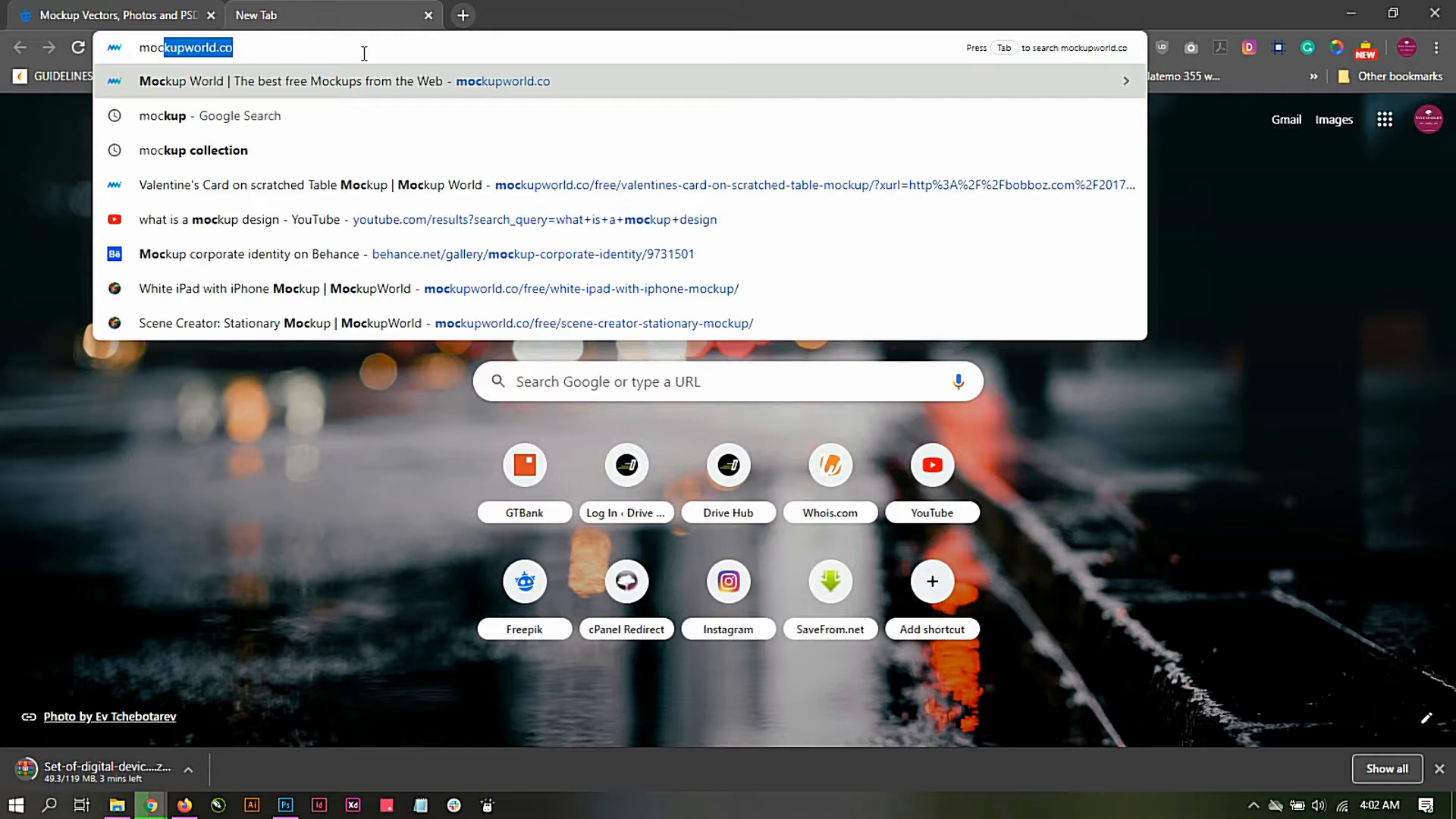
Step: Open the mockupworld.co website and look over the mockups featured on its home page
{"action": "key", "text": "Return"}
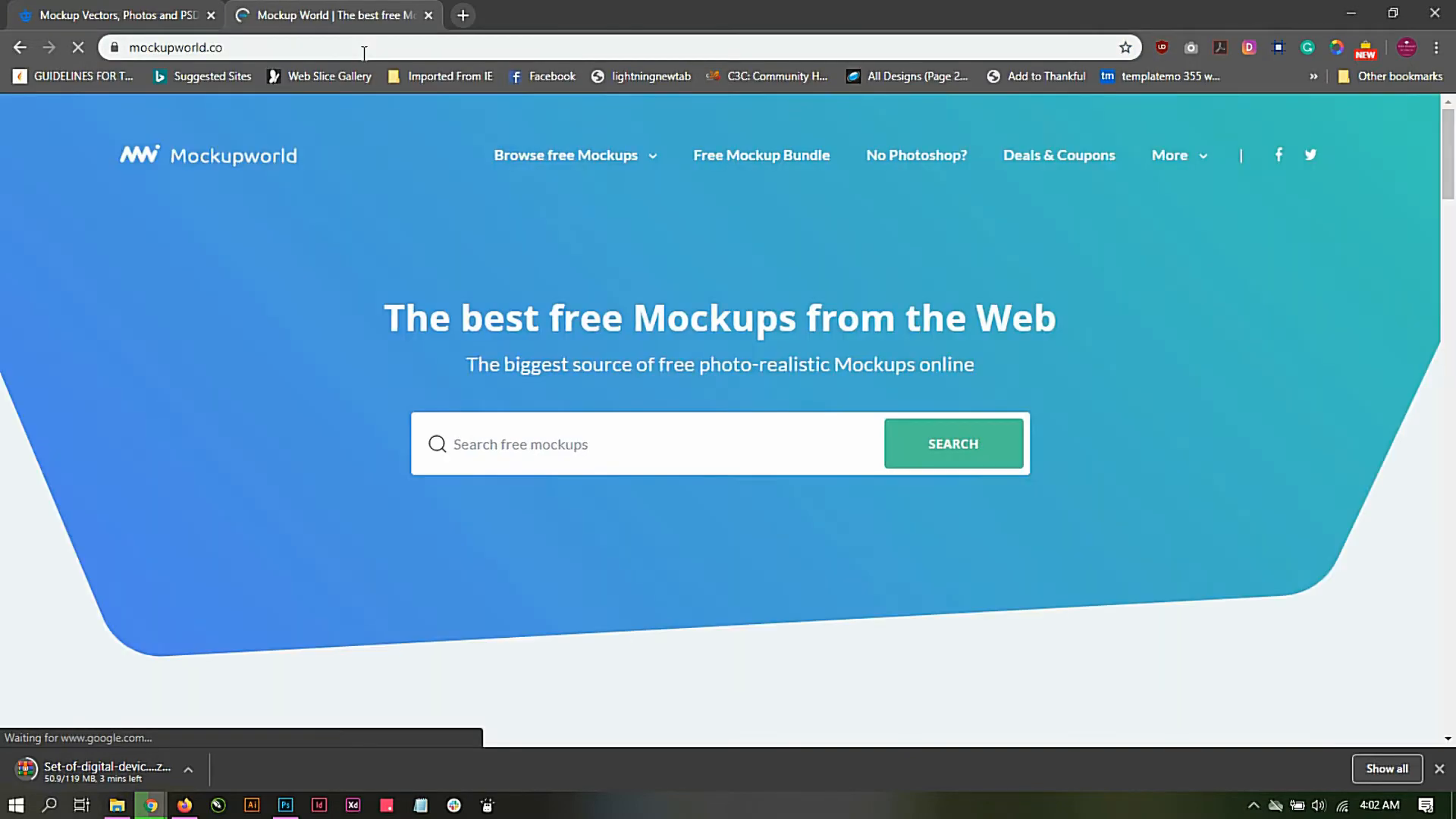
{"action": "scroll", "coordinate": [407, 348], "scroll_direction": "down", "scroll_amount": 12}
{"action": "scroll", "coordinate": [409, 348], "scroll_direction": "up", "scroll_amount": 9}
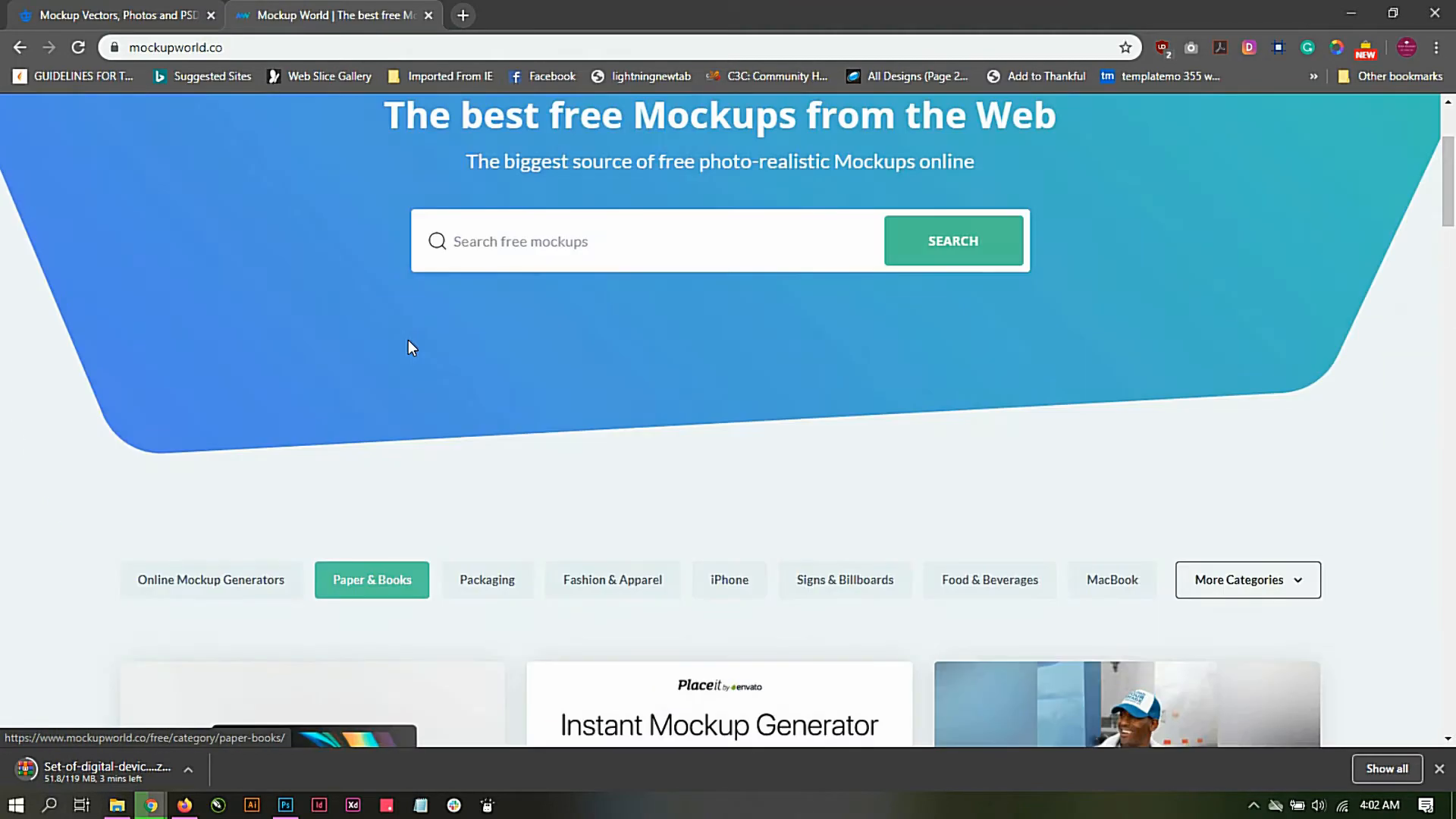
{"action": "scroll", "coordinate": [409, 348], "scroll_direction": "down", "scroll_amount": 6}
{"action": "scroll", "coordinate": [409, 348], "scroll_direction": "down", "scroll_amount": 7}
{"action": "scroll", "coordinate": [409, 348], "scroll_direction": "up", "scroll_amount": 11}
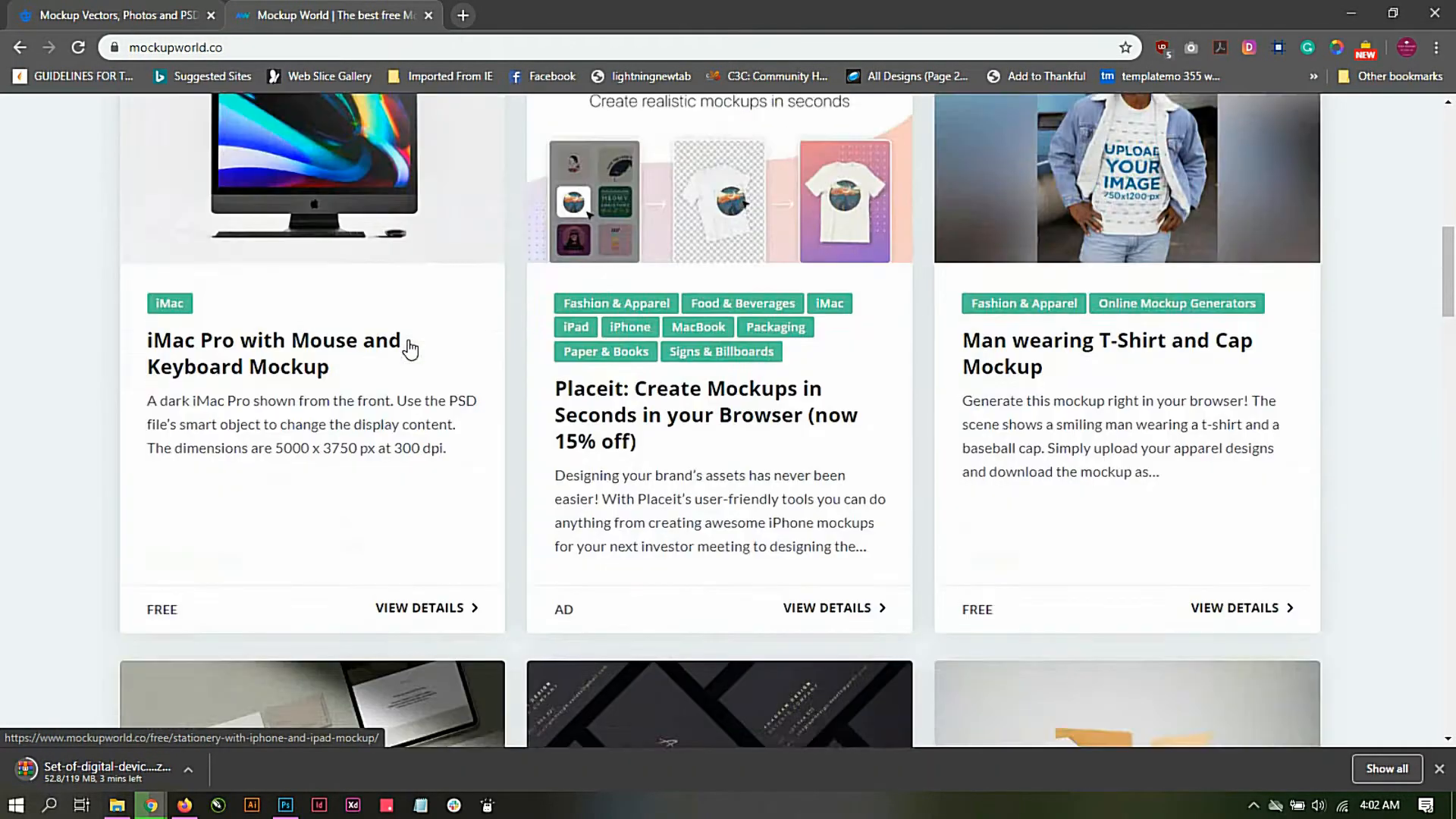
Step: Search the site's free mockups for "business card"
{"action": "left_click", "coordinate": [554, 178]}
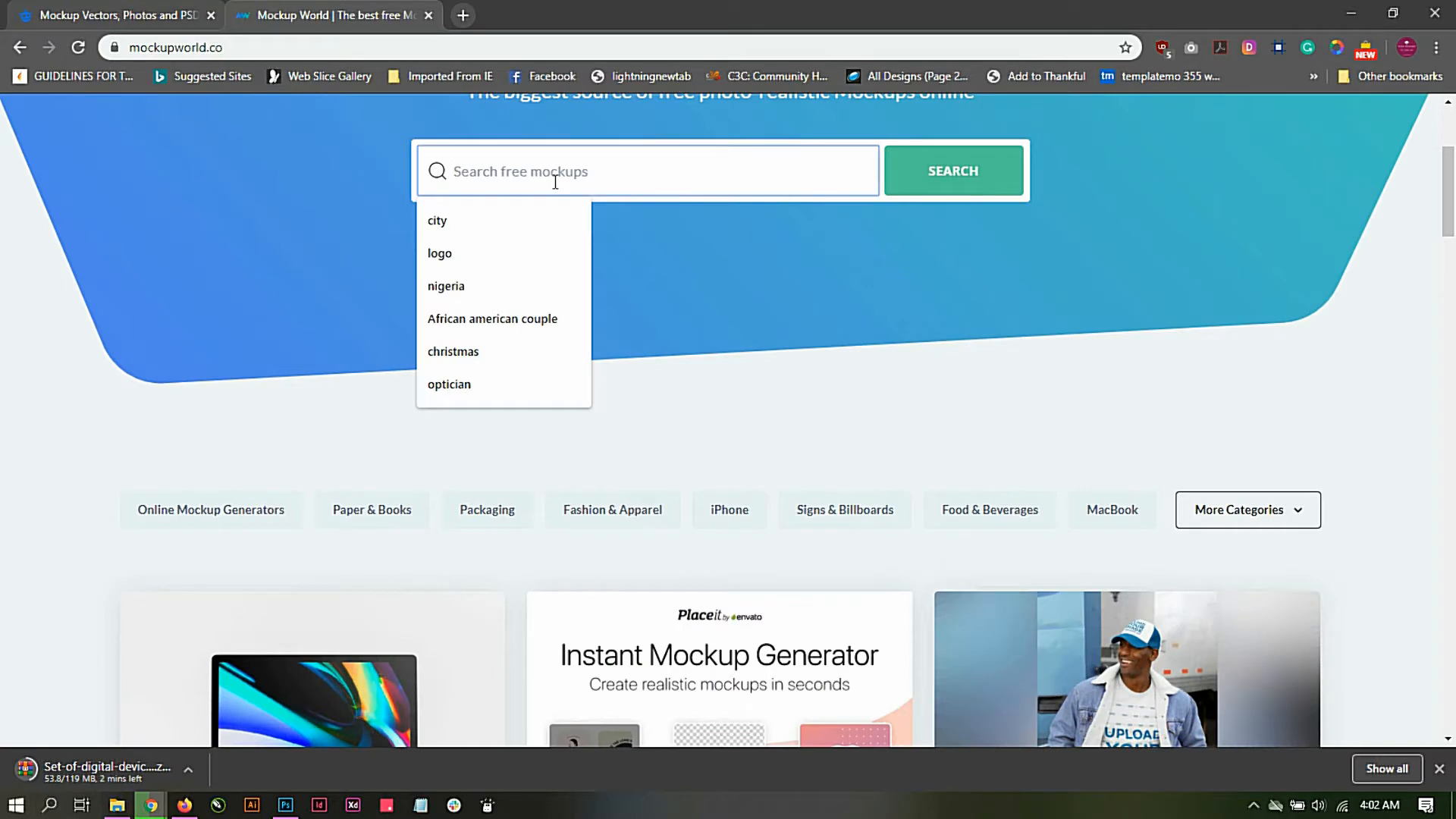
{"action": "type", "text": "business growth"}
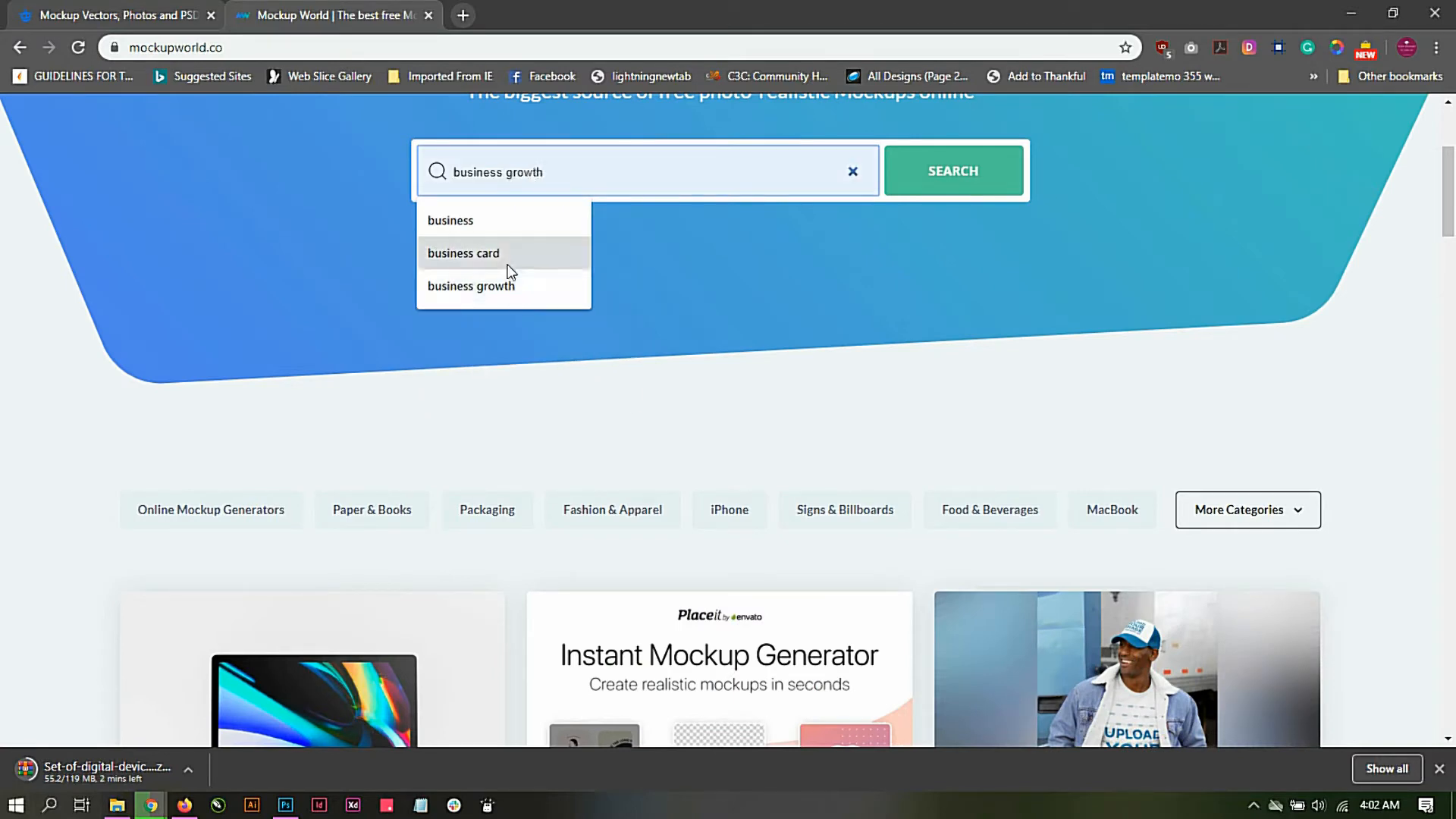
{"action": "left_click", "coordinate": [505, 253]}
{"action": "left_click", "coordinate": [972, 171]}
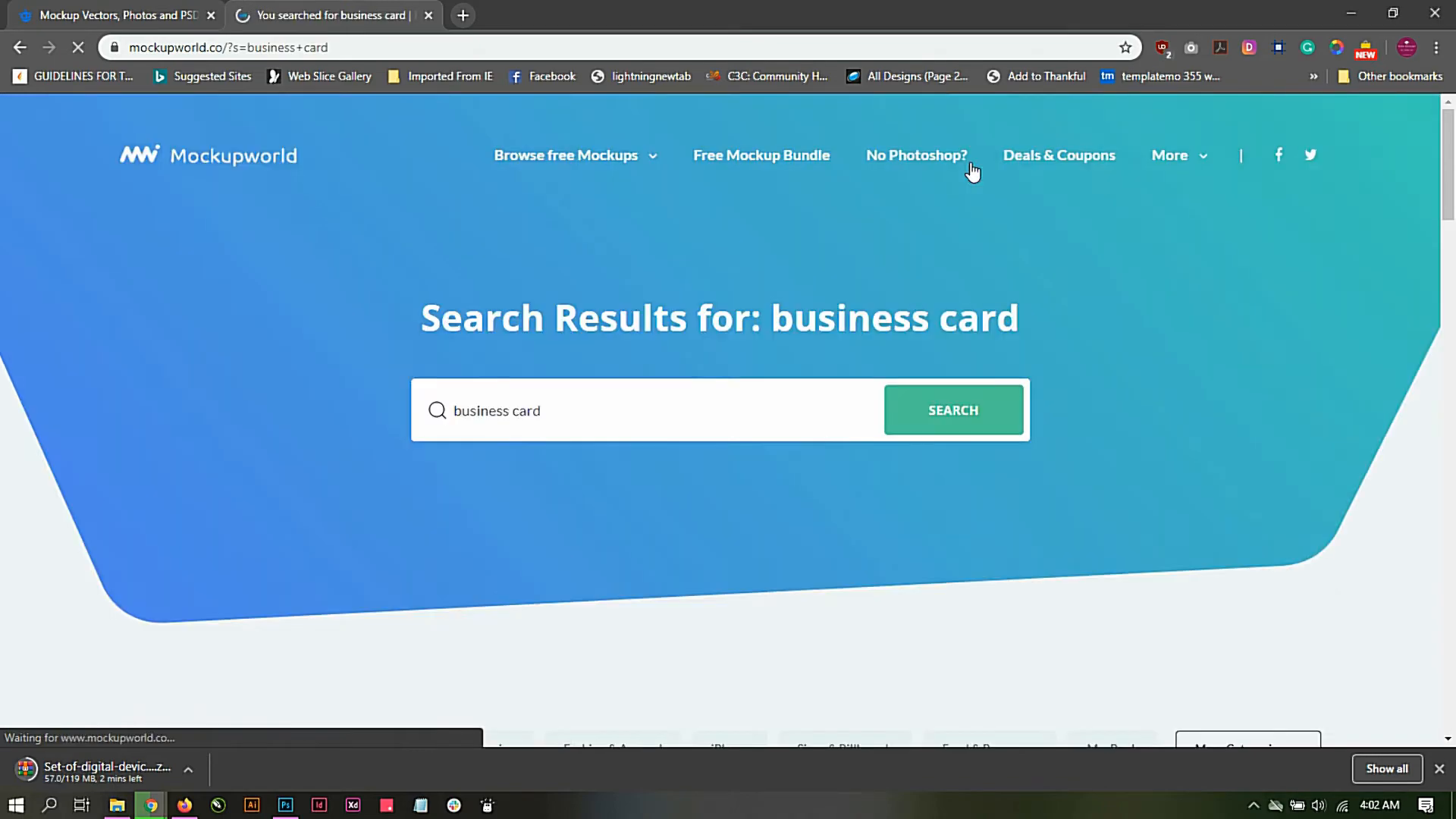
Step: Look through the first page of business card results and go to results page 2
{"action": "scroll", "coordinate": [971, 171], "scroll_direction": "down", "scroll_amount": 10}
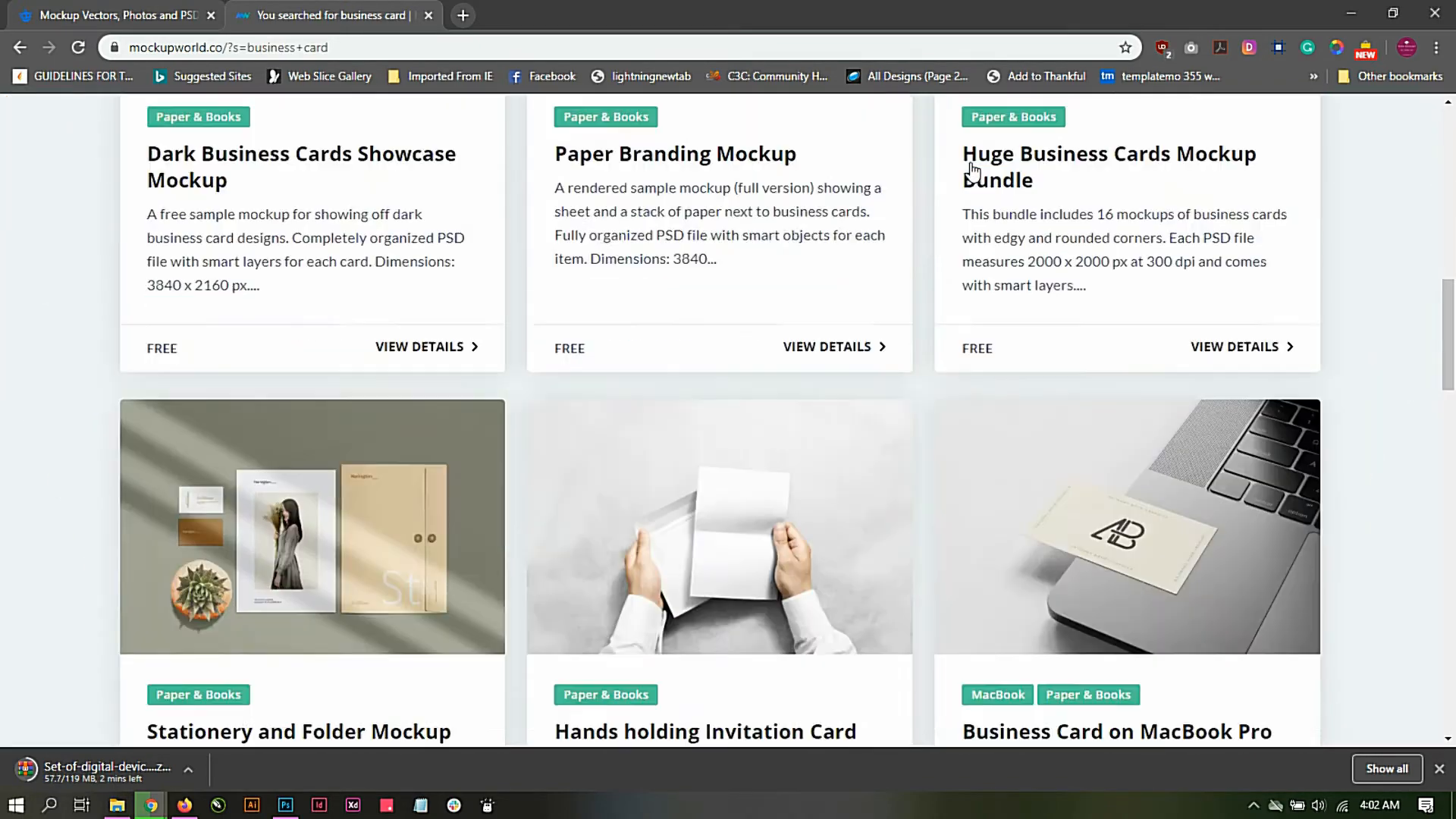
{"action": "scroll", "coordinate": [971, 171], "scroll_direction": "down", "scroll_amount": 20}
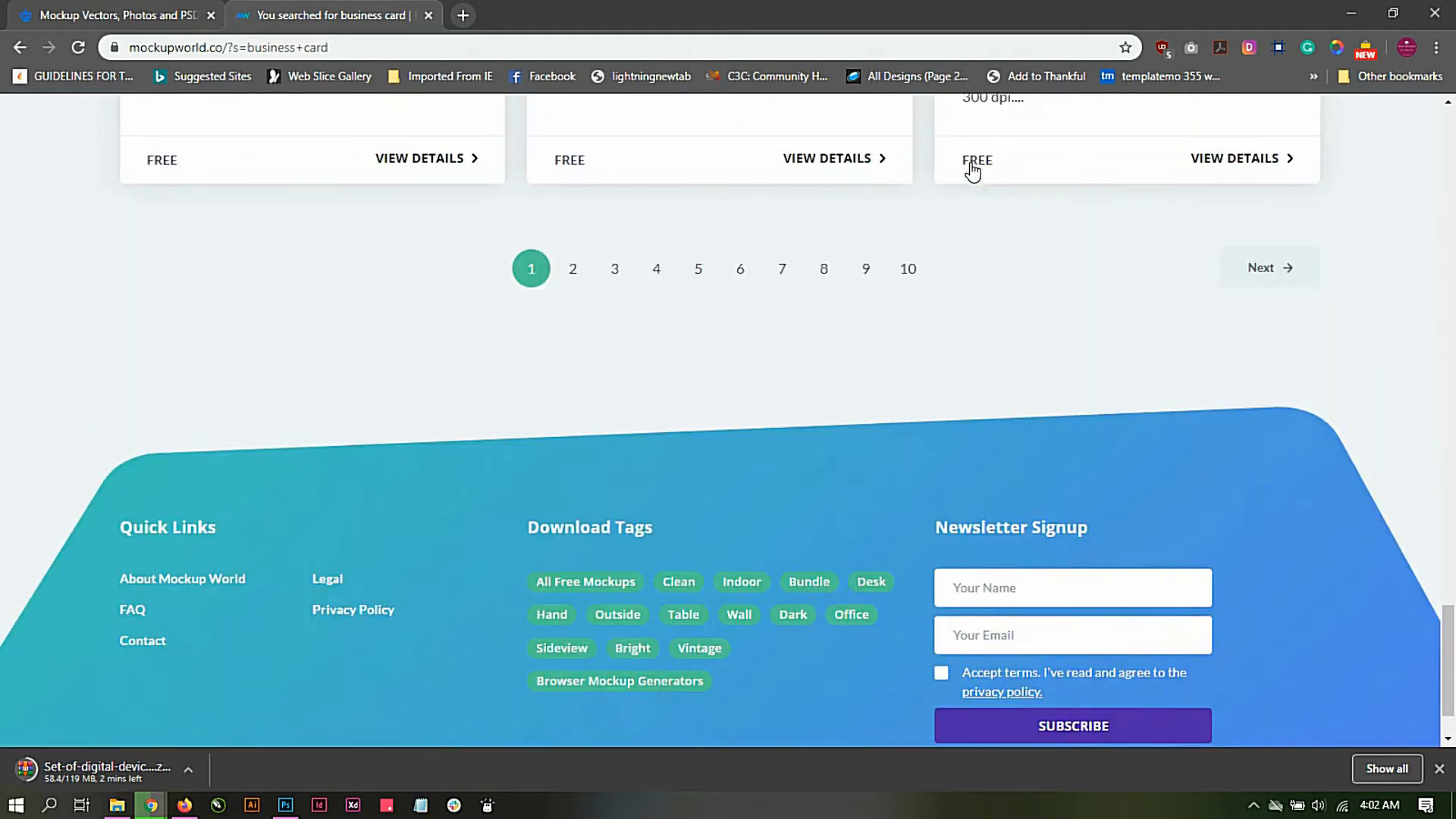
{"action": "scroll", "coordinate": [968, 169], "scroll_direction": "down", "scroll_amount": 1}
{"action": "scroll", "coordinate": [636, 389], "scroll_direction": "up", "scroll_amount": 4}
{"action": "left_click", "coordinate": [576, 470]}
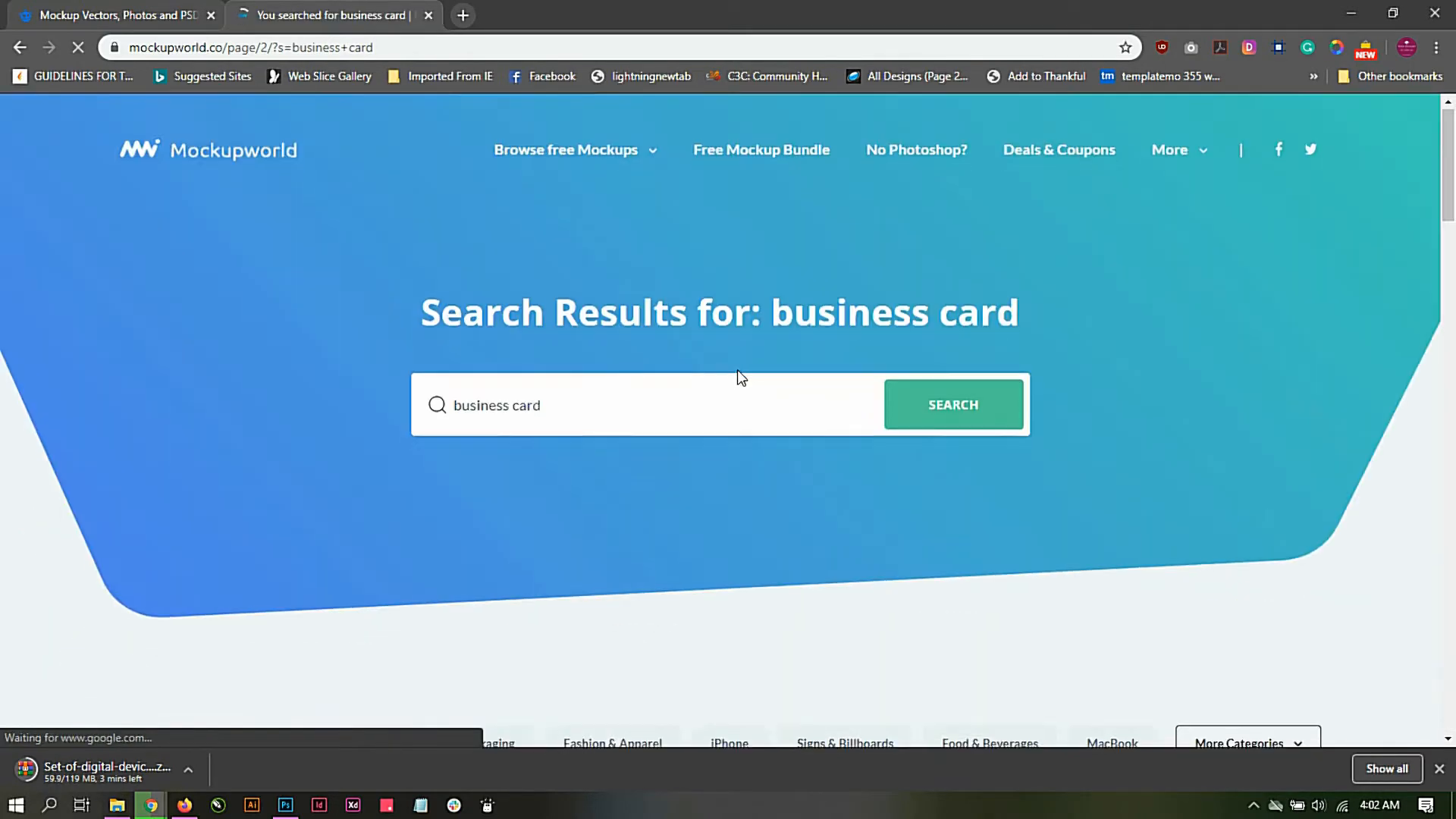
Step: Browse the second page of results and open the Business Cards Presentation Mockup
{"action": "scroll", "coordinate": [741, 377], "scroll_direction": "down", "scroll_amount": 10}
{"action": "scroll", "coordinate": [739, 379], "scroll_direction": "up", "scroll_amount": 1}
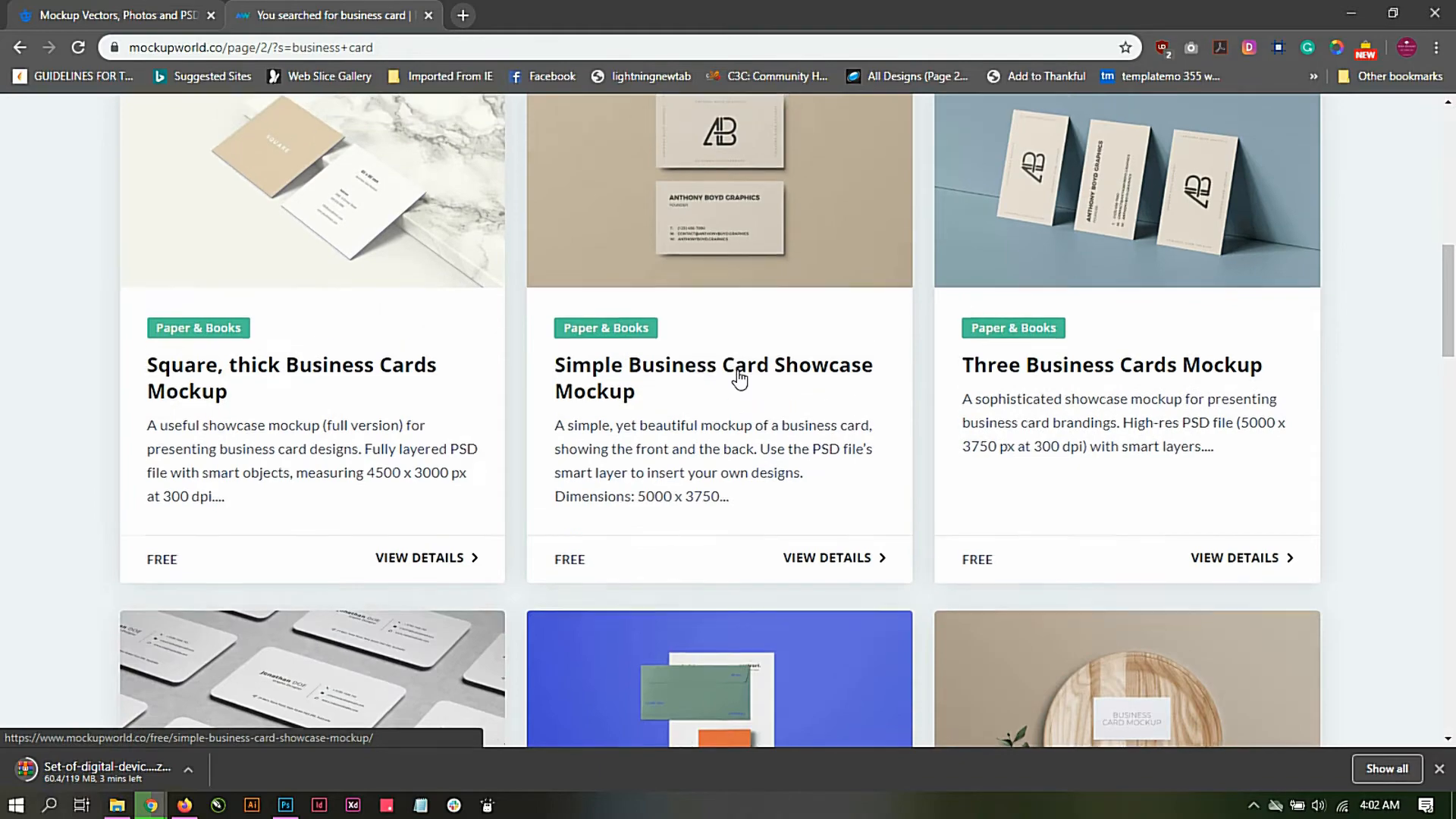
{"action": "scroll", "coordinate": [739, 379], "scroll_direction": "down", "scroll_amount": 9}
{"action": "scroll", "coordinate": [740, 376], "scroll_direction": "down", "scroll_amount": 8}
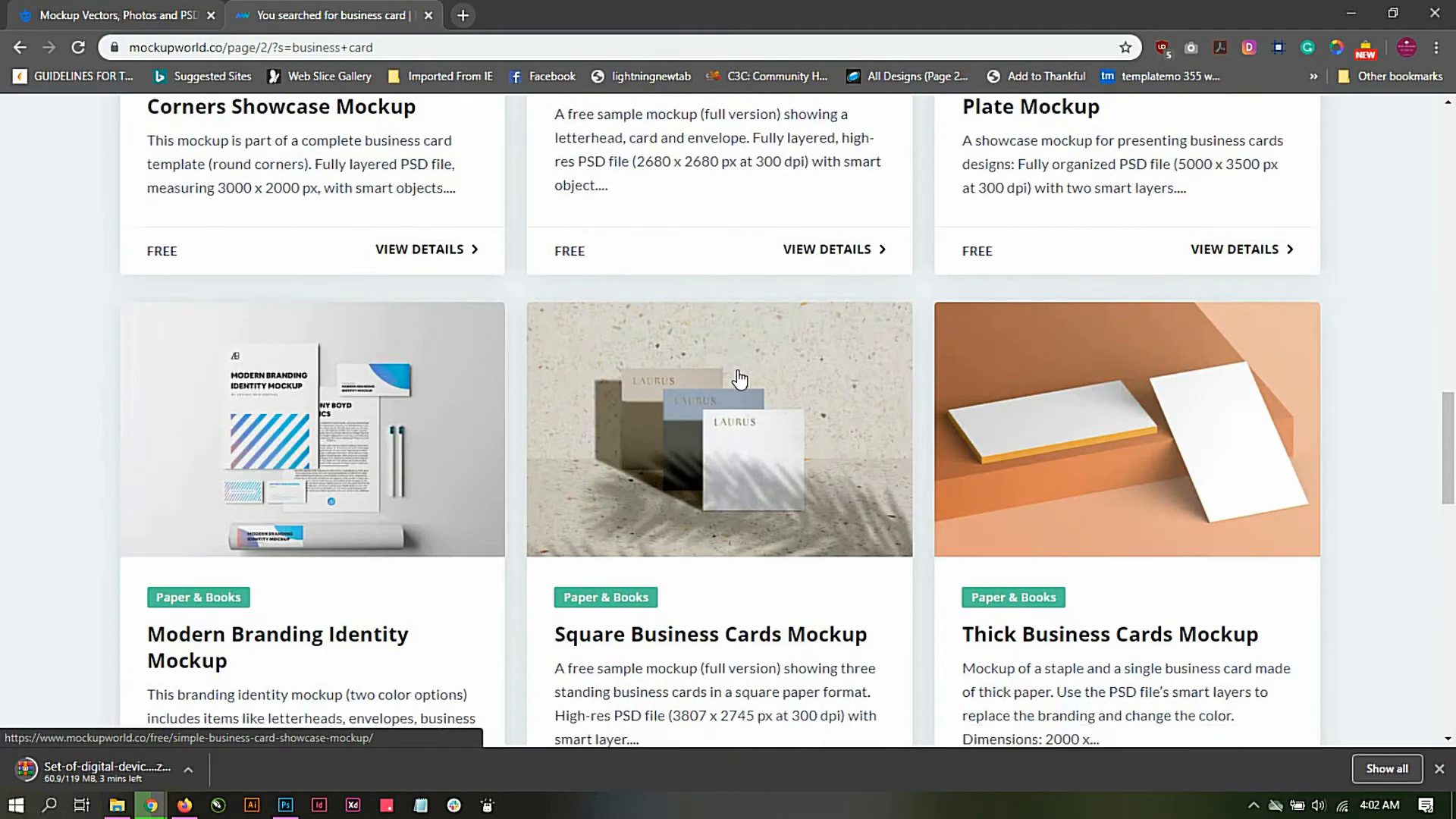
{"action": "scroll", "coordinate": [741, 377], "scroll_direction": "up", "scroll_amount": 2}
{"action": "scroll", "coordinate": [741, 377], "scroll_direction": "down", "scroll_amount": 7}
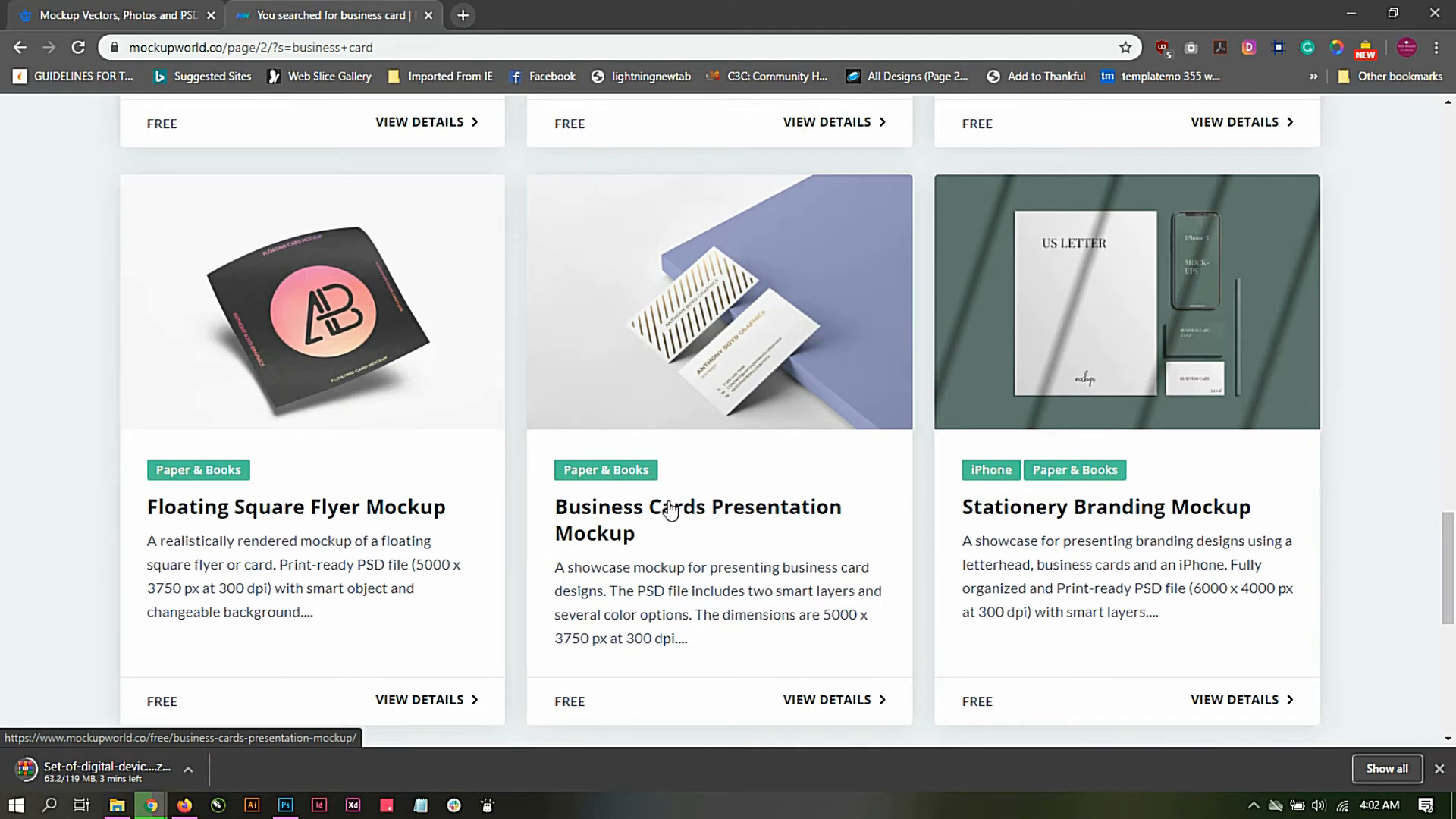
{"action": "left_click", "coordinate": [659, 409]}
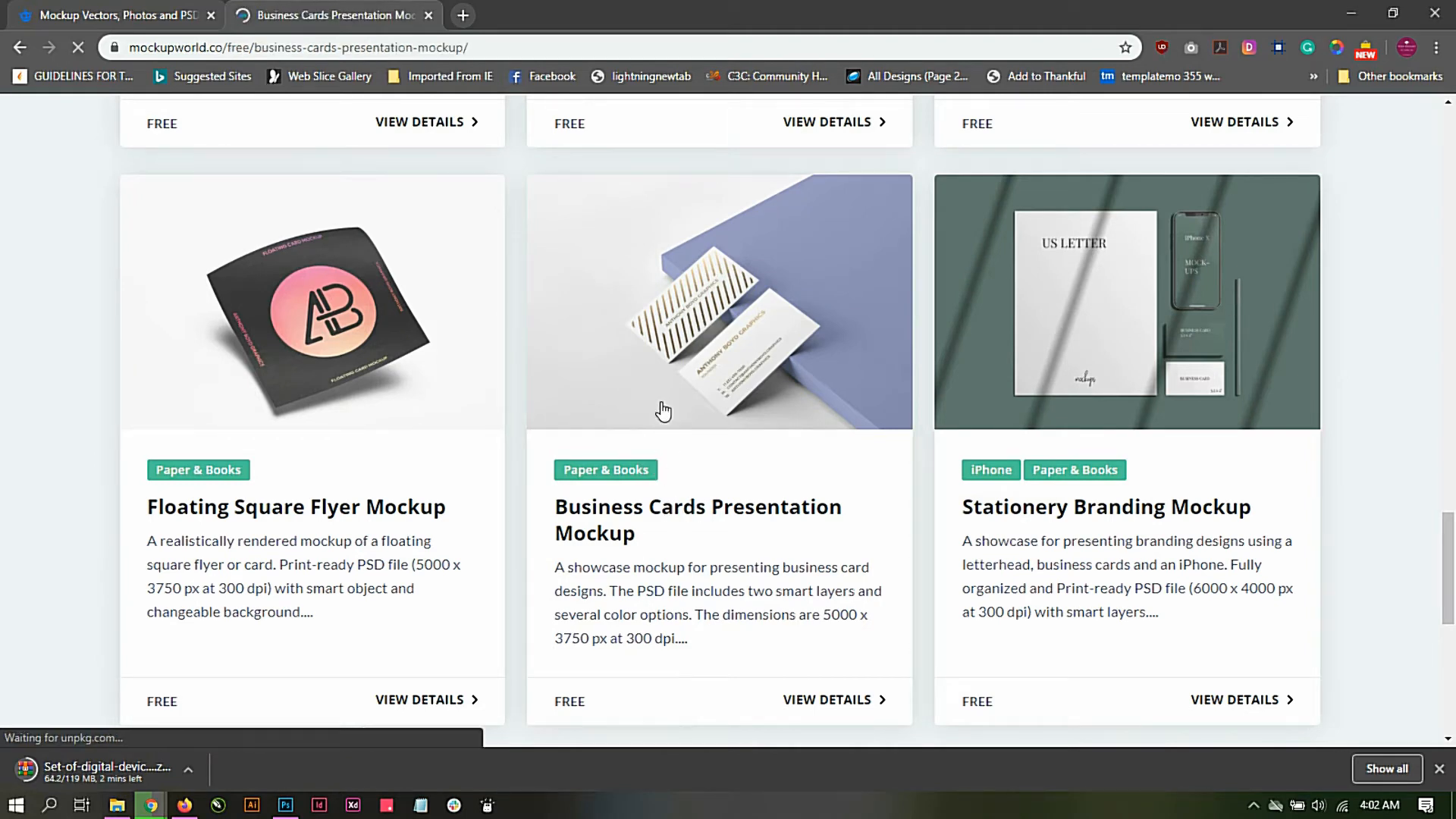
Step: Follow the free download link of the Business Cards Presentation Mockup to its source page
{"action": "scroll", "coordinate": [662, 375], "scroll_direction": "down", "scroll_amount": 6}
{"action": "scroll", "coordinate": [665, 381], "scroll_direction": "down", "scroll_amount": 1}
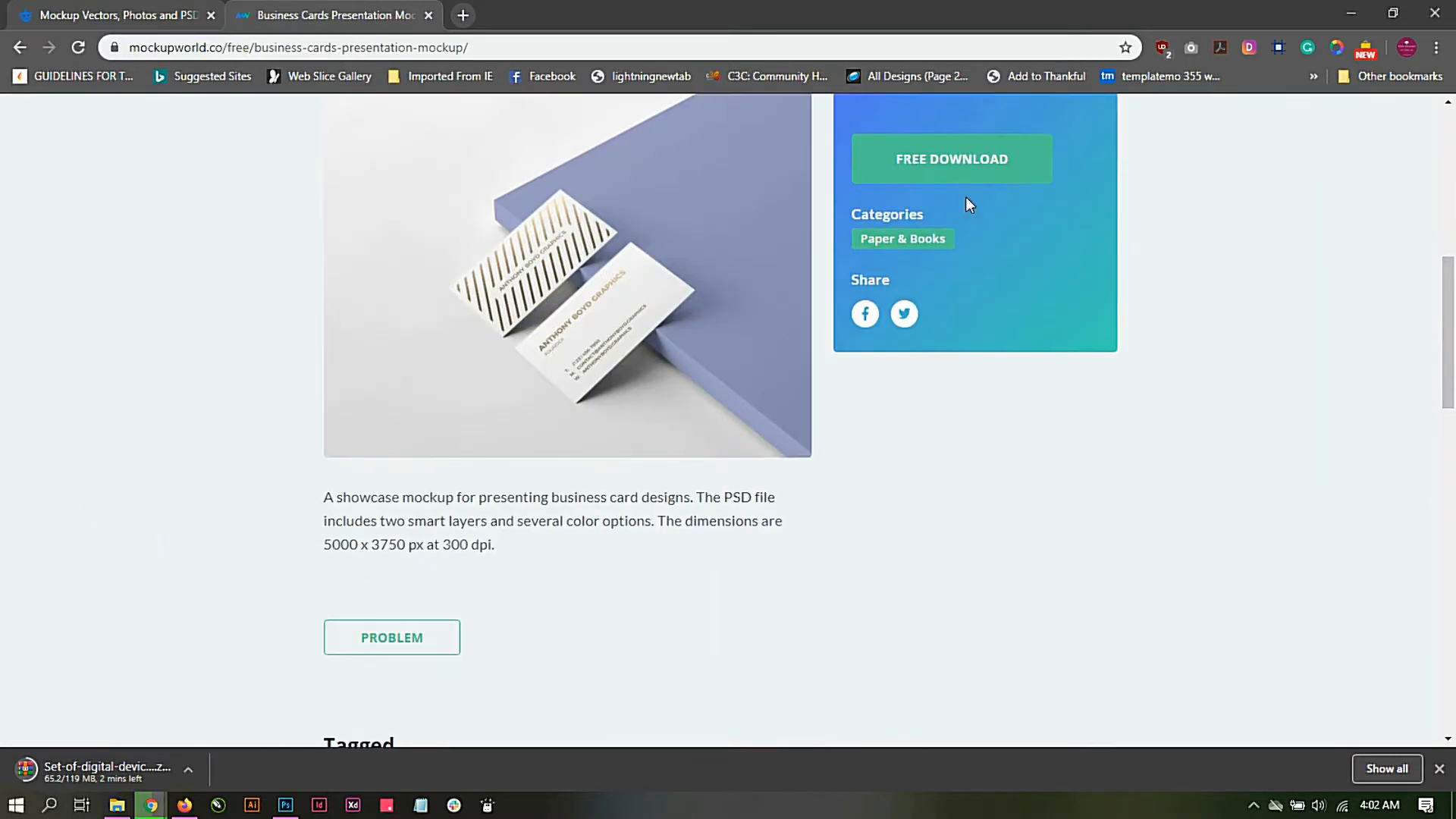
{"action": "left_click", "coordinate": [938, 168]}
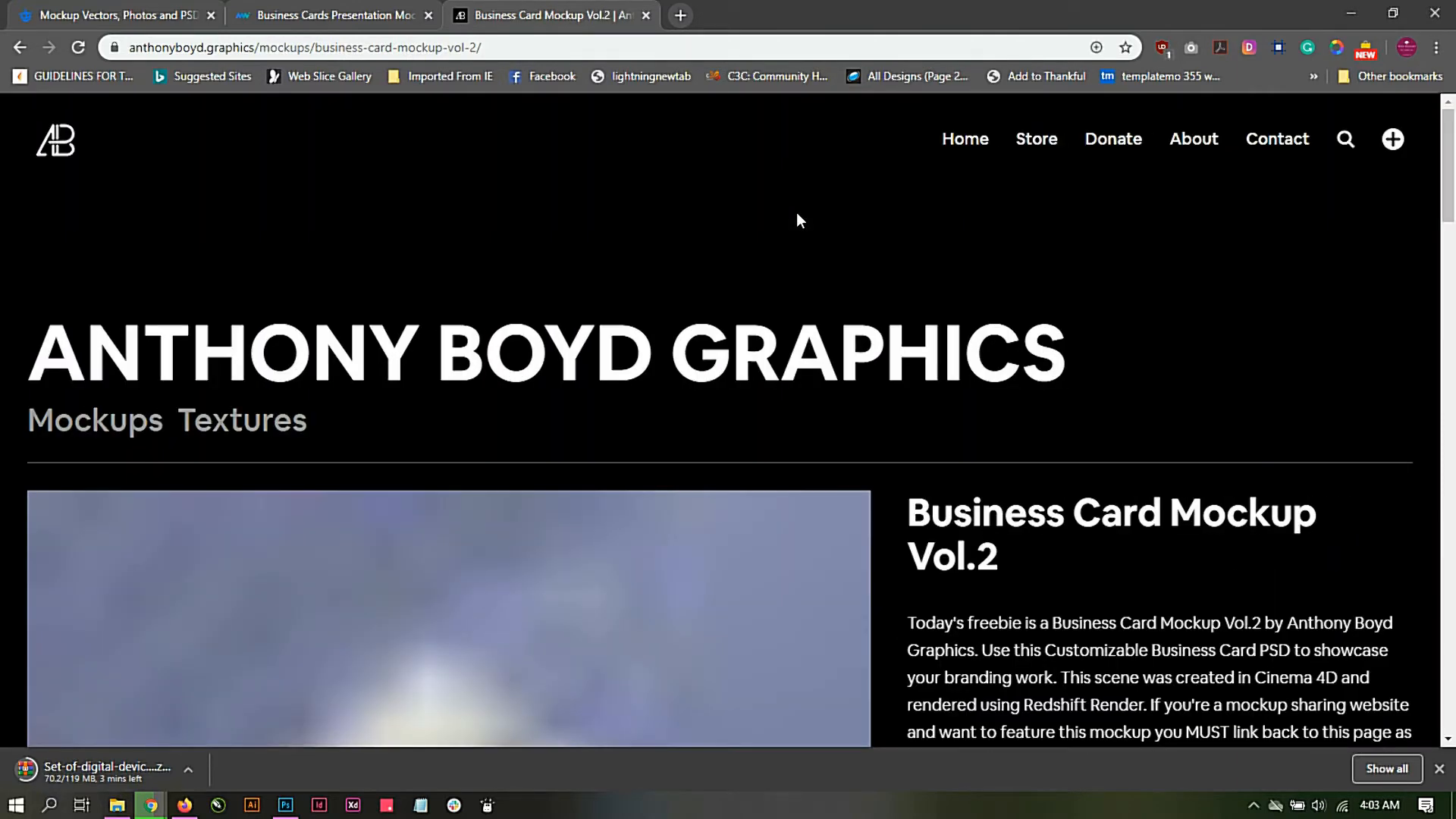
Step: Review the Business Card Mockup Vol.2 previews and file details, dismiss the browser's download bar, and download the mockup
{"action": "scroll", "coordinate": [798, 216], "scroll_direction": "down", "scroll_amount": 2}
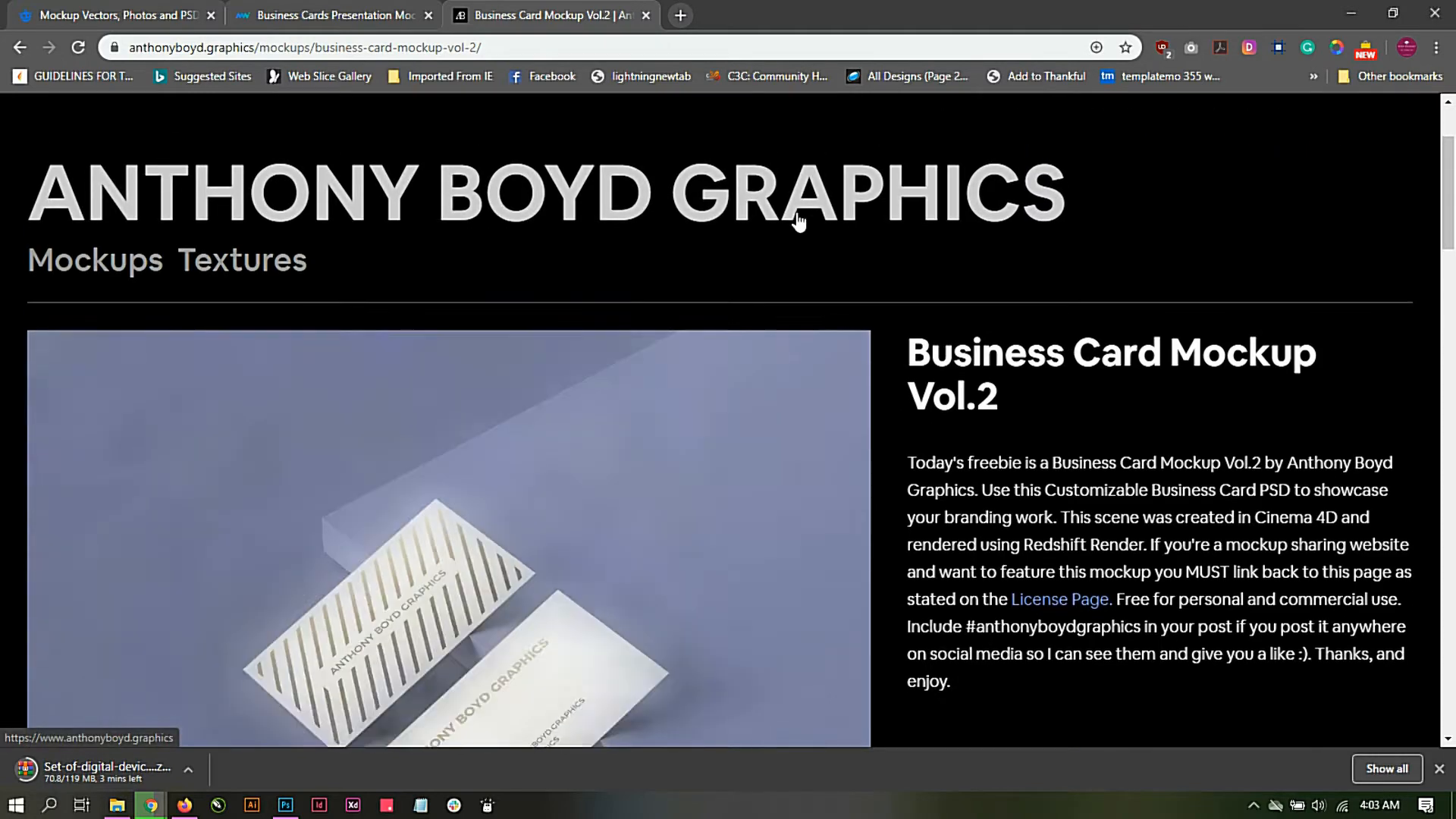
{"action": "scroll", "coordinate": [798, 220], "scroll_direction": "up", "scroll_amount": 2}
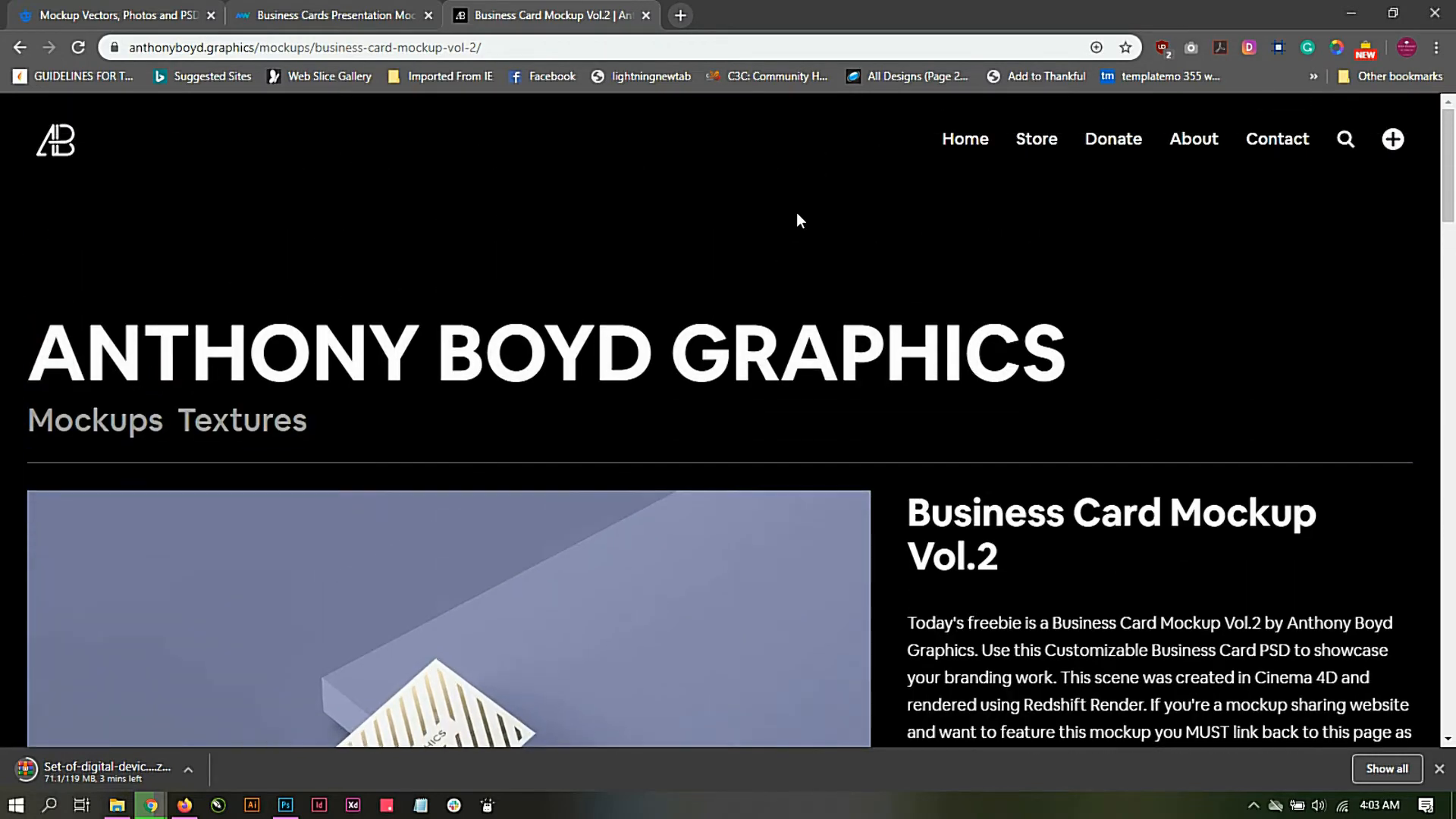
{"action": "scroll", "coordinate": [796, 220], "scroll_direction": "down", "scroll_amount": 5}
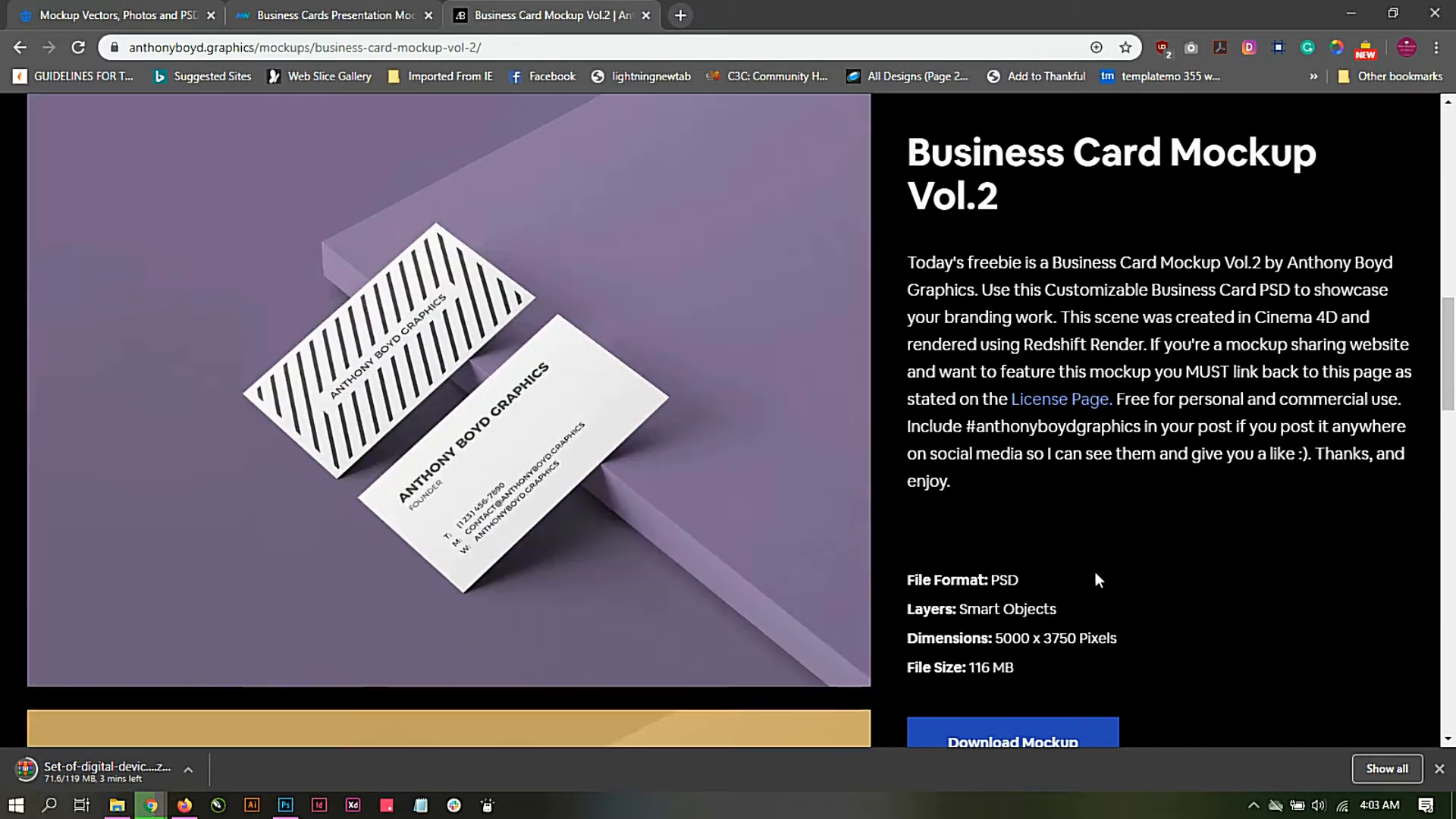
{"action": "scroll", "coordinate": [1097, 580], "scroll_direction": "down", "scroll_amount": 6}
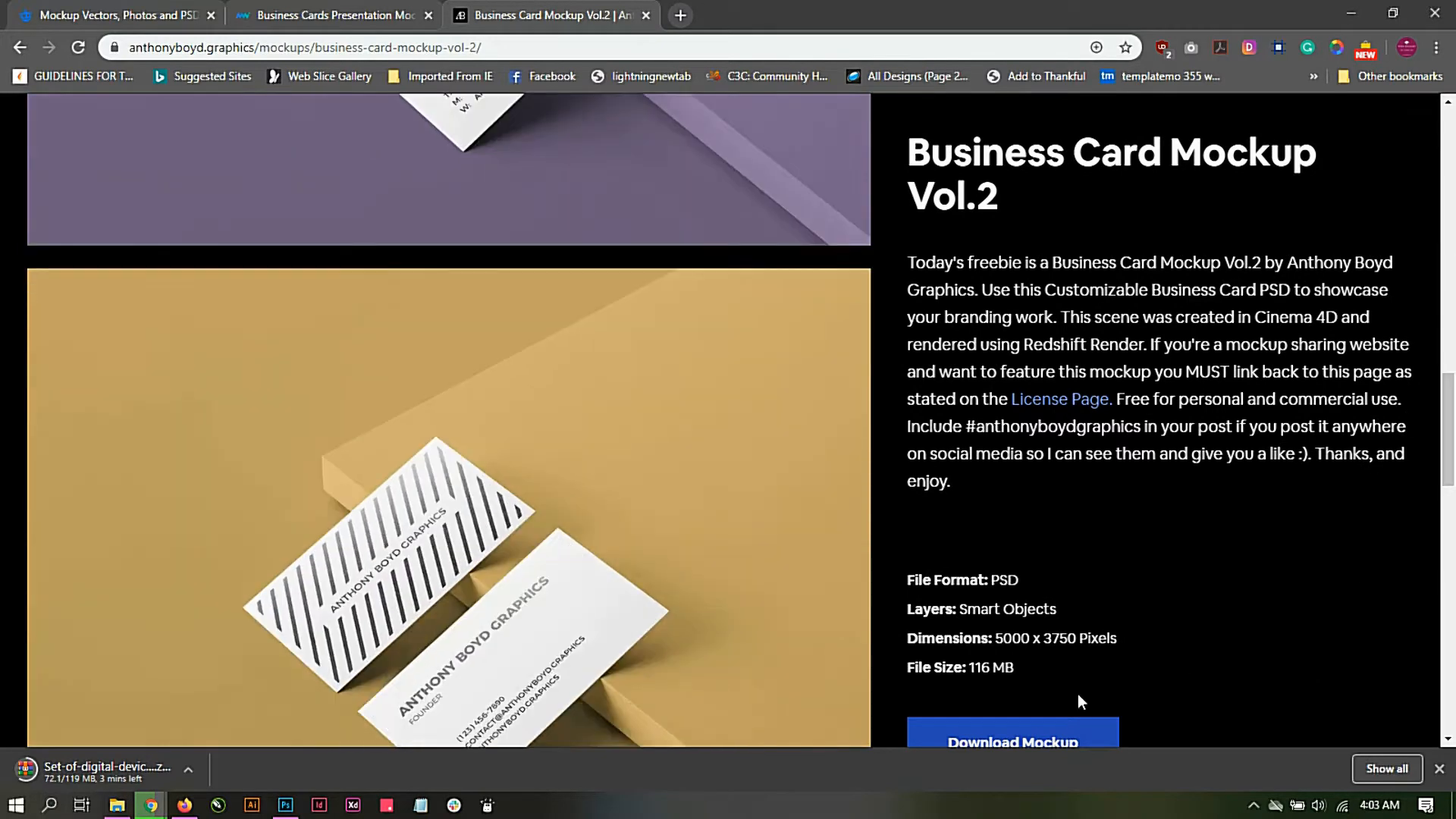
{"action": "scroll", "coordinate": [1140, 597], "scroll_direction": "down", "scroll_amount": 1}
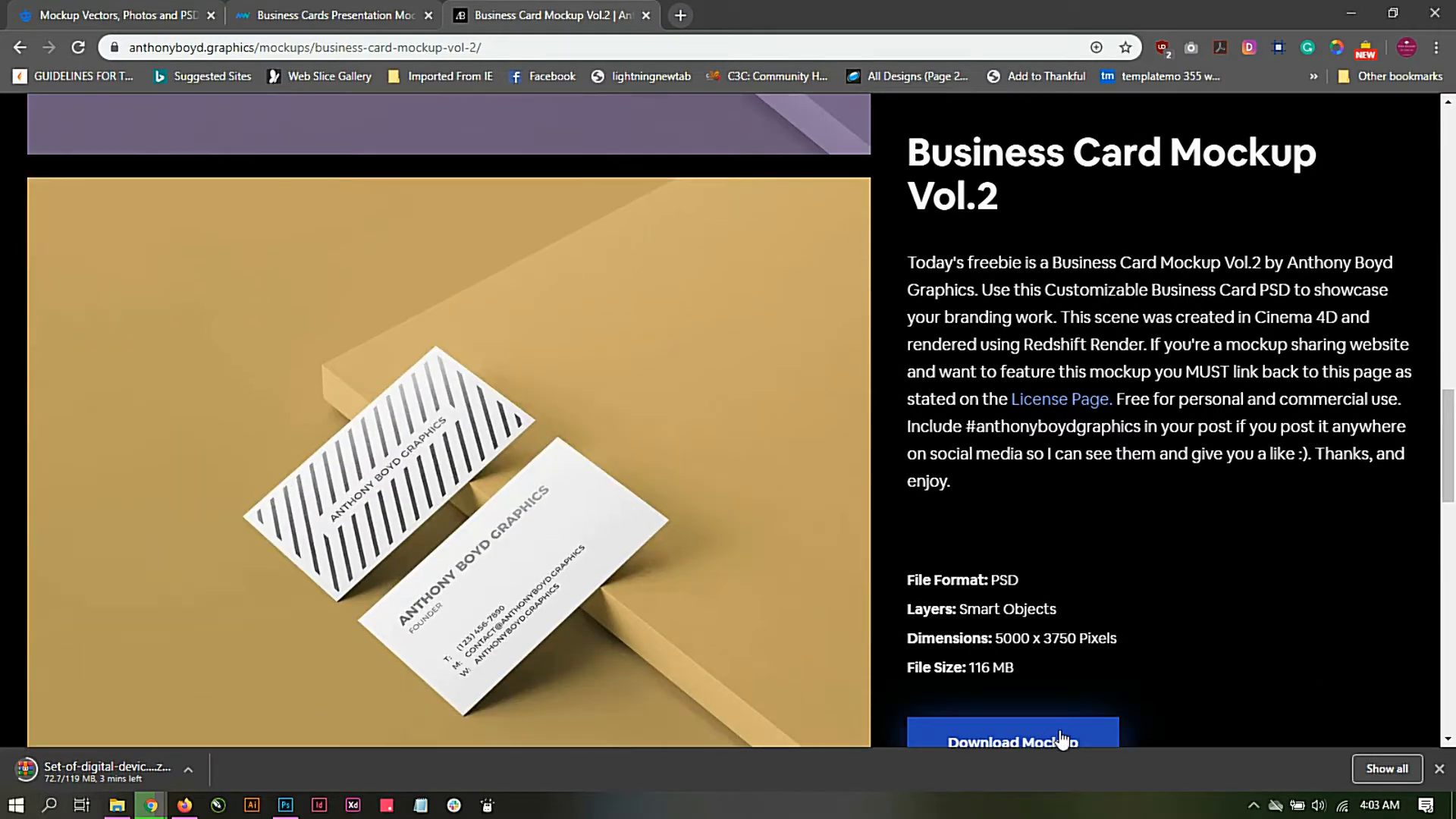
{"action": "left_click", "coordinate": [1439, 768]}
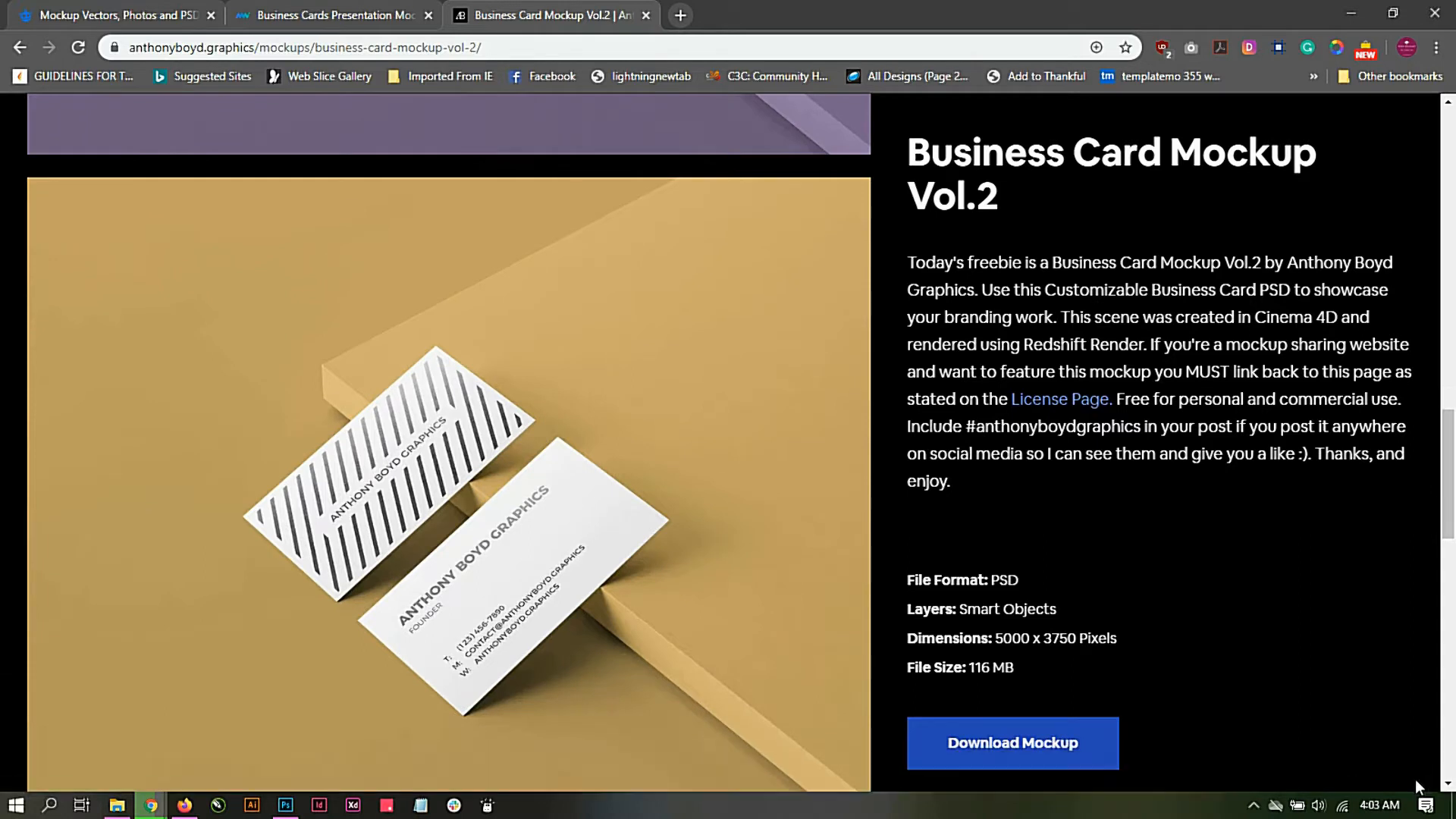
{"action": "left_click", "coordinate": [1020, 746]}
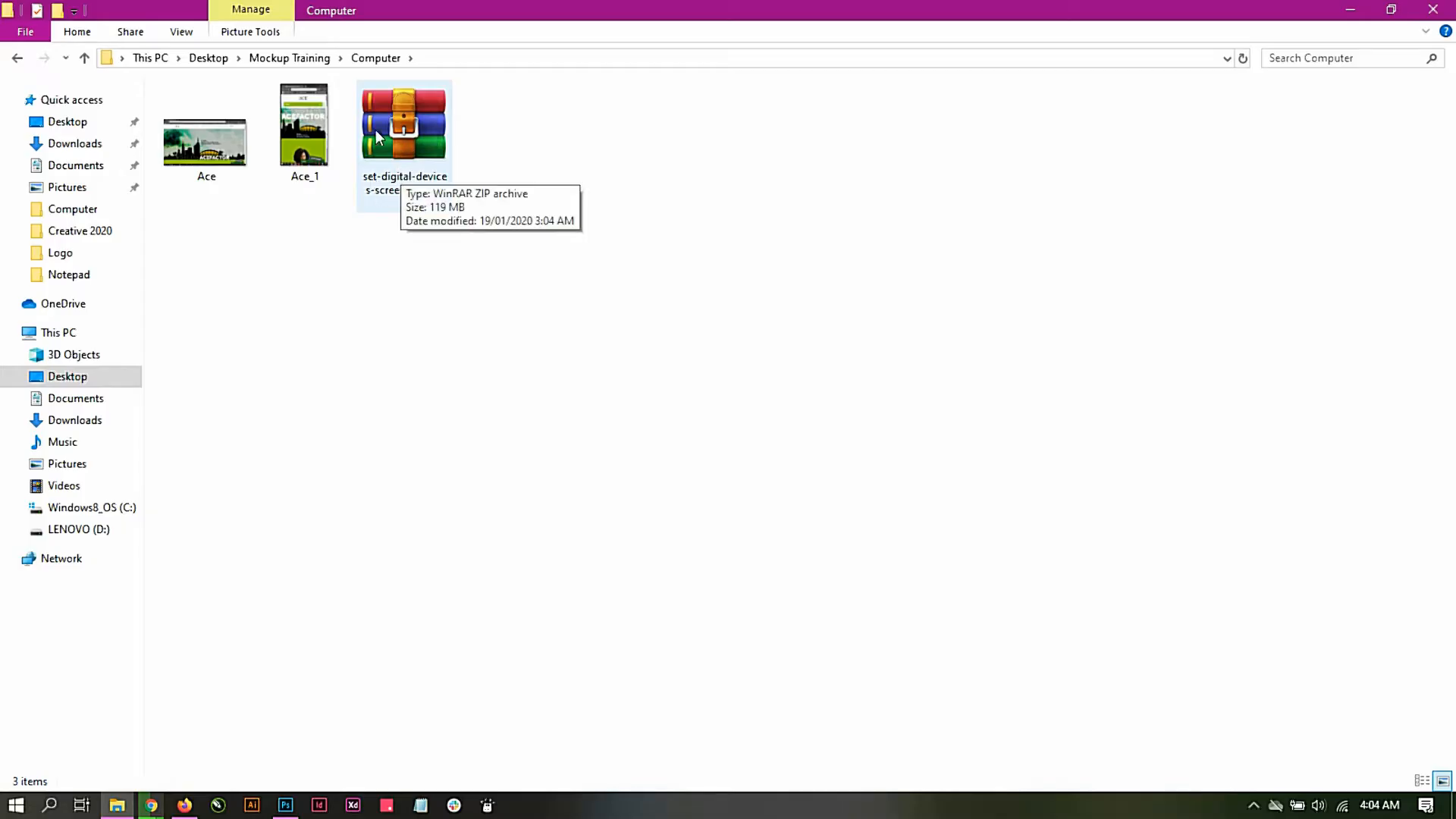
{"action": "left_click", "coordinate": [151, 808]}
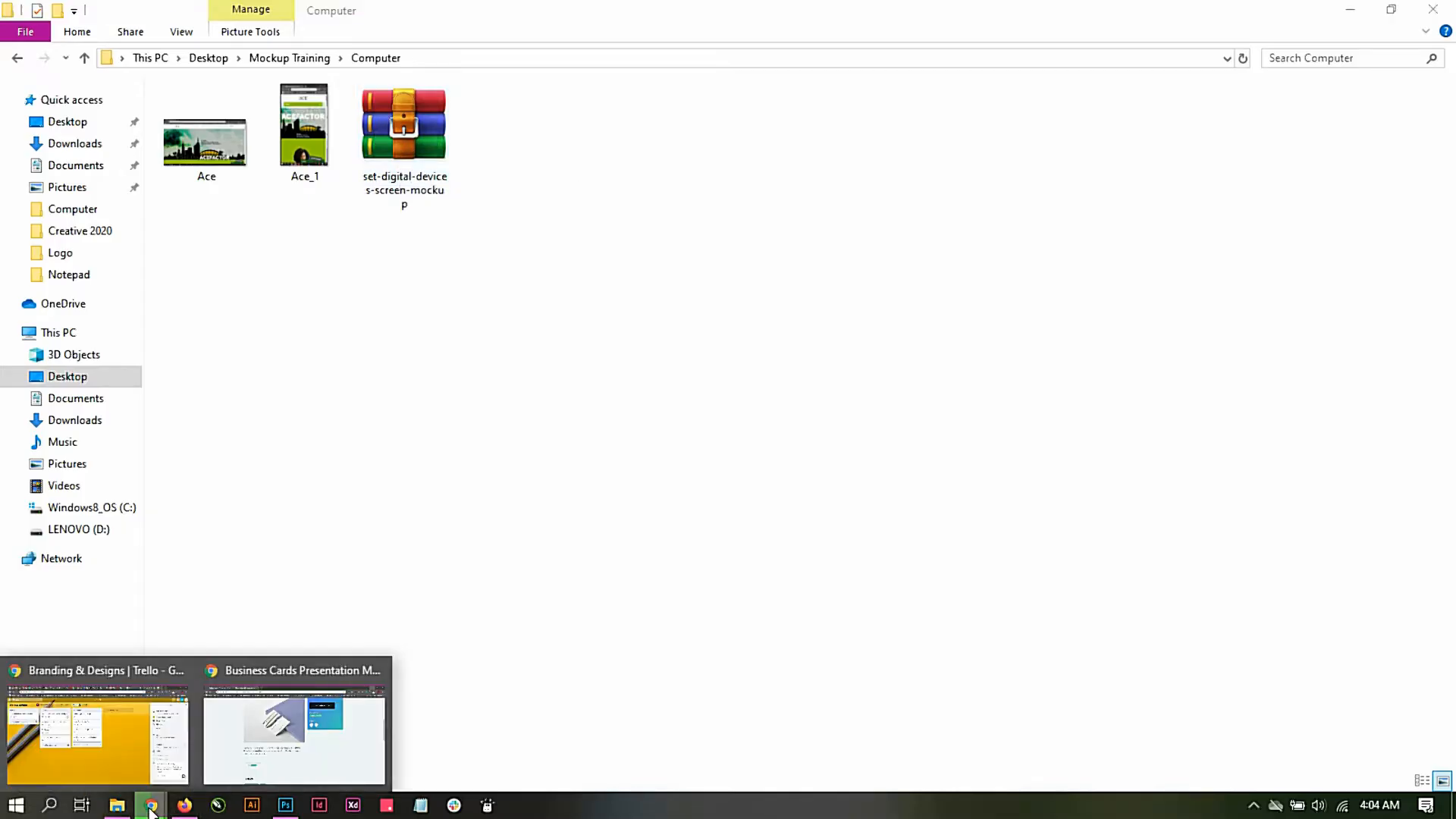
{"action": "left_click", "coordinate": [440, 271]}
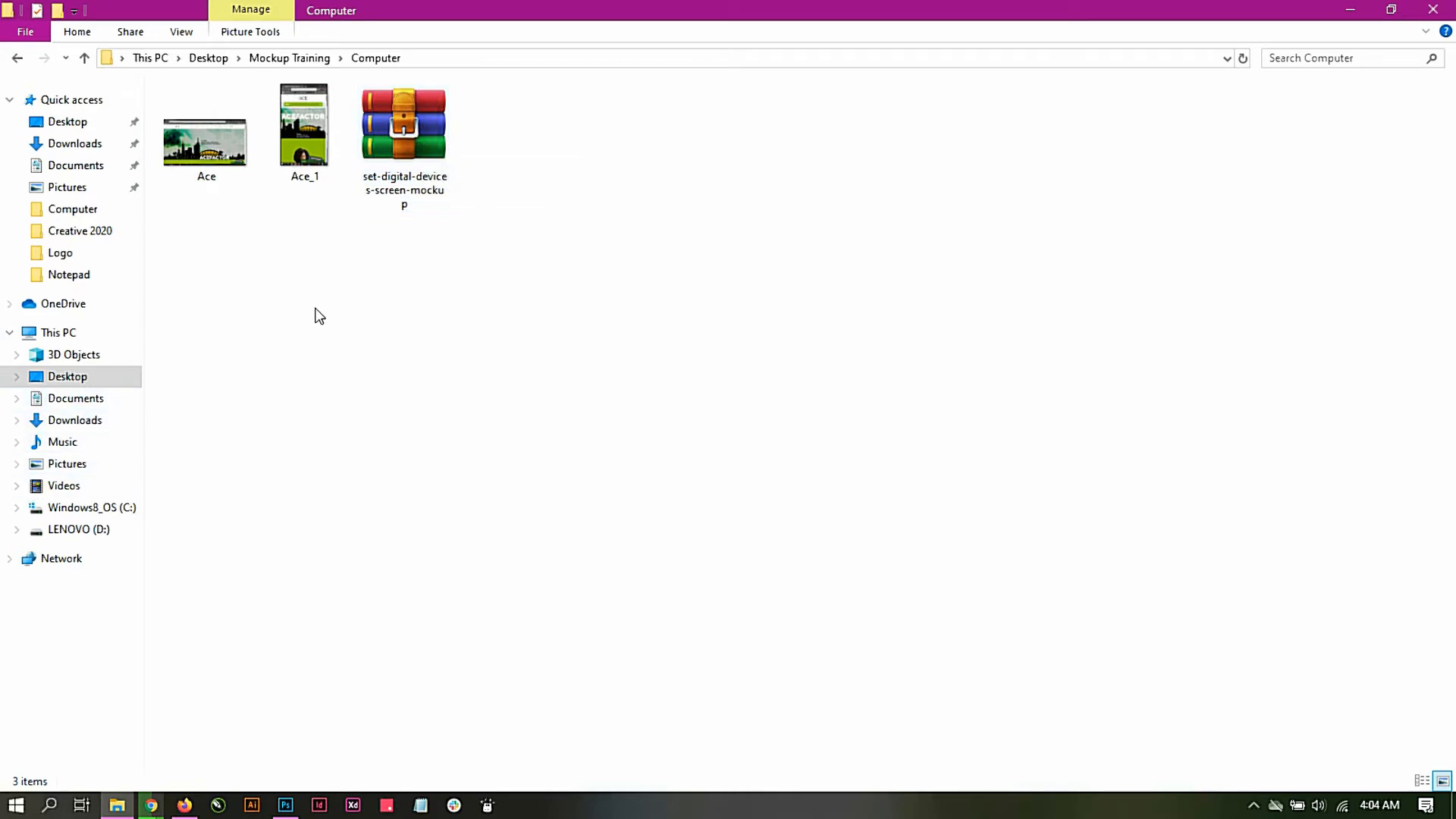
Step: Extract the set-digital-devices-screen-mockup archive into its own folder inside the Computer folder and close the archive window
{"action": "left_click", "coordinate": [407, 158]}
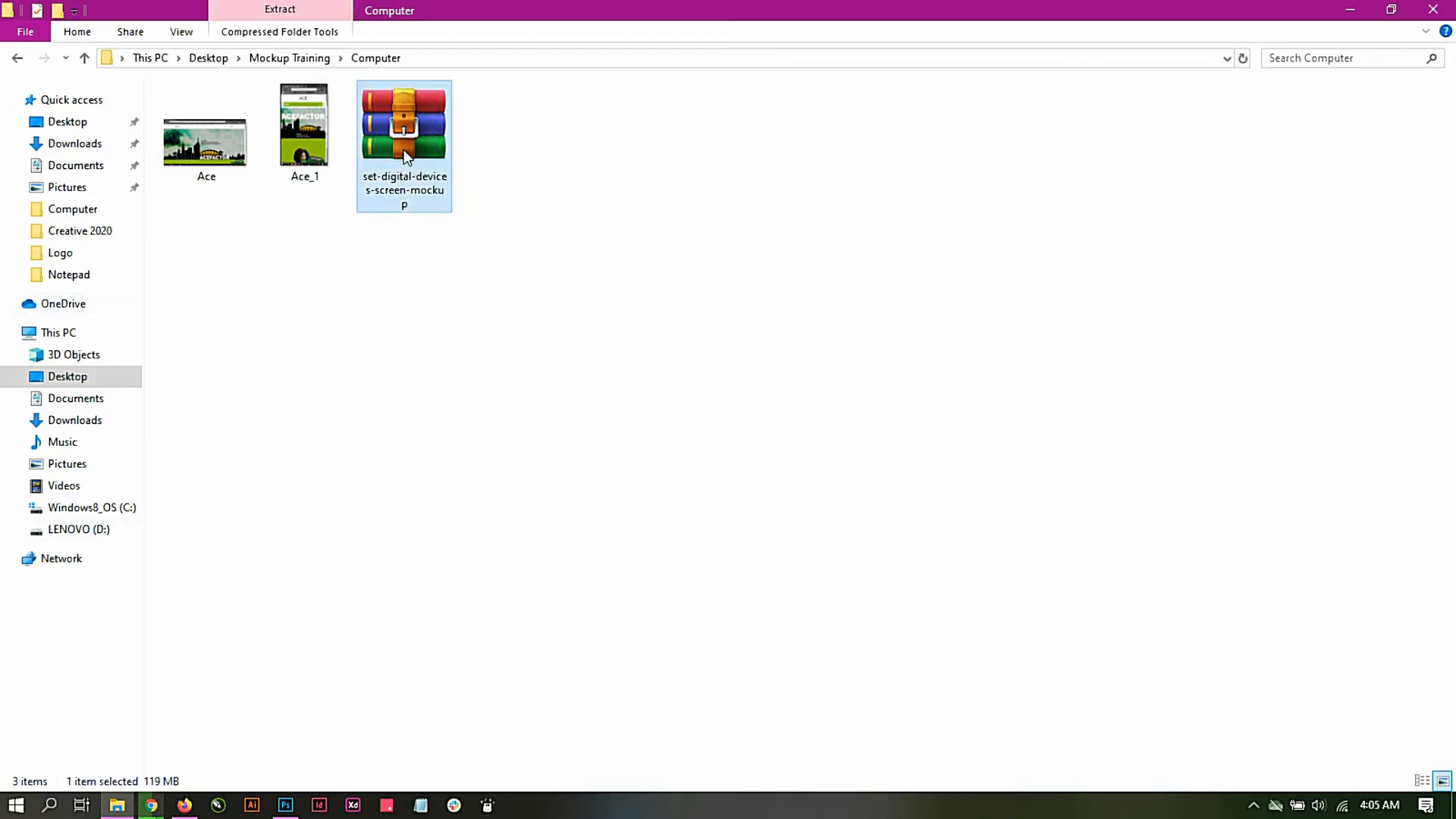
{"action": "double_click", "coordinate": [404, 151]}
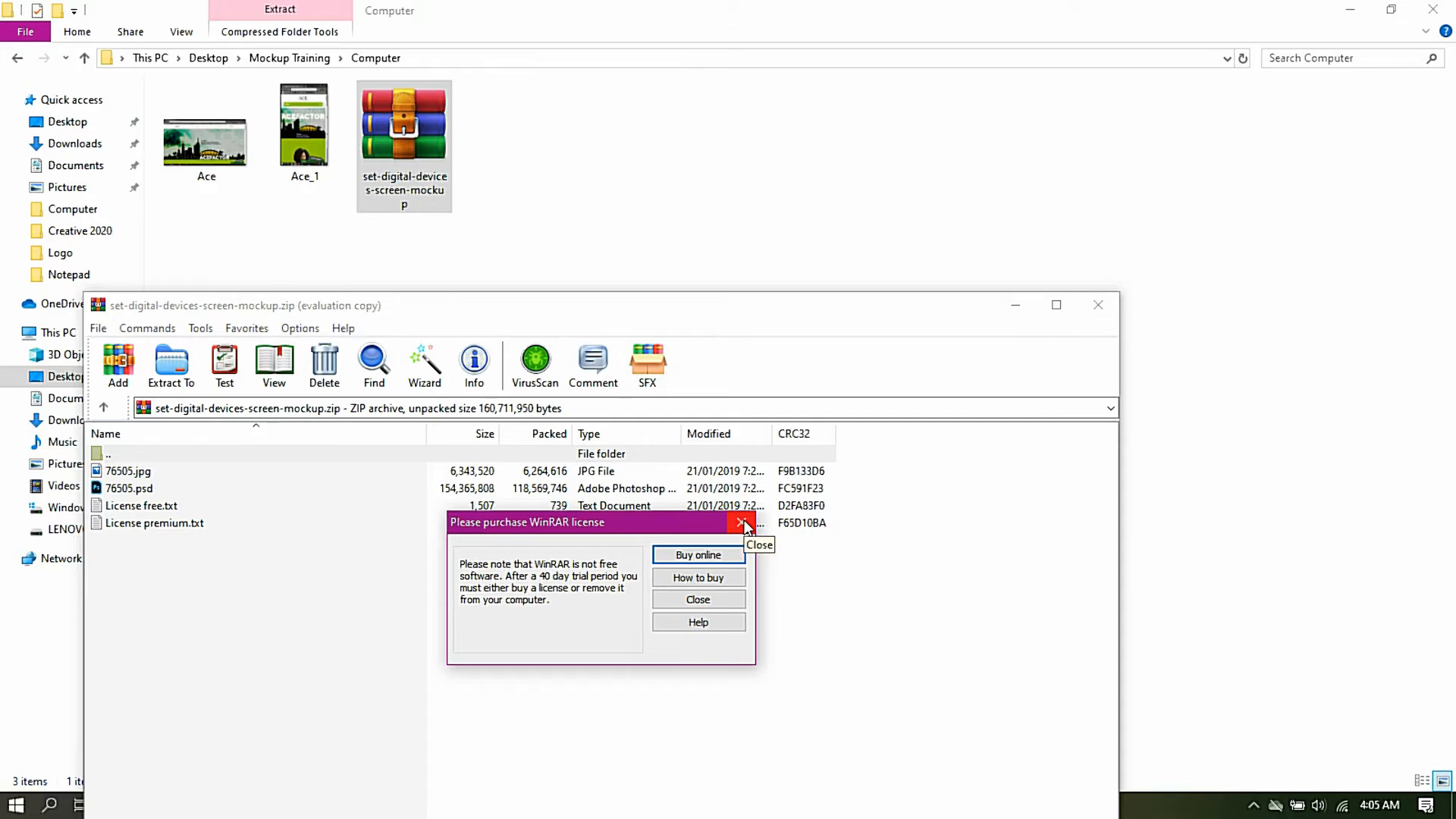
{"action": "left_click", "coordinate": [741, 523]}
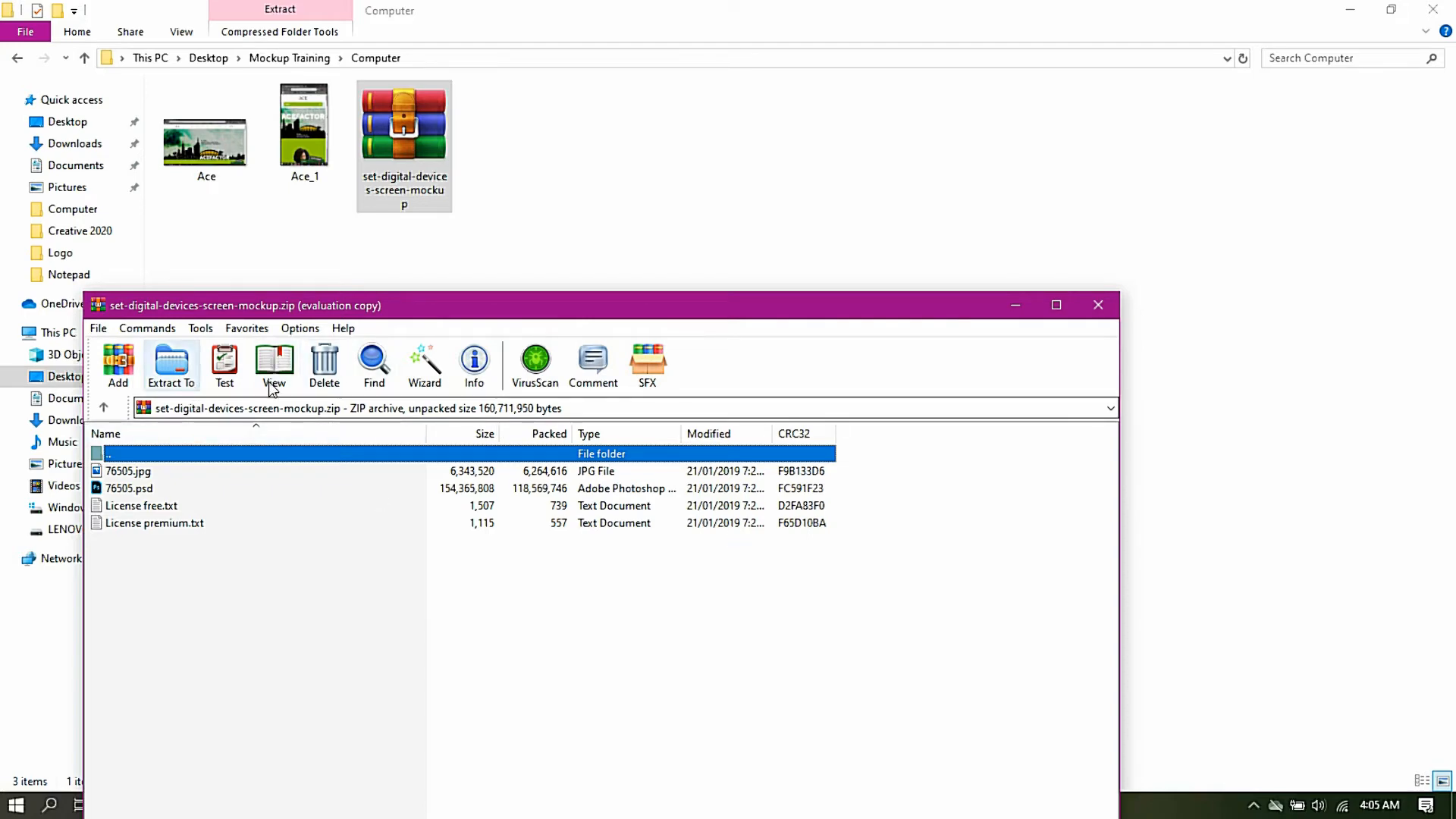
{"action": "left_click", "coordinate": [159, 370]}
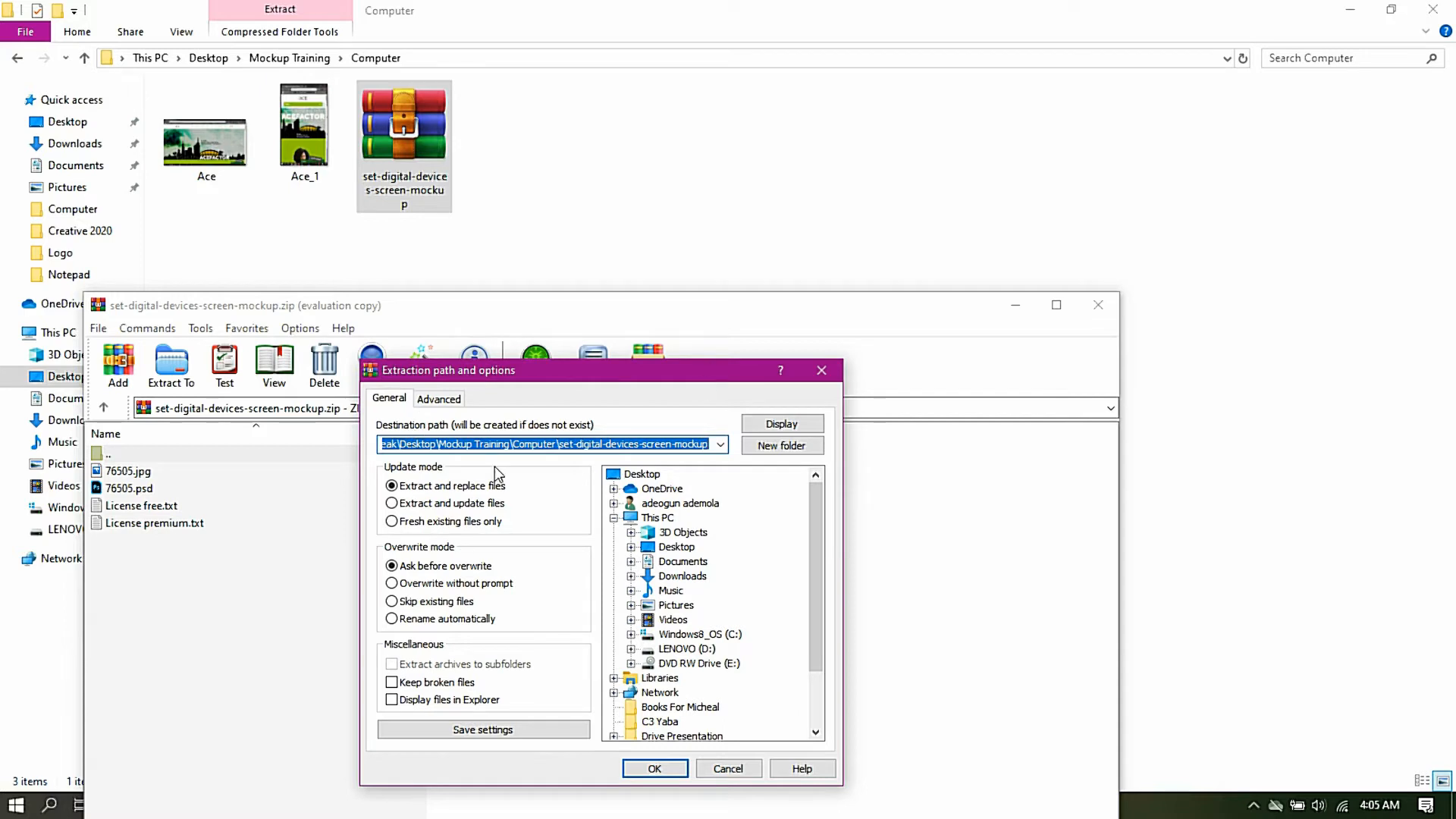
{"action": "left_click", "coordinate": [655, 769]}
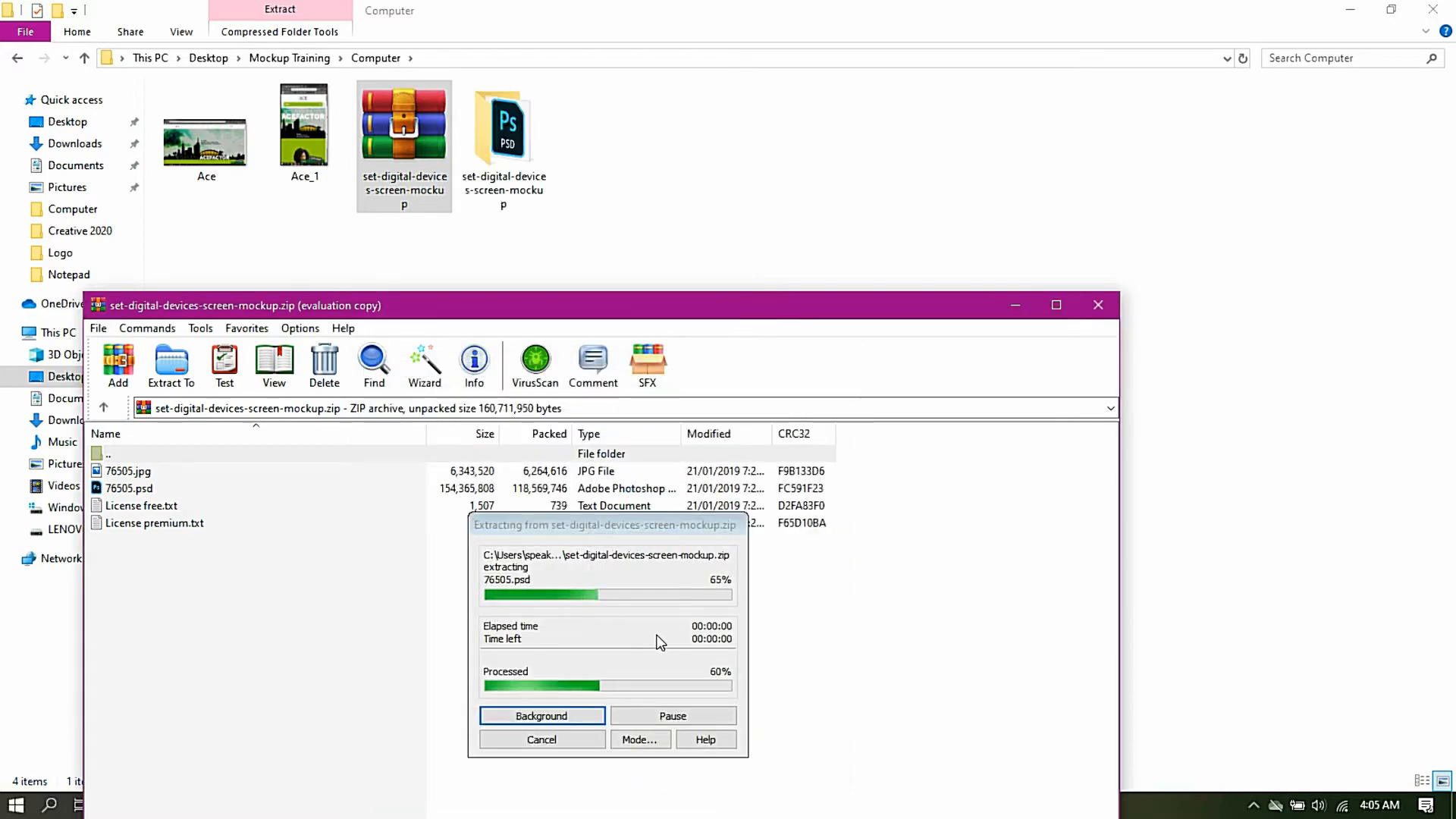
{"action": "left_click", "coordinate": [1092, 307]}
Step: Open the 76505 Photoshop file from the extracted set-digital-devices-screen-mockup folder and enlarge the view of the device mockup
{"action": "double_click", "coordinate": [205, 143]}
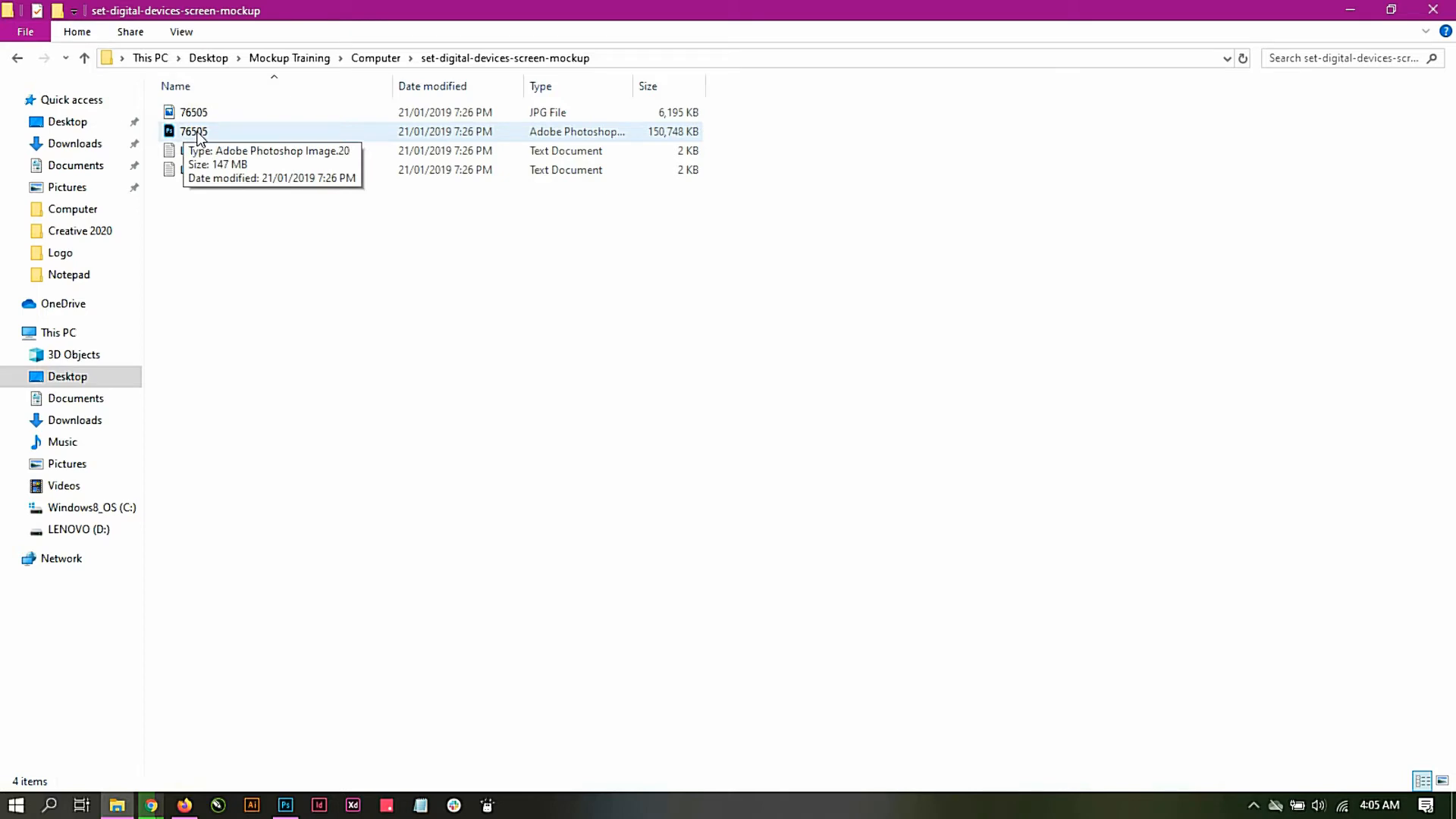
{"action": "left_click", "coordinate": [200, 137]}
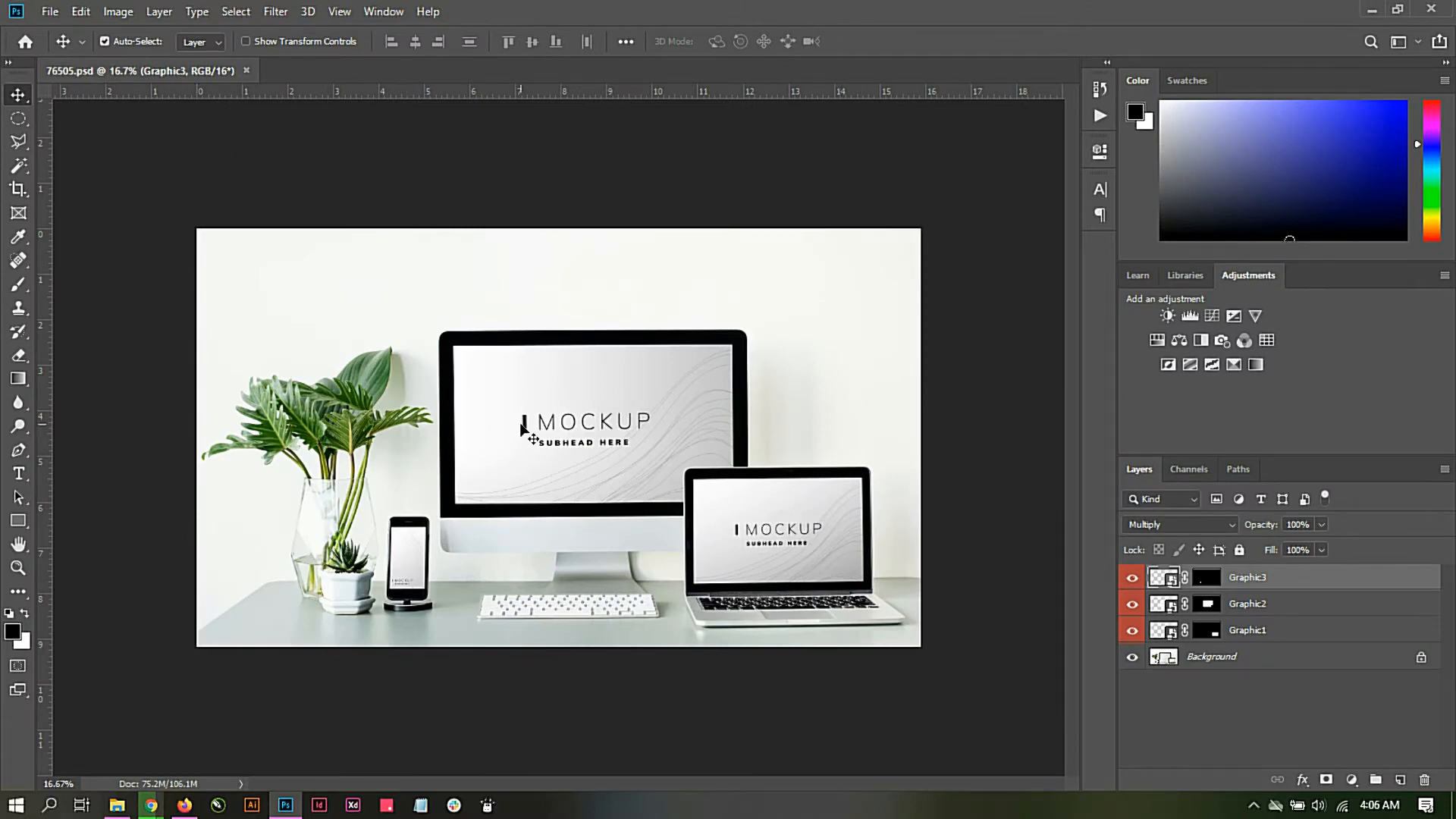
{"action": "key", "text": "ctrl"}
{"action": "scroll", "coordinate": [544, 414], "scroll_direction": "up", "scroll_amount": 3}
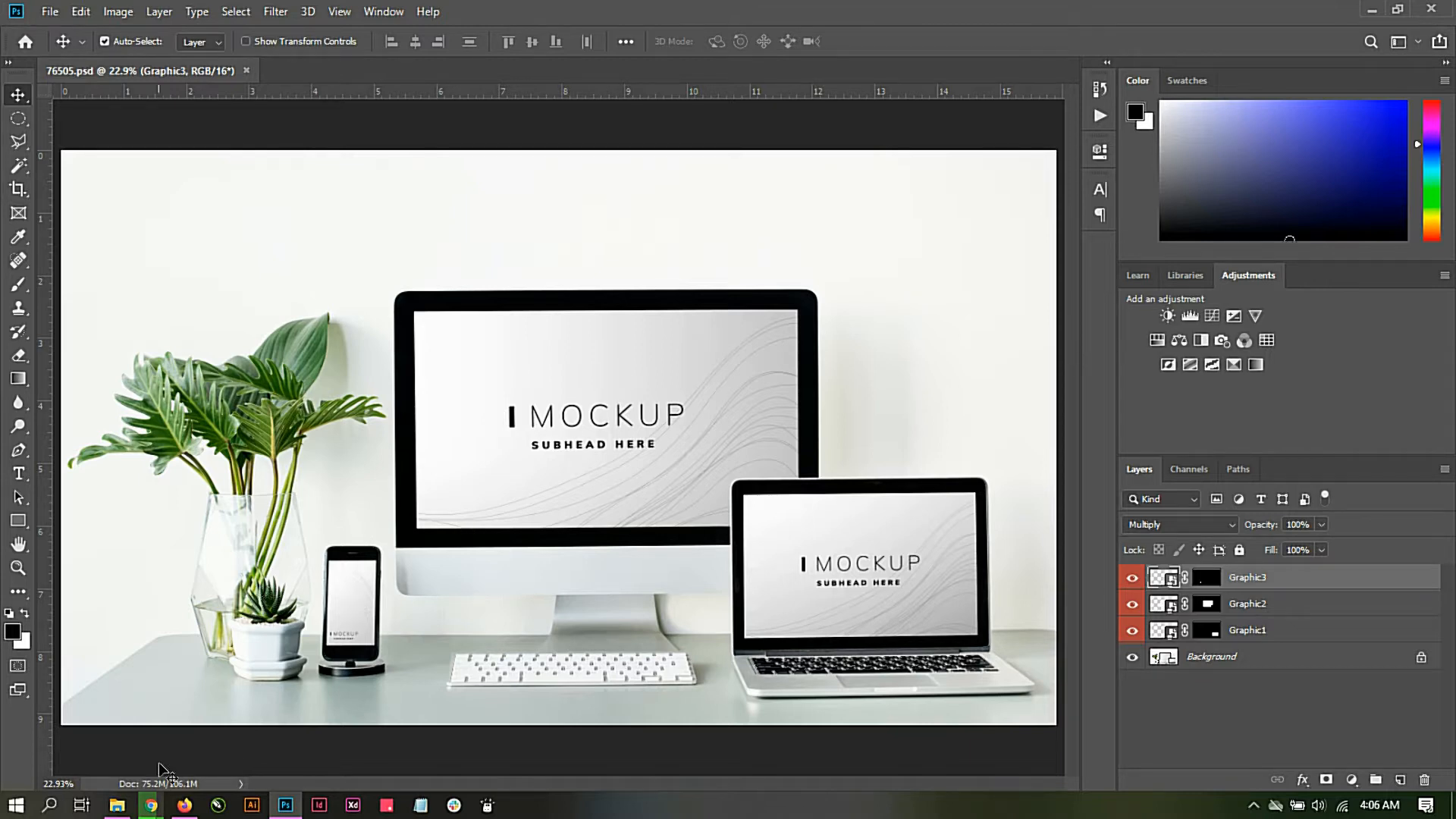
Step: Return to the Computer folder in File Explorer to view the Ace images, and switch to the Chrome window
{"action": "left_click", "coordinate": [116, 804]}
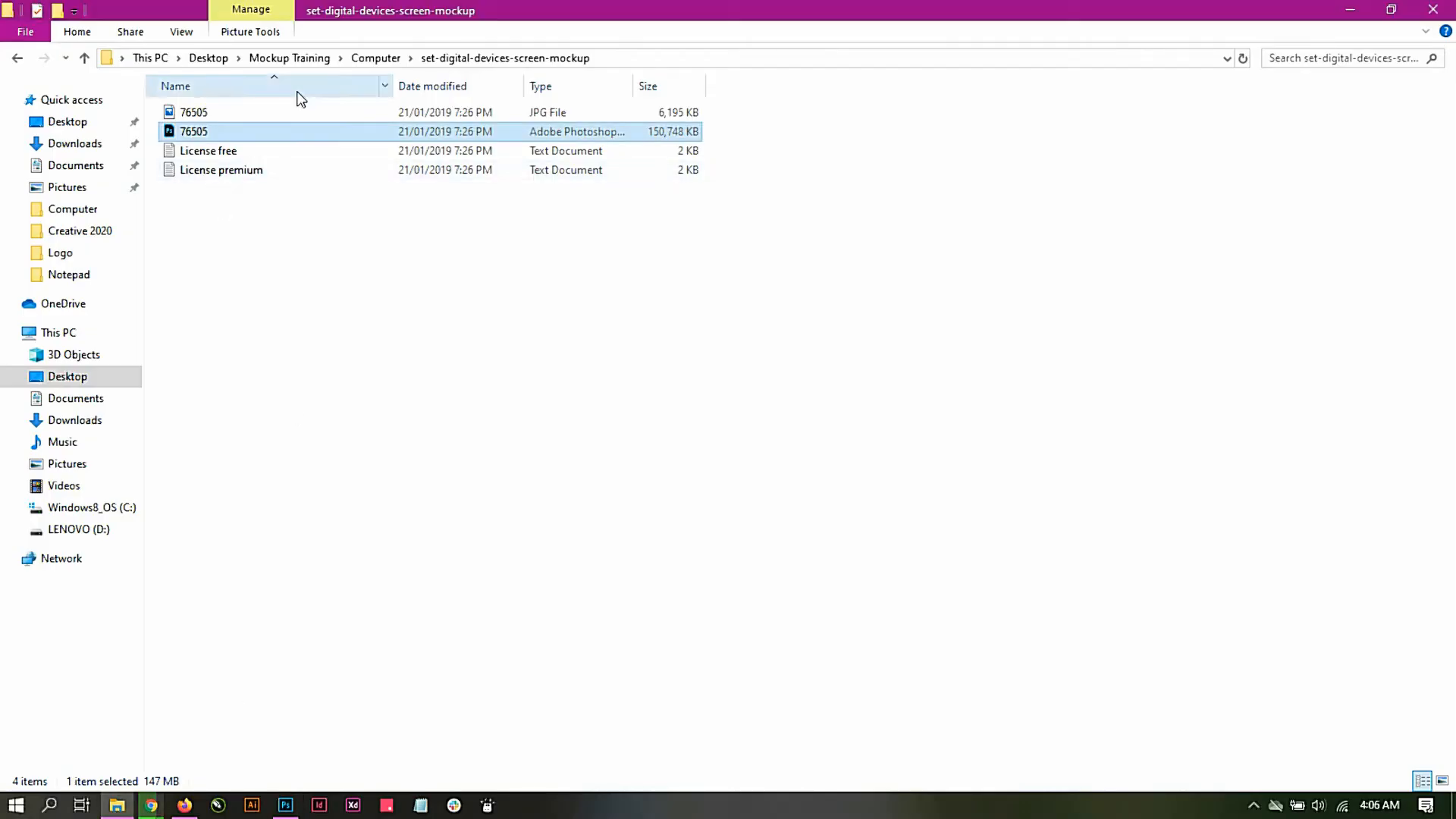
{"action": "left_click", "coordinate": [354, 60]}
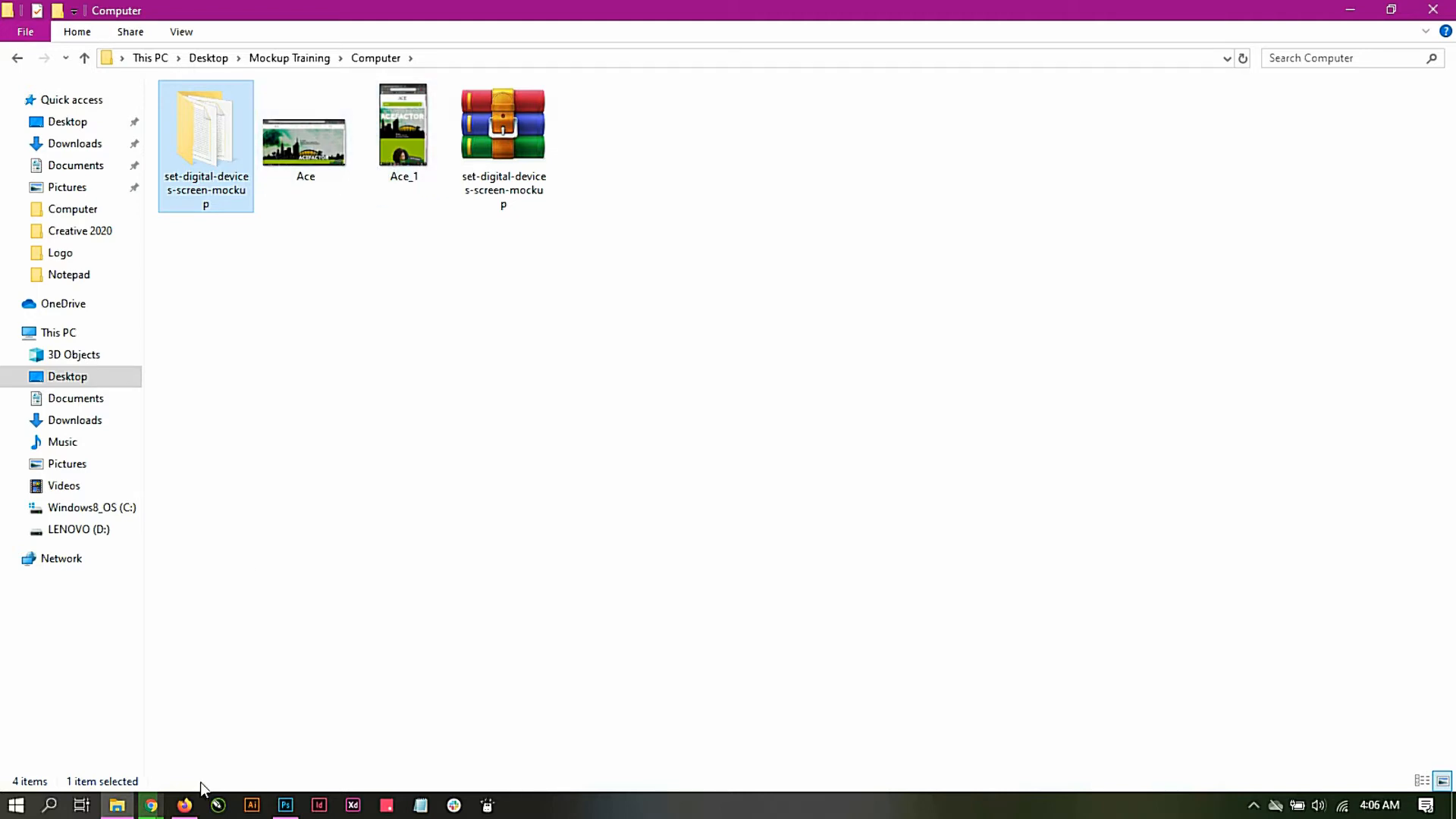
{"action": "left_click", "coordinate": [151, 804]}
{"action": "left_click", "coordinate": [219, 756]}
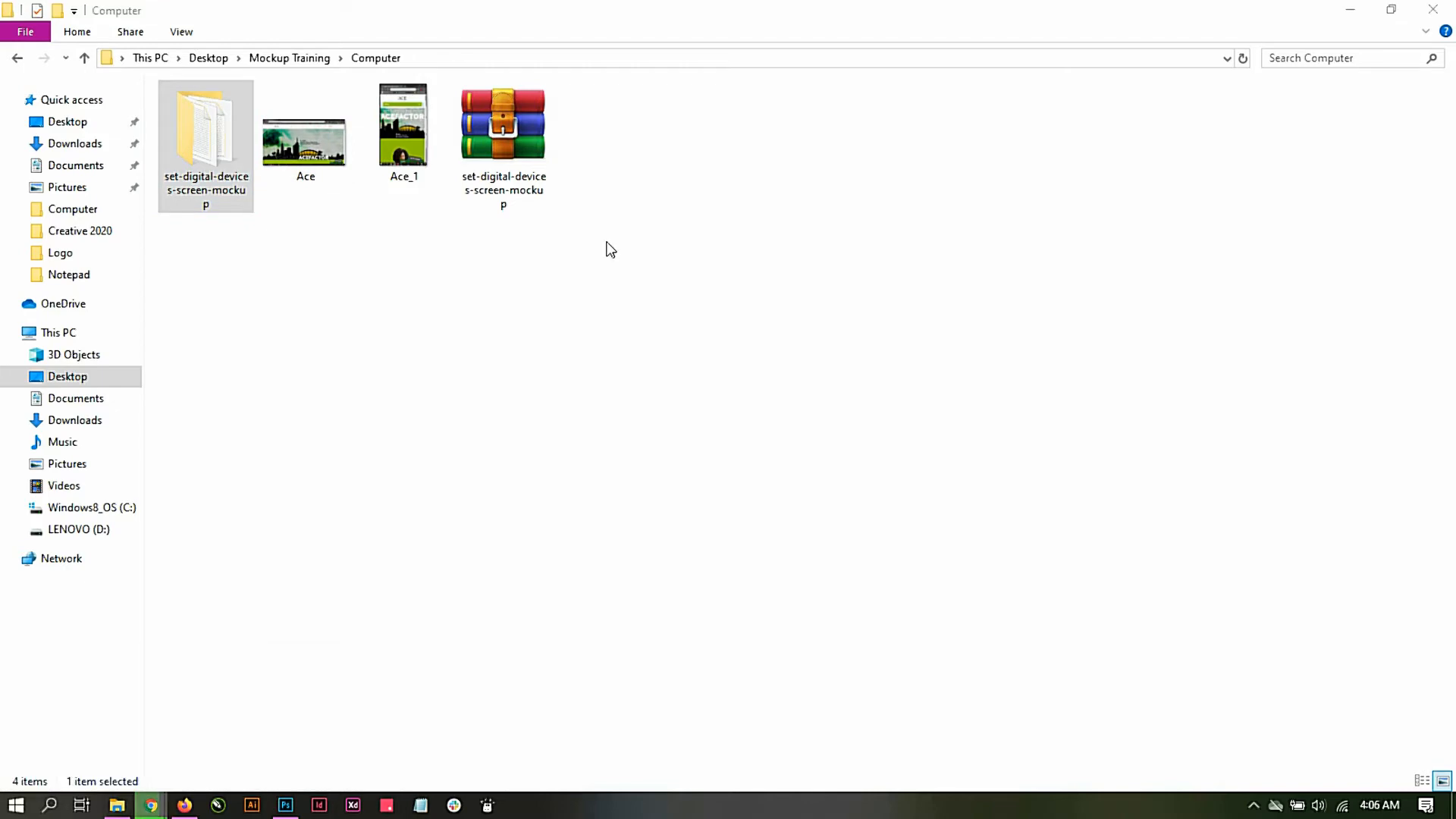
Step: Load the acecreativeacademy.com home page in a new browser tab
{"action": "left_click", "coordinate": [462, 15]}
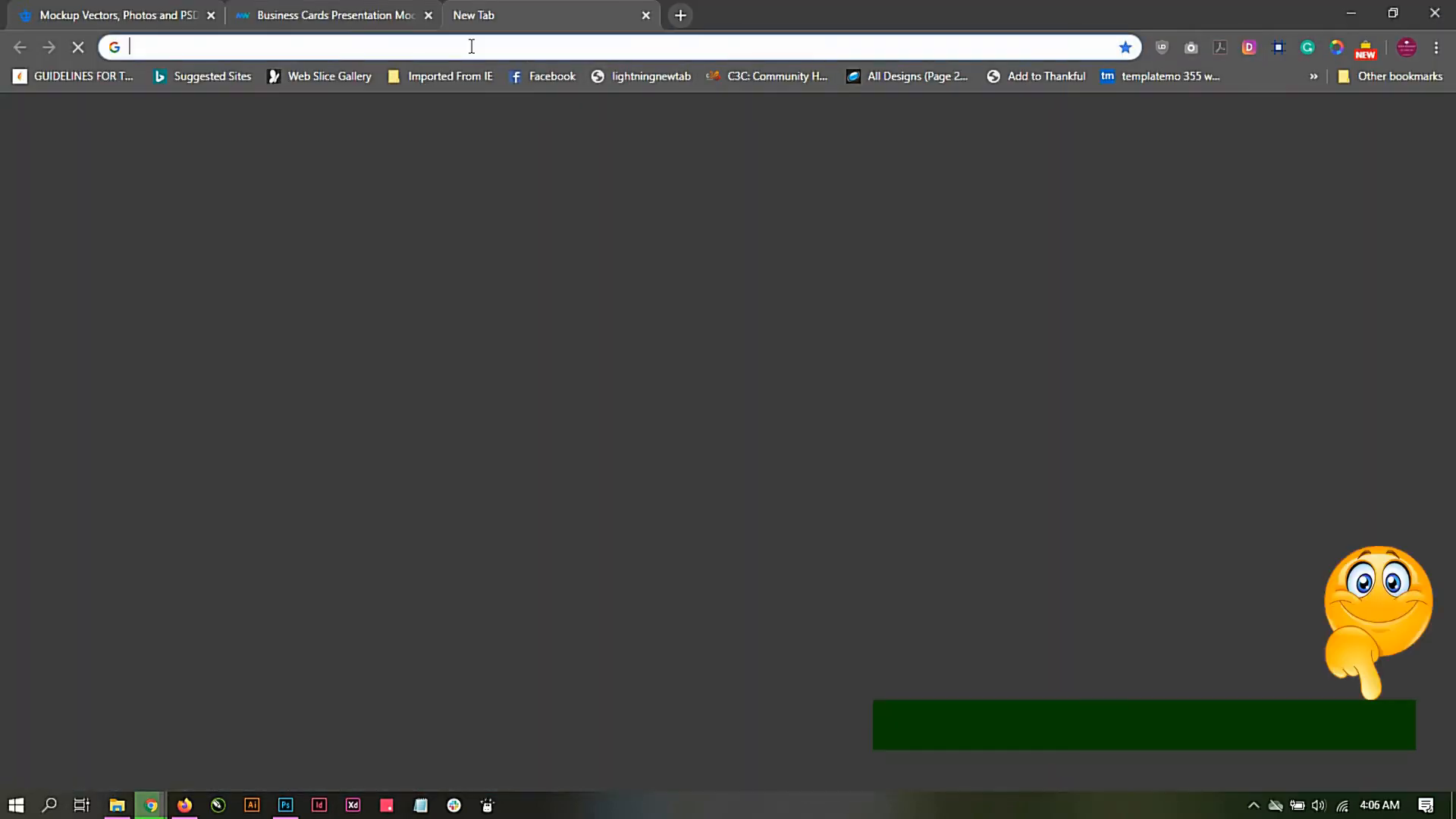
{"action": "type", "text": "ac"}
{"action": "key", "text": "Return"}
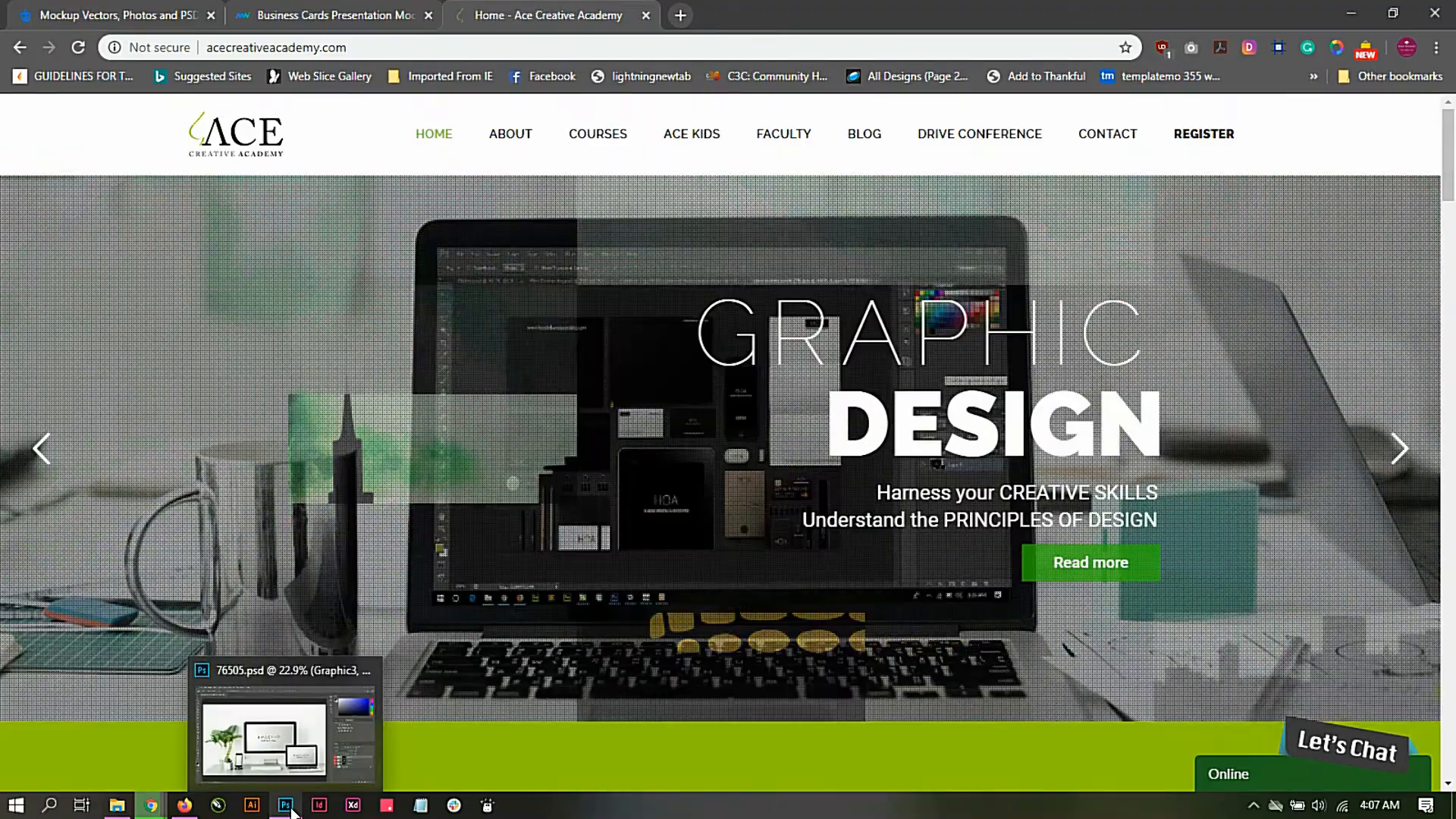
Step: Switch to Photoshop and open the Ace image from the Computer folder inside Mockup Training on the Desktop
{"action": "left_click", "coordinate": [291, 810]}
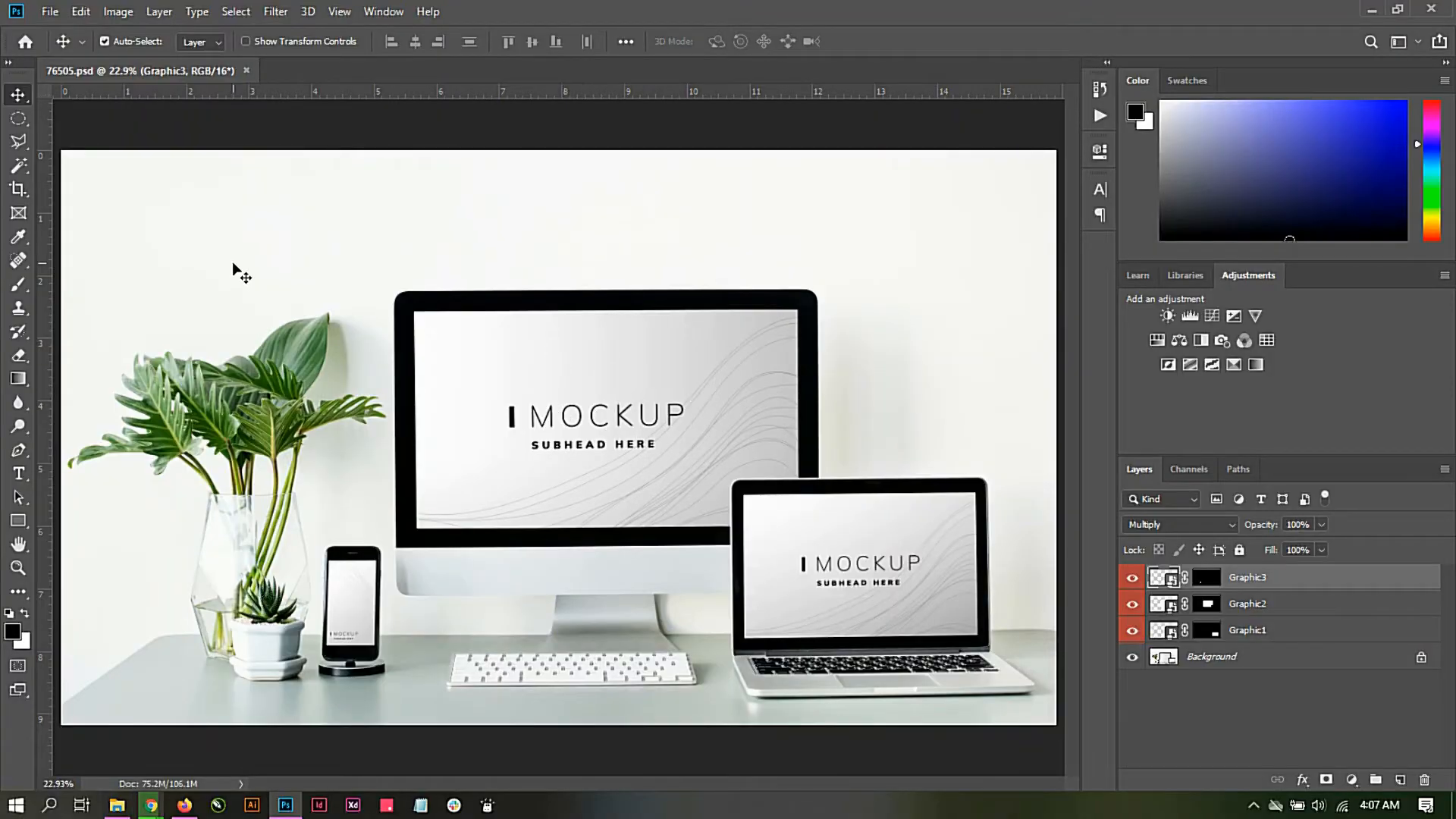
{"action": "left_click", "coordinate": [49, 12]}
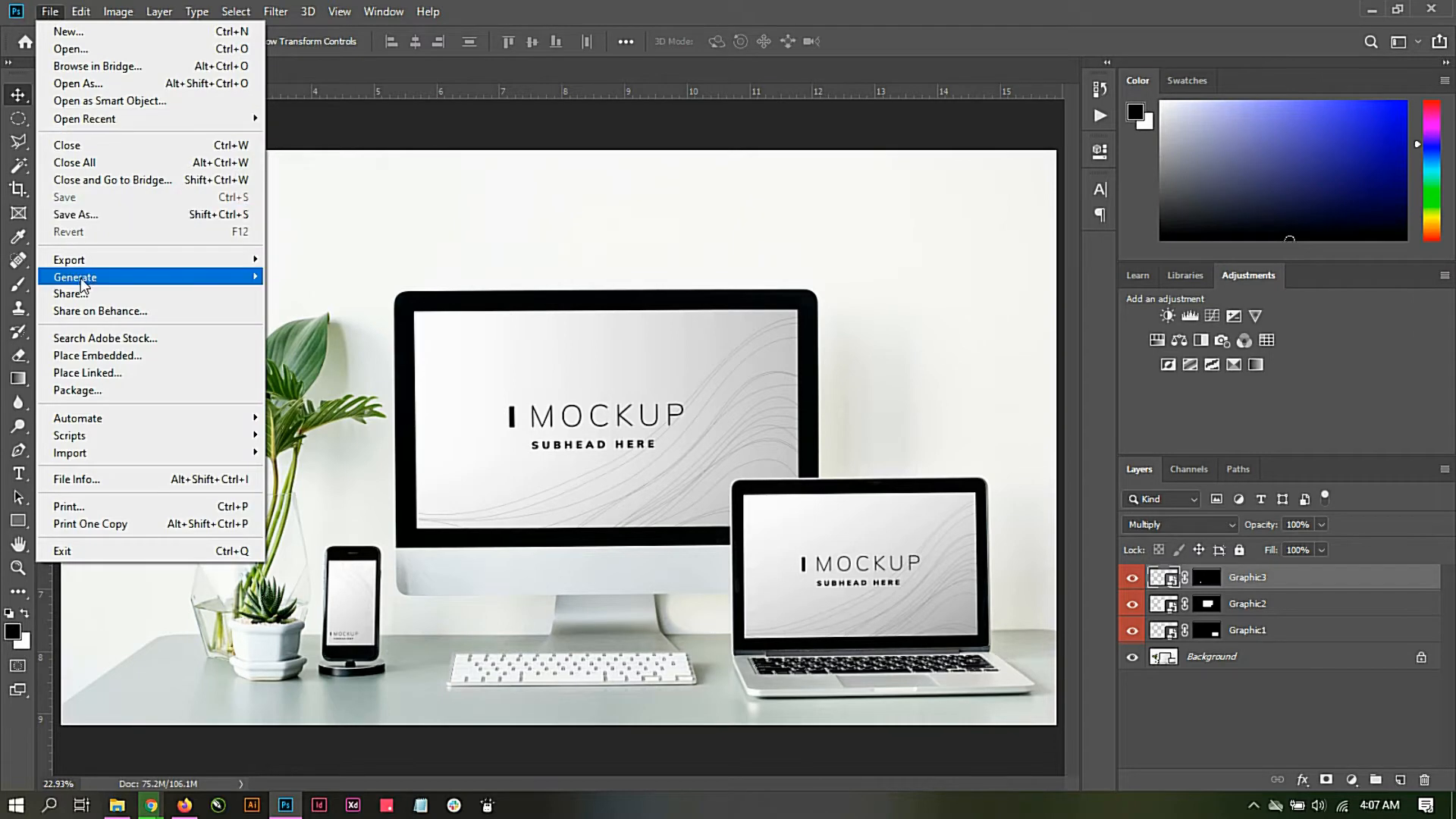
{"action": "left_click", "coordinate": [89, 53]}
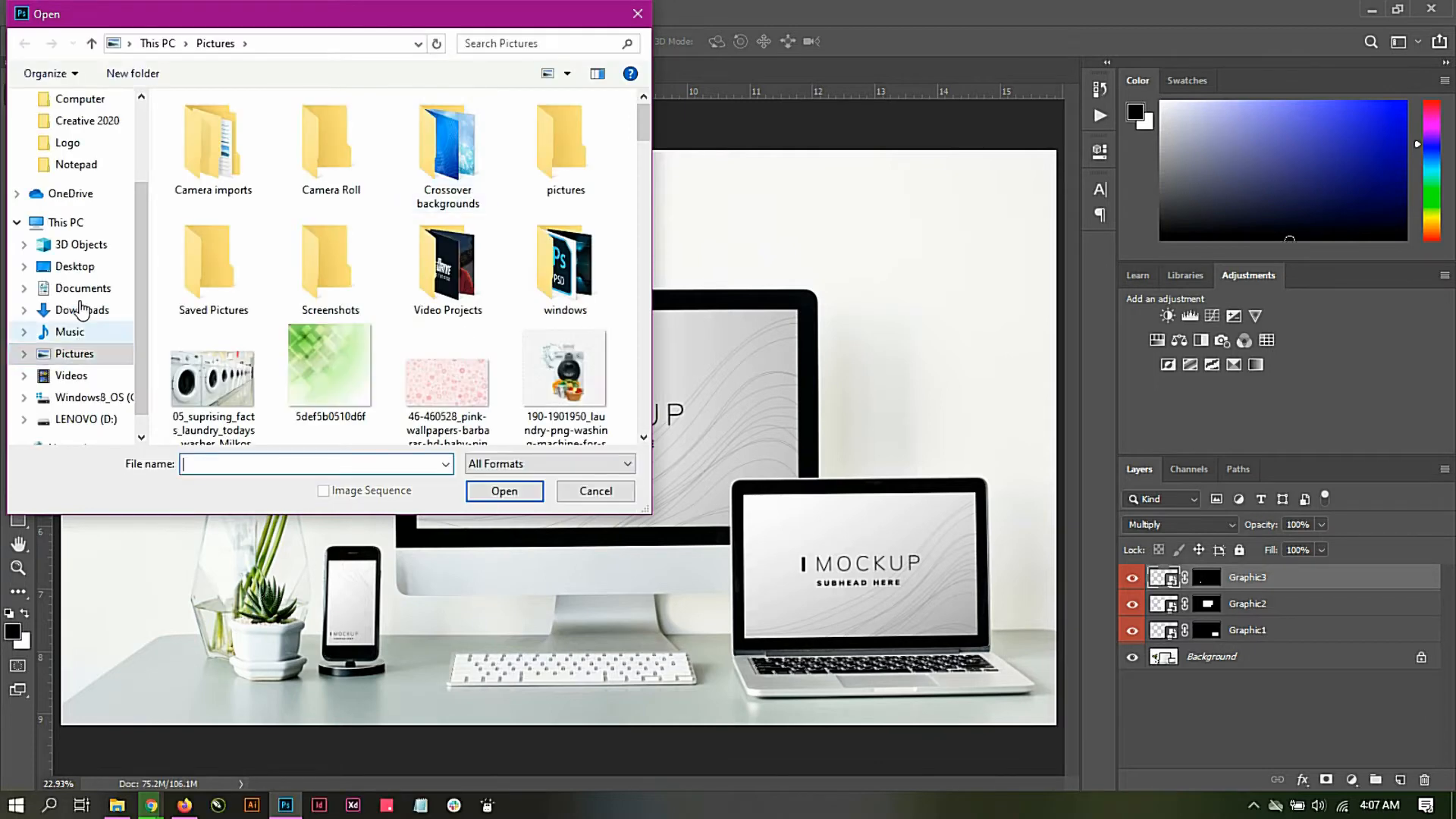
{"action": "left_click", "coordinate": [76, 271]}
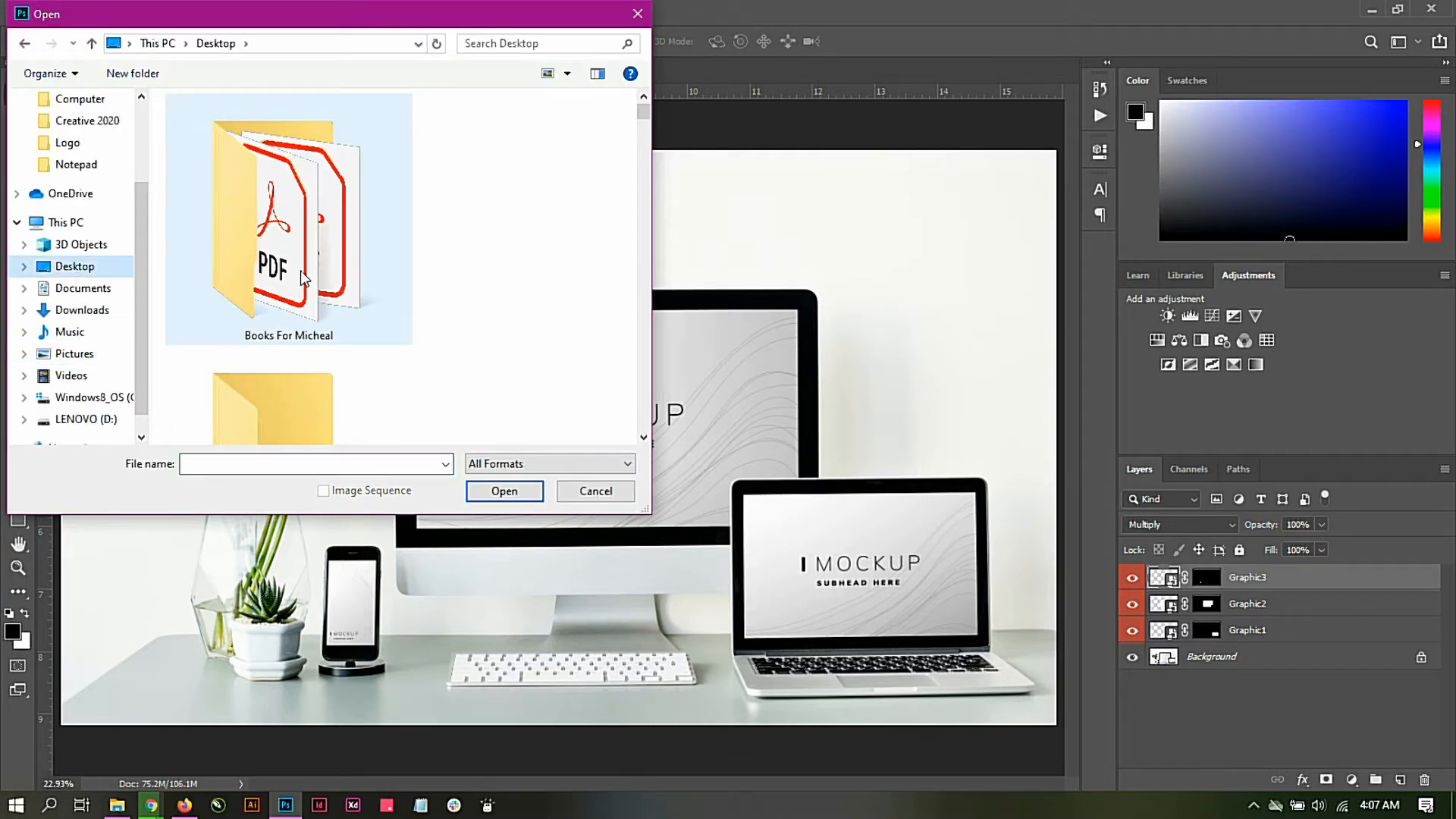
{"action": "left_click", "coordinate": [300, 269]}
{"action": "scroll", "coordinate": [300, 281], "scroll_direction": "down", "scroll_amount": 2}
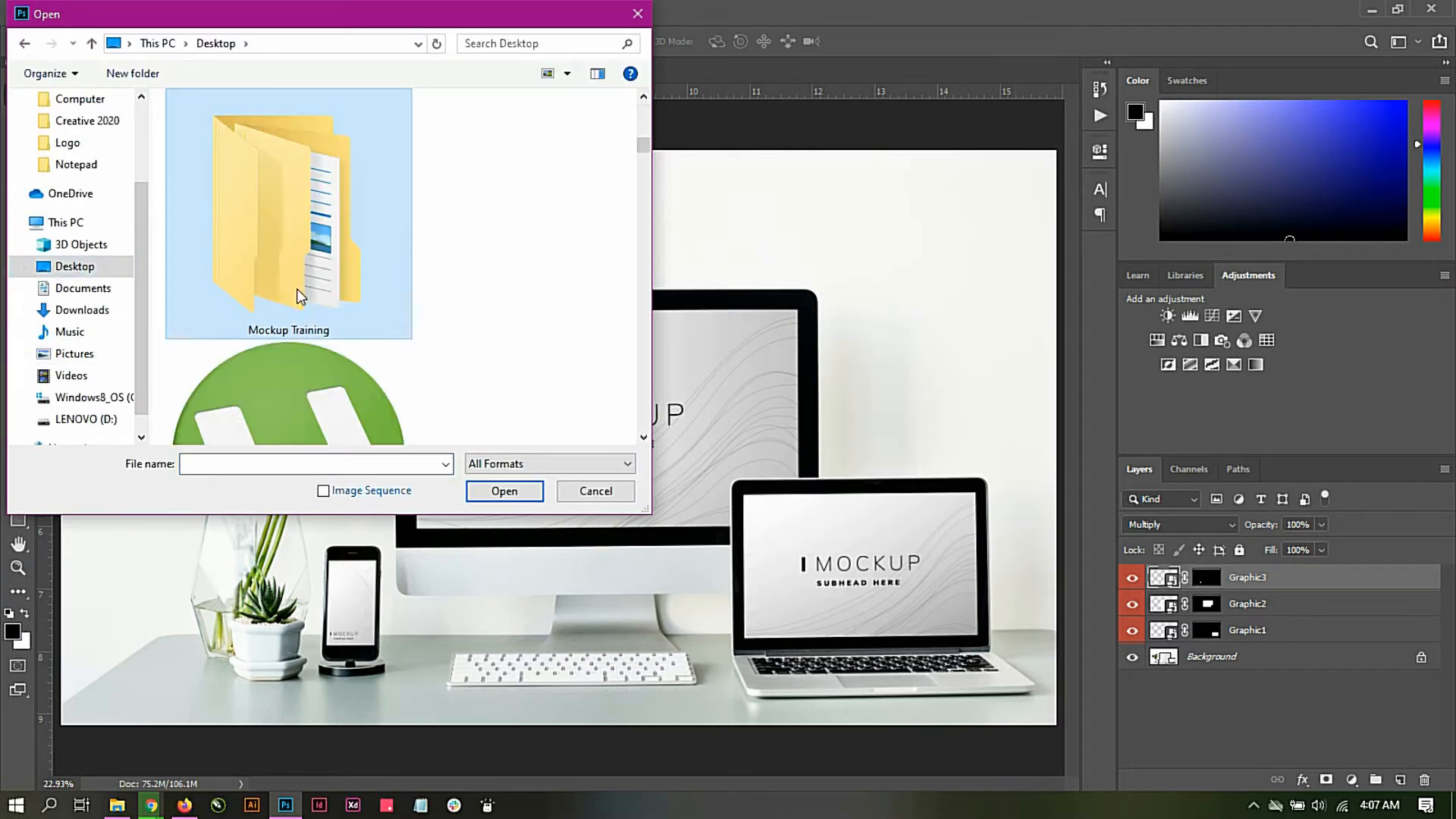
{"action": "double_click", "coordinate": [306, 297]}
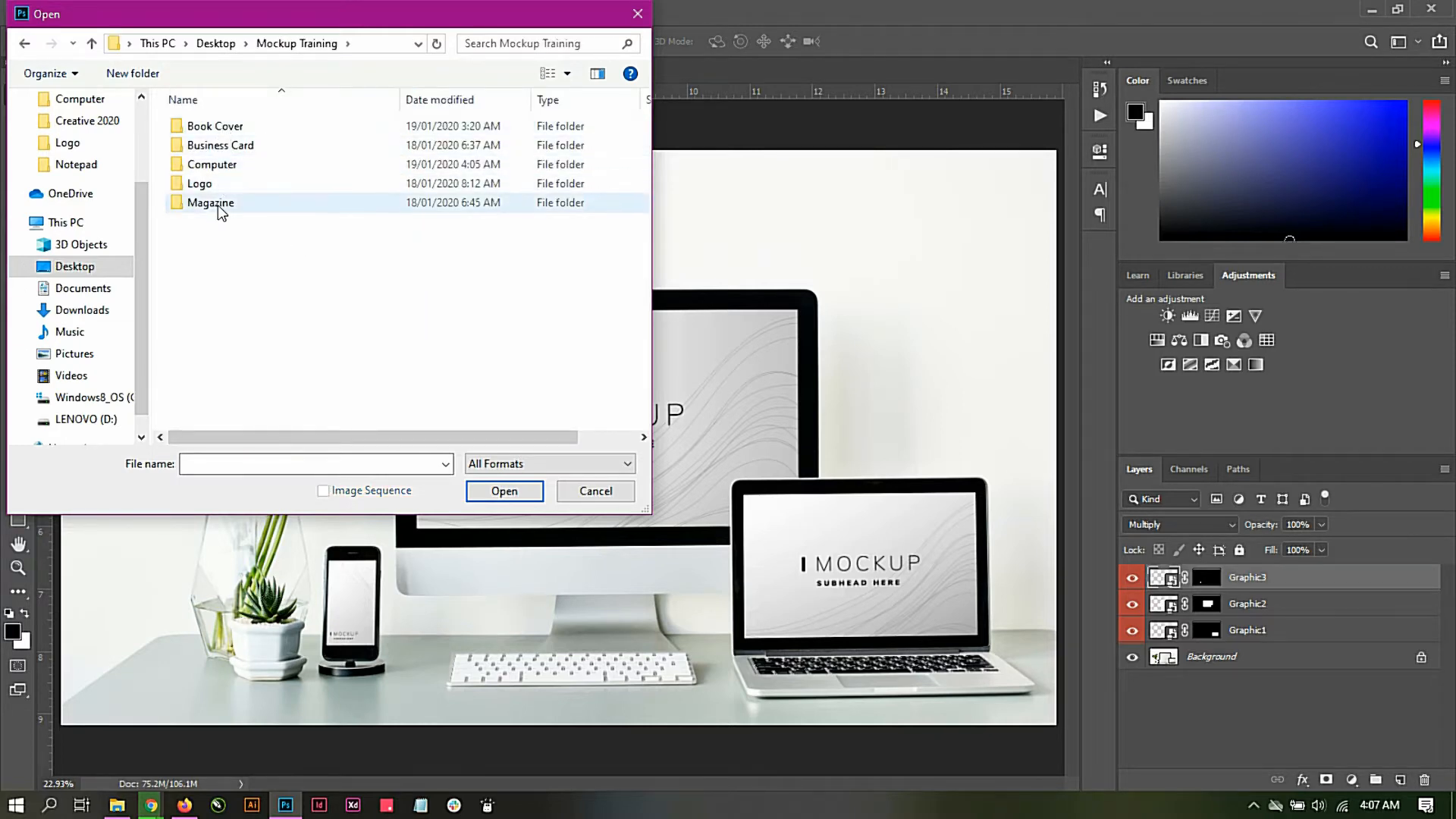
{"action": "double_click", "coordinate": [218, 167]}
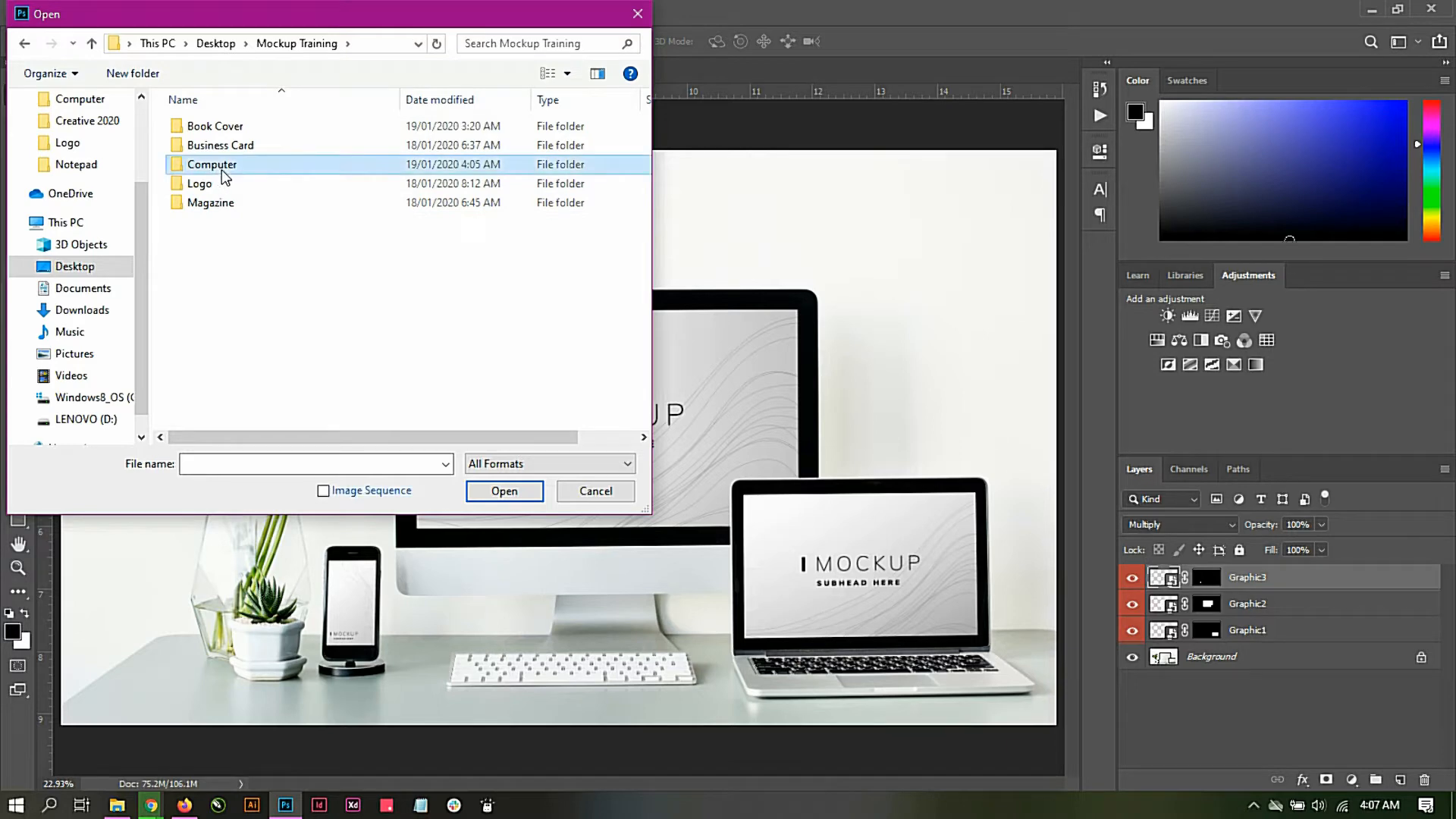
{"action": "left_click", "coordinate": [314, 176]}
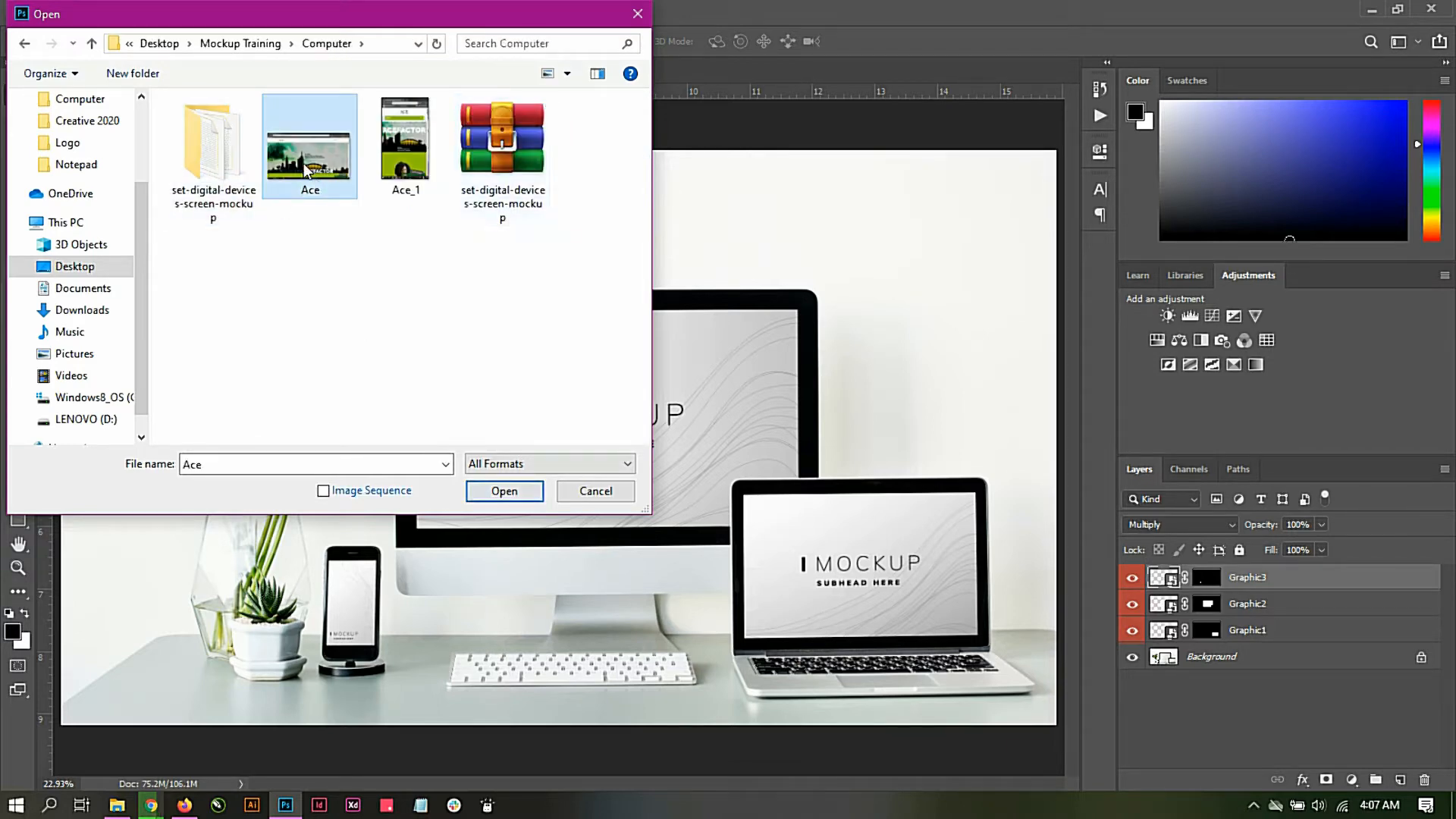
{"action": "left_click", "coordinate": [504, 491]}
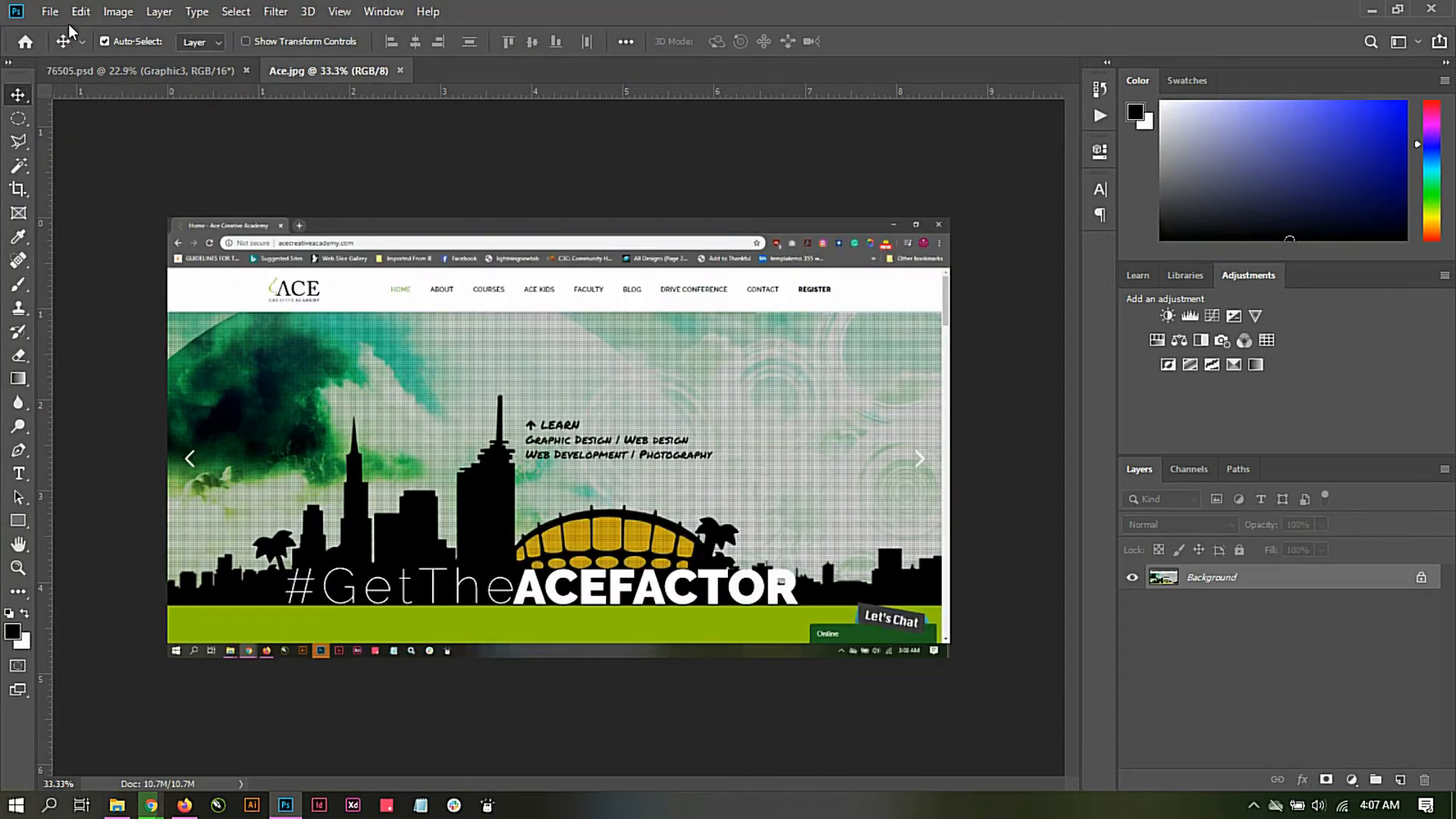
Step: Return to the 76505.psd mockup and open the contents of the Graphic1 smart object for the laptop screen
{"action": "left_click", "coordinate": [78, 66]}
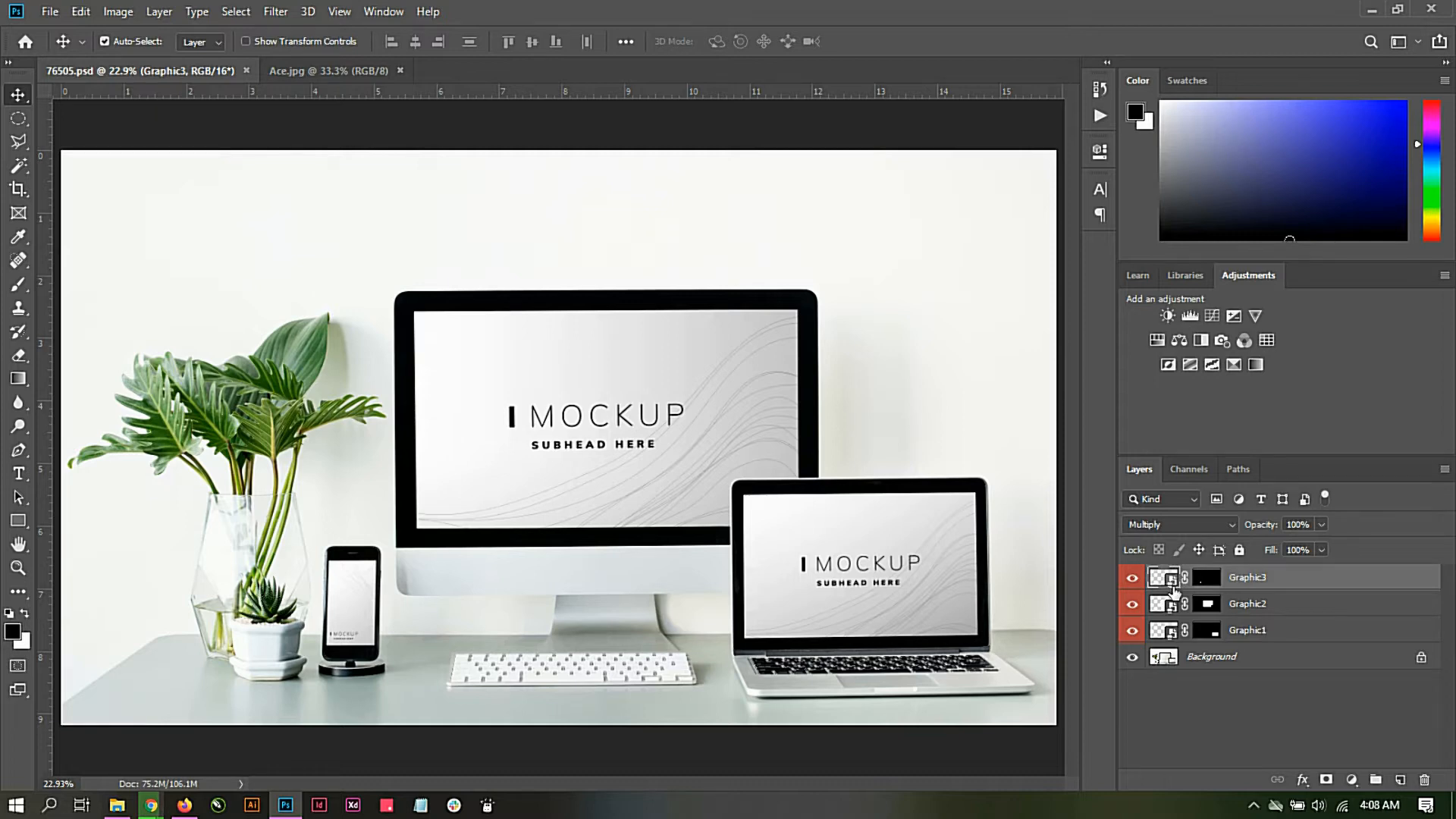
{"action": "left_click", "coordinate": [1166, 636]}
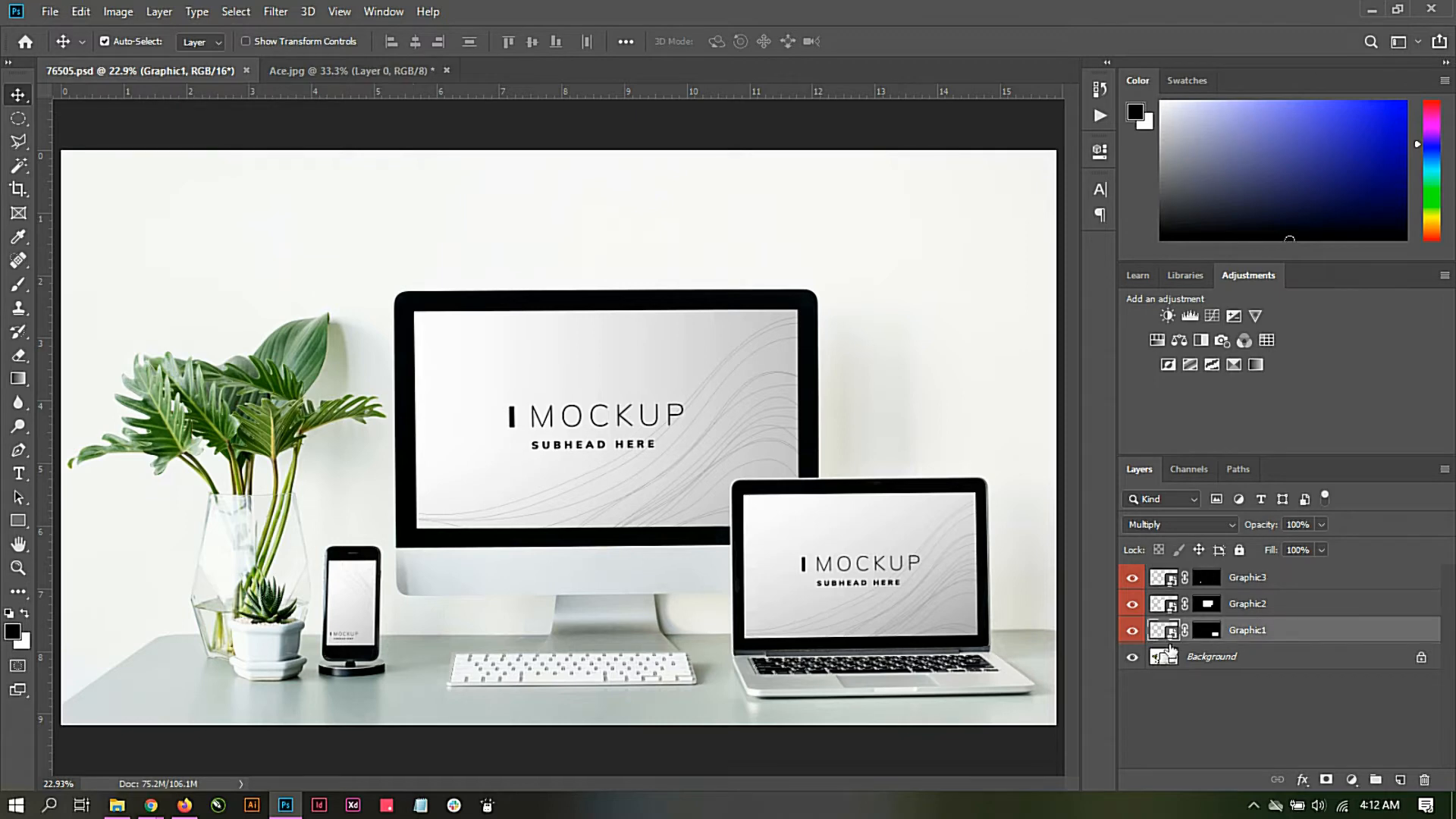
{"action": "double_click", "coordinate": [1168, 635]}
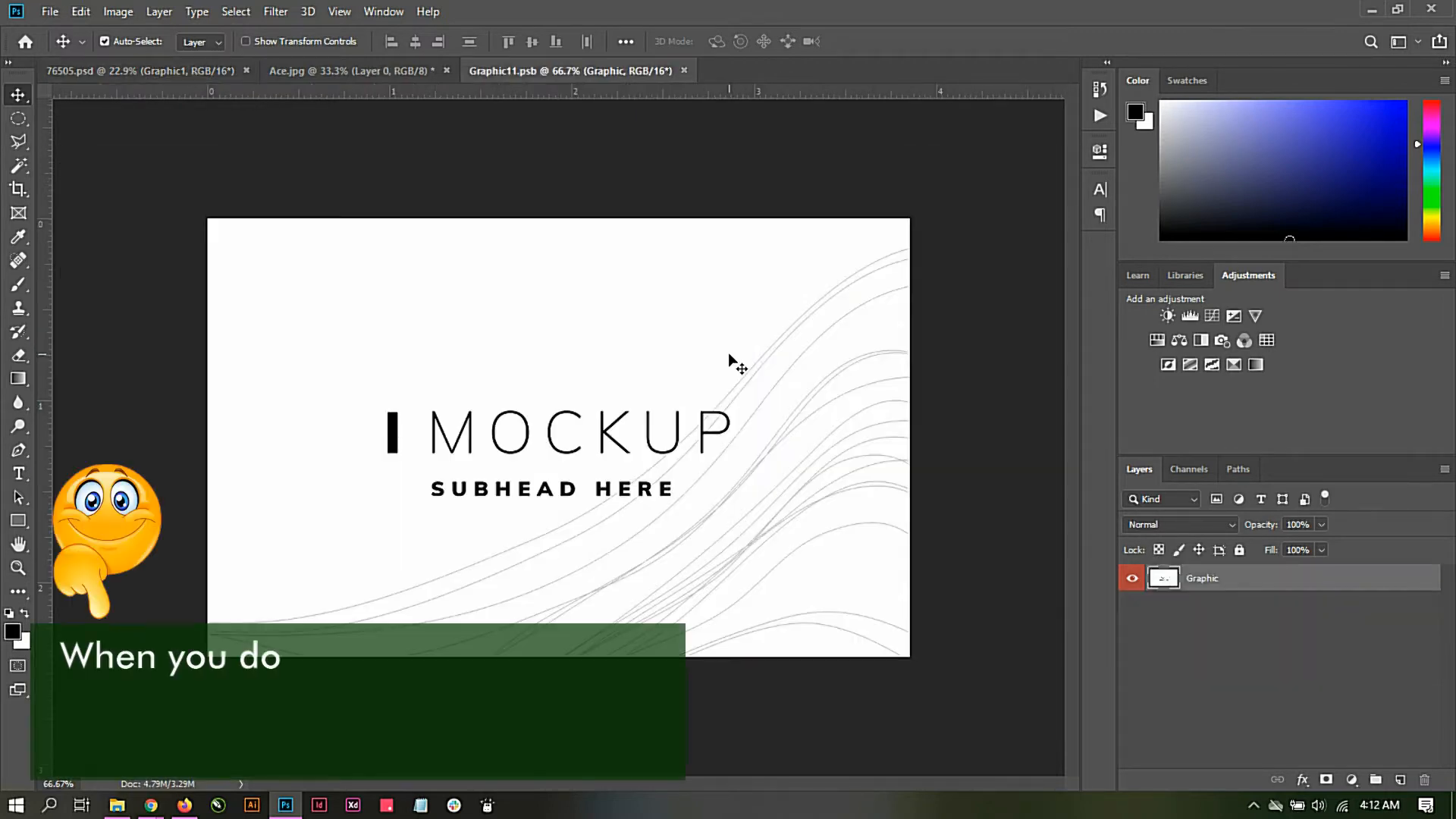
Step: Copy the Ace.jpg screenshot into Graphic11.psb, accept the different bit depth, and shift it over the placeholder graphic
{"action": "left_click", "coordinate": [373, 68]}
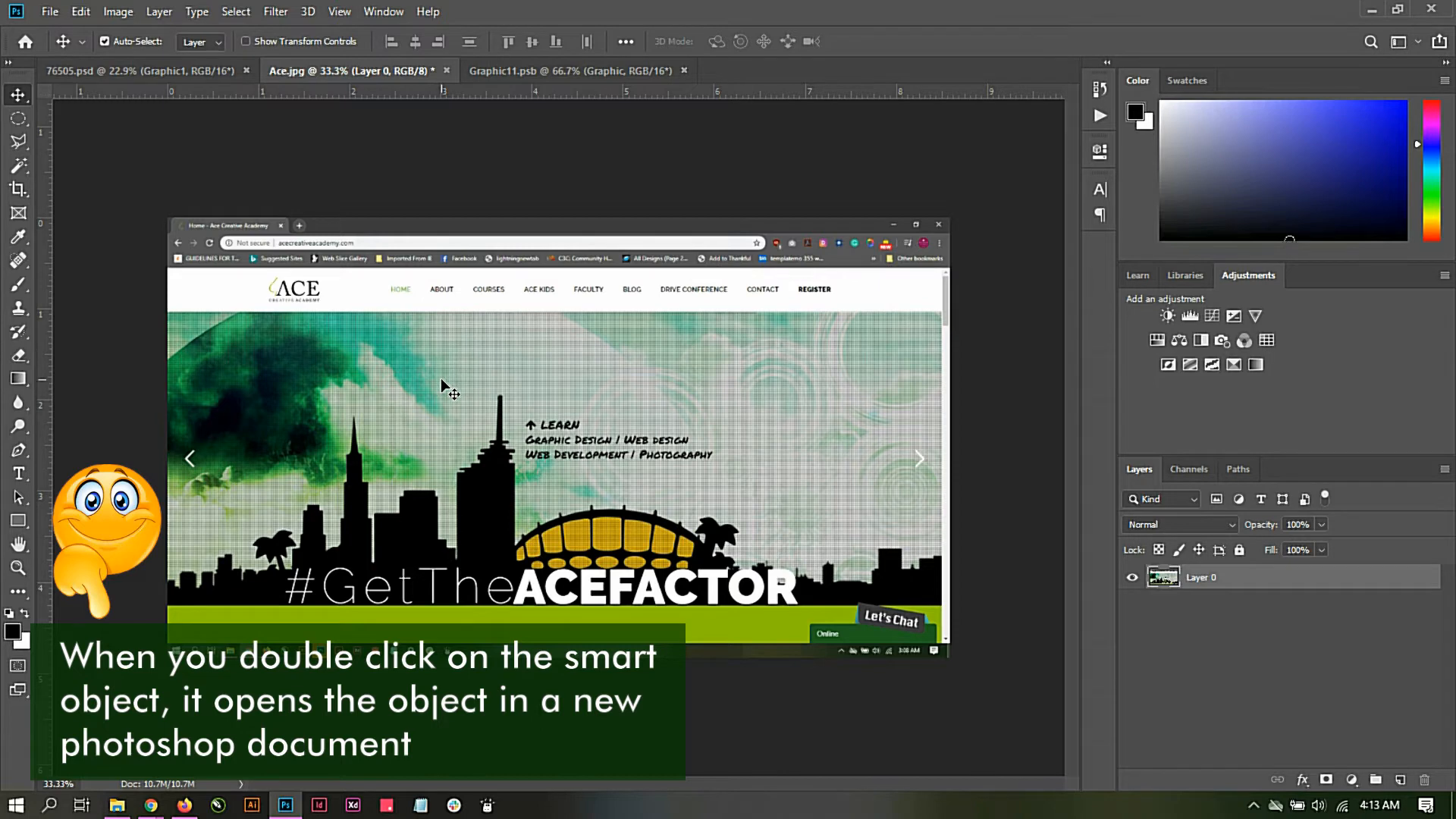
{"action": "left_click_drag", "start_coordinate": [442, 383], "coordinate": [549, 285]}
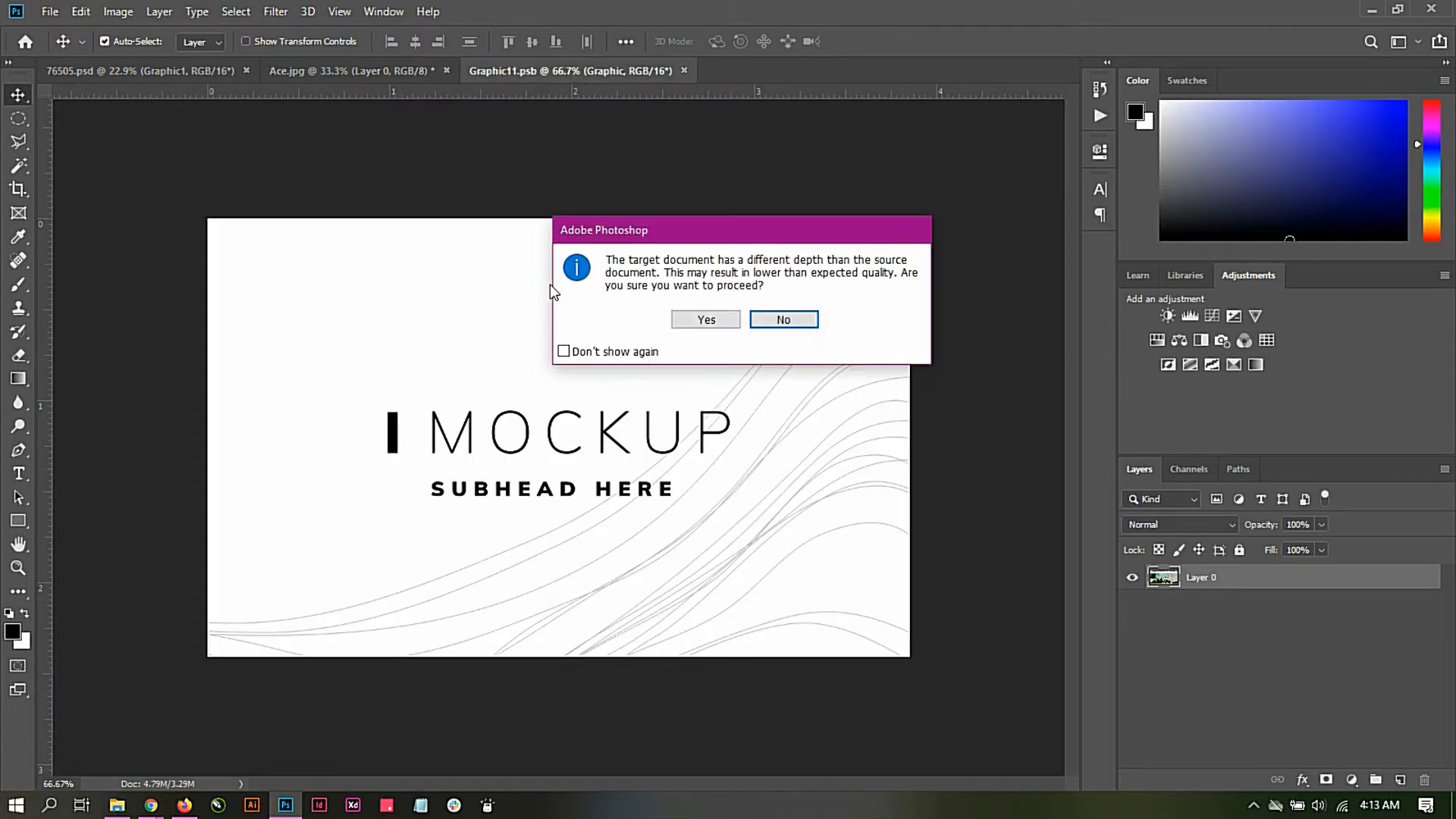
{"action": "left_click", "coordinate": [703, 320]}
{"action": "left_click", "coordinate": [815, 342]}
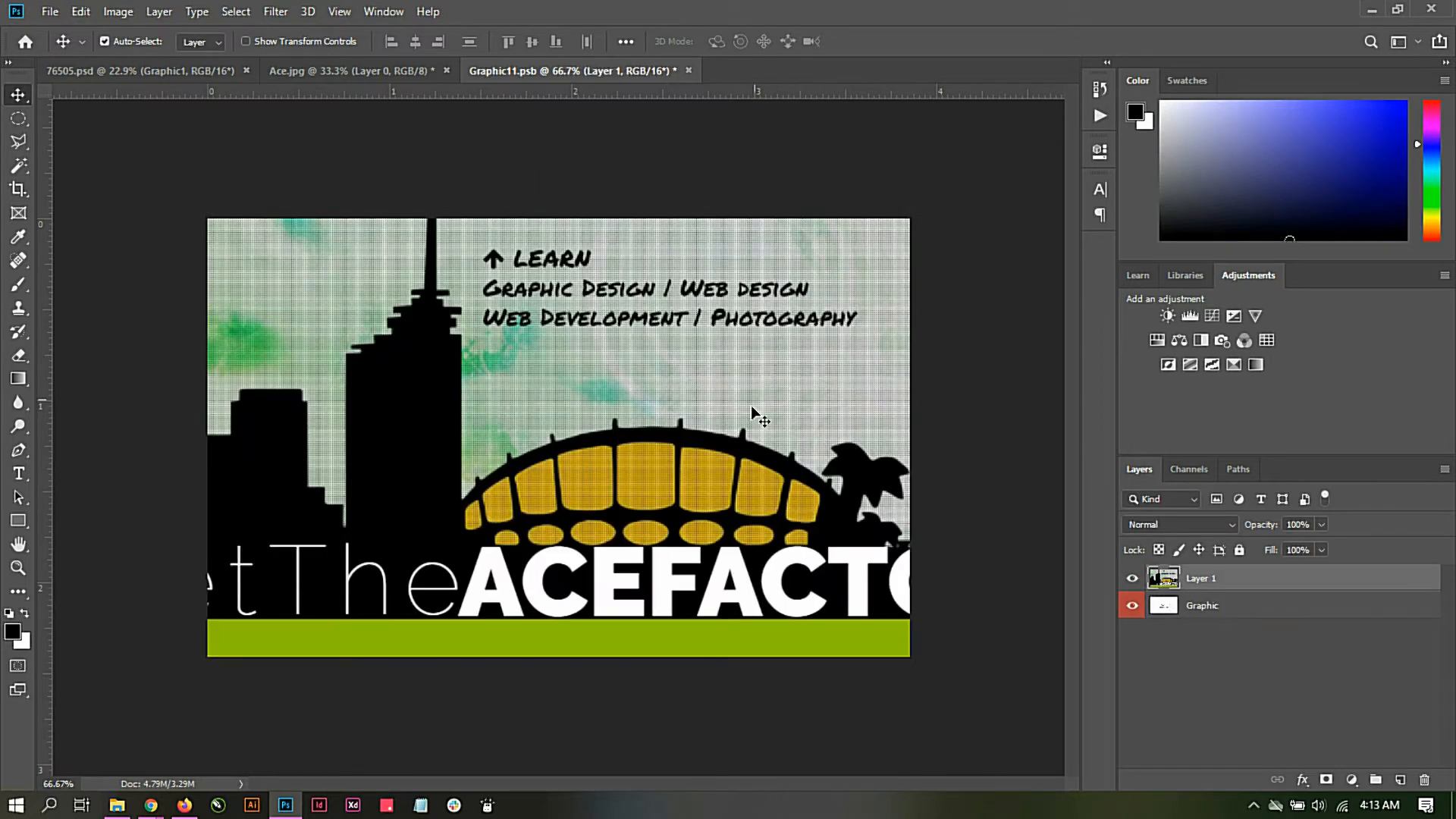
{"action": "left_click_drag", "start_coordinate": [750, 405], "coordinate": [830, 631]}
{"action": "left_click_drag", "start_coordinate": [628, 497], "coordinate": [571, 453]}
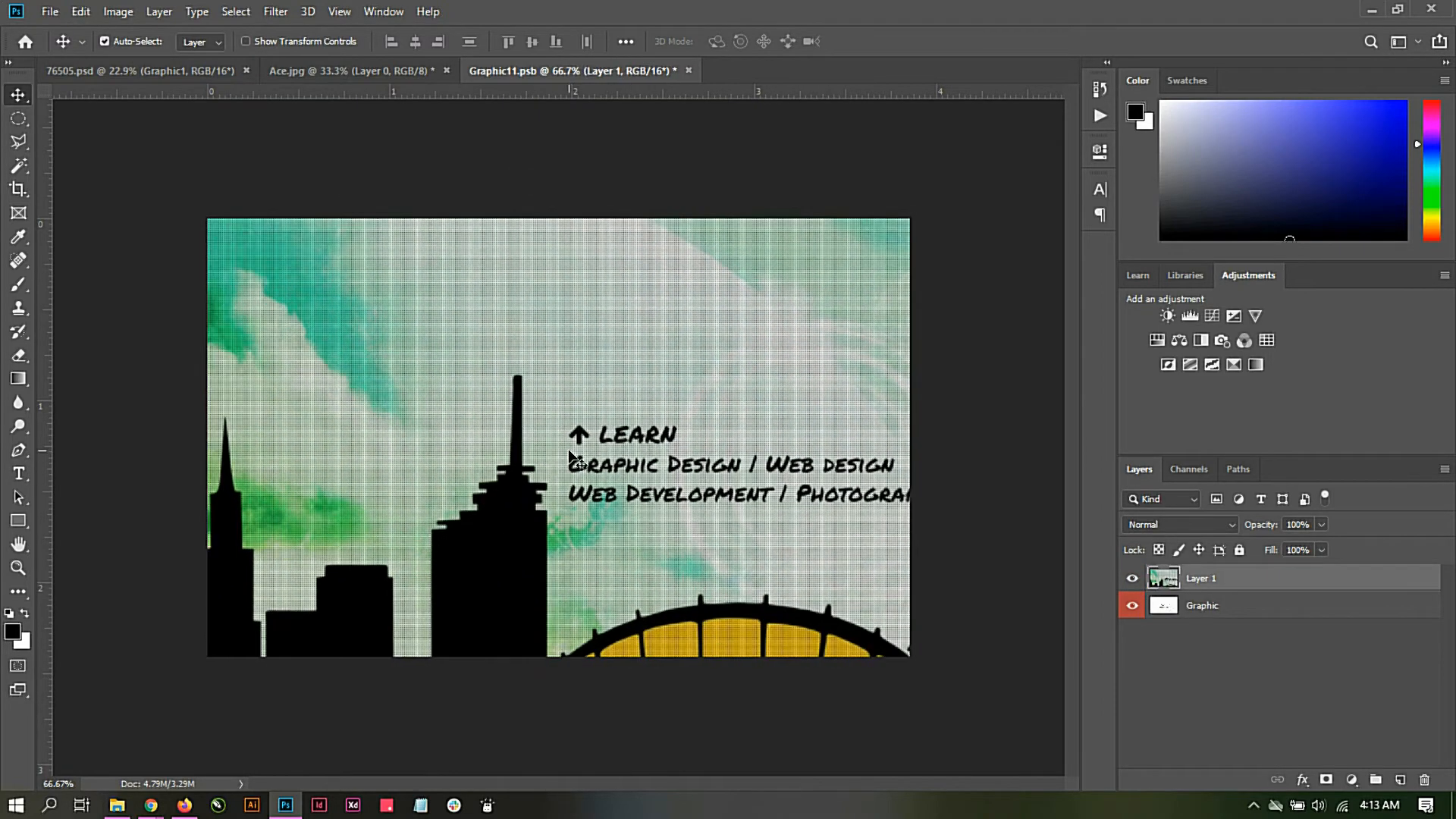
Step: Scale the copied screenshot to about 50% and align it with the canvas's top-left corner so it covers the Graphic11.psb canvas
{"action": "key", "text": "ctrl+minus"}
{"action": "key", "text": "ctrl+minus"}
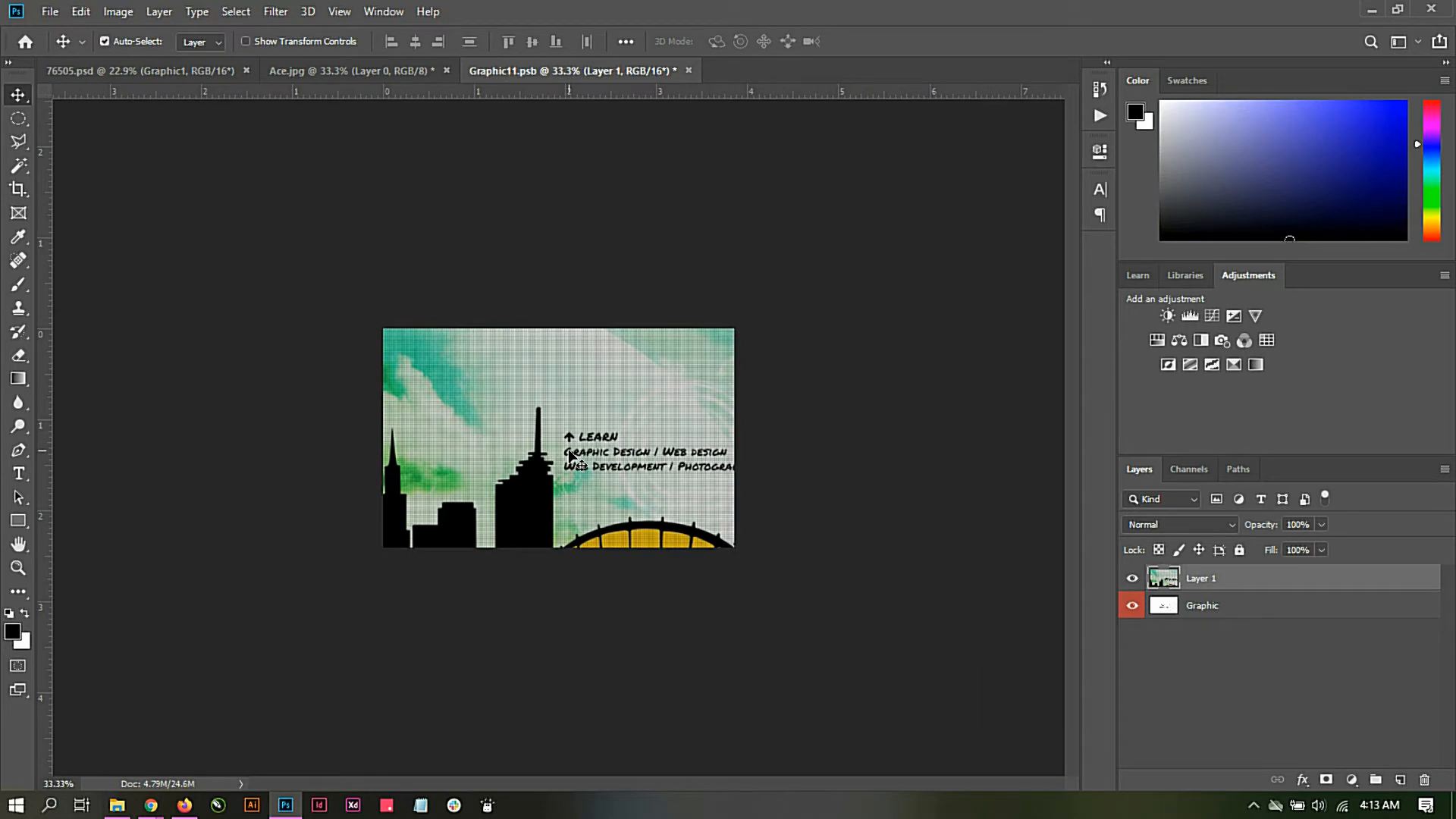
{"action": "key", "text": "ctrl+t"}
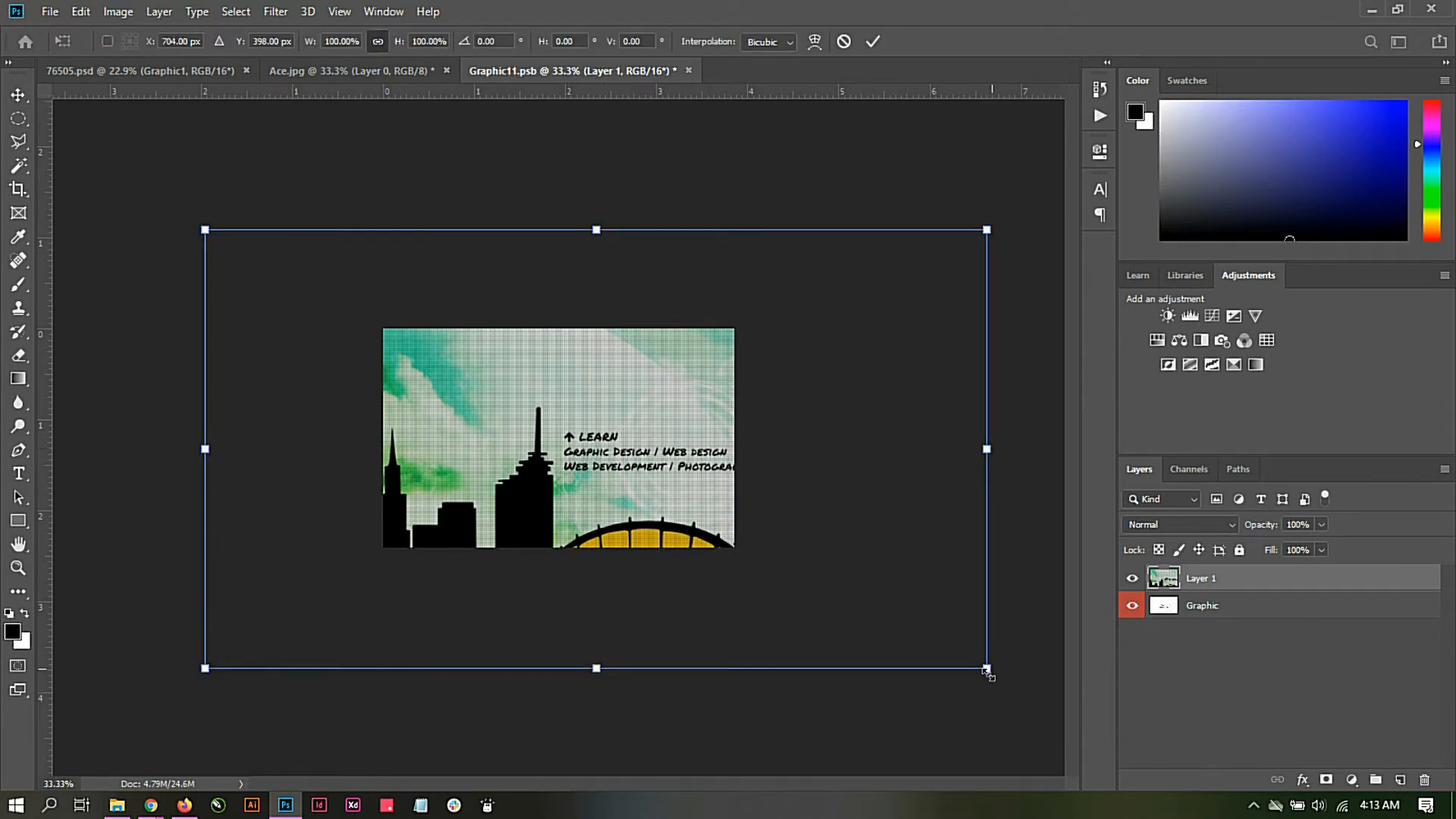
{"action": "left_click_drag", "start_coordinate": [976, 664], "coordinate": [795, 562]}
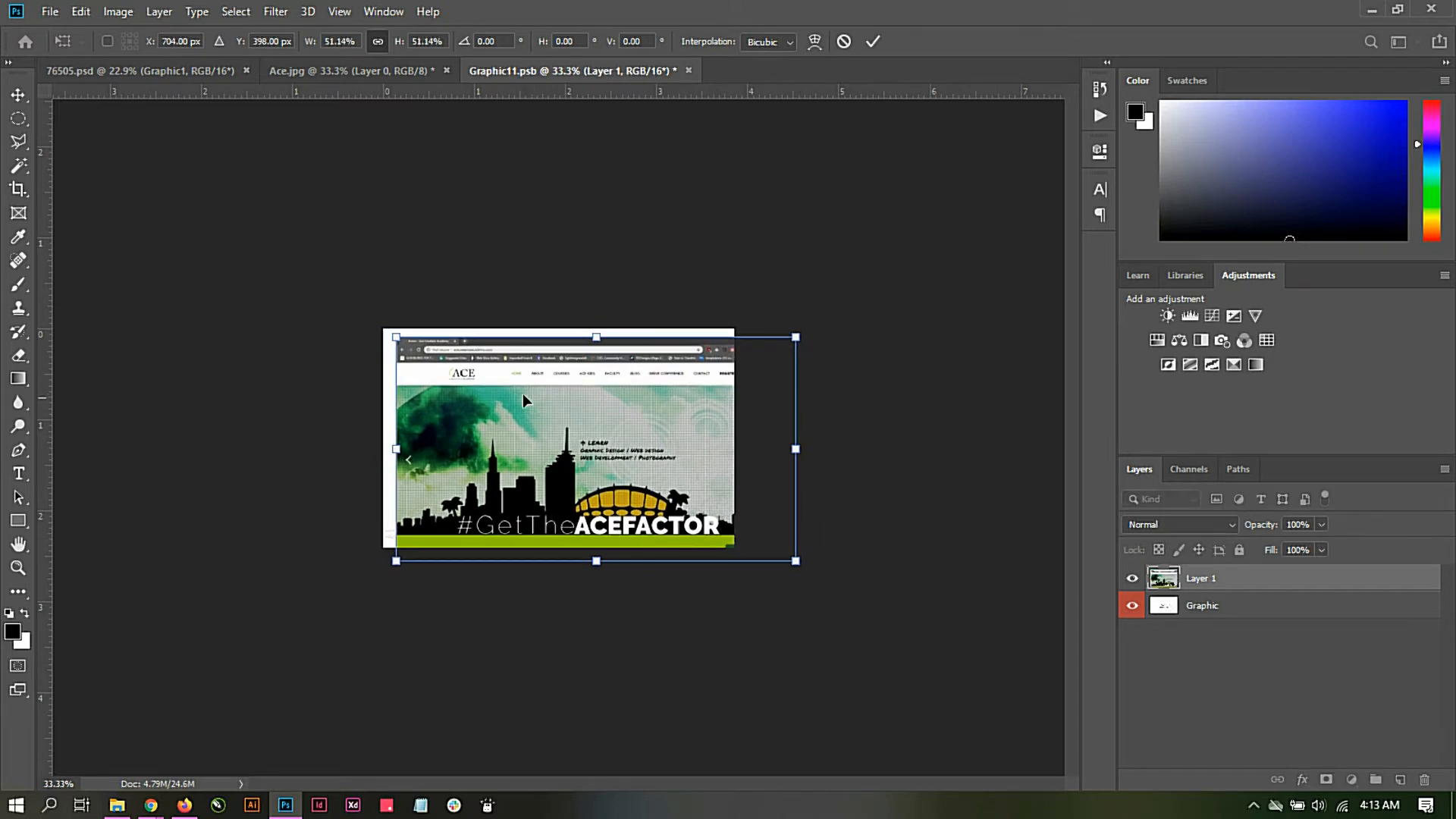
{"action": "left_click_drag", "start_coordinate": [522, 393], "coordinate": [508, 385]}
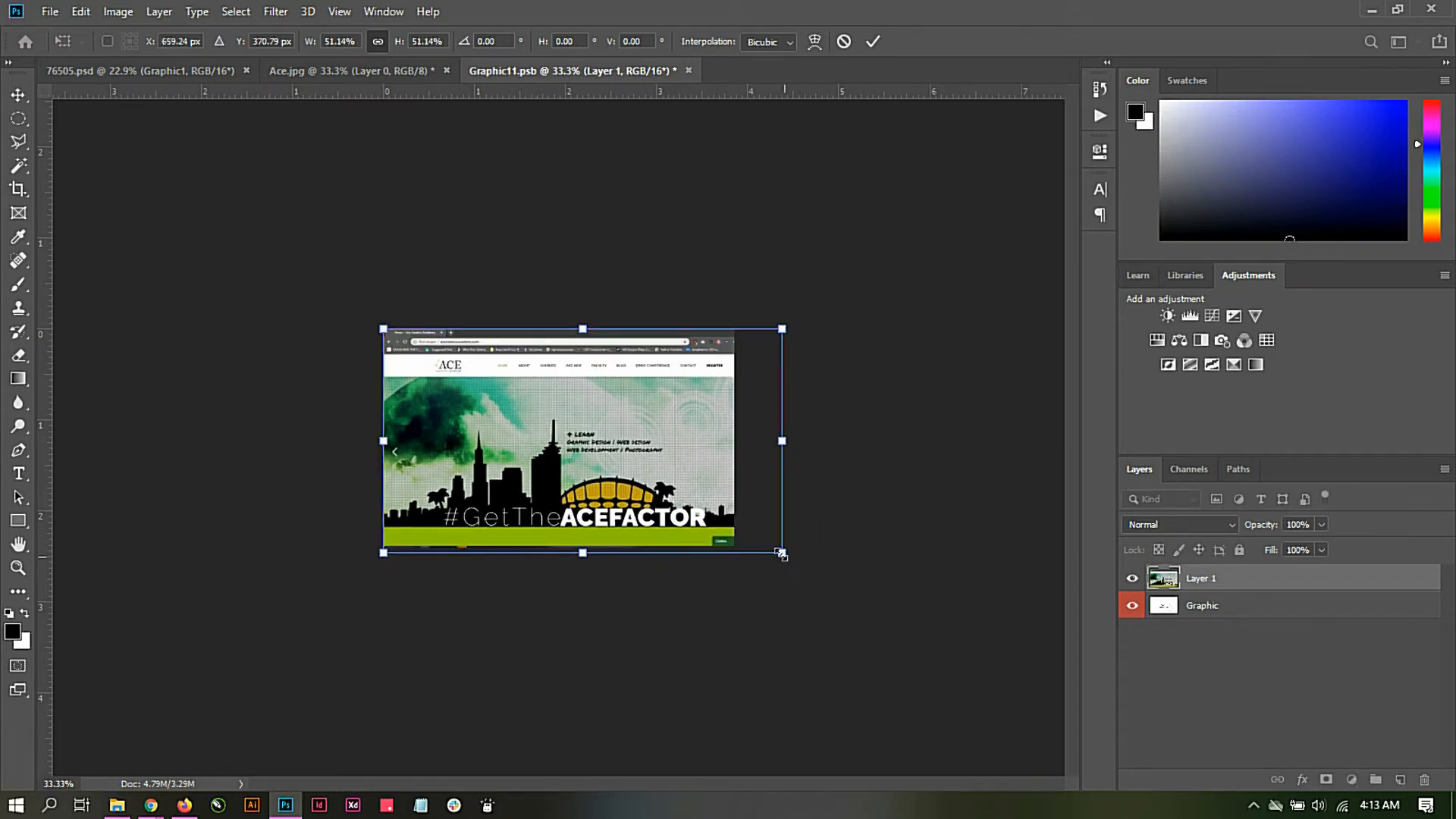
{"action": "left_click_drag", "start_coordinate": [780, 562], "coordinate": [770, 548]}
{"action": "left_click_drag", "start_coordinate": [585, 449], "coordinate": [582, 454]}
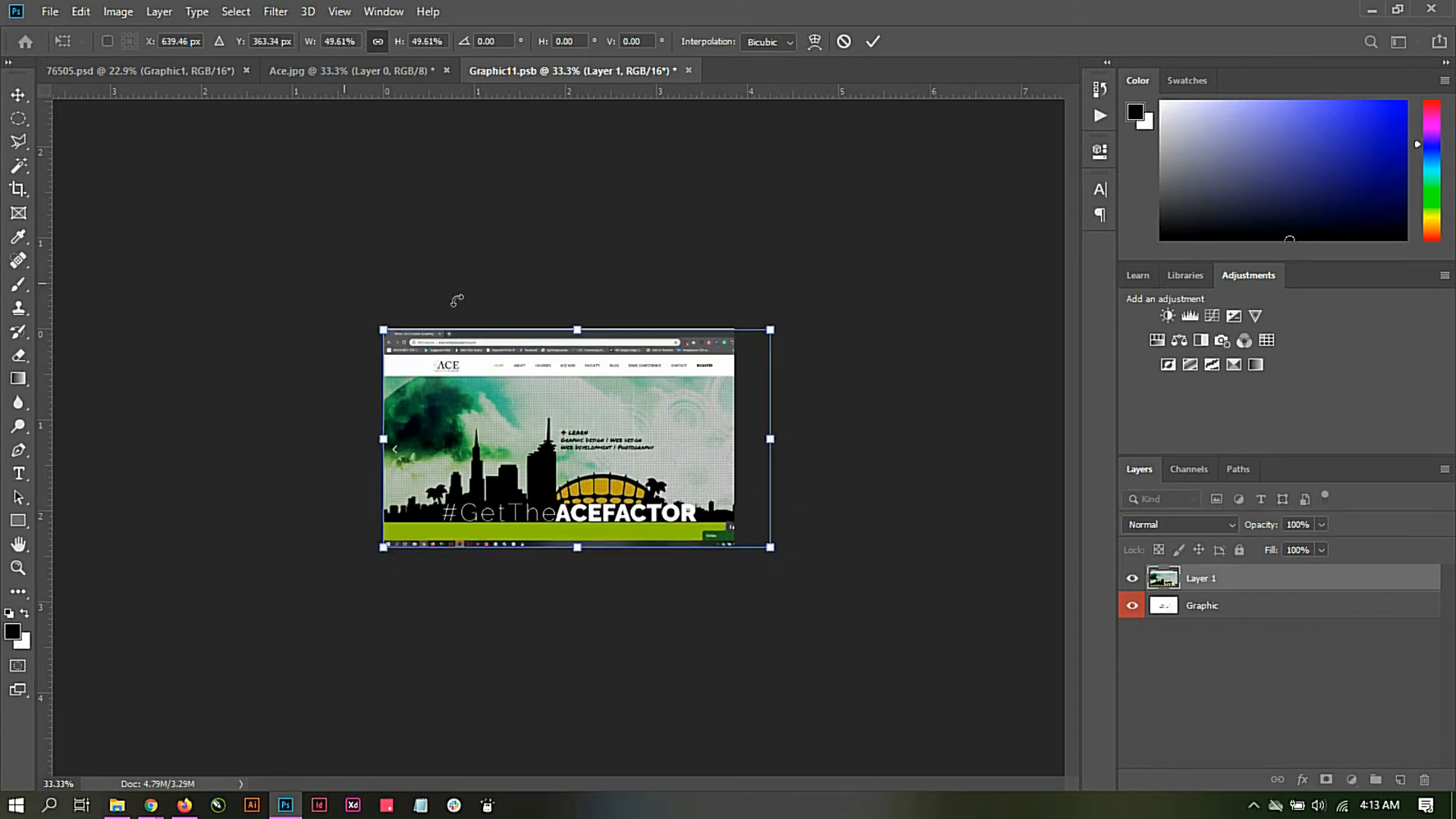
{"action": "left_click_drag", "start_coordinate": [773, 328], "coordinate": [779, 326]}
{"action": "left_click_drag", "start_coordinate": [649, 372], "coordinate": [652, 372]}
{"action": "left_click", "coordinate": [872, 41]}
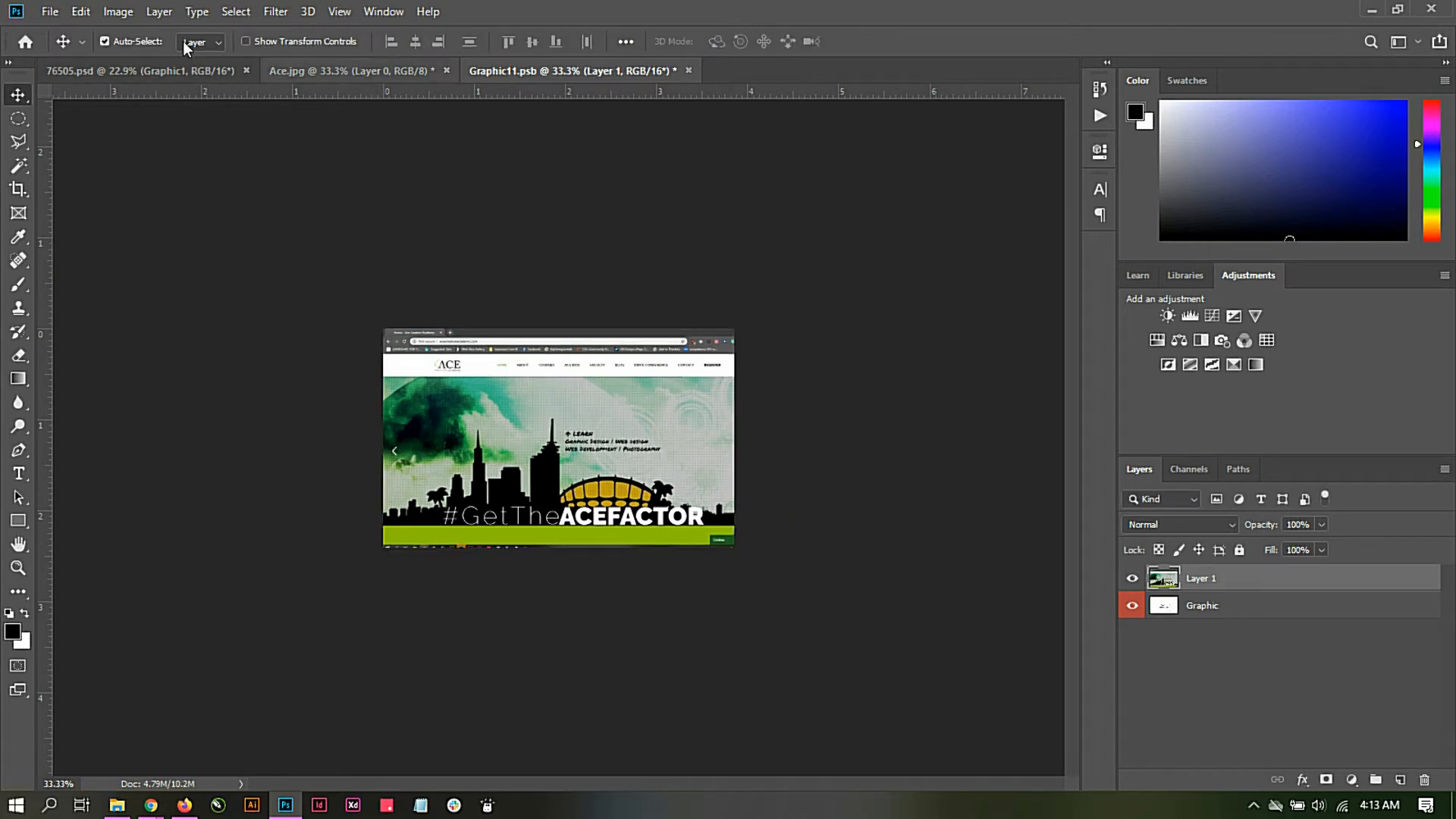
Step: Save Graphic11.psb and return to the 76505.psd mockup to update the laptop screen
{"action": "left_click", "coordinate": [50, 12]}
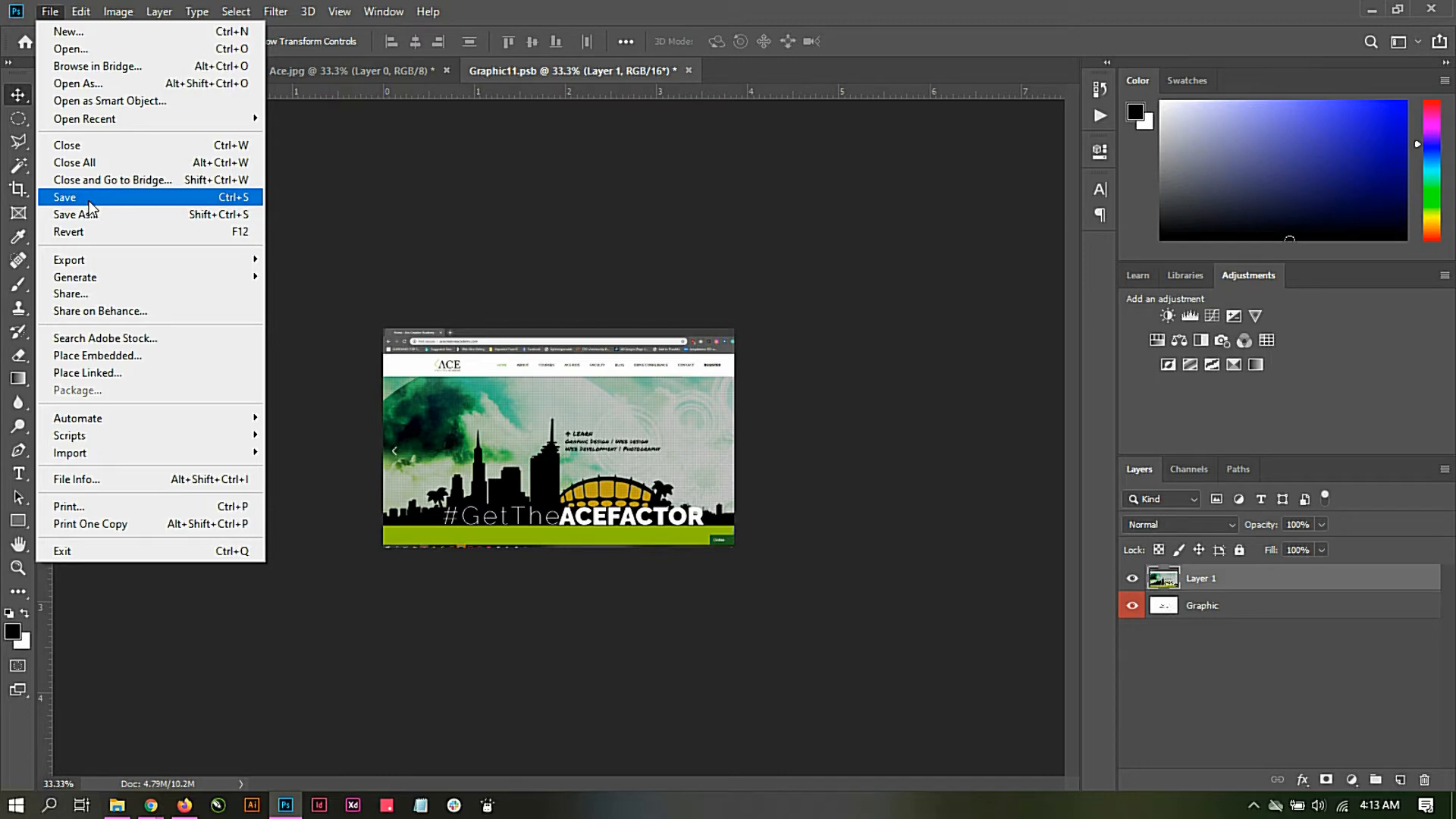
{"action": "left_click", "coordinate": [65, 197]}
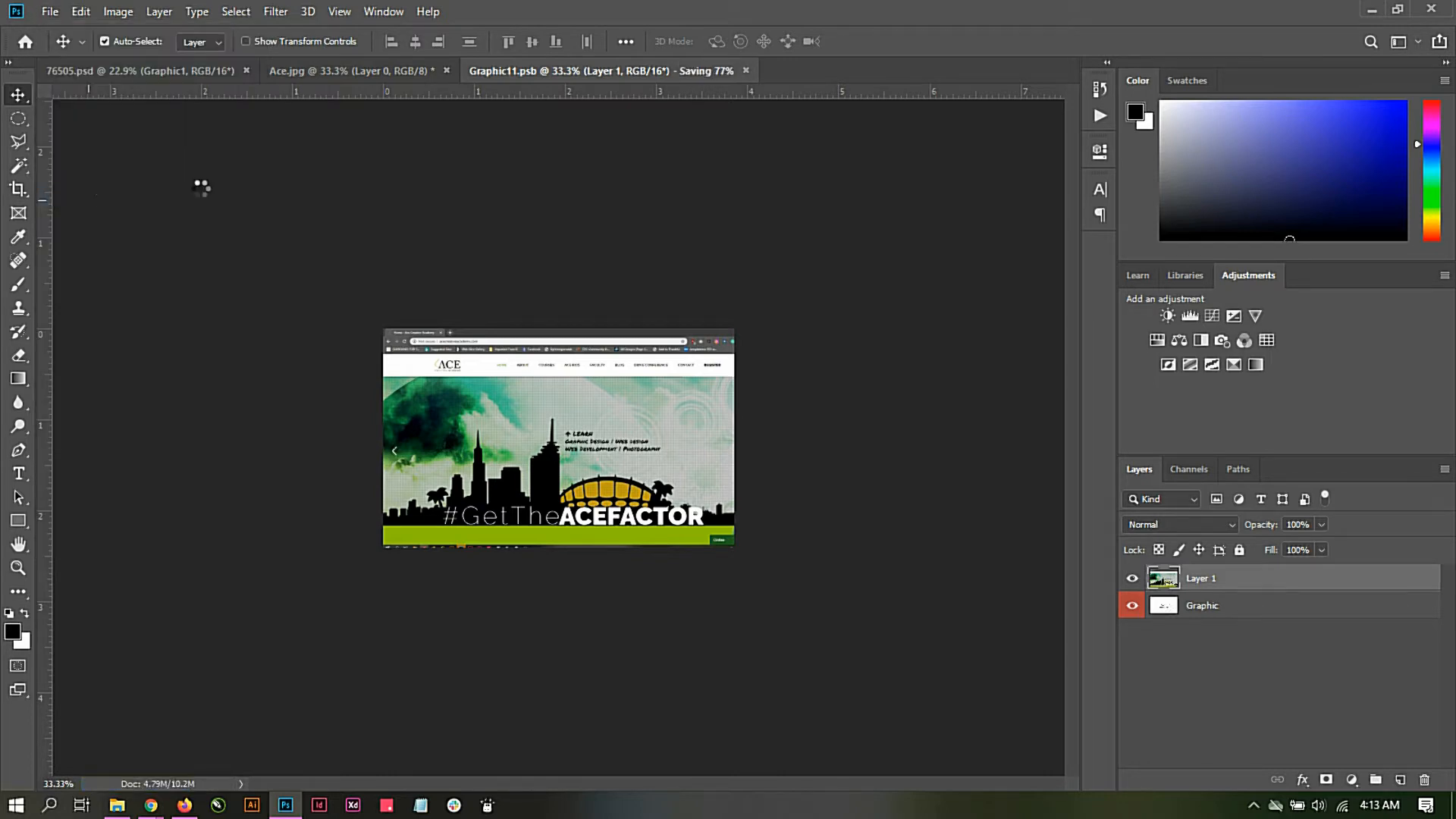
{"action": "left_click", "coordinate": [107, 70]}
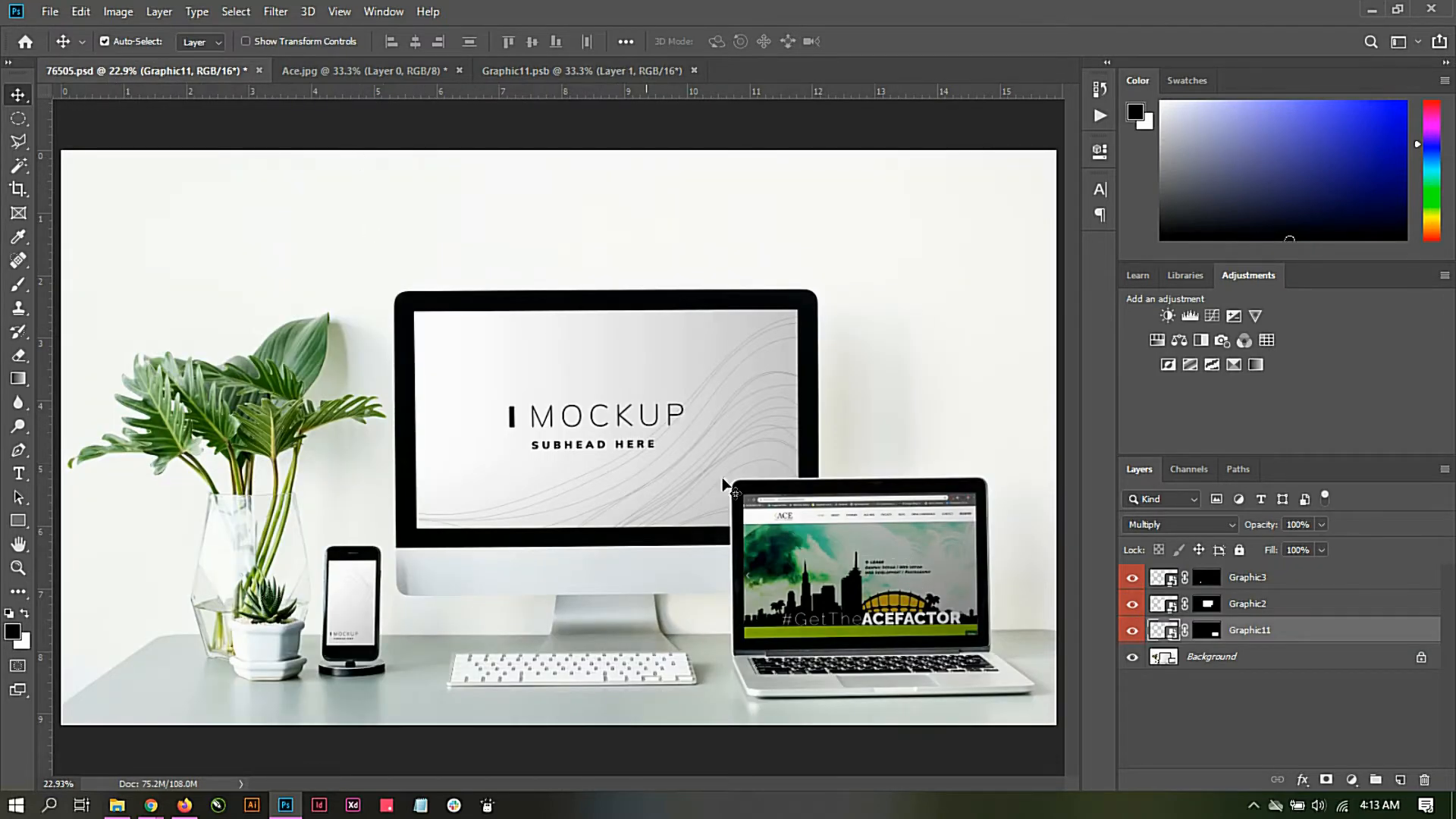
Step: Open the contents of the monitor's Graphic2 smart object and copy the Ace screenshot to its canvas's top-left corner
{"action": "double_click", "coordinate": [1166, 604]}
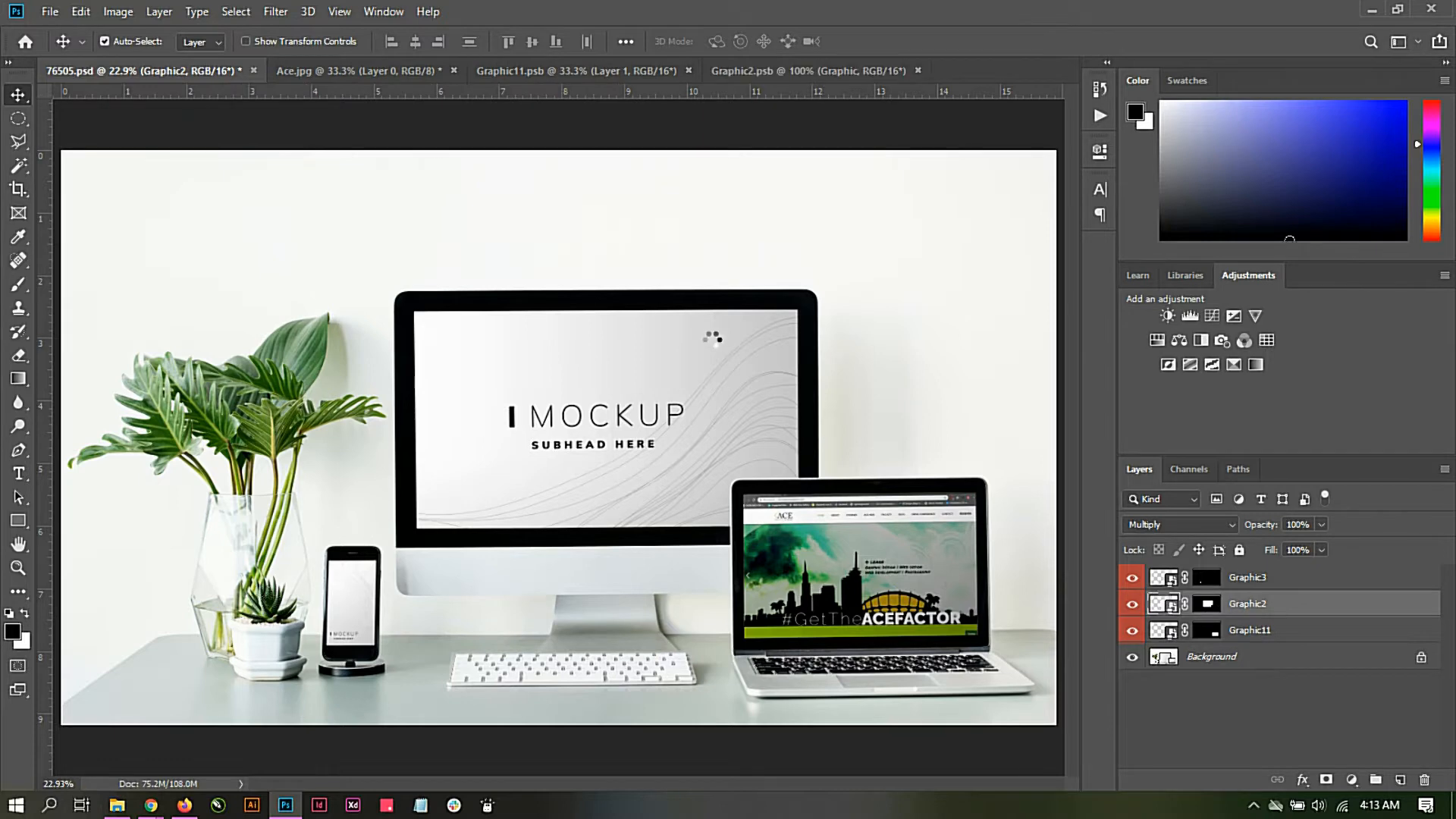
{"action": "left_click", "coordinate": [553, 68]}
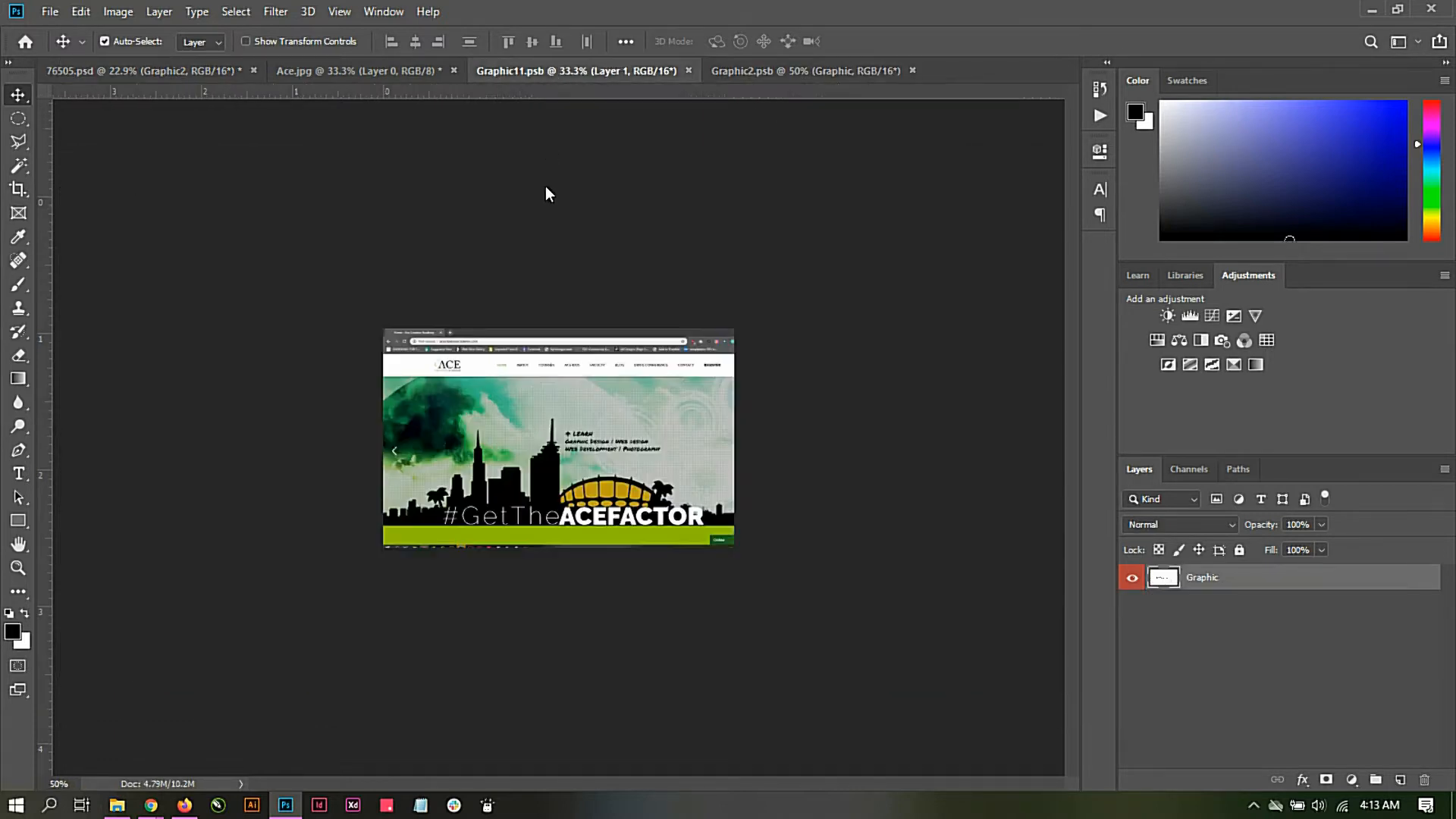
{"action": "left_click_drag", "start_coordinate": [571, 383], "coordinate": [512, 417]}
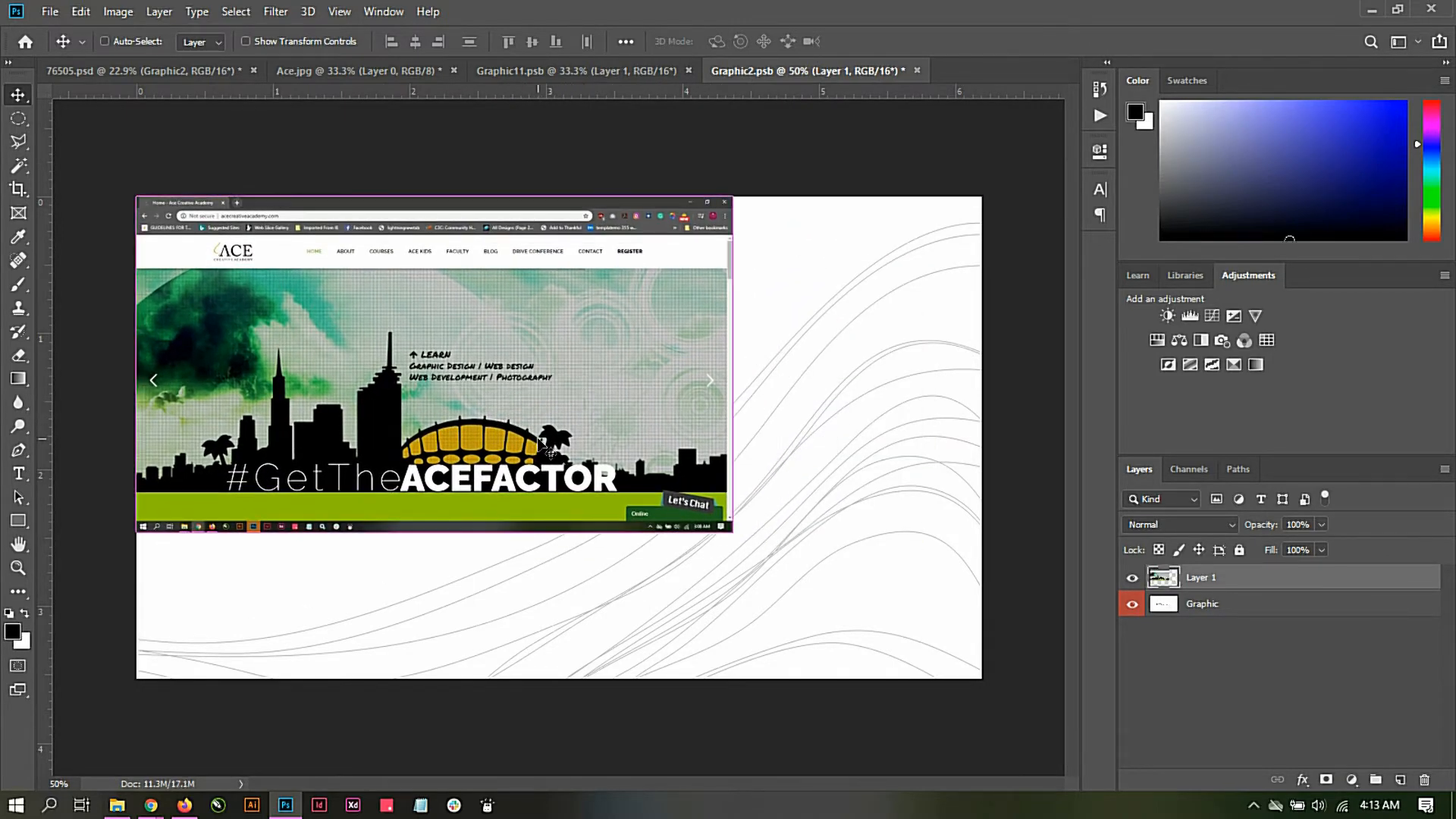
Step: Enlarge the screenshot in Graphic2.psb proportionally to 143.35% so it covers the whole canvas
{"action": "key", "text": "ctrl+t"}
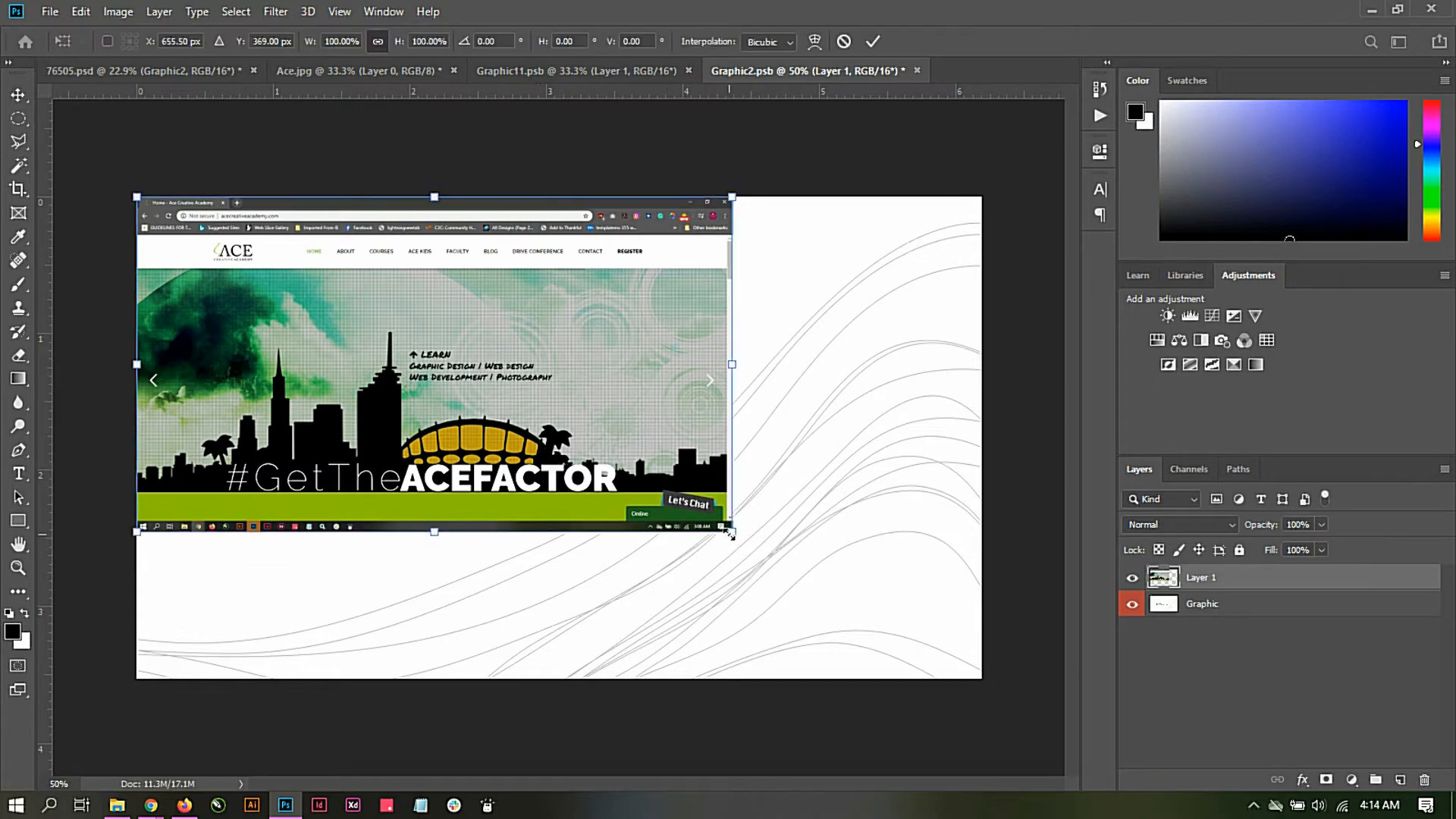
{"action": "left_click_drag", "start_coordinate": [732, 533], "coordinate": [860, 603]}
{"action": "left_click_drag", "start_coordinate": [580, 425], "coordinate": [718, 487]}
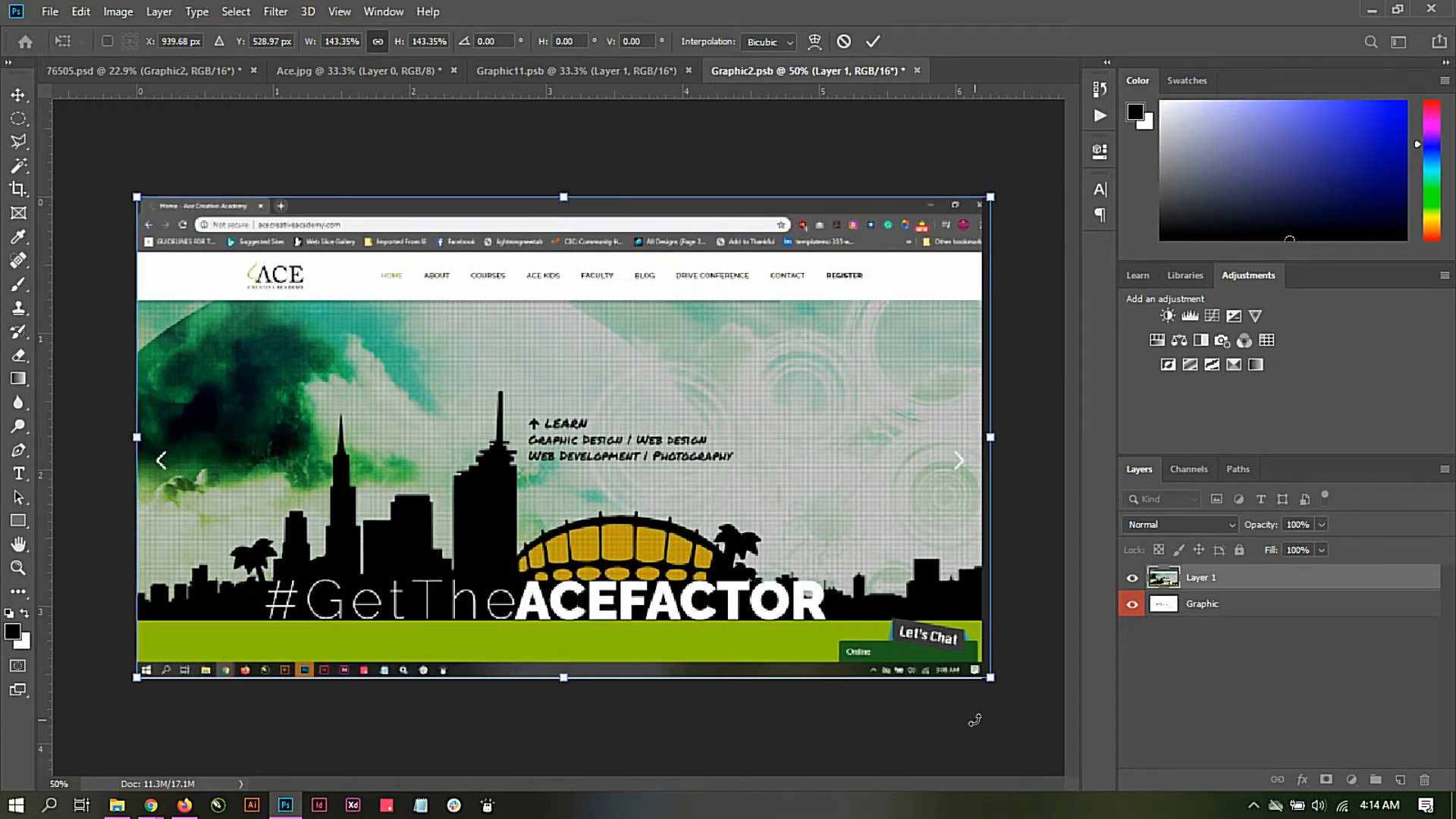
{"action": "left_click", "coordinate": [873, 41]}
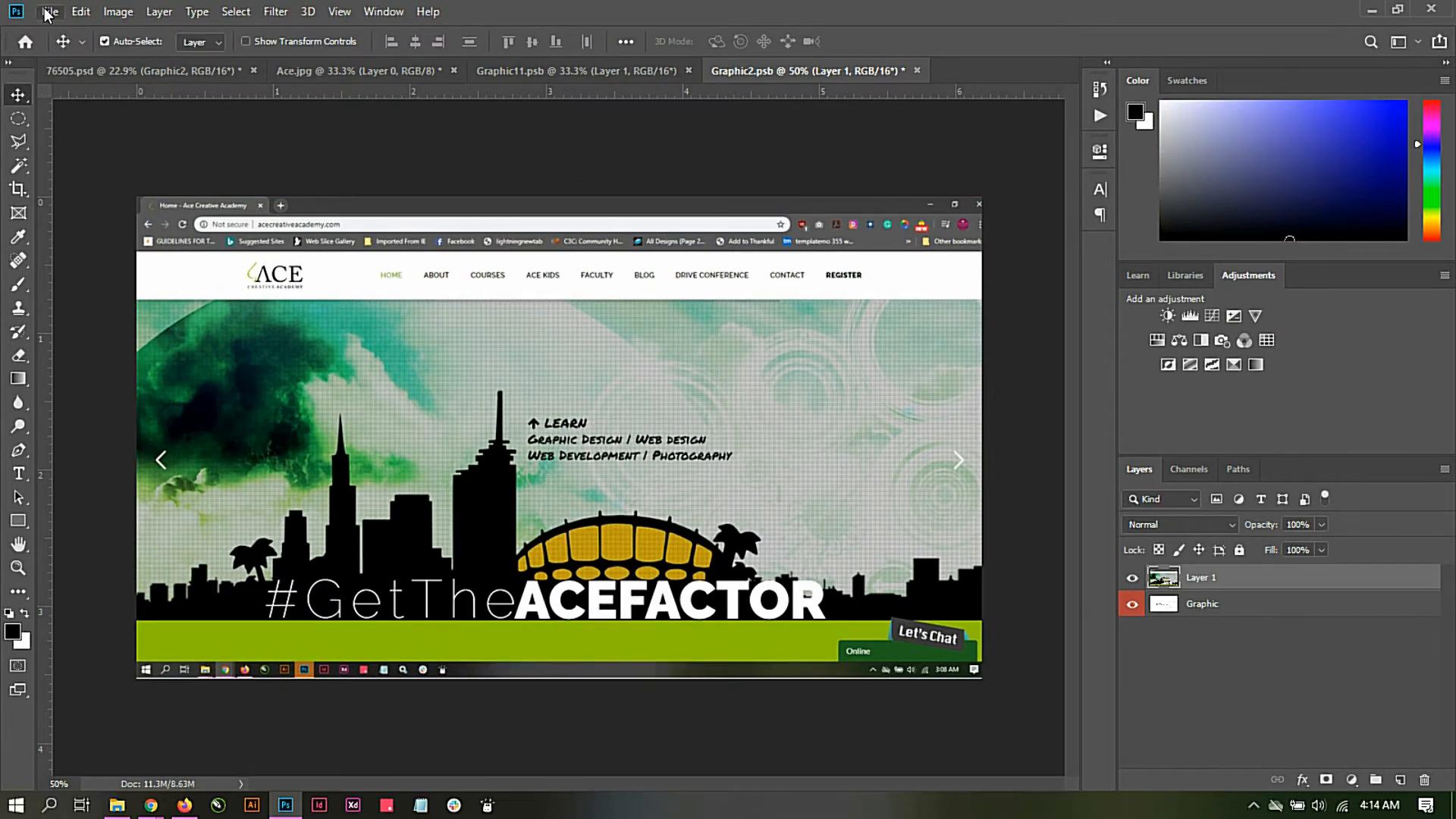
Step: Save Graphic2.psb and return to the 76505.psd mockup to update the monitor screen
{"action": "left_click", "coordinate": [47, 12]}
{"action": "left_click", "coordinate": [67, 198]}
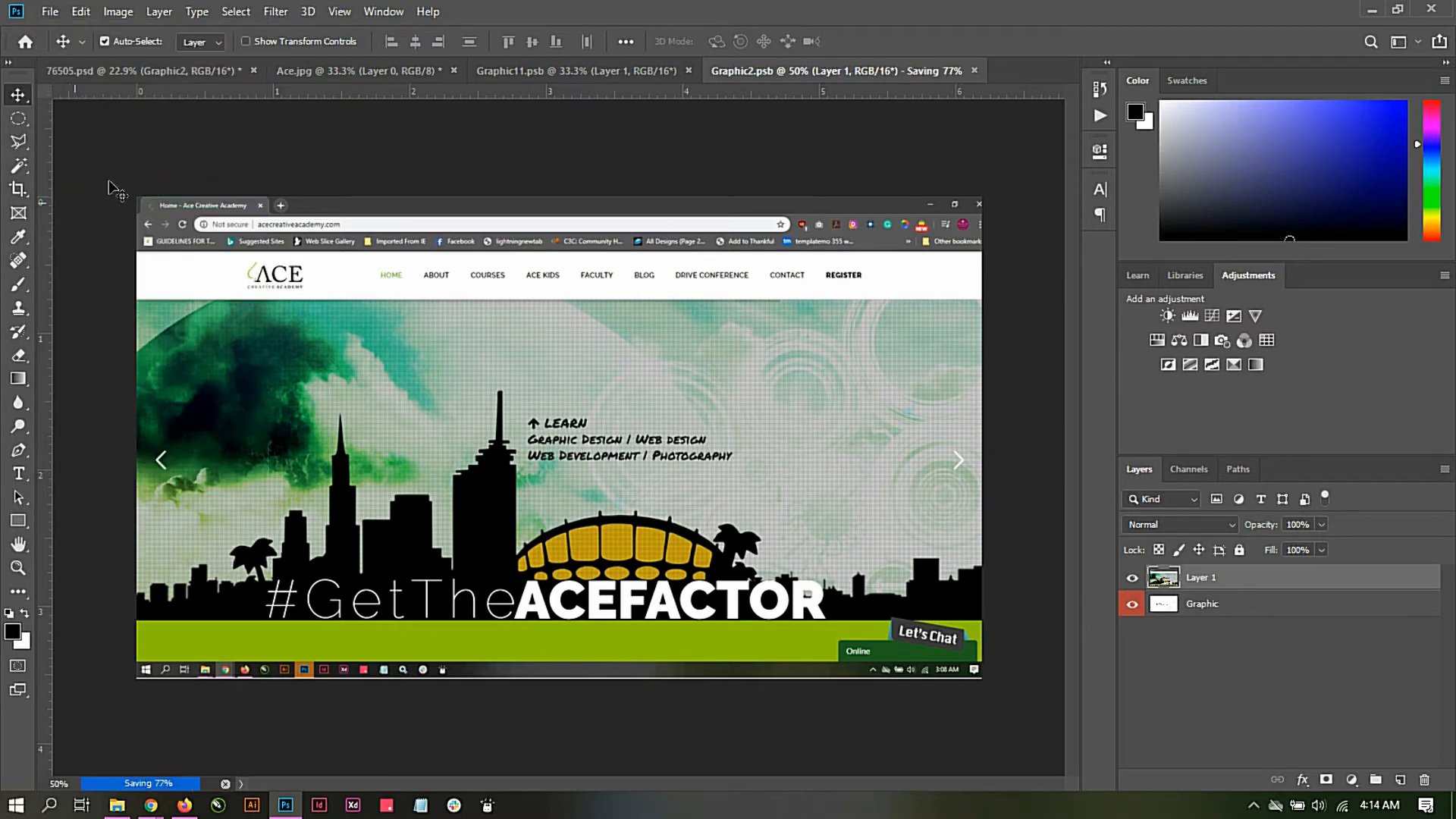
{"action": "left_click", "coordinate": [153, 71]}
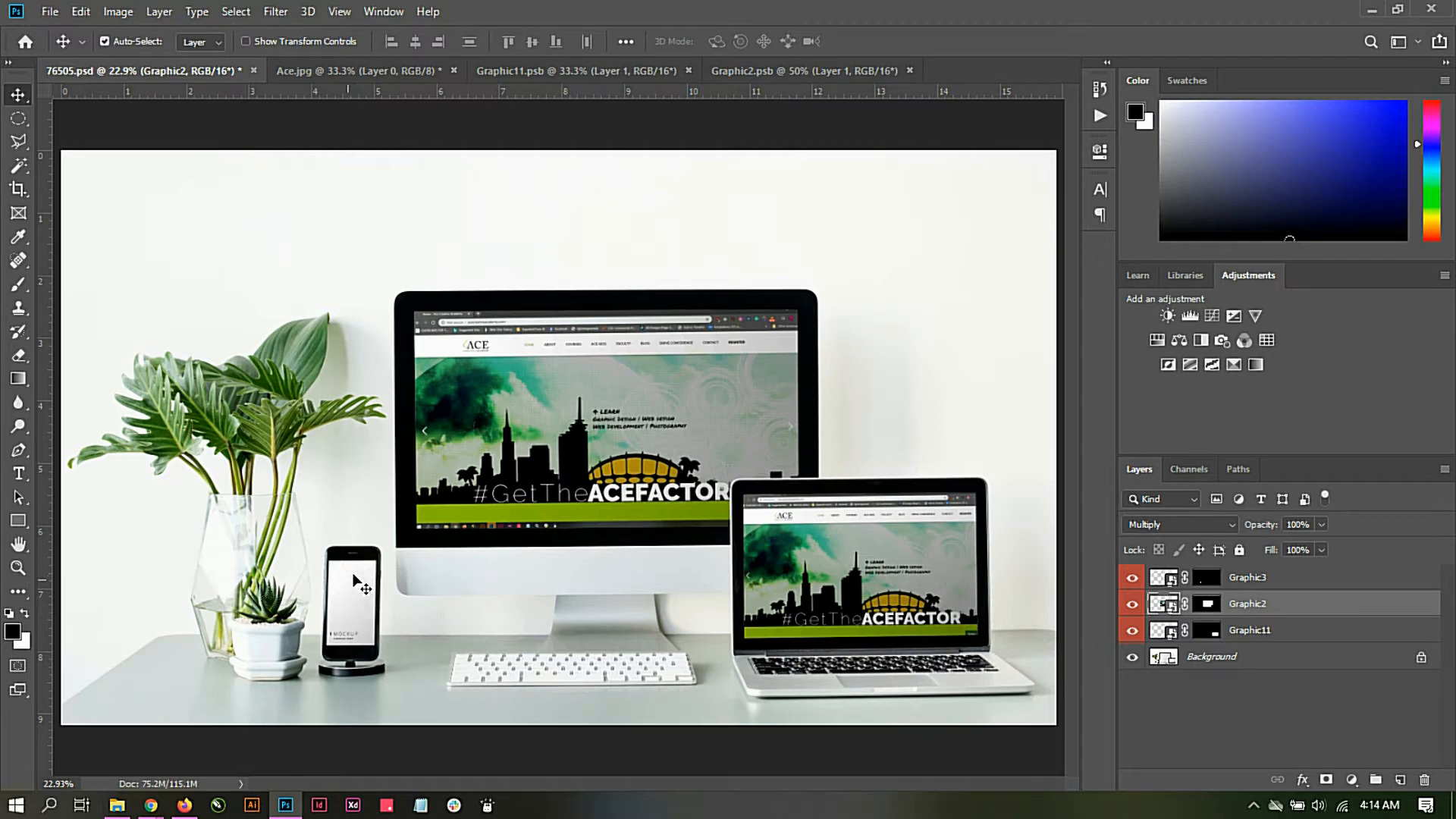
Step: Open the mobile website screenshot Ace_1.jpg and the contents of the phone's Graphic3 smart object in 76505.psd
{"action": "left_click", "coordinate": [50, 11]}
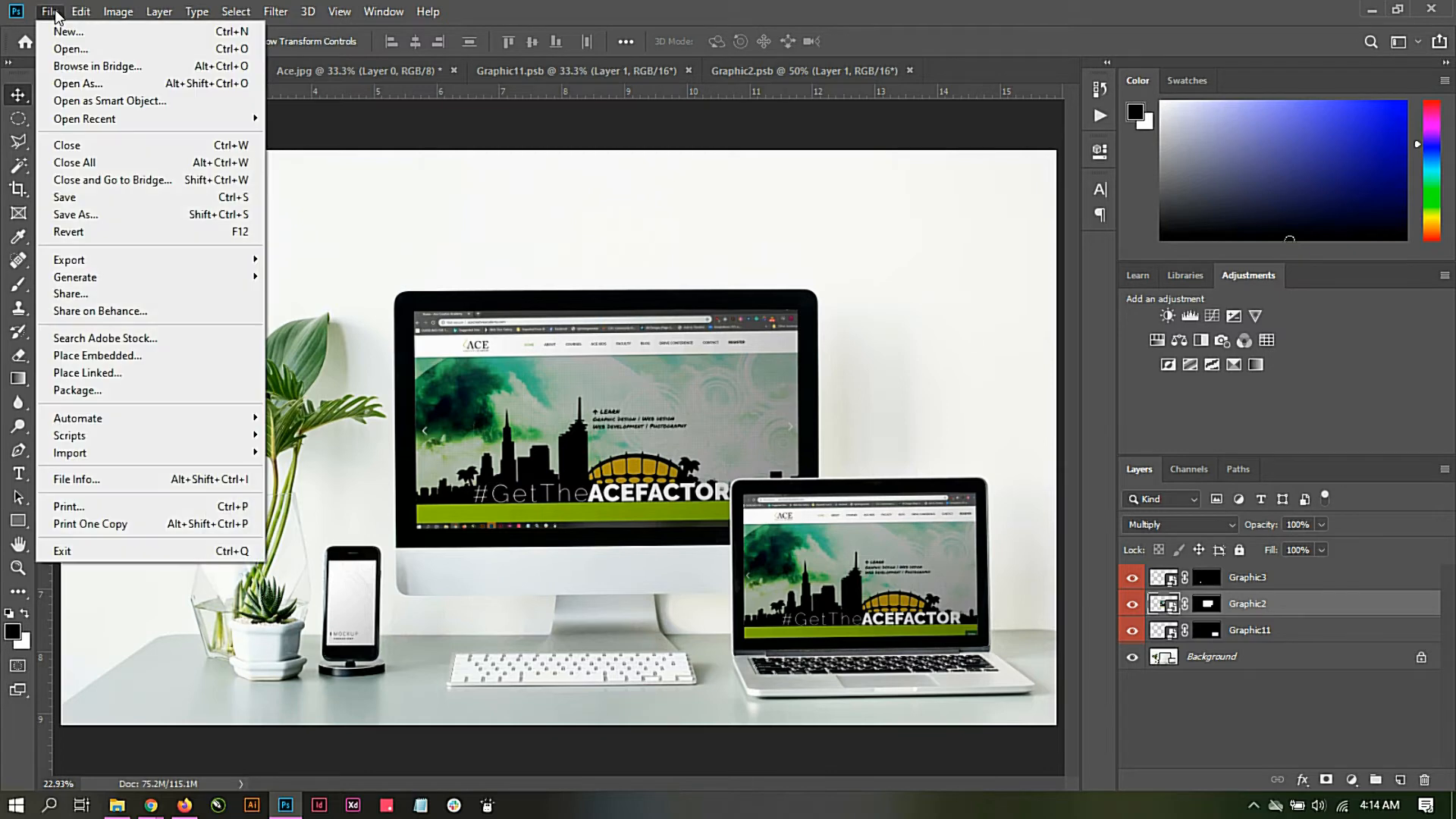
{"action": "left_click", "coordinate": [85, 52]}
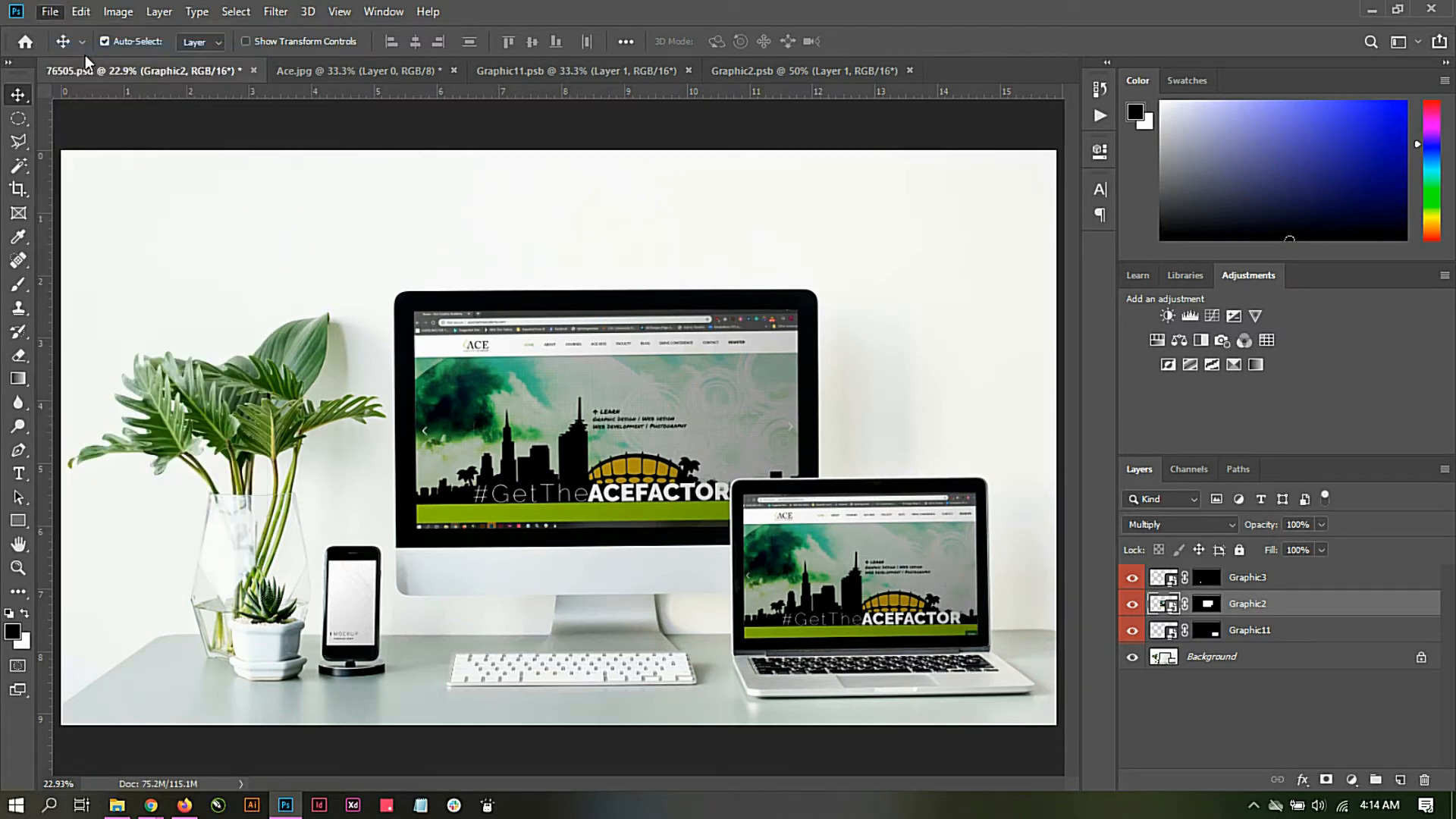
{"action": "double_click", "coordinate": [400, 140]}
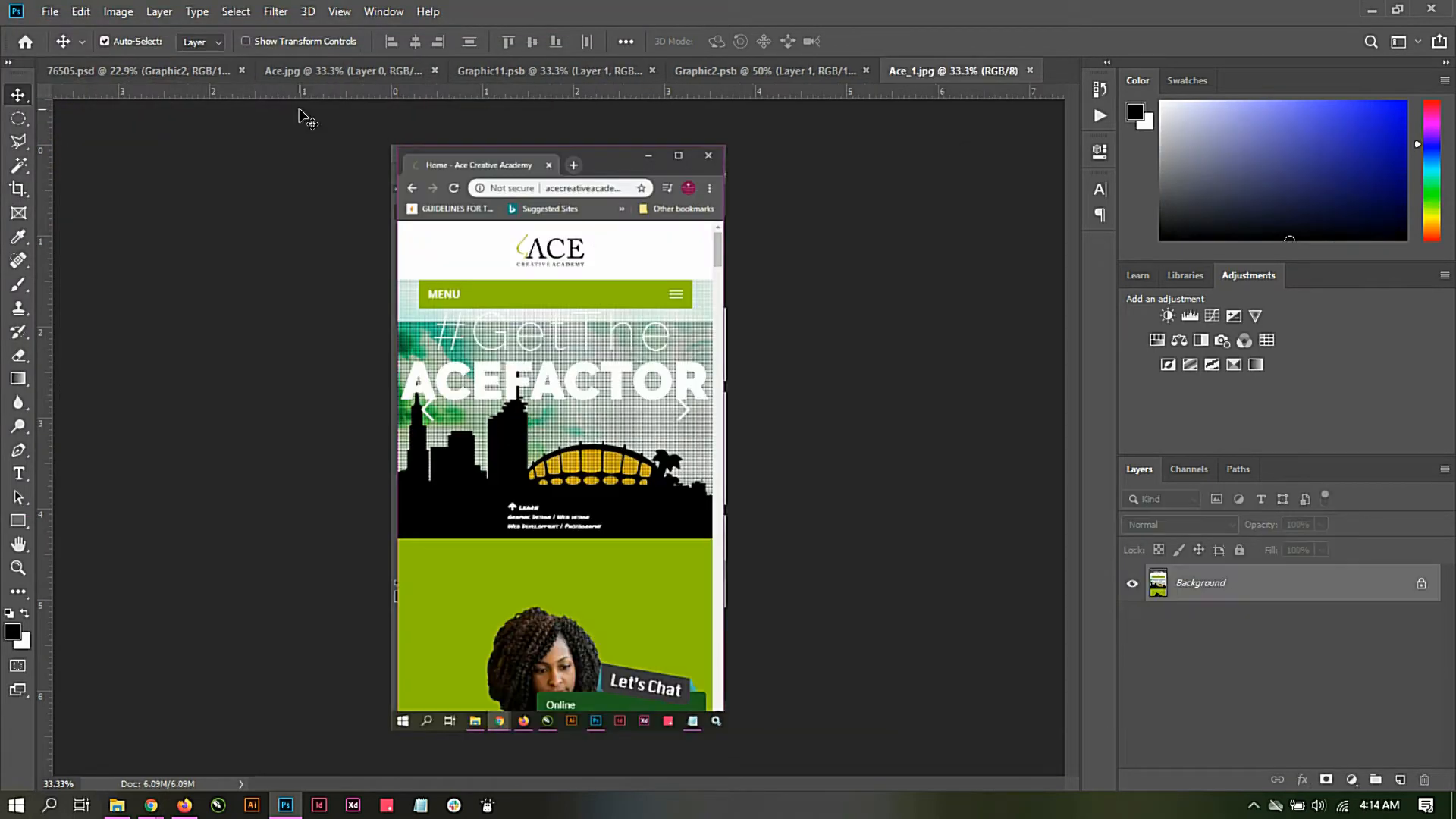
{"action": "left_click", "coordinate": [120, 71]}
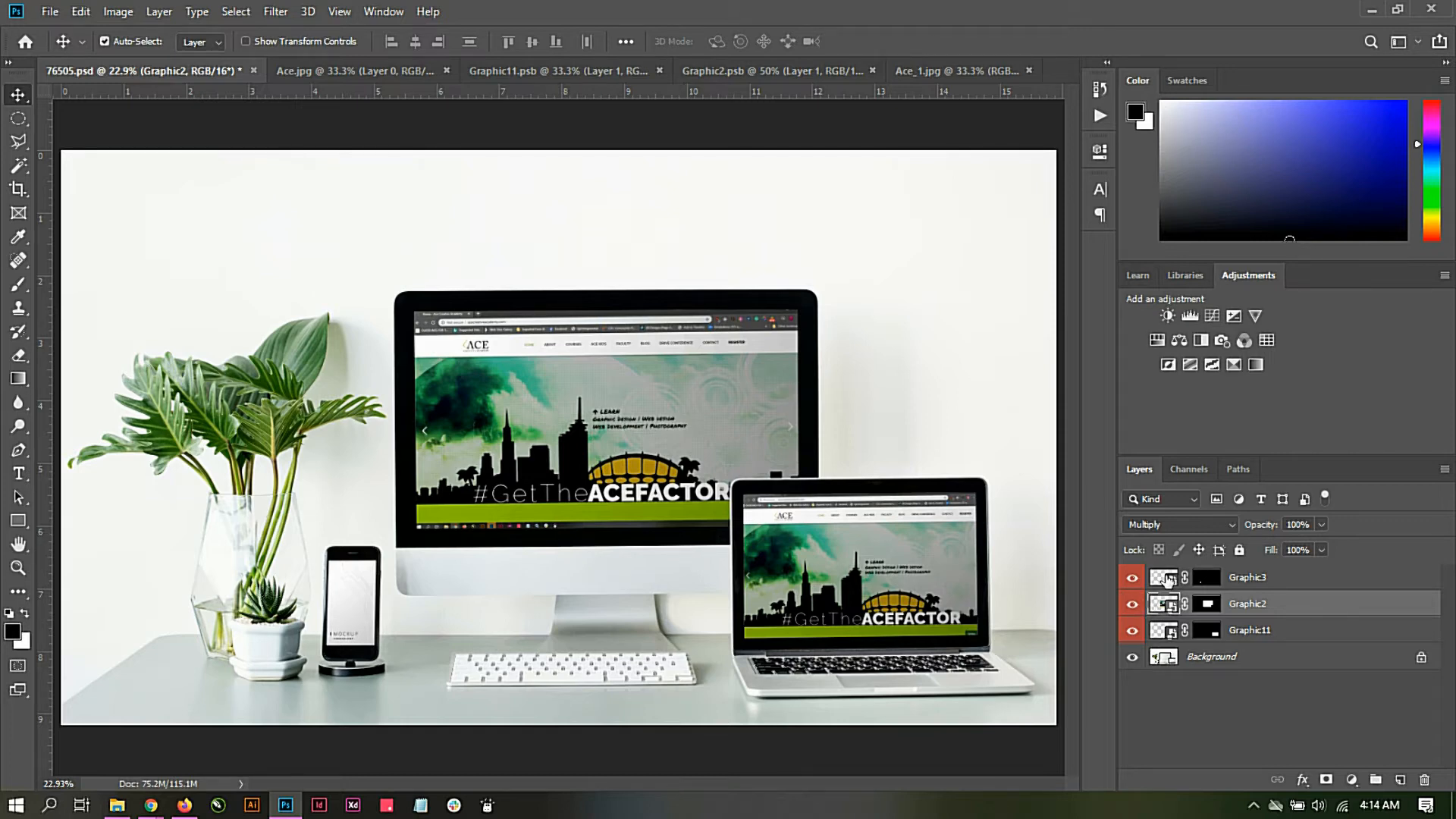
{"action": "double_click", "coordinate": [1168, 580]}
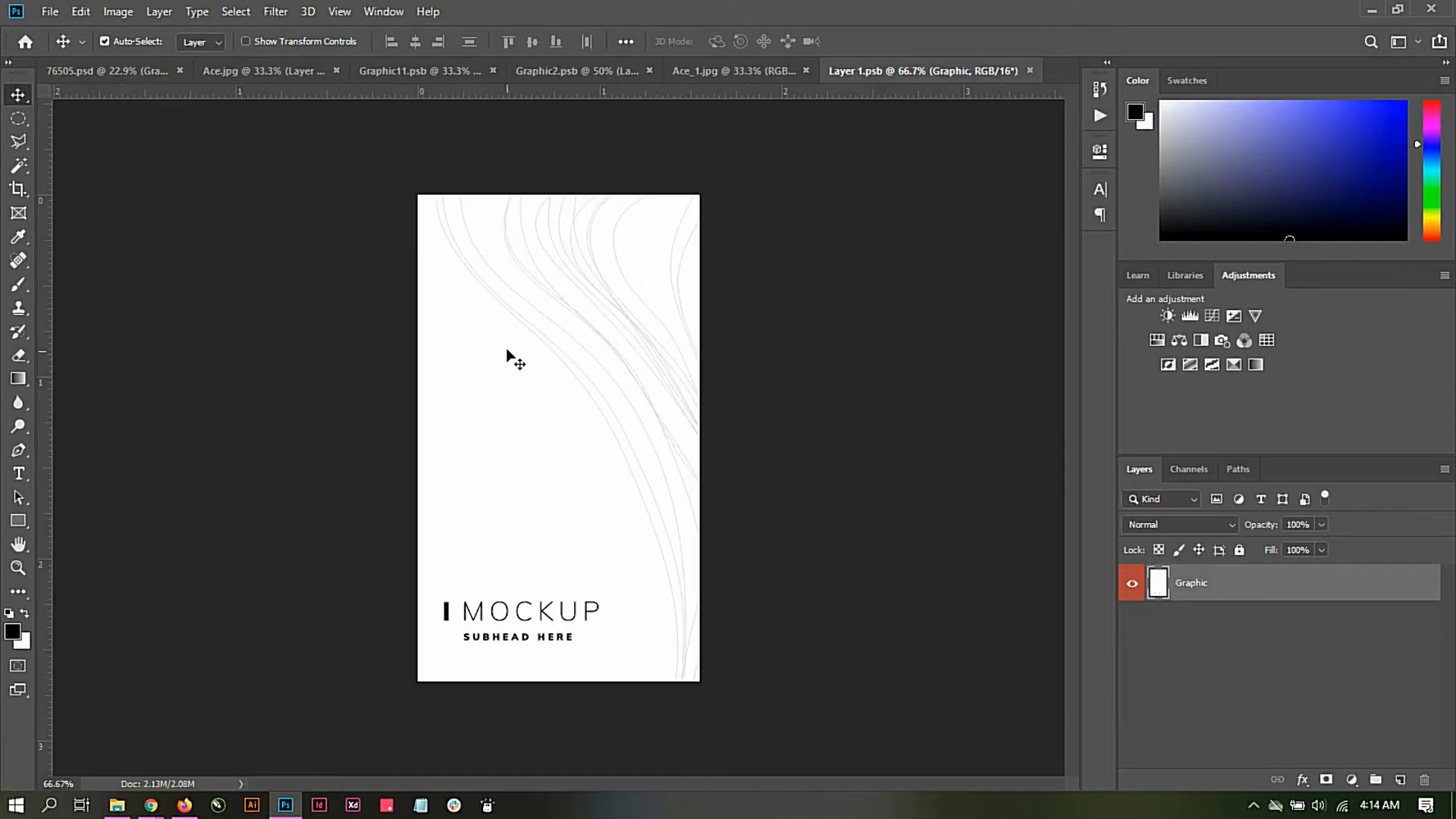
Step: Unlock the background of Ace_1.jpg as Layer 0 and copy it onto the phone canvas in Layer 1.psb, accepting the depth conversion
{"action": "left_click", "coordinate": [734, 70]}
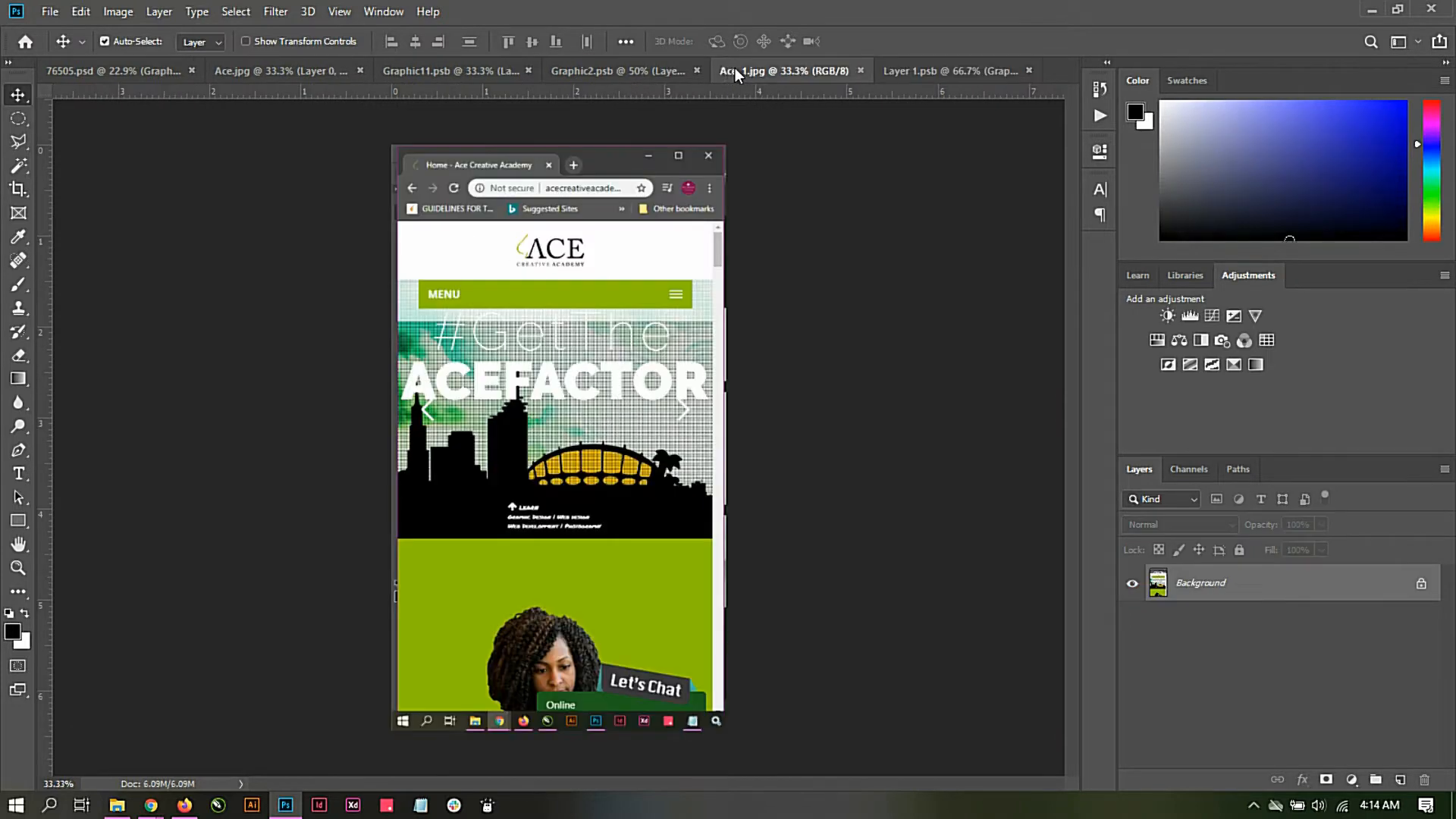
{"action": "double_click", "coordinate": [1261, 590]}
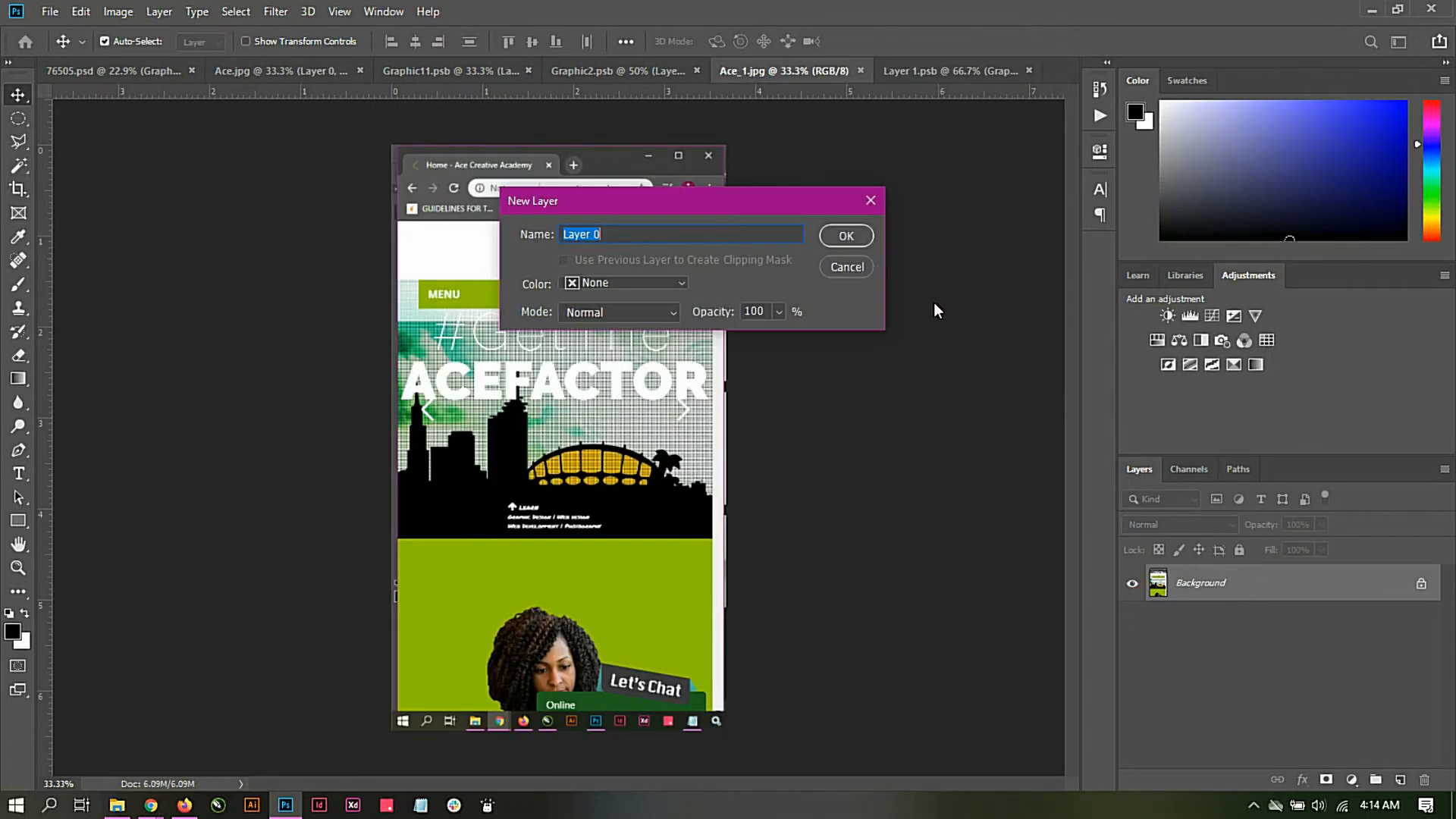
{"action": "left_click", "coordinate": [846, 235]}
{"action": "left_click_drag", "start_coordinate": [704, 316], "coordinate": [626, 334]}
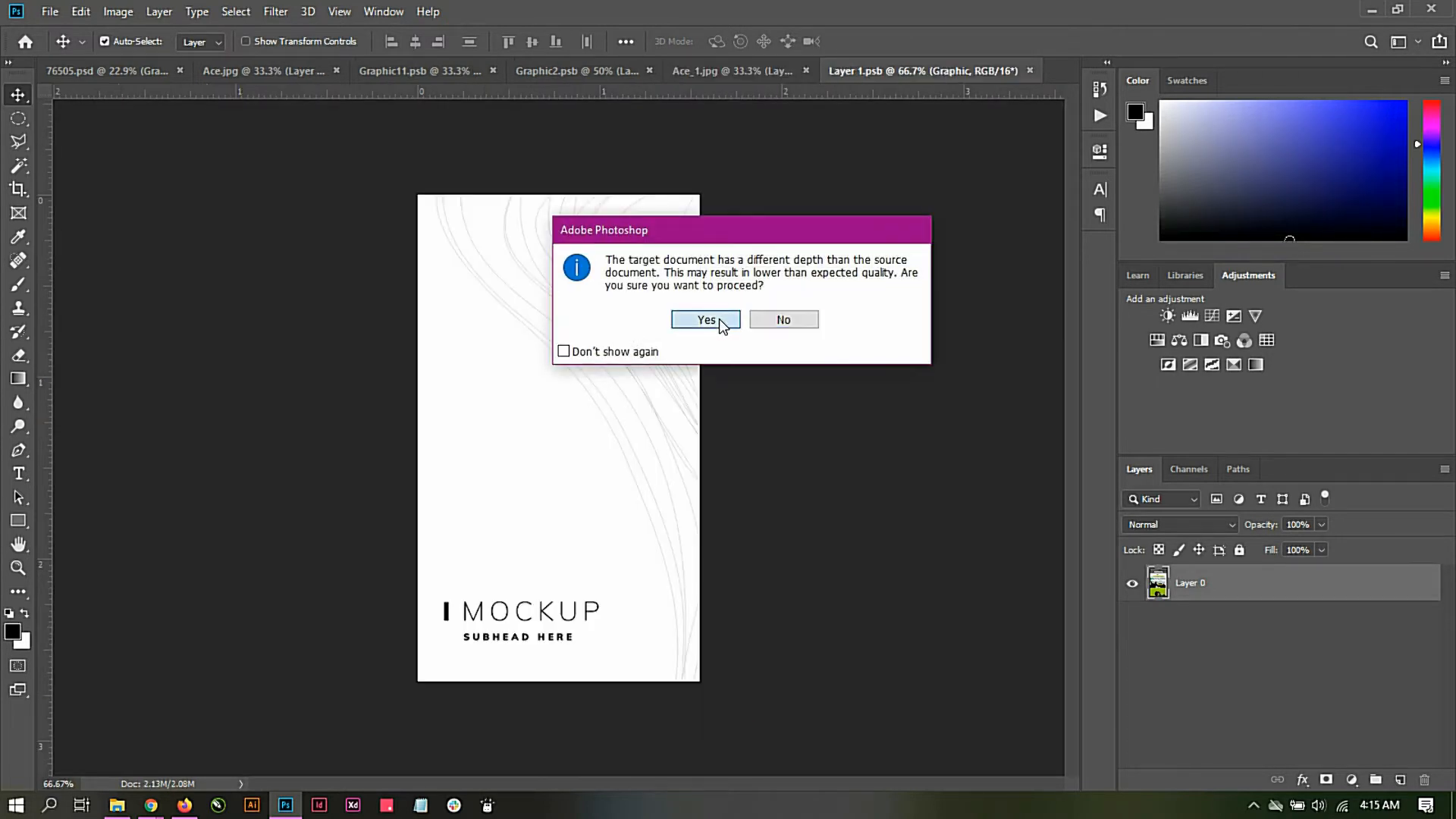
{"action": "left_click", "coordinate": [720, 318]}
{"action": "left_click", "coordinate": [794, 345]}
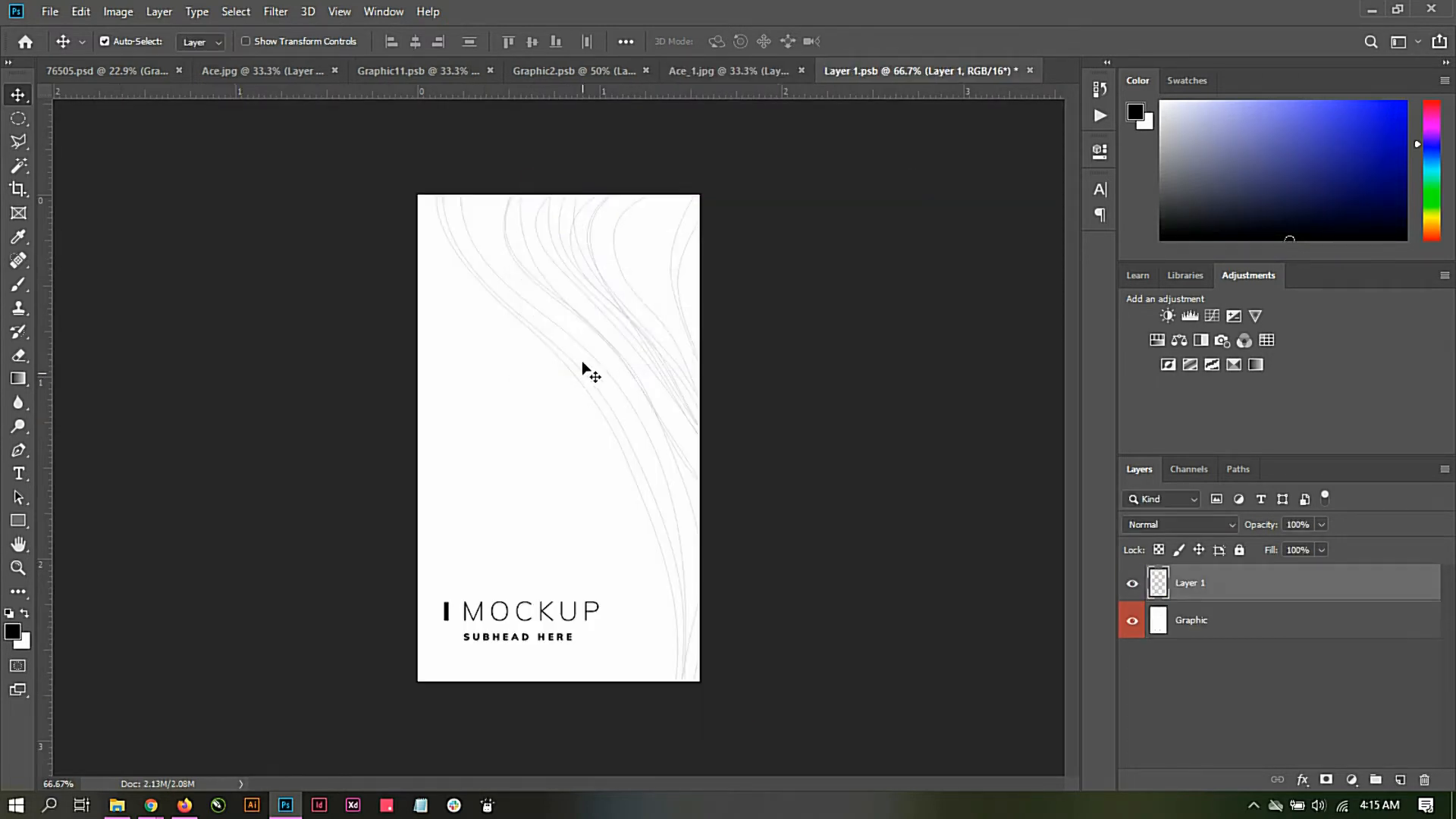
{"action": "left_click_drag", "start_coordinate": [594, 334], "coordinate": [594, 365]}
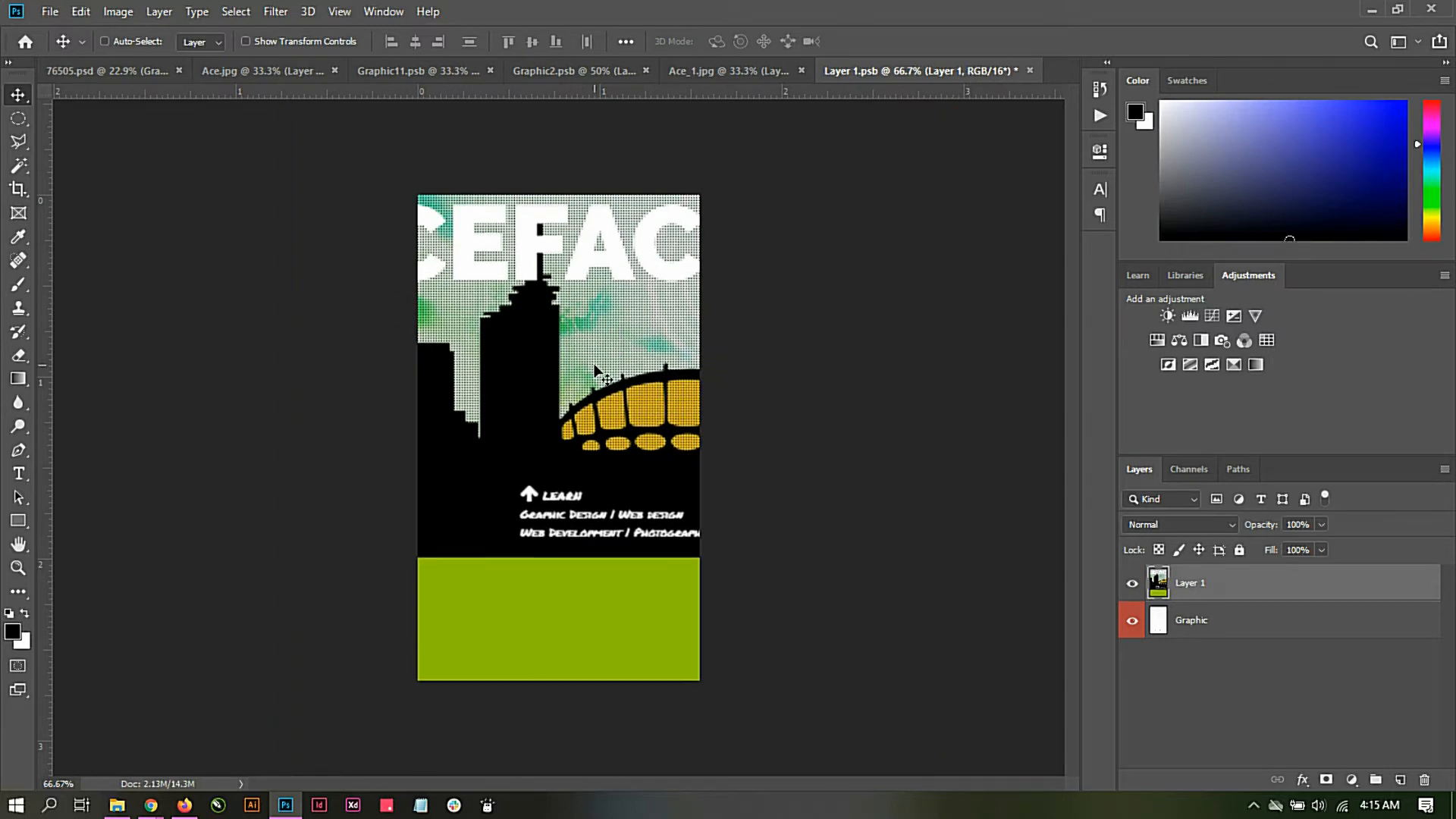
Step: Shrink the mobile screenshot proportionally to 42.45% and move it over the phone canvas
{"action": "key", "text": "ctrl+minus"}
{"action": "key", "text": "ctrl+minus"}
{"action": "key", "text": "ctrl+t"}
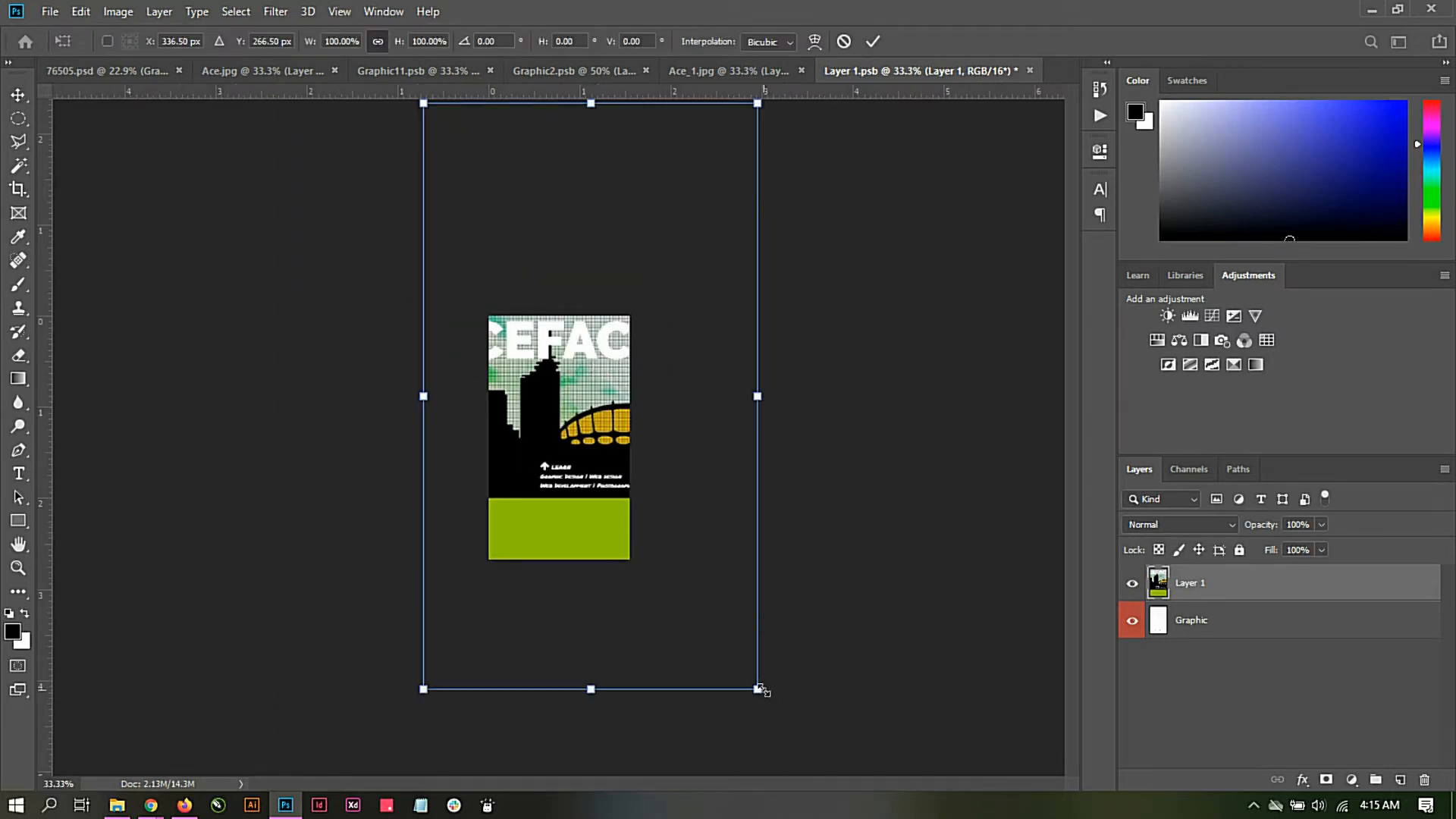
{"action": "left_click_drag", "start_coordinate": [761, 686], "coordinate": [660, 513]}
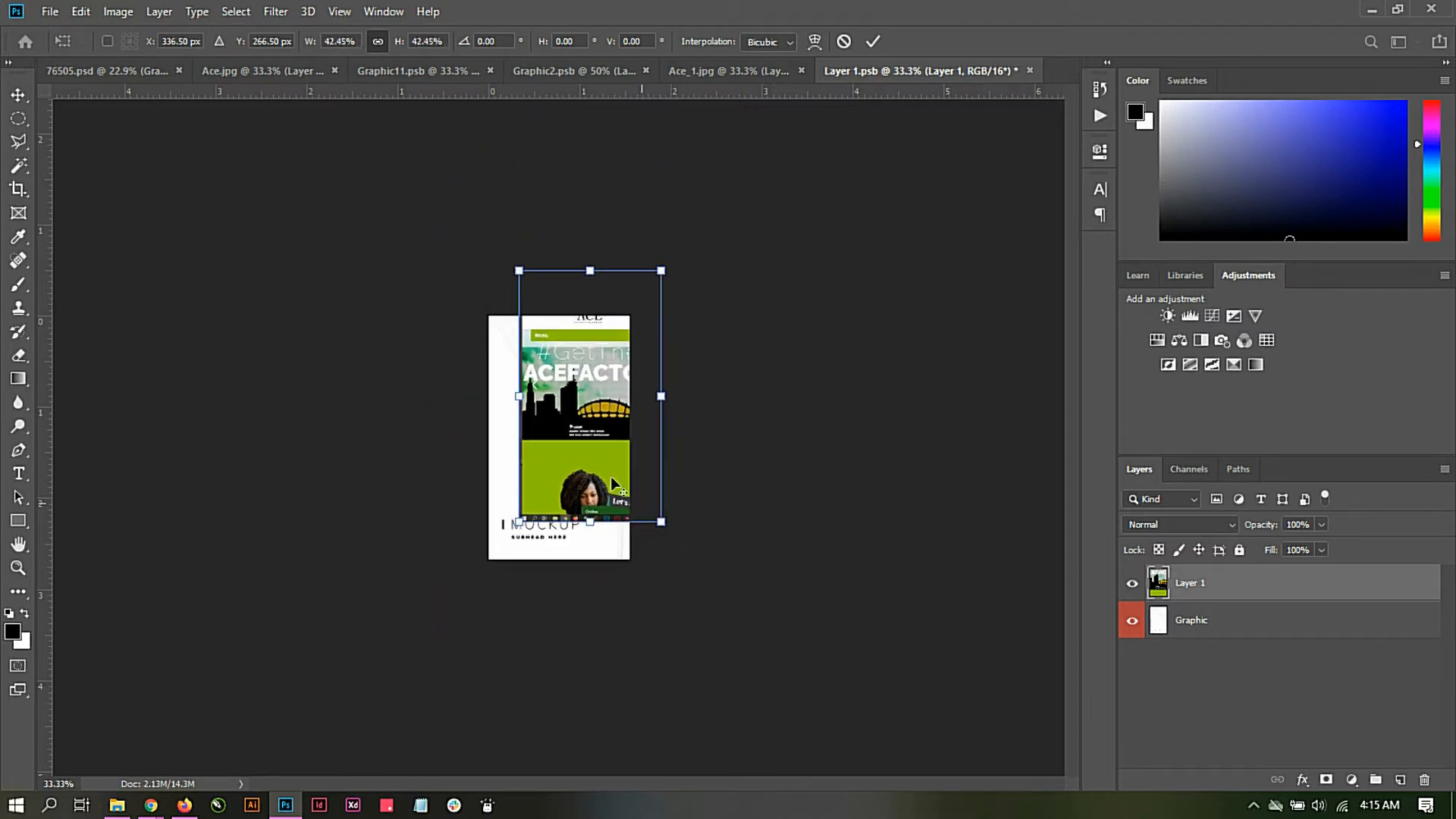
{"action": "left_click_drag", "start_coordinate": [573, 425], "coordinate": [535, 465]}
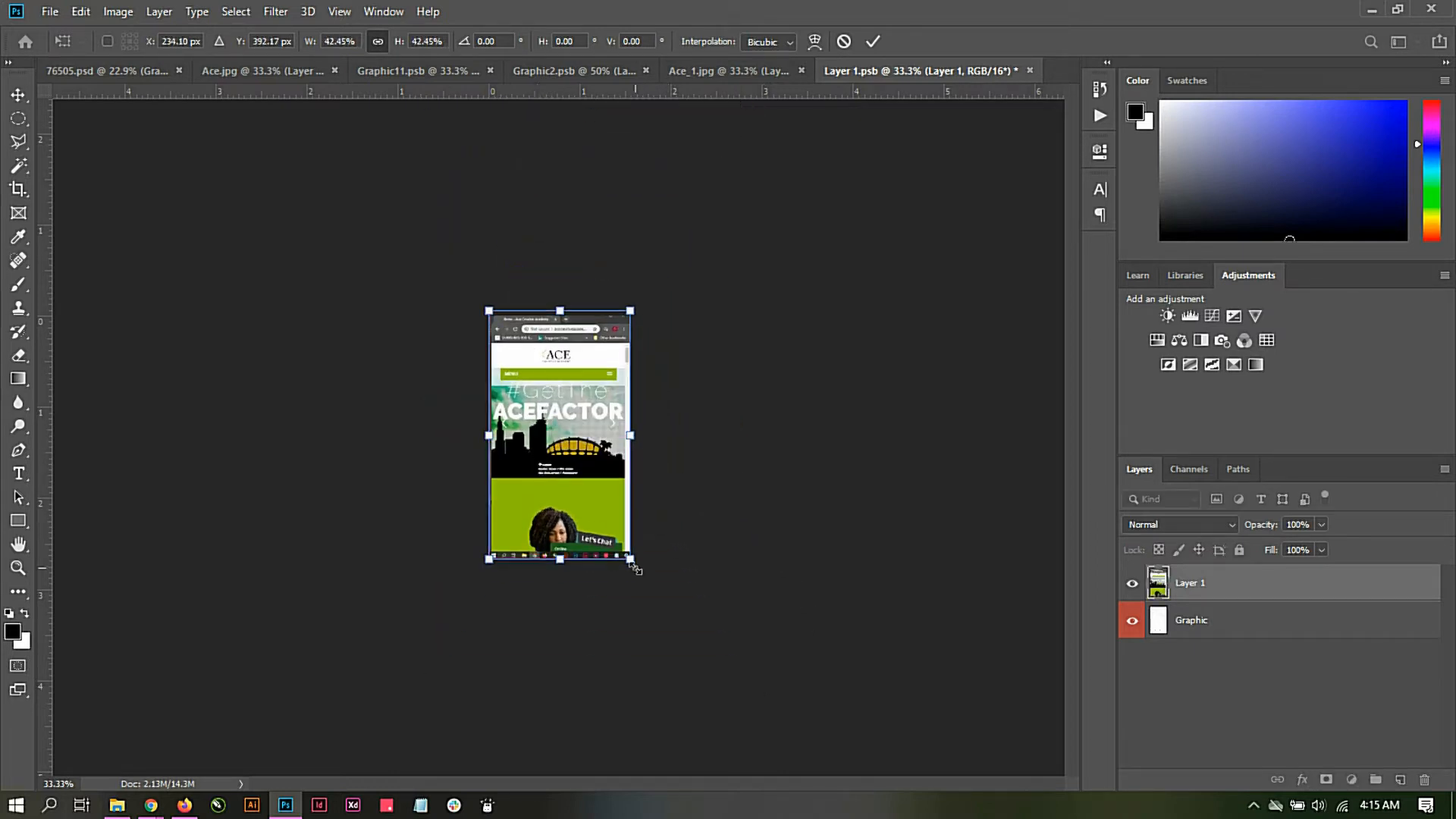
Step: Refine the screenshot's position and scale it to 43.97% so it covers the whole phone canvas, and apply the transform
{"action": "left_click_drag", "start_coordinate": [635, 568], "coordinate": [644, 586]}
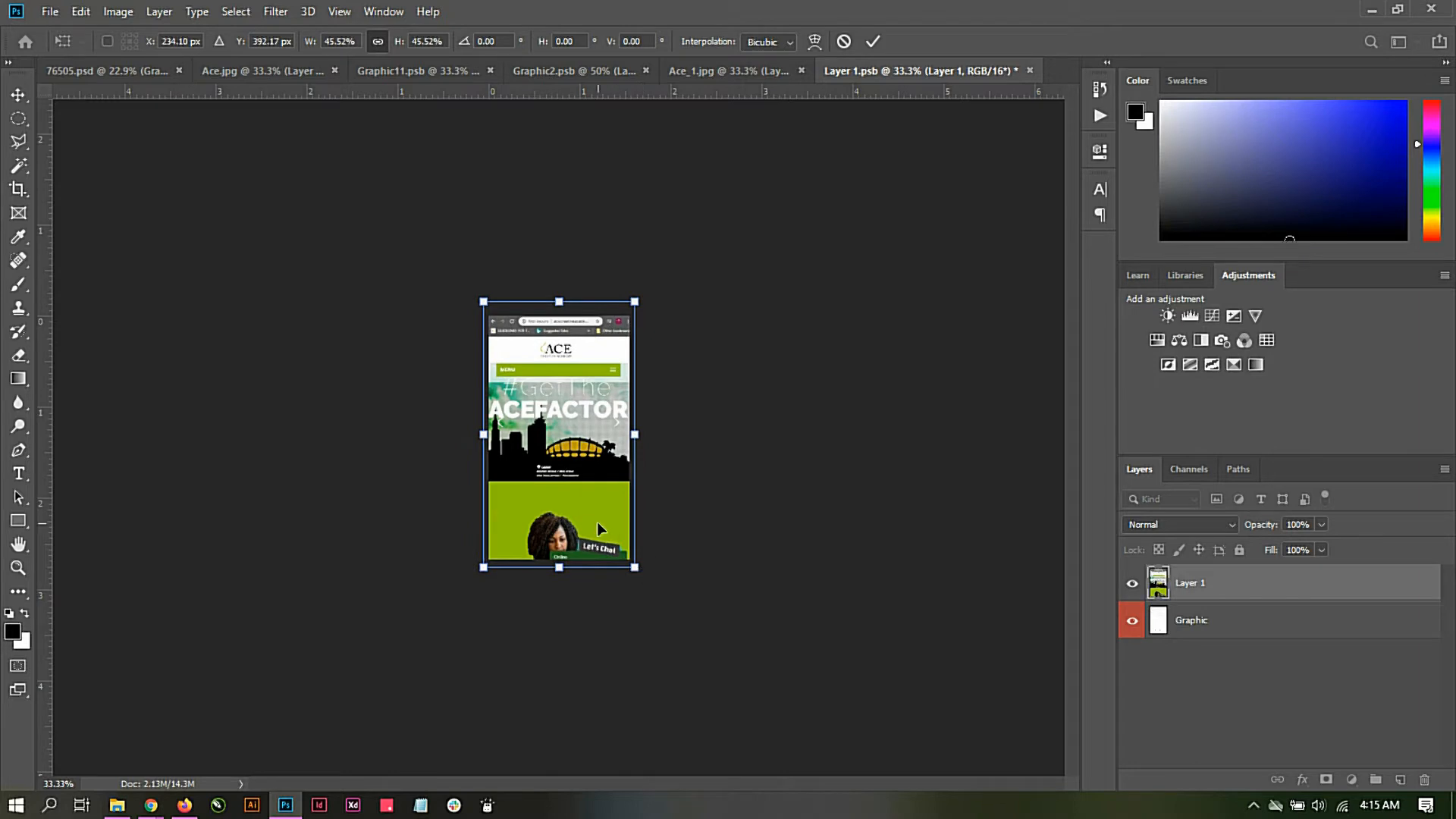
{"action": "left_click_drag", "start_coordinate": [597, 522], "coordinate": [600, 535]}
{"action": "left_click_drag", "start_coordinate": [639, 582], "coordinate": [634, 574]}
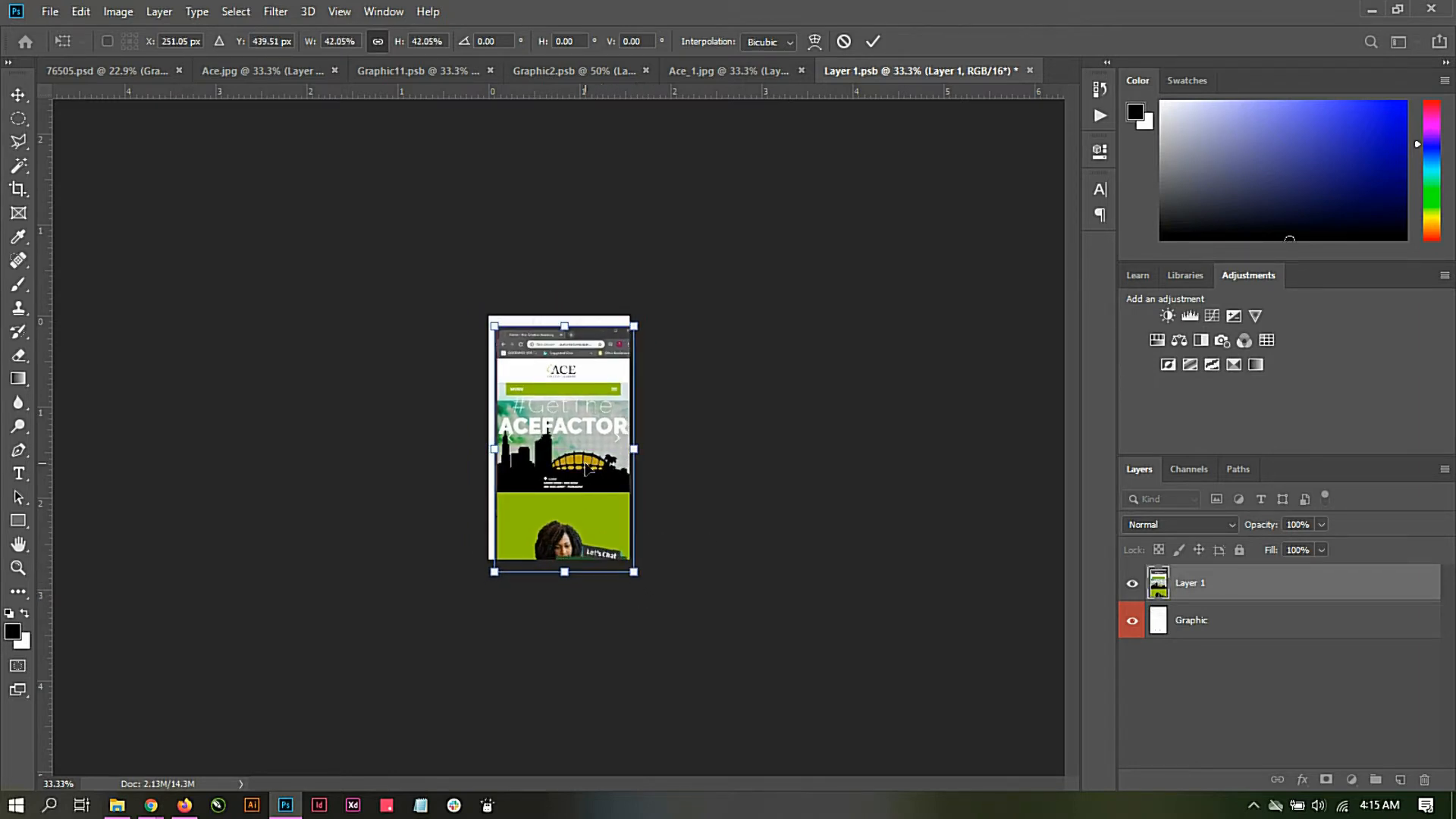
{"action": "left_click_drag", "start_coordinate": [580, 466], "coordinate": [575, 459]}
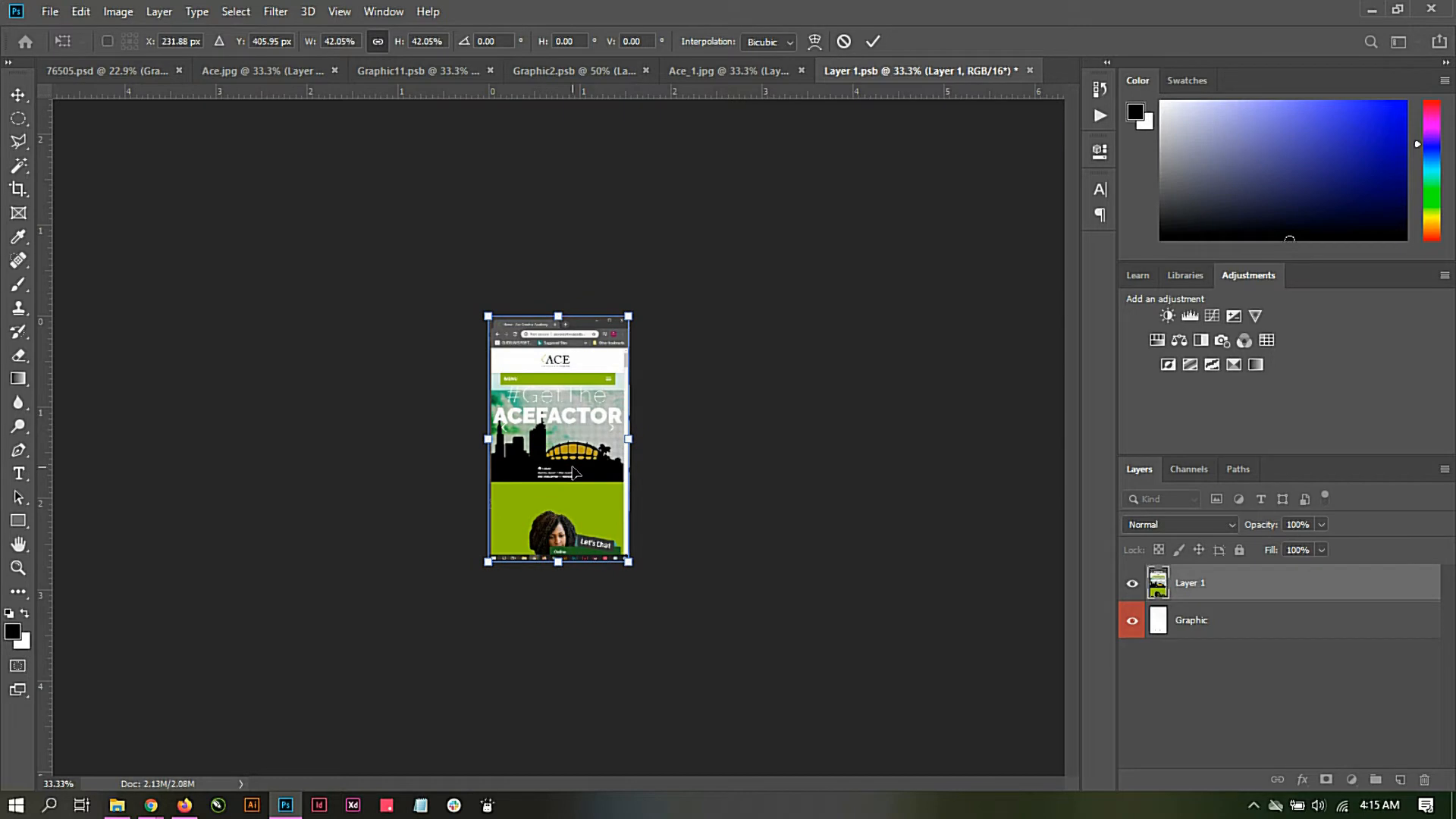
{"action": "key", "text": "ctrl+plus"}
{"action": "key", "text": "ctrl+plus"}
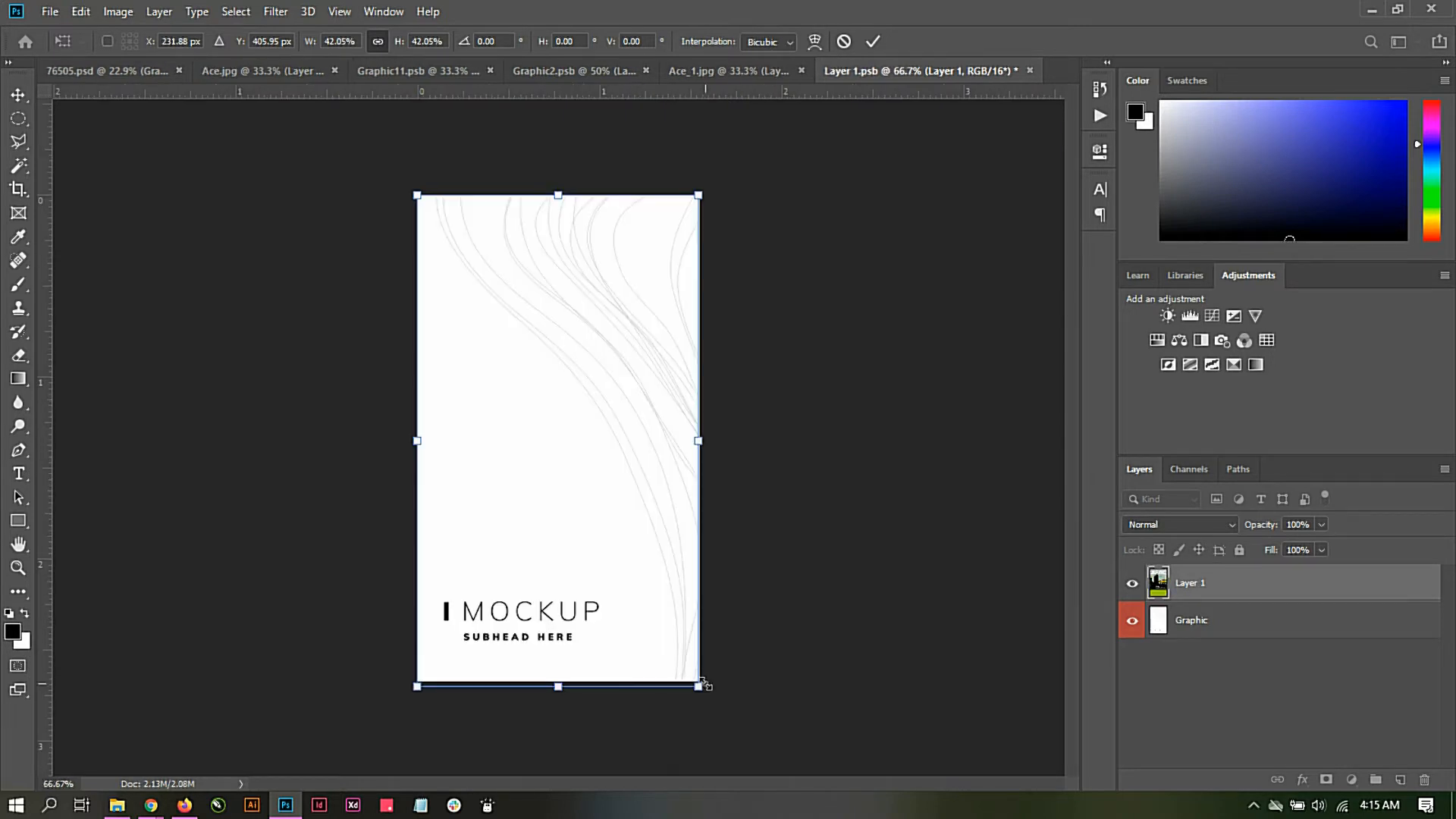
{"action": "left_click_drag", "start_coordinate": [701, 687], "coordinate": [707, 698]}
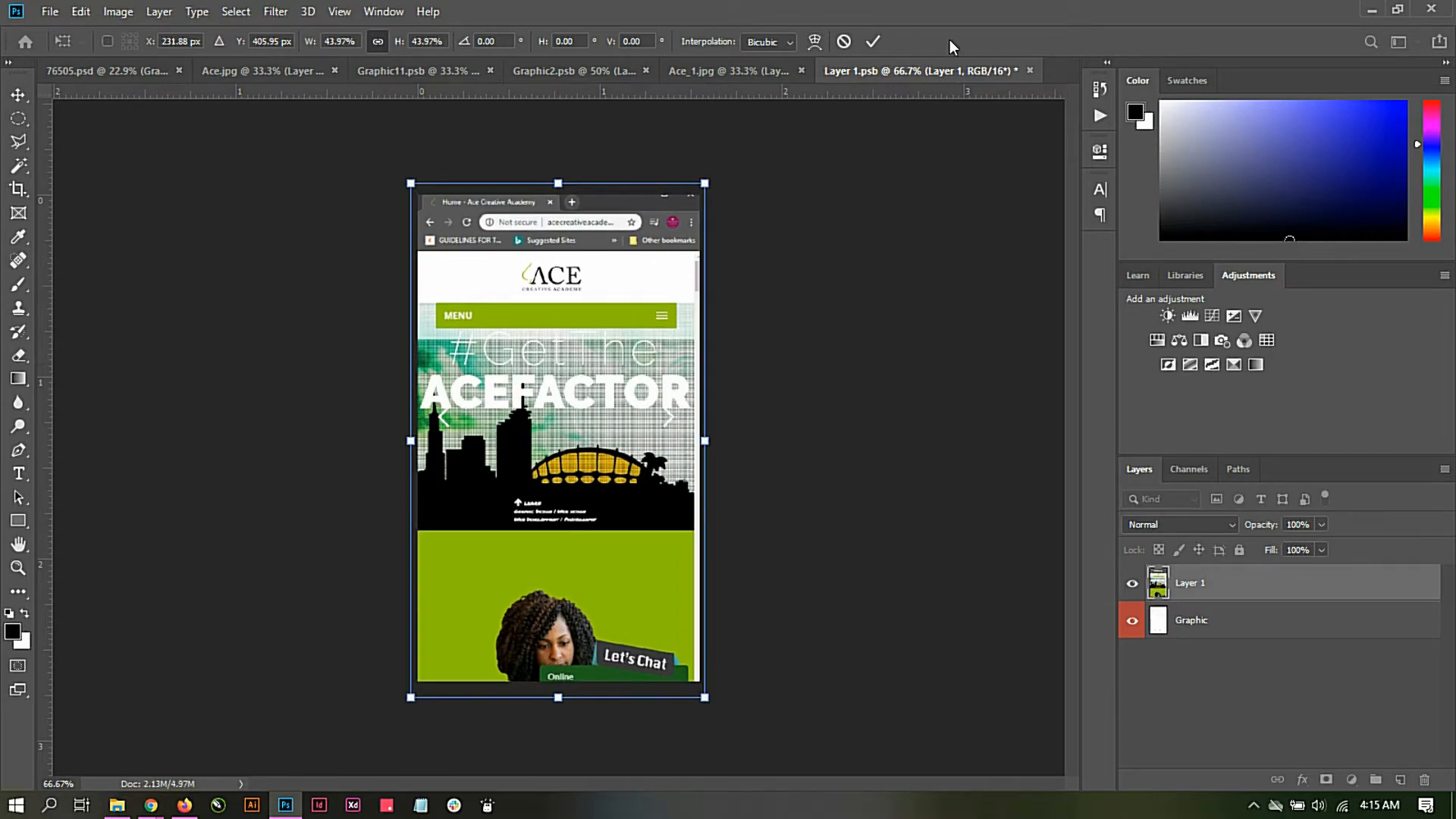
{"action": "left_click", "coordinate": [872, 41]}
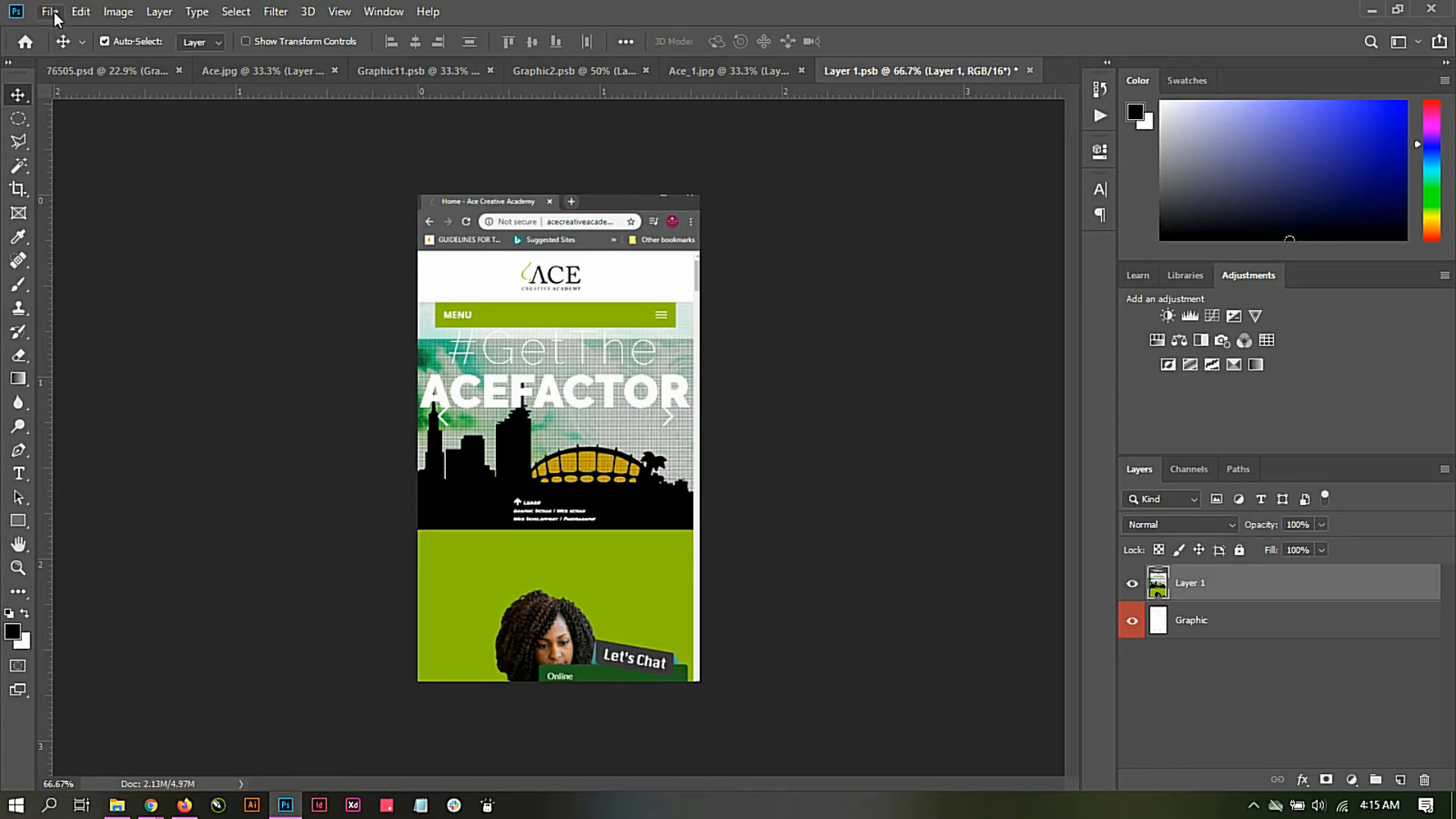
Step: Save Layer 1.psb and return to the 76505.psd mockup to update the phone screen
{"action": "left_click", "coordinate": [53, 13]}
{"action": "left_click", "coordinate": [67, 197]}
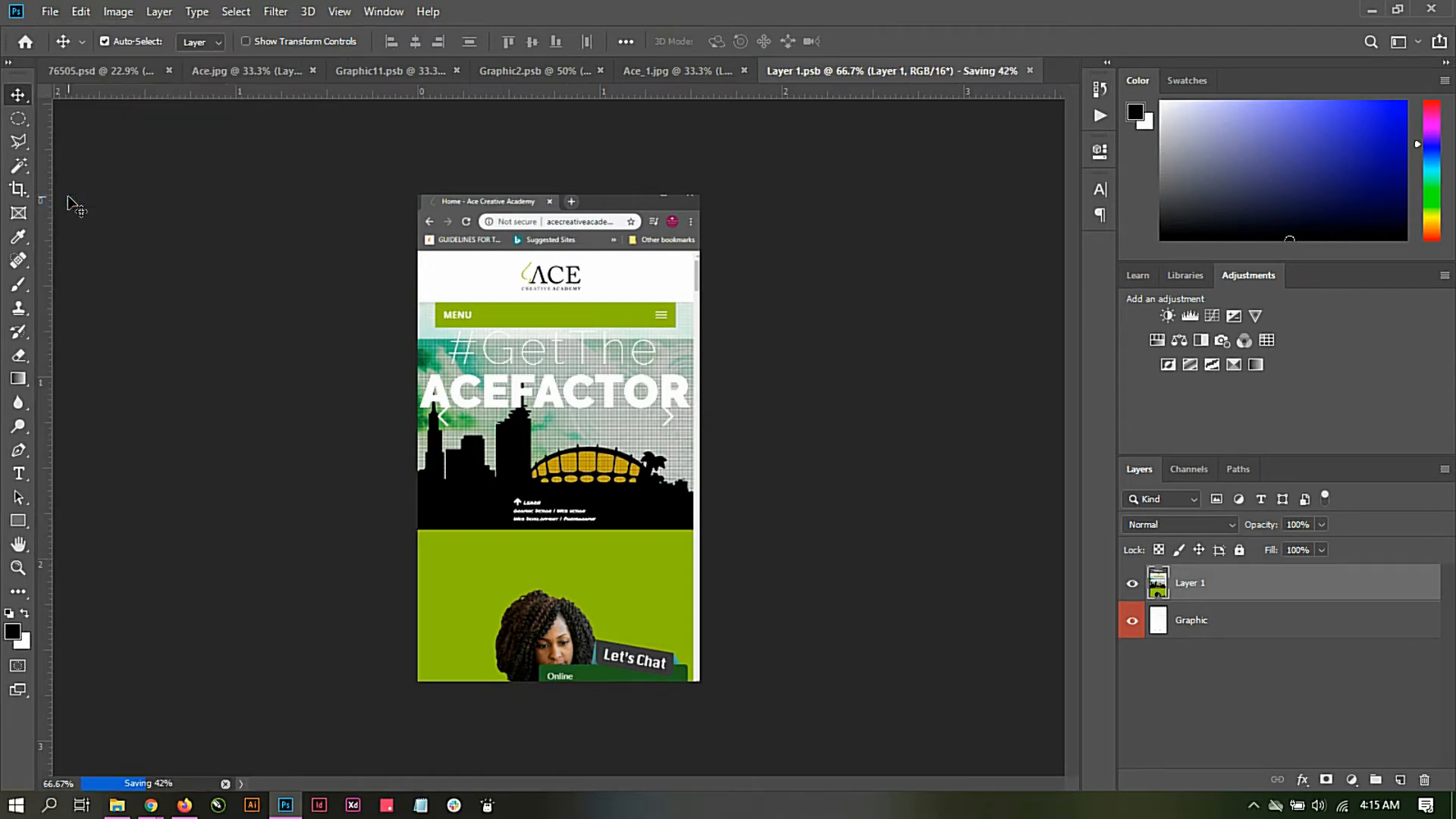
{"action": "left_click", "coordinate": [113, 74]}
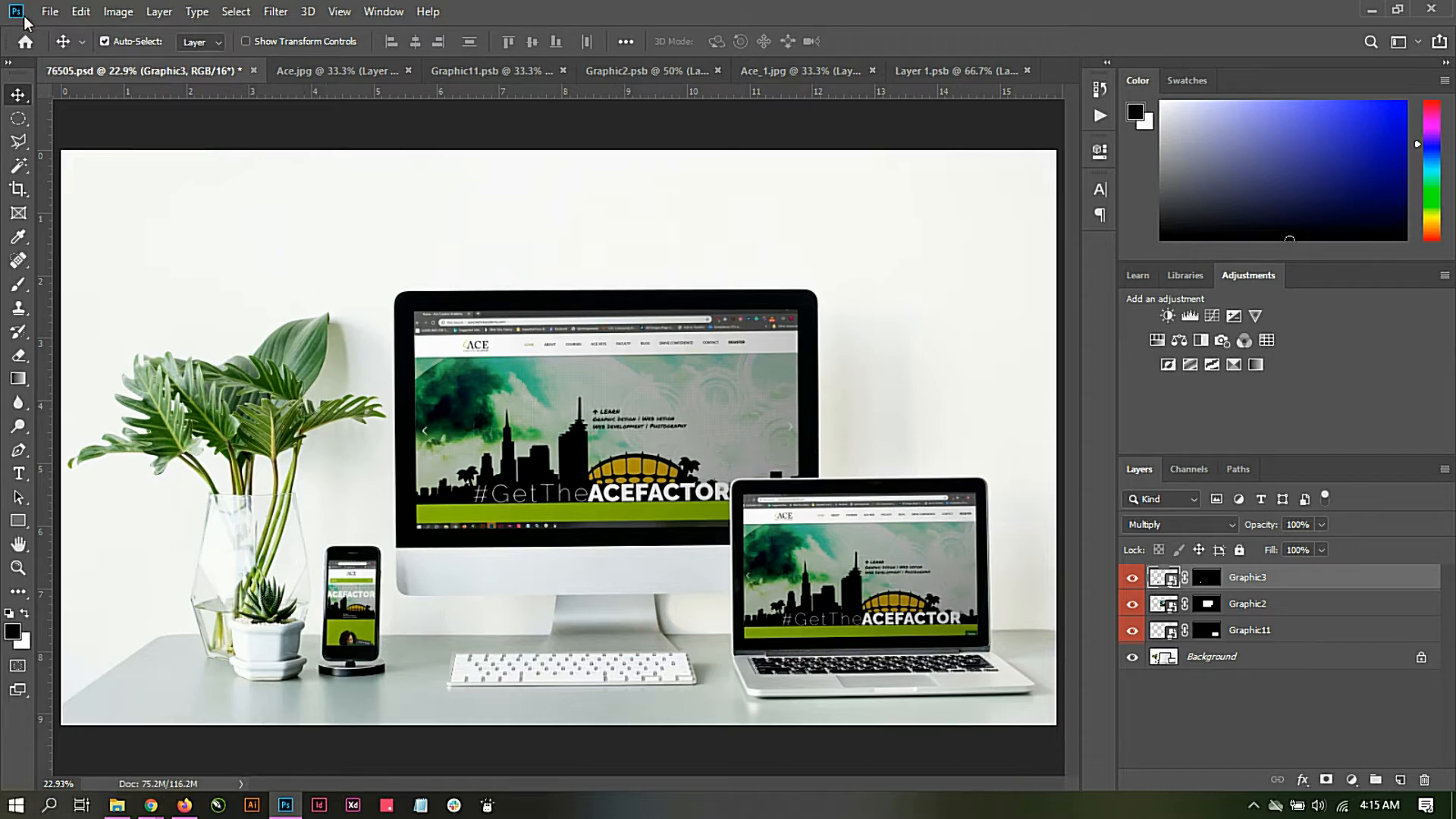
Step: Save the finished mockup as a JPEG named Website in the Desktop's Mockup Training folder, with Maximum quality 12 and Baseline ("Standard") format
{"action": "left_click", "coordinate": [44, 12]}
{"action": "left_click", "coordinate": [103, 213]}
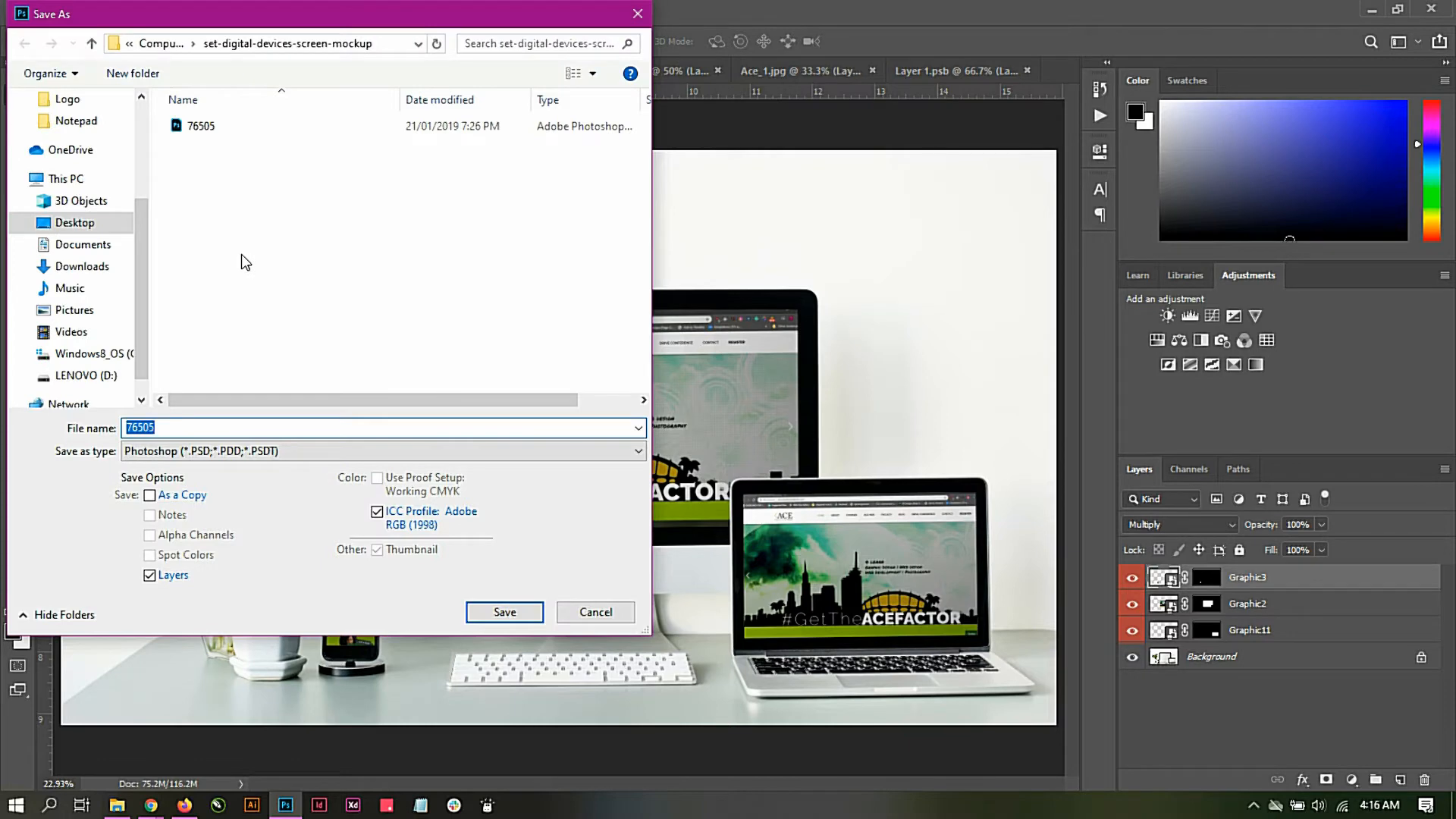
{"action": "left_click", "coordinate": [159, 43]}
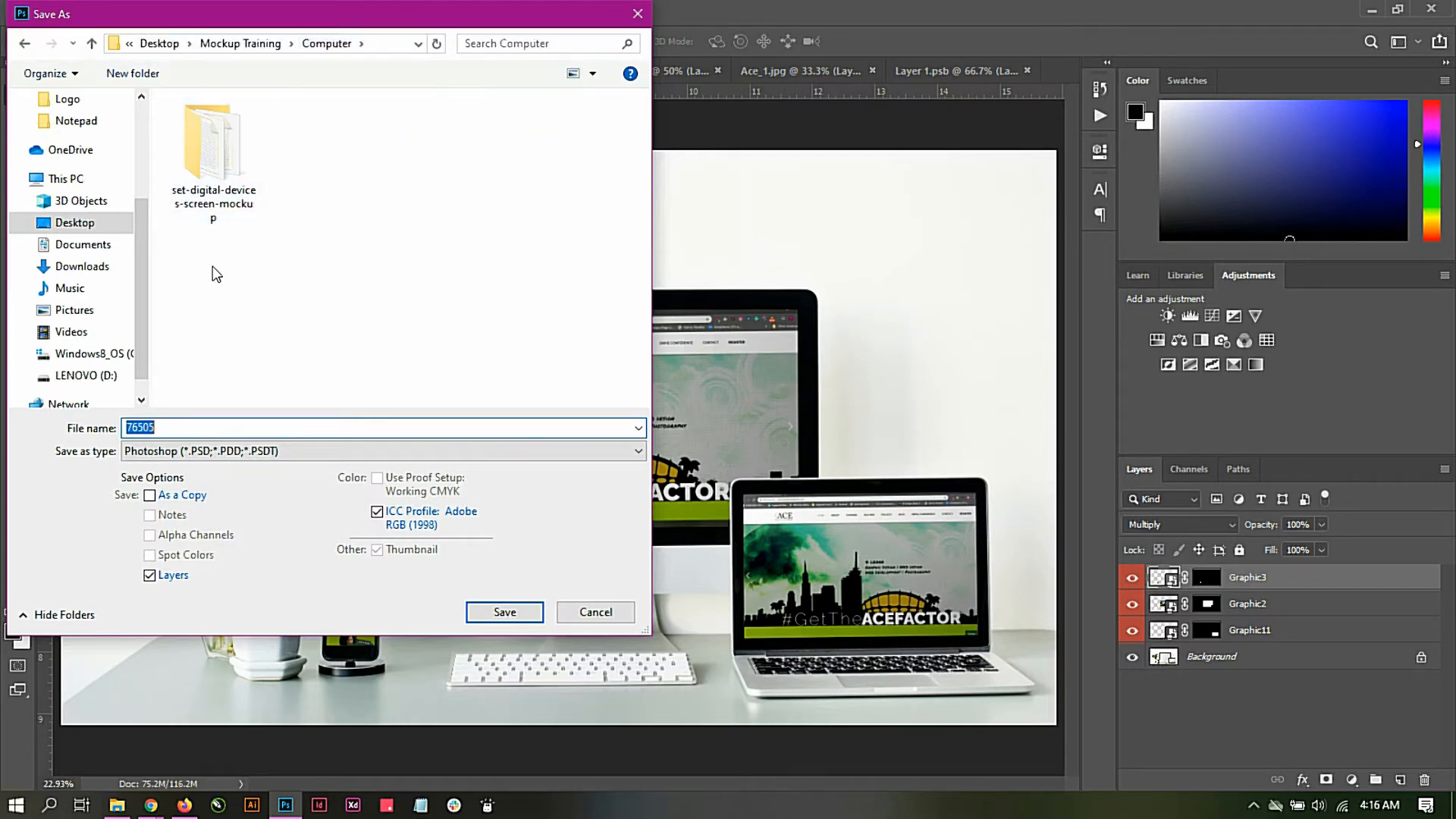
{"action": "left_click", "coordinate": [239, 45]}
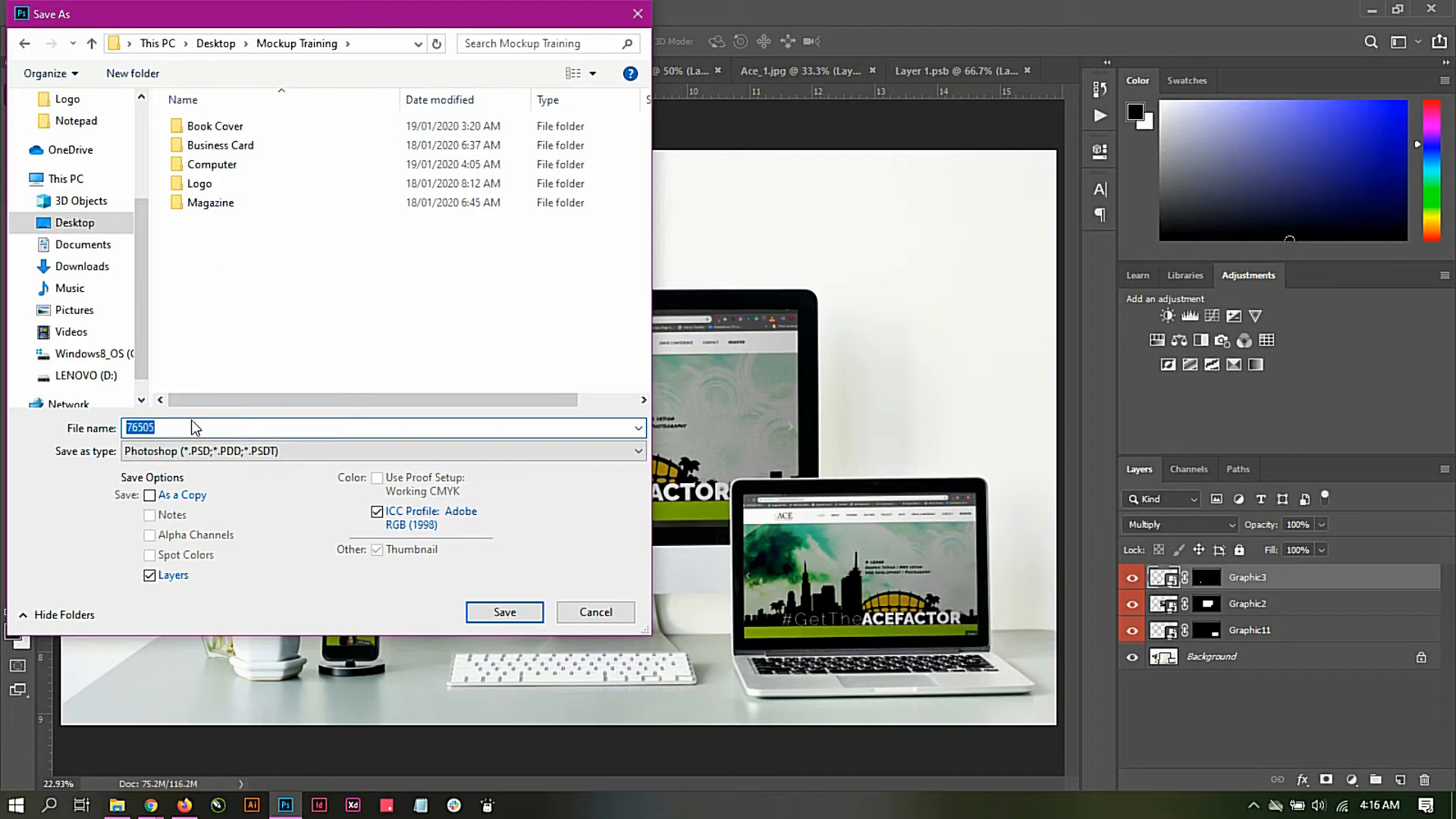
{"action": "left_click_drag", "start_coordinate": [195, 427], "coordinate": [3, 390]}
{"action": "key", "text": "BackSpace"}
{"action": "left_click", "coordinate": [235, 458]}
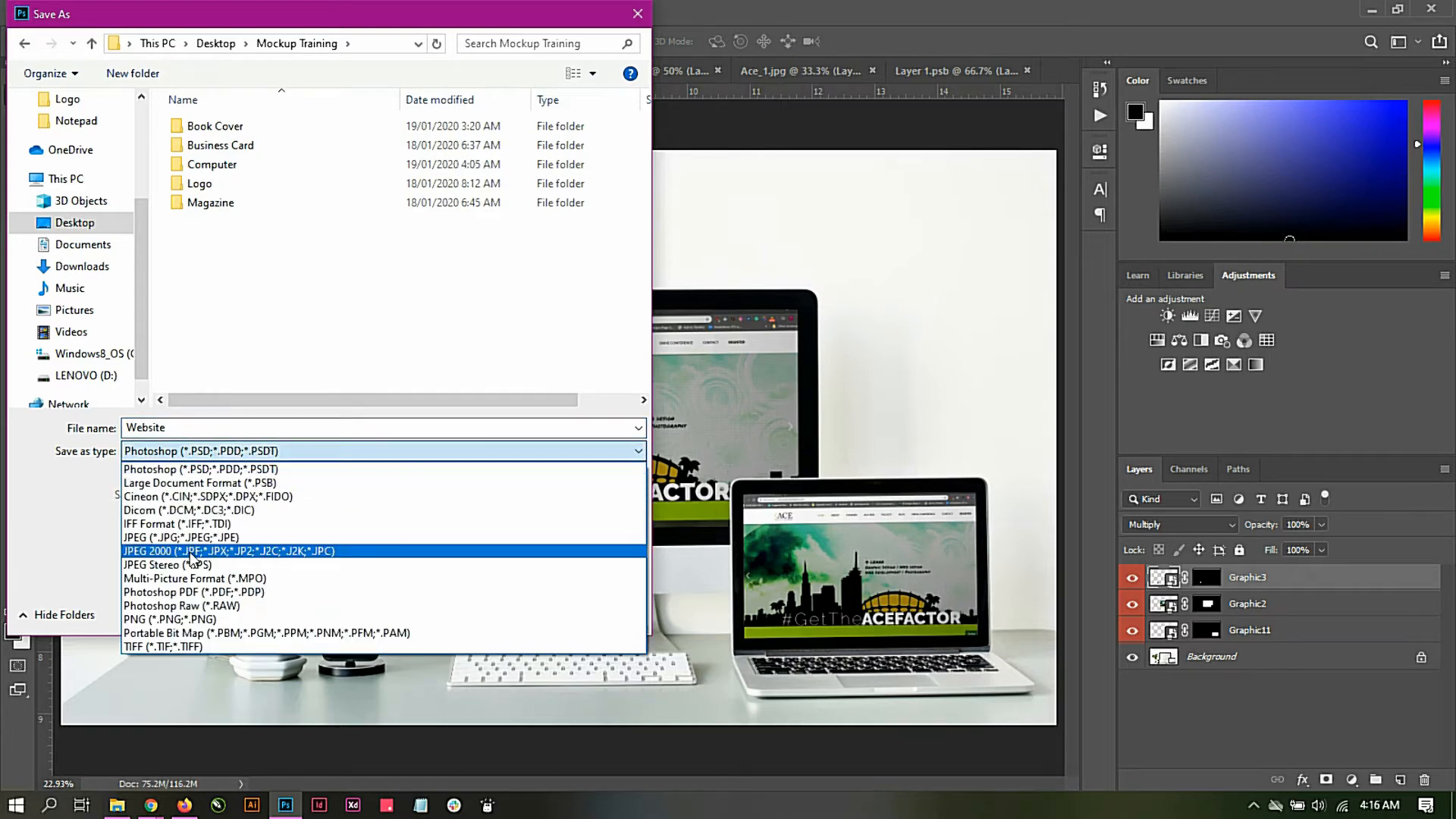
{"action": "left_click", "coordinate": [250, 537]}
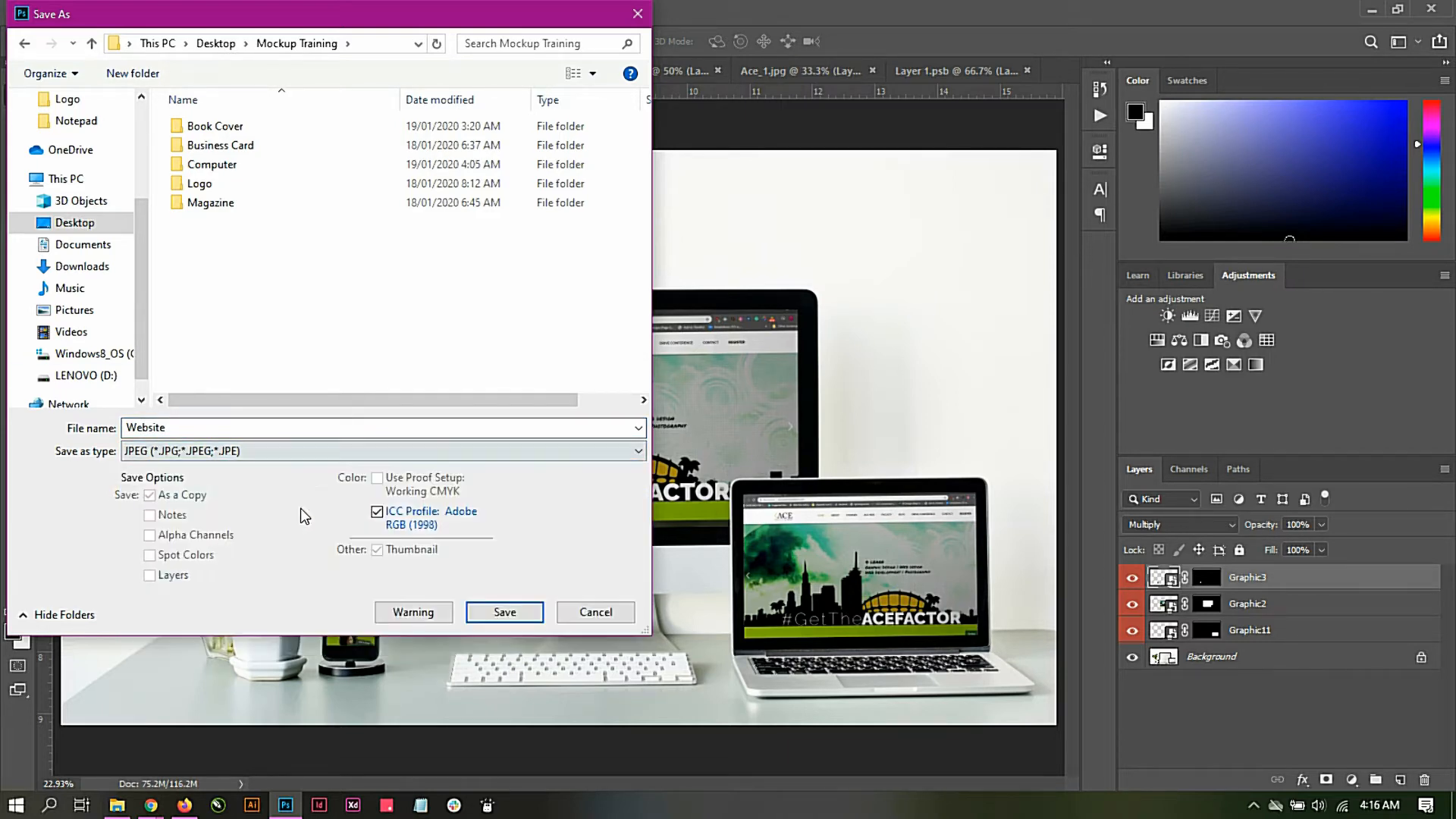
{"action": "left_click", "coordinate": [505, 612]}
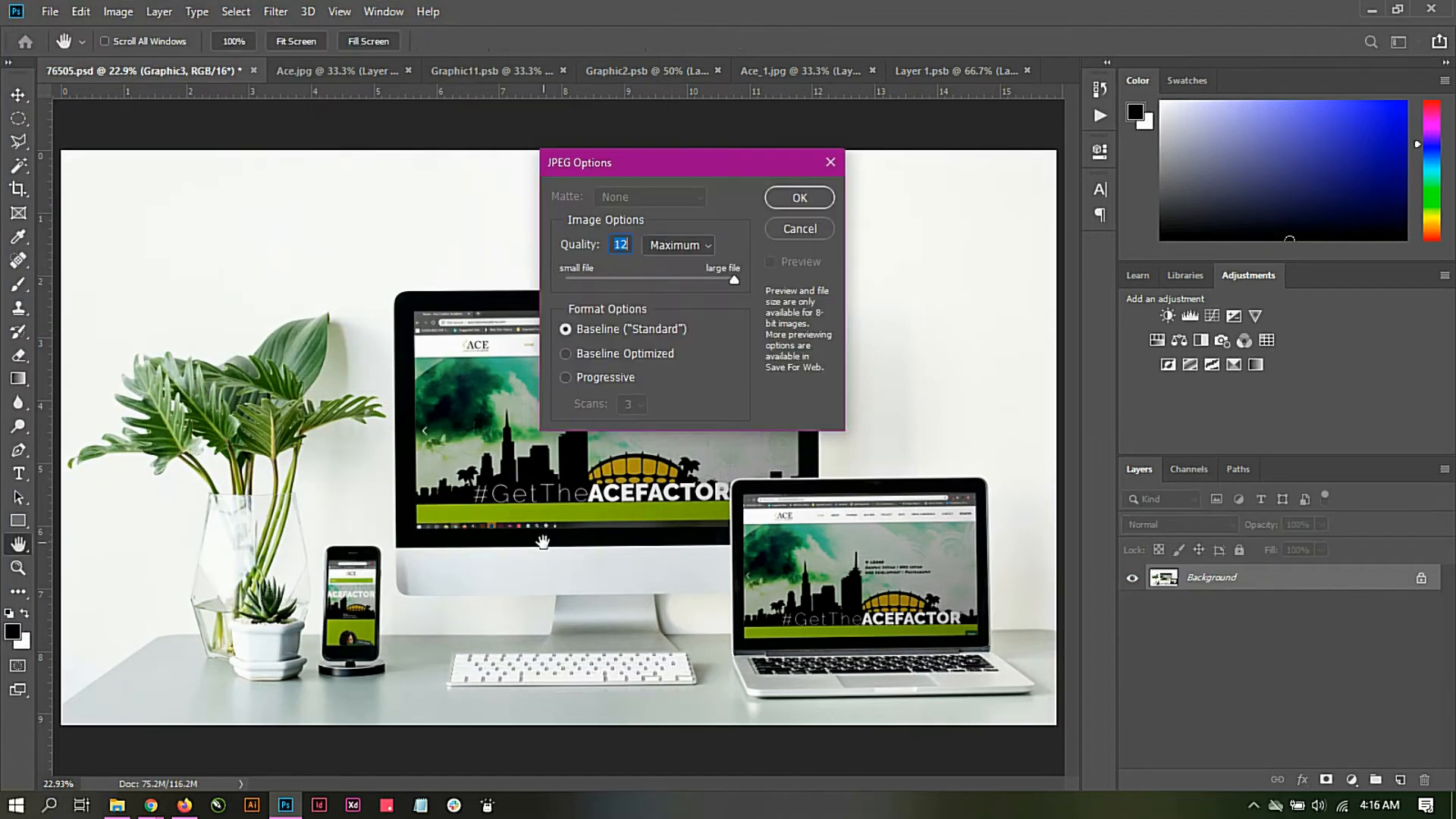
{"action": "left_click", "coordinate": [809, 200]}
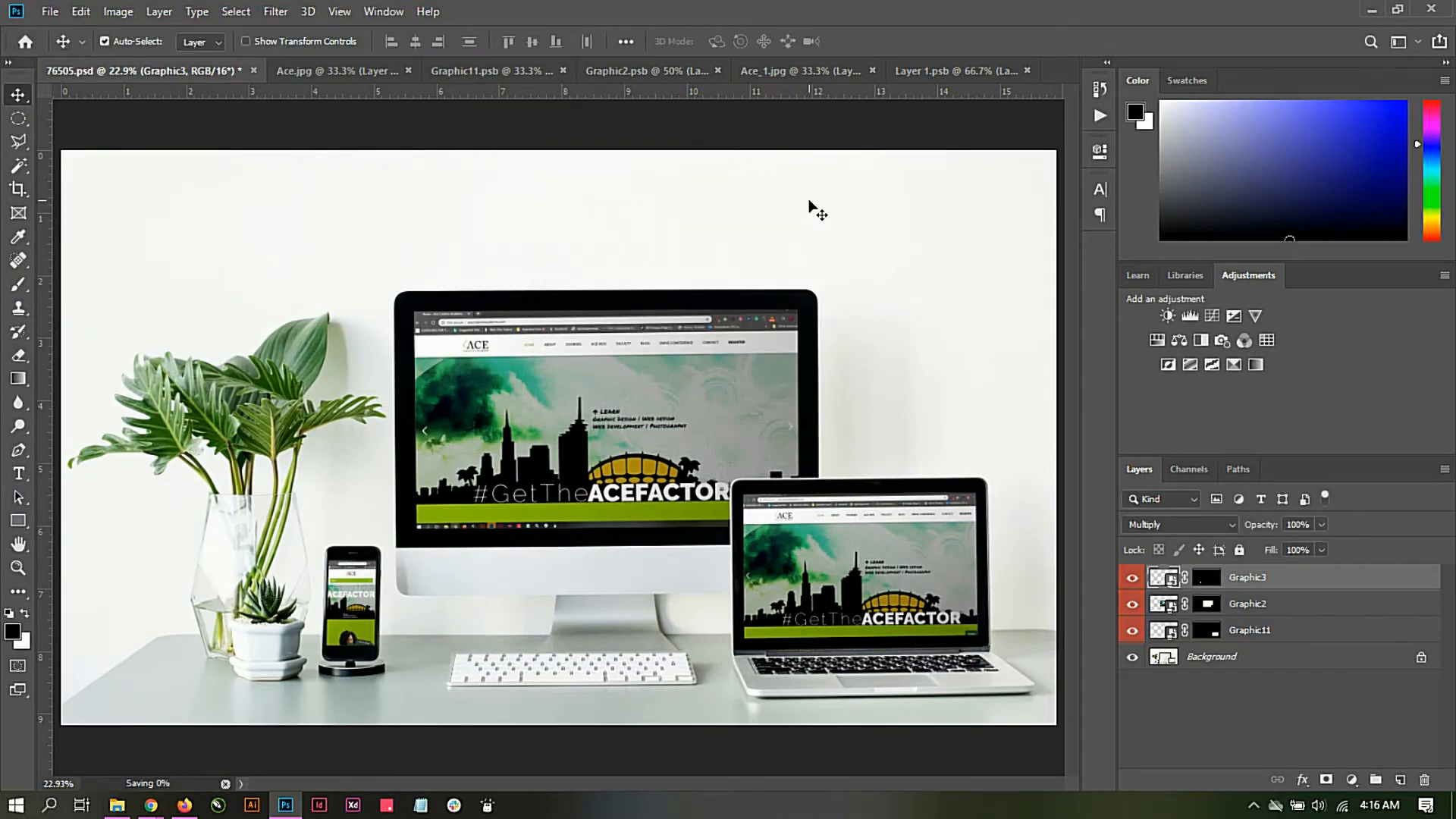
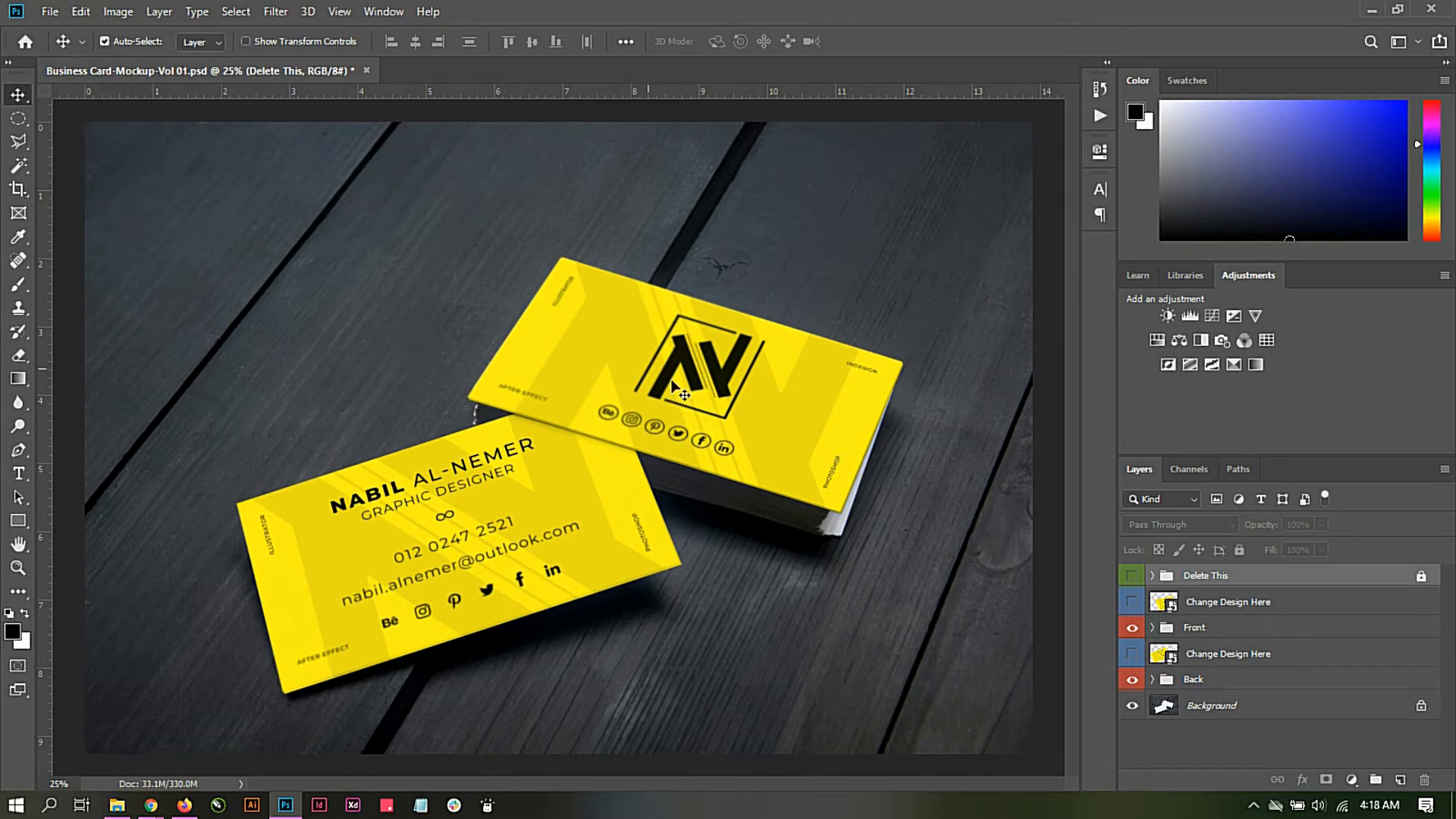
Step: Open the front card's Change Design Here smart object and check the Business Card folder for the Vine Insight card images
{"action": "double_click", "coordinate": [1164, 603]}
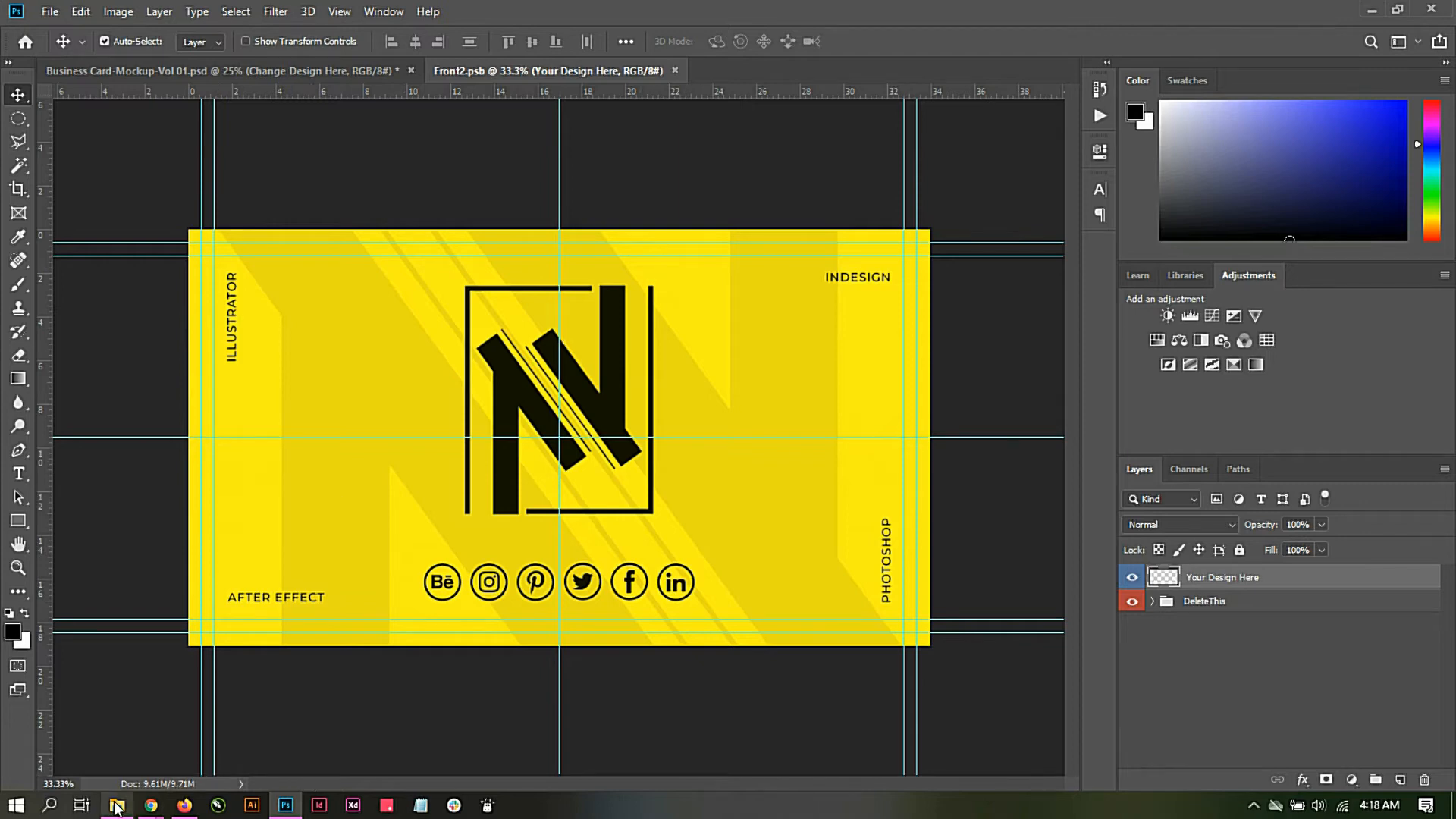
{"action": "mouse_move", "coordinate": [116, 808]}
{"action": "left_click", "coordinate": [137, 746]}
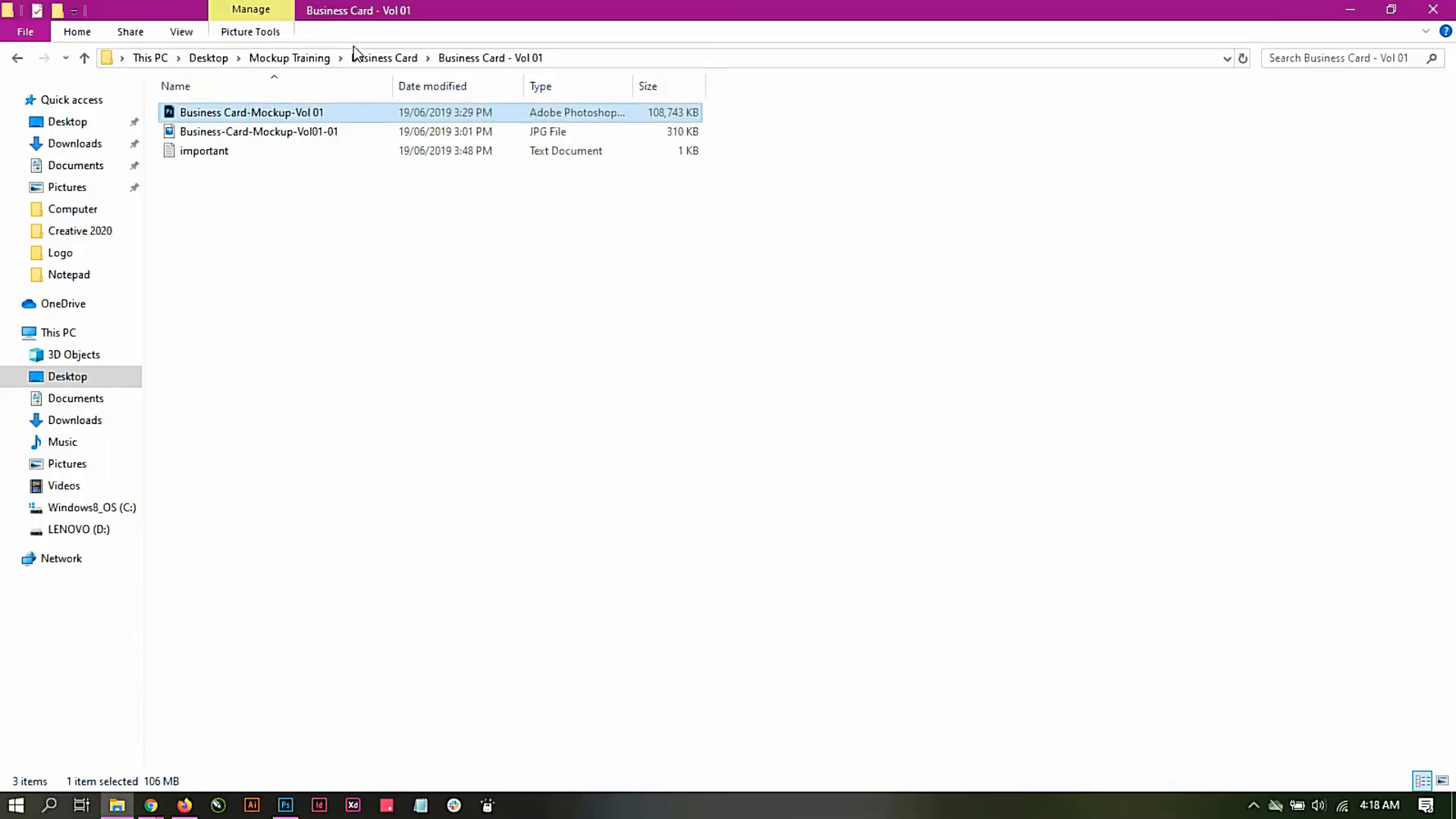
{"action": "left_click", "coordinate": [393, 60]}
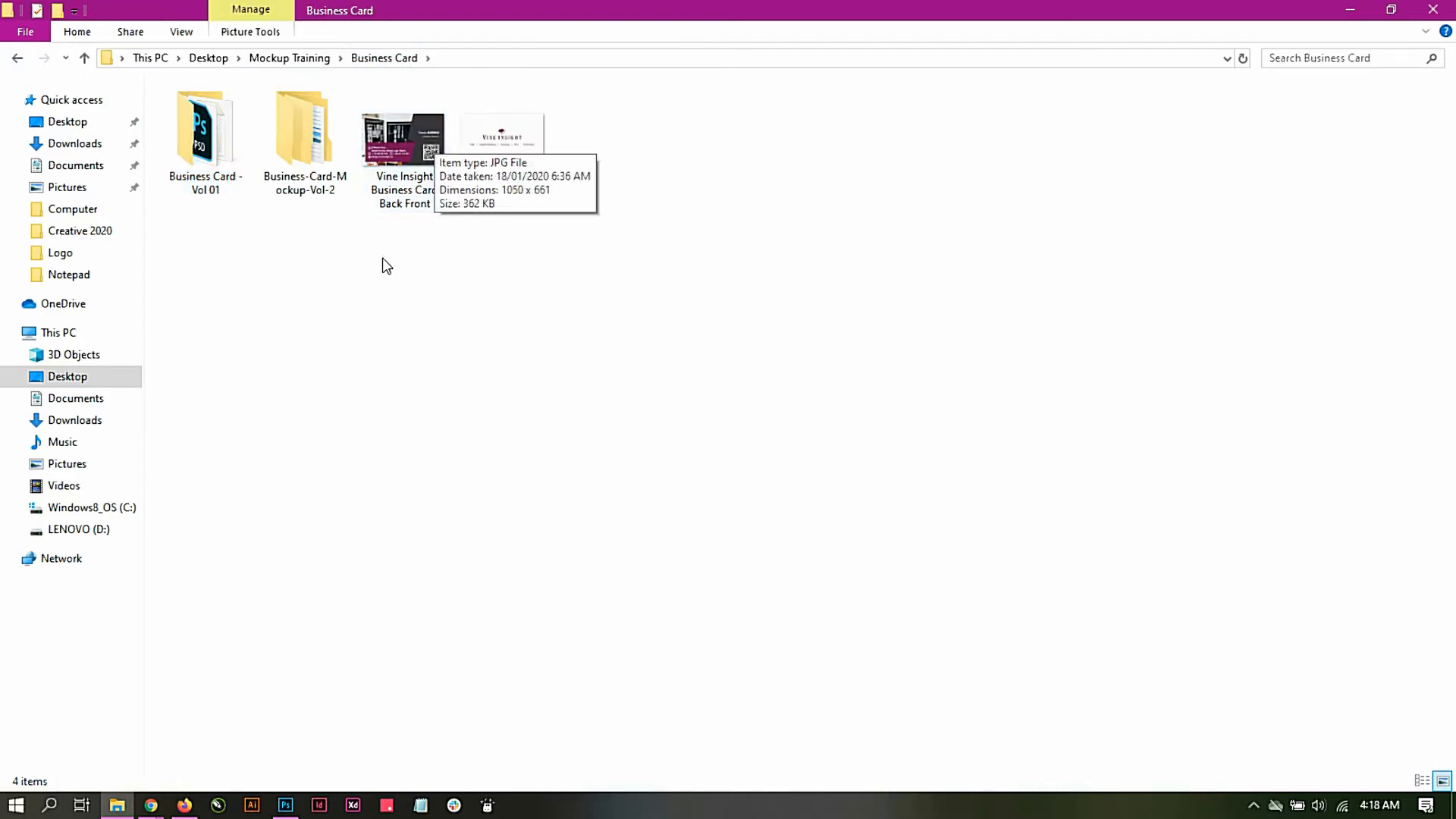
{"action": "left_click", "coordinate": [403, 150]}
{"action": "left_click_drag", "start_coordinate": [406, 147], "coordinate": [367, 445]}
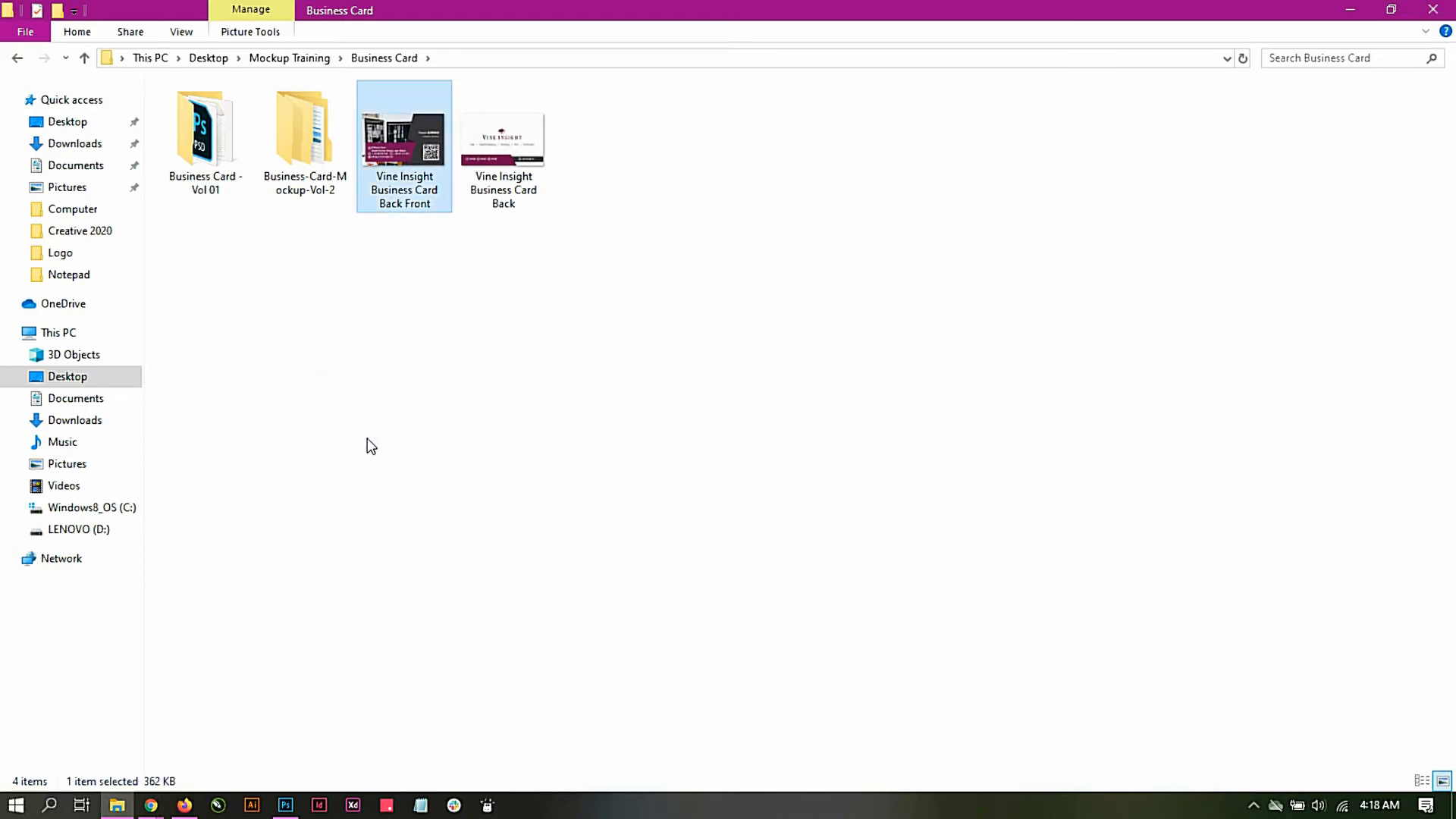
{"action": "left_click", "coordinate": [367, 445]}
{"action": "left_click", "coordinate": [285, 804]}
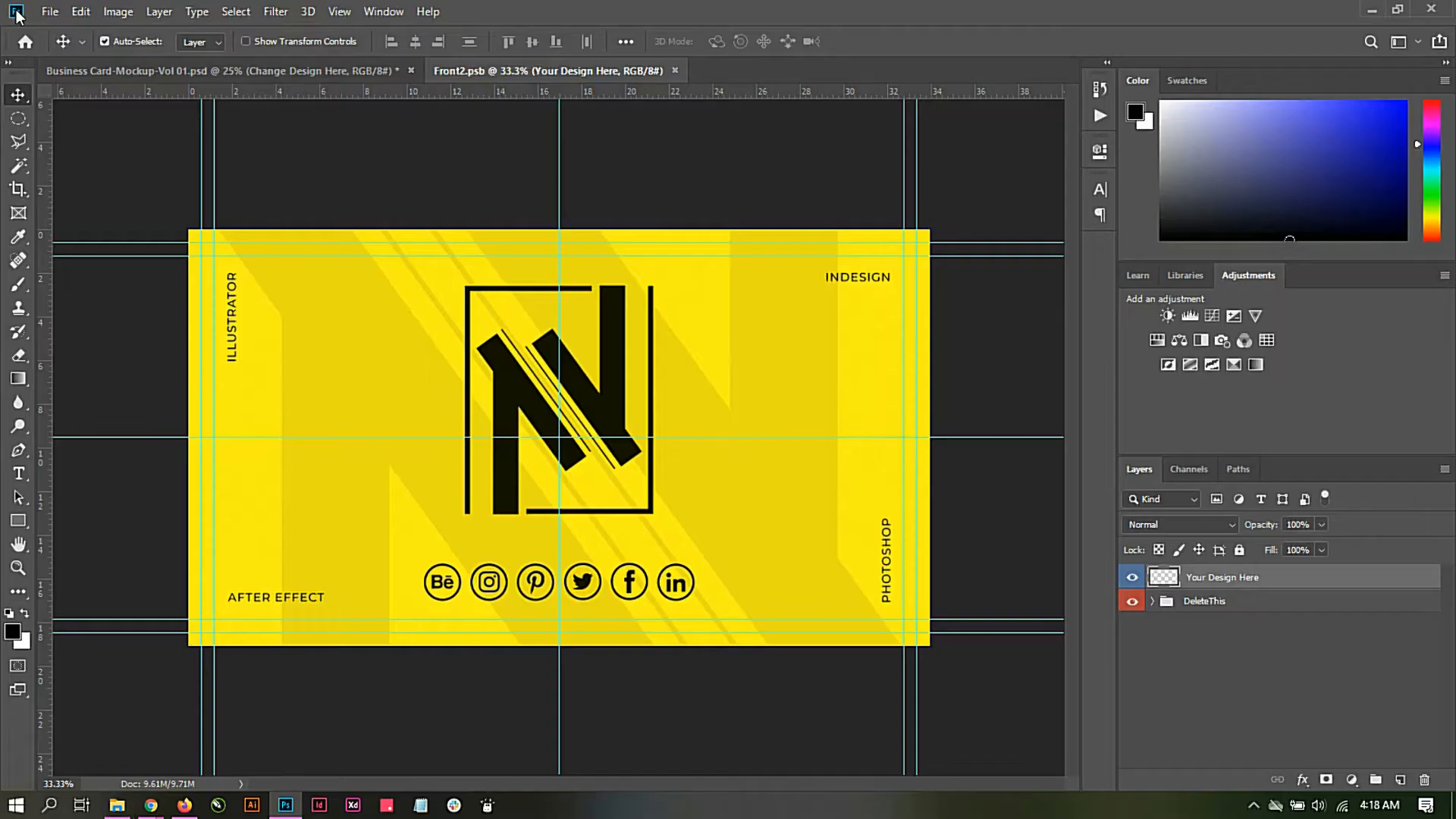
Step: Open Vine Insight Business Card Back Front.jpg and convert its background into an editable layer named Layer 0
{"action": "left_click", "coordinate": [49, 12]}
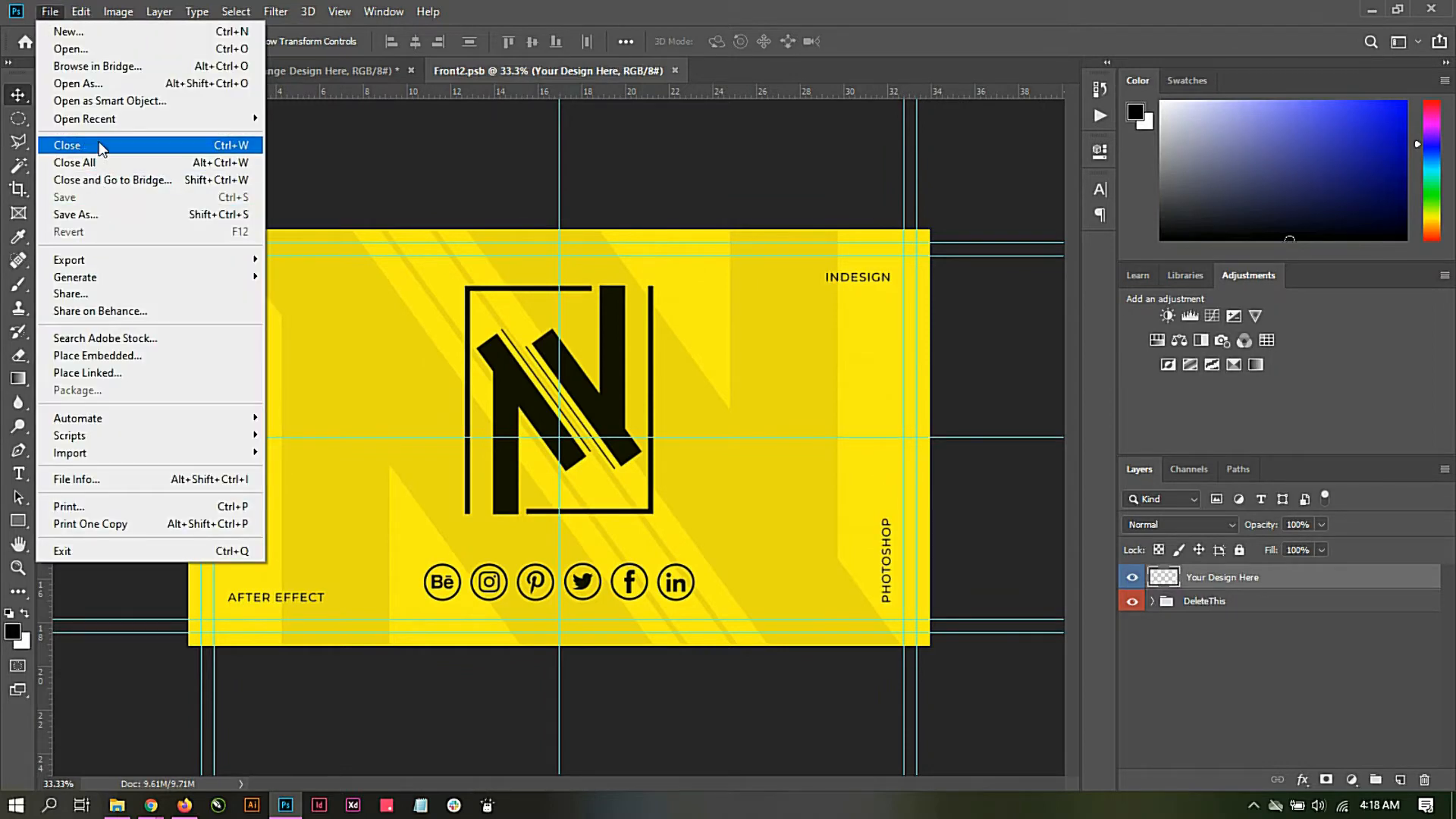
{"action": "left_click", "coordinate": [93, 50]}
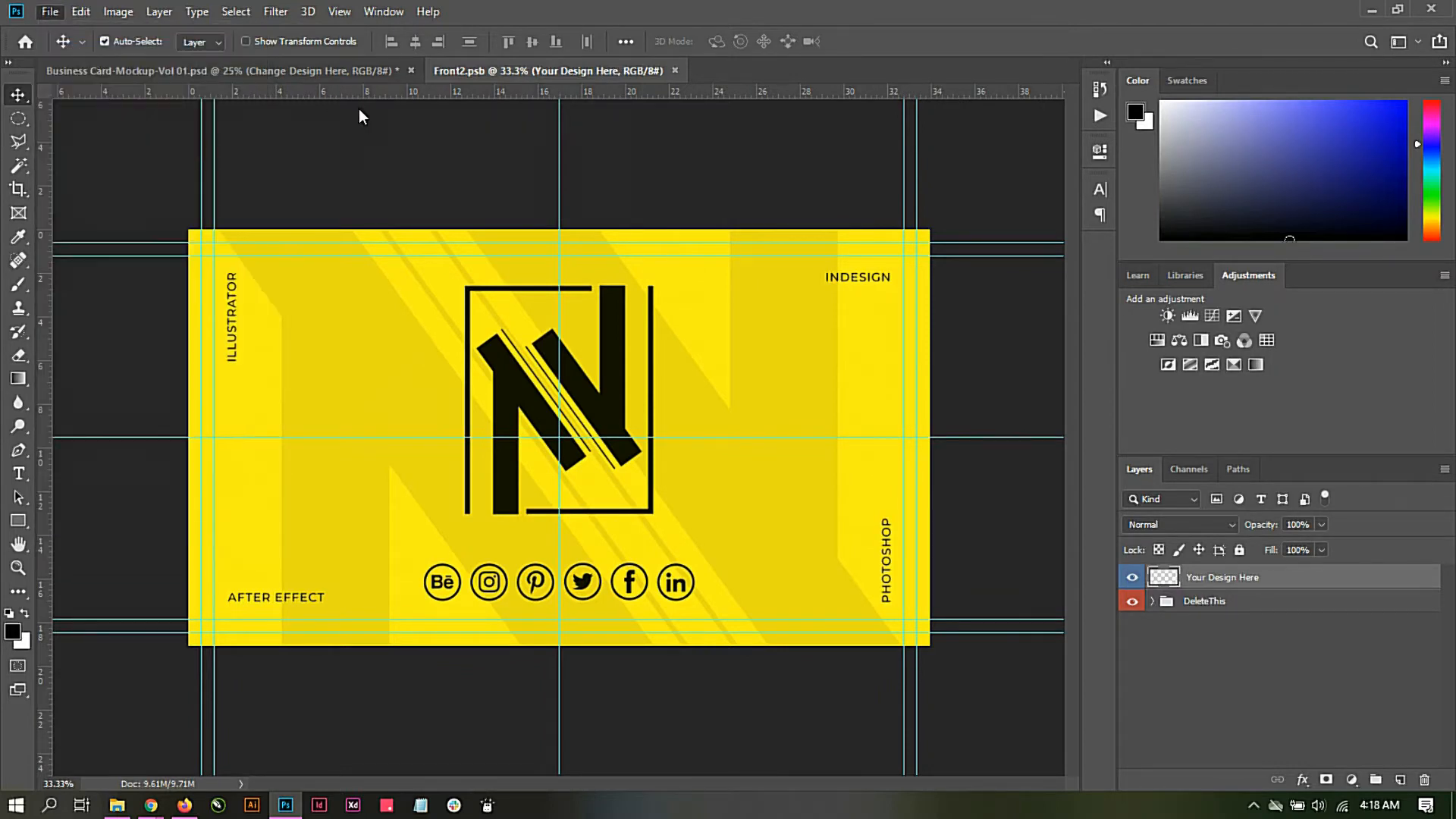
{"action": "double_click", "coordinate": [234, 144]}
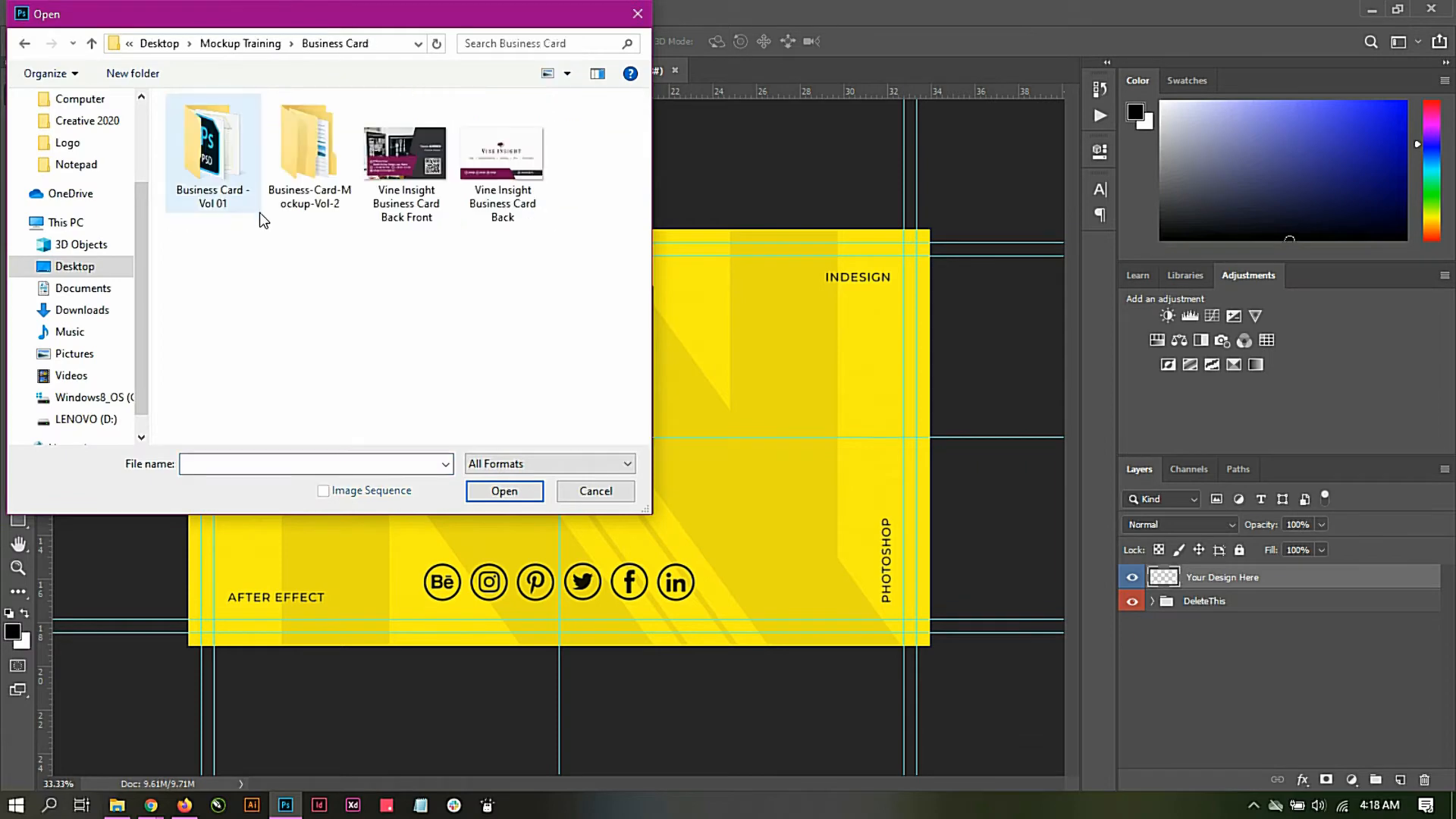
{"action": "double_click", "coordinate": [403, 180]}
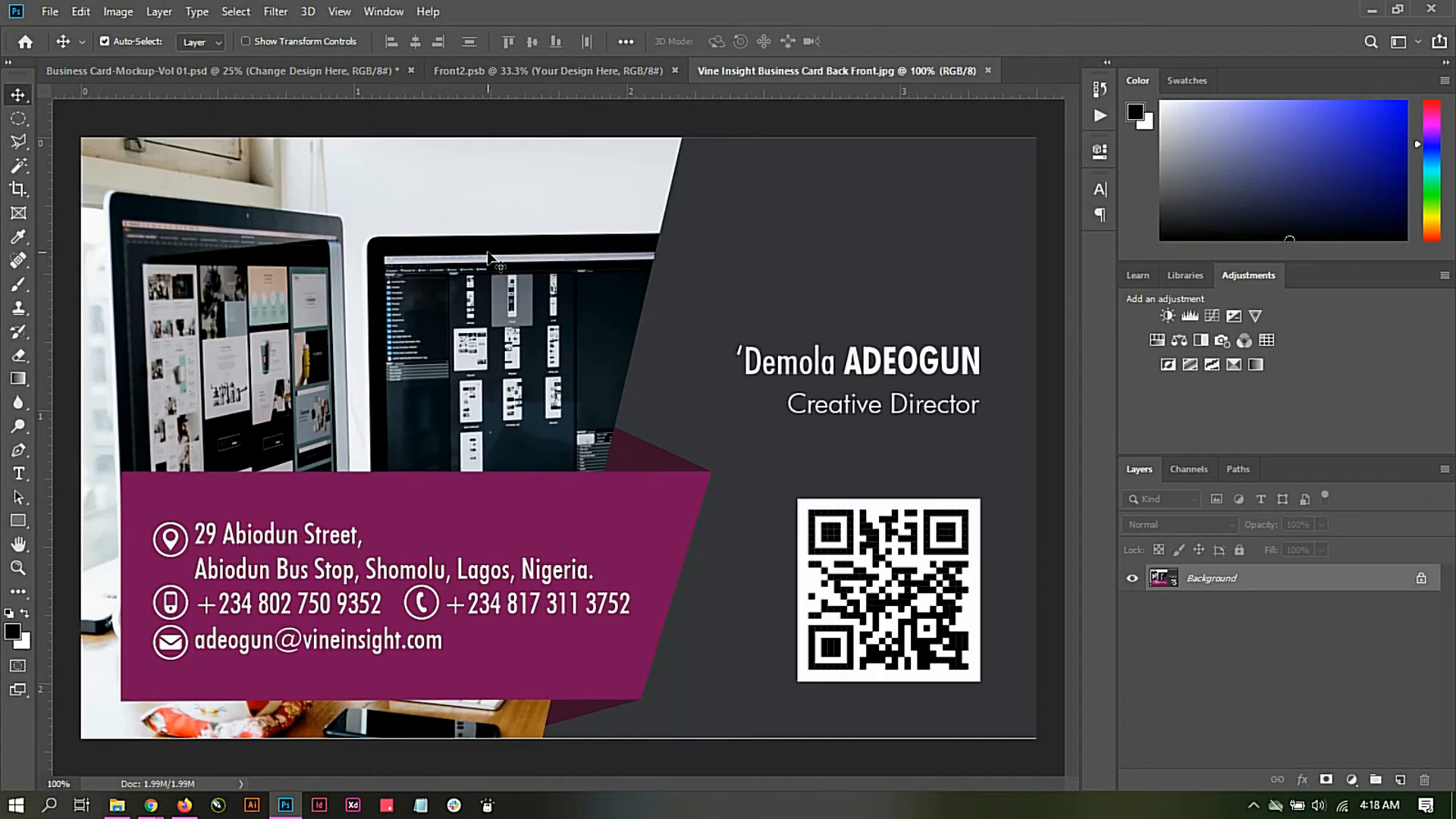
{"action": "double_click", "coordinate": [1250, 579]}
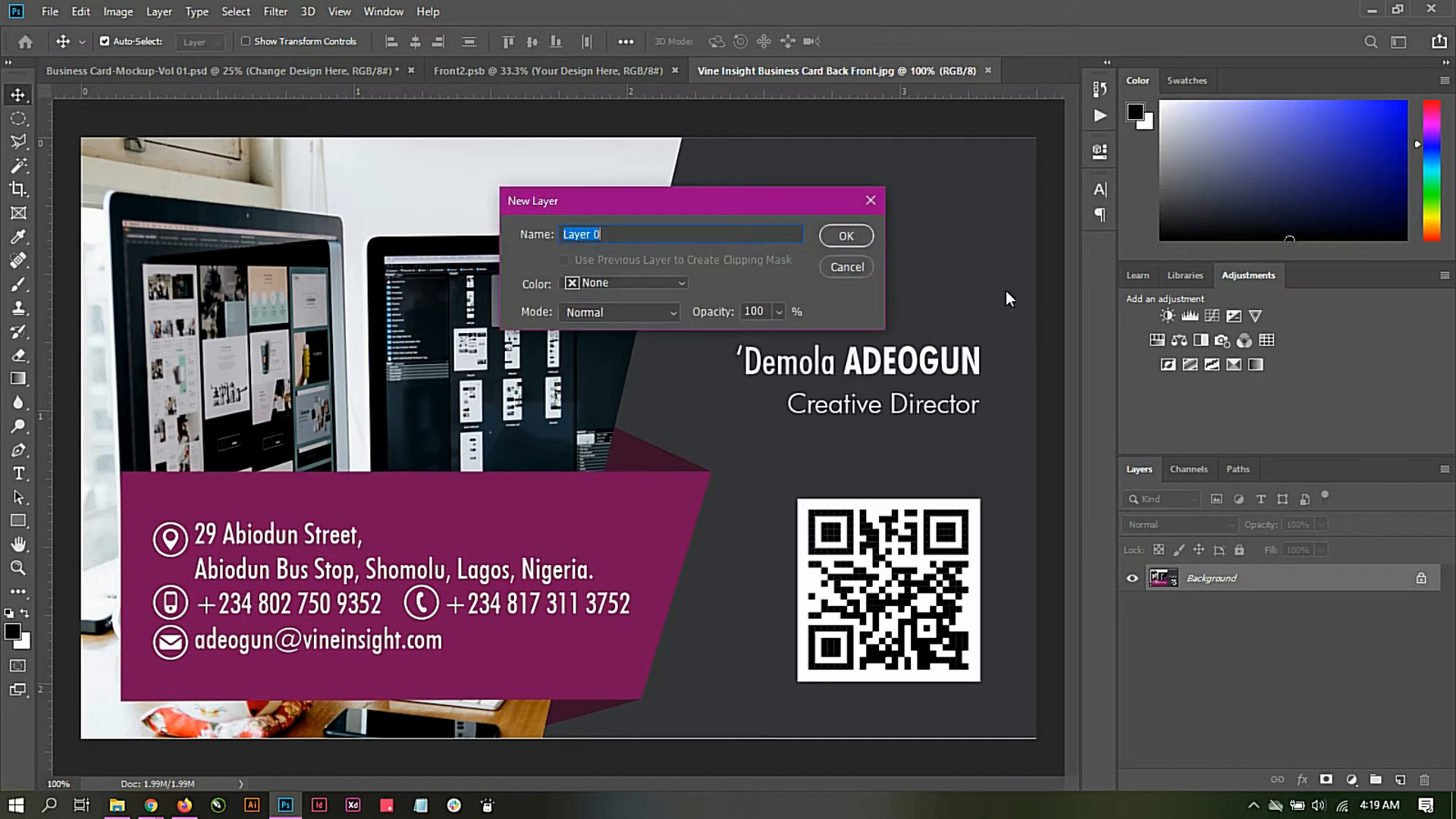
{"action": "left_click", "coordinate": [845, 236]}
Step: Bring the card image into Front2.psb and scale it proportionally to 235.08% so it covers the whole canvas, applying the transform
{"action": "left_click_drag", "start_coordinate": [603, 273], "coordinate": [564, 317]}
{"action": "left_click_drag", "start_coordinate": [614, 374], "coordinate": [616, 448]}
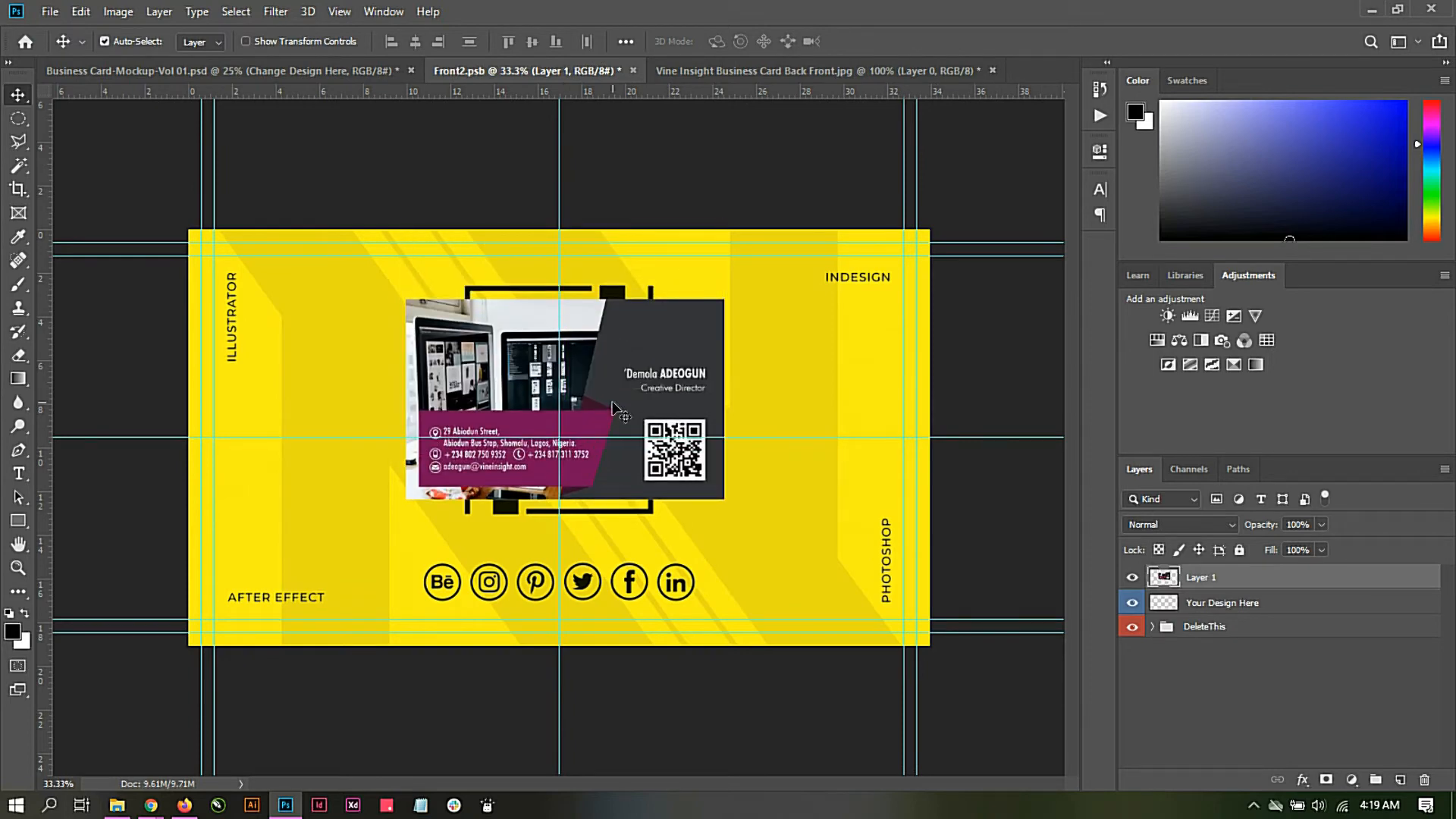
{"action": "key", "text": "ctrl+t"}
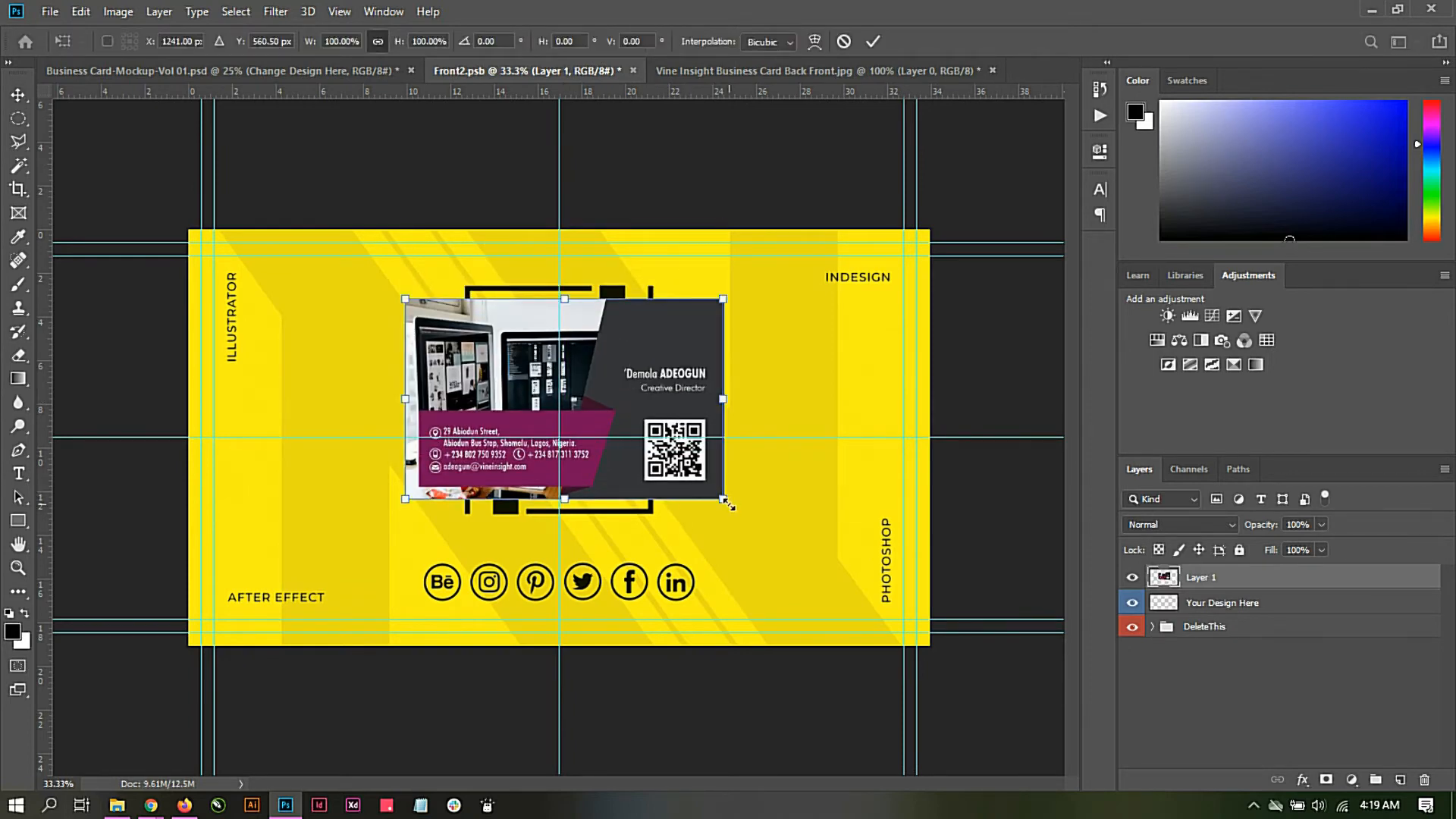
{"action": "left_click_drag", "start_coordinate": [726, 504], "coordinate": [778, 458]}
{"action": "left_click_drag", "start_coordinate": [857, 620], "coordinate": [942, 660]}
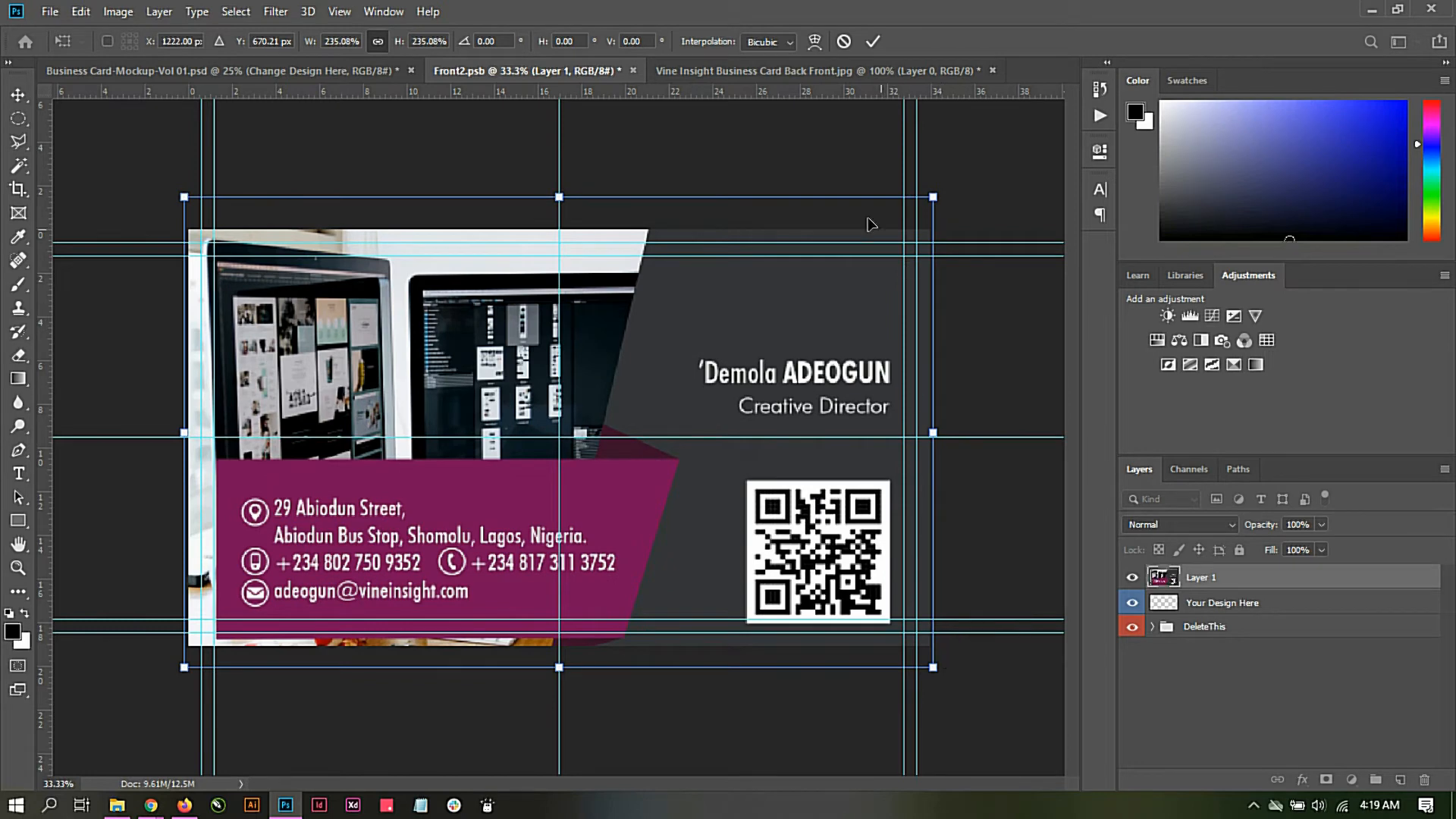
{"action": "left_click", "coordinate": [871, 46]}
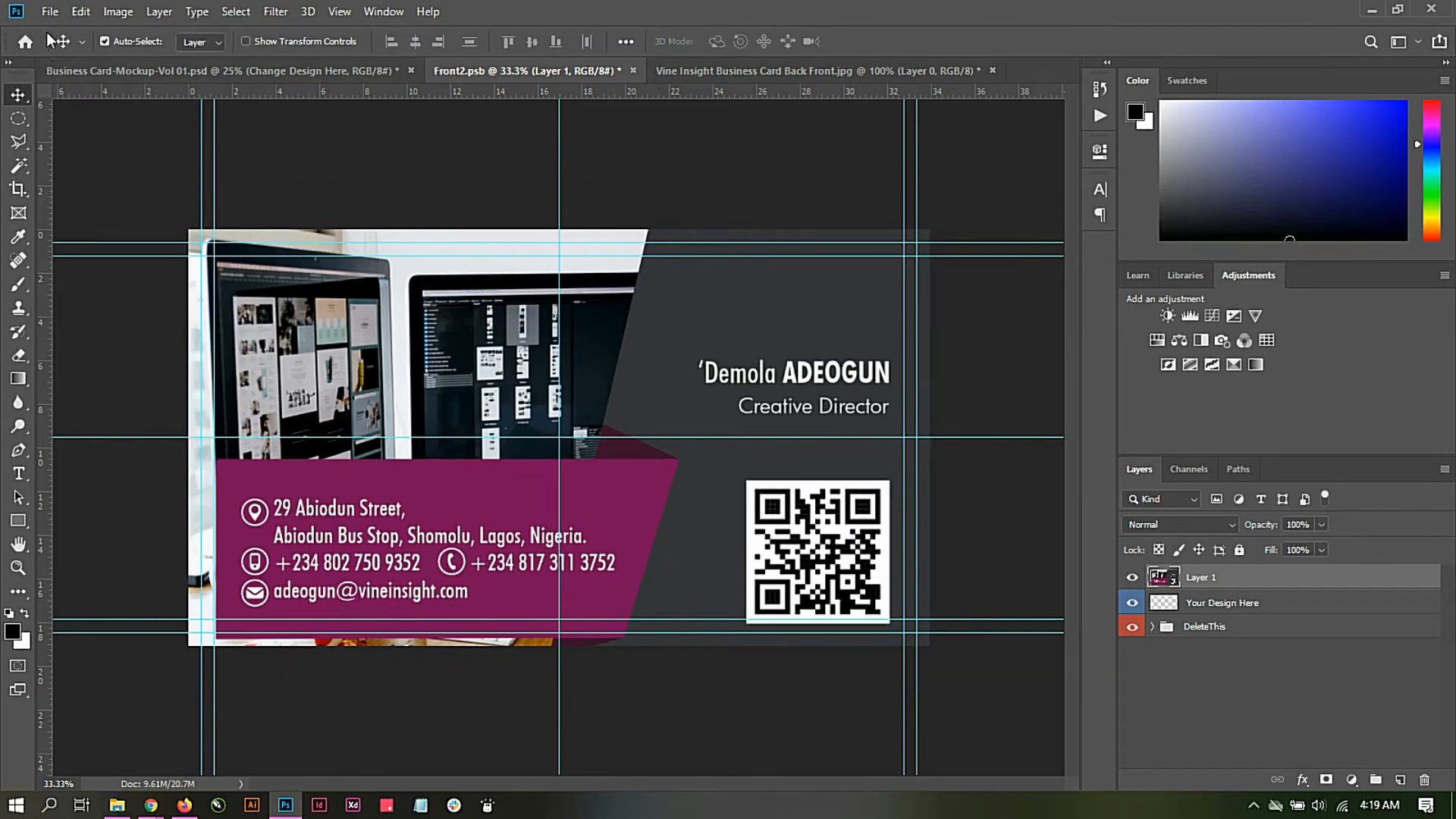
Step: Save Front2.psb and return to the Business Card-Mockup-Vol 01.psd mockup to update the front card
{"action": "left_click", "coordinate": [54, 11]}
{"action": "left_click", "coordinate": [57, 197]}
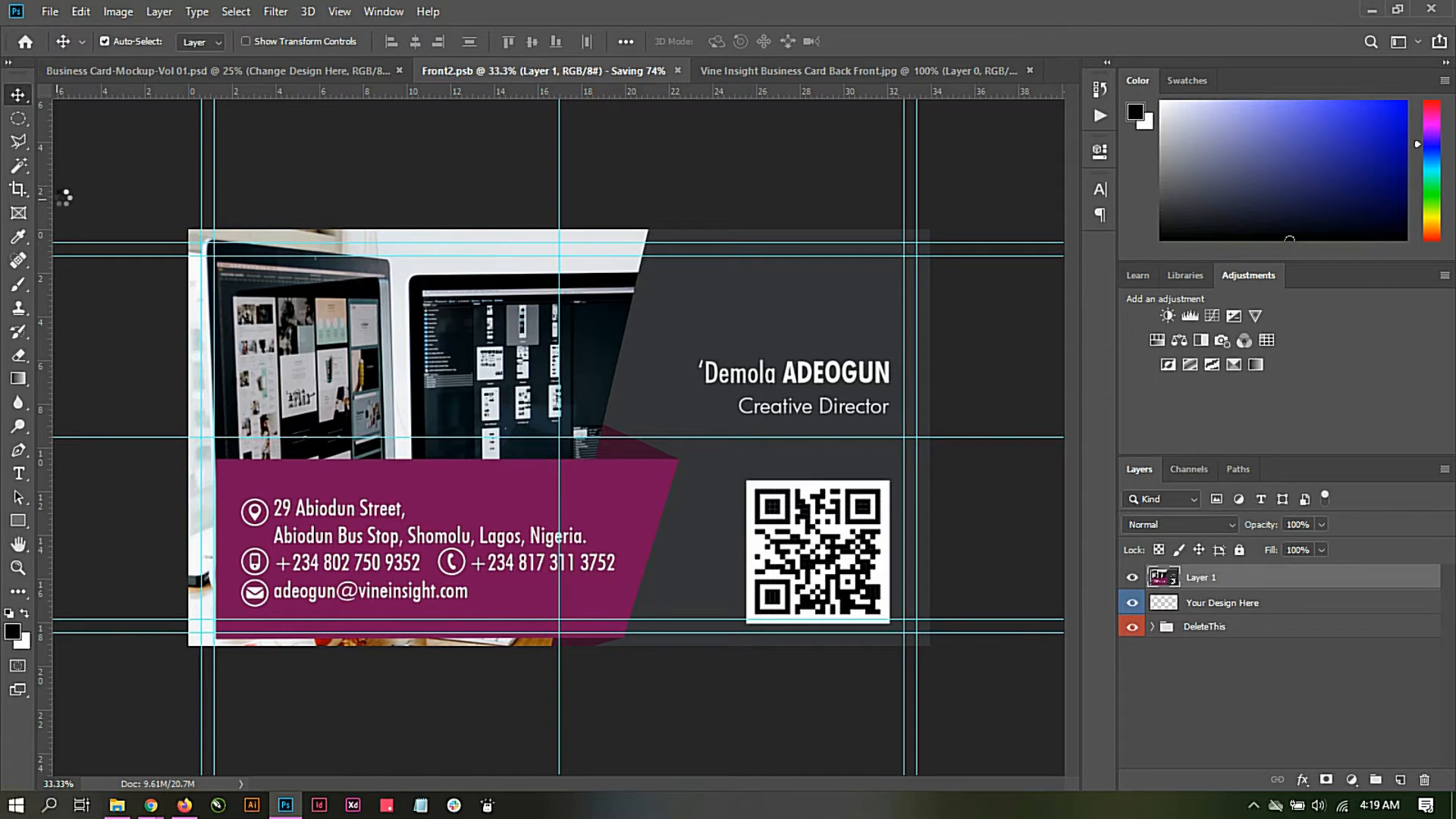
{"action": "left_click", "coordinate": [146, 71]}
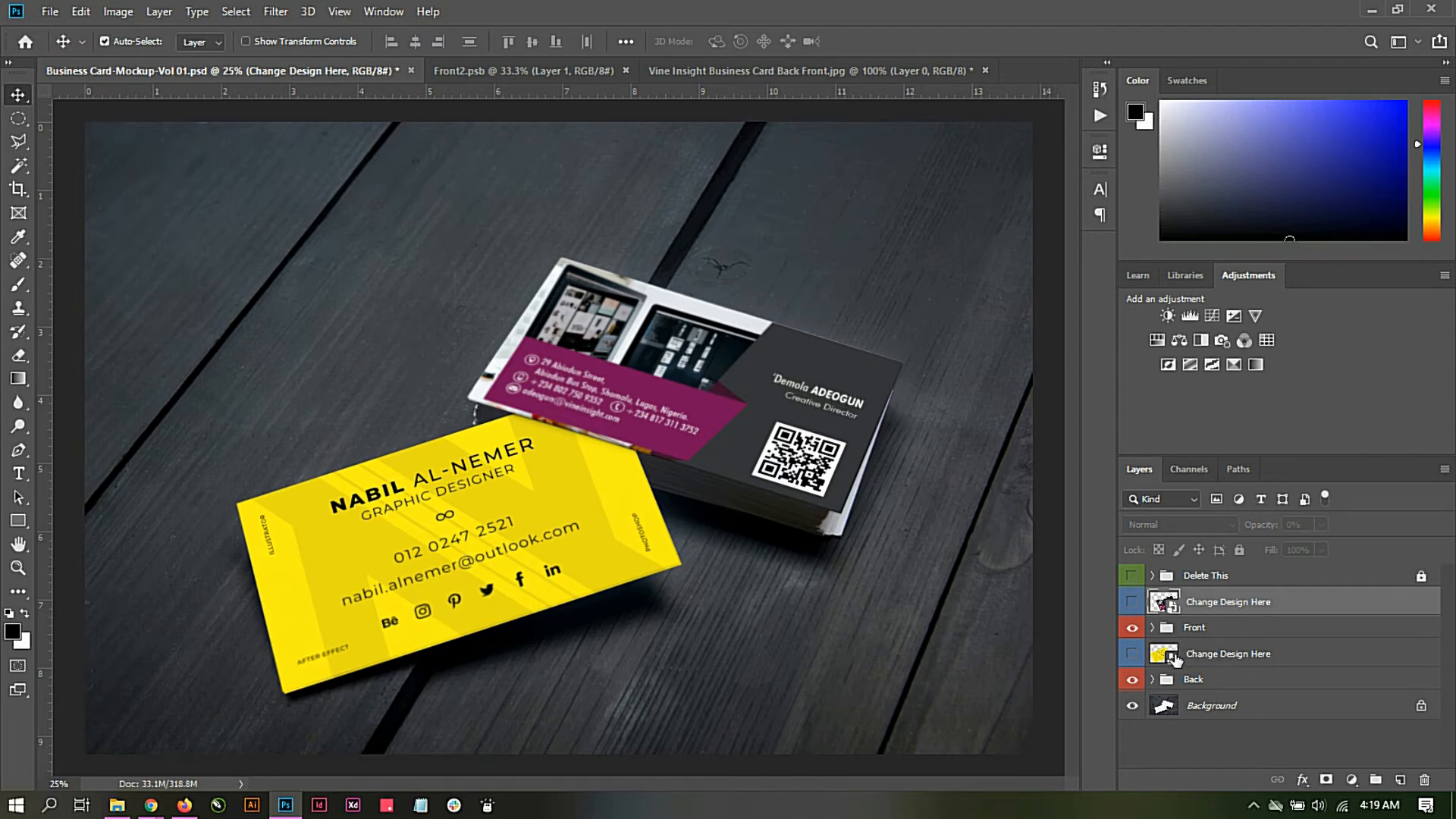
Step: Open the back card's smart object, then open Vine Insight Business Card Back.jpg with its background converted into Layer 0
{"action": "double_click", "coordinate": [1162, 657]}
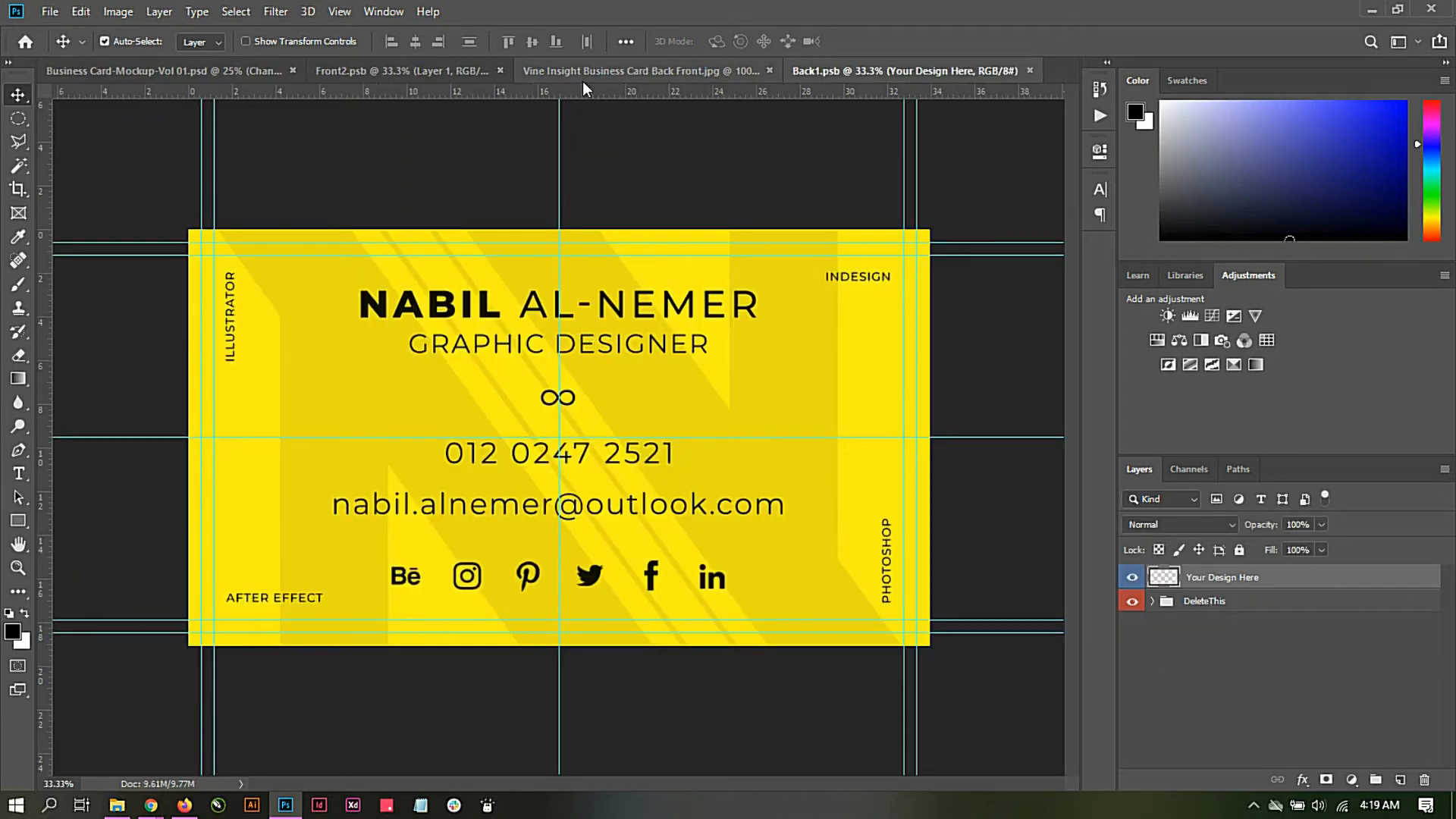
{"action": "left_click", "coordinate": [53, 8]}
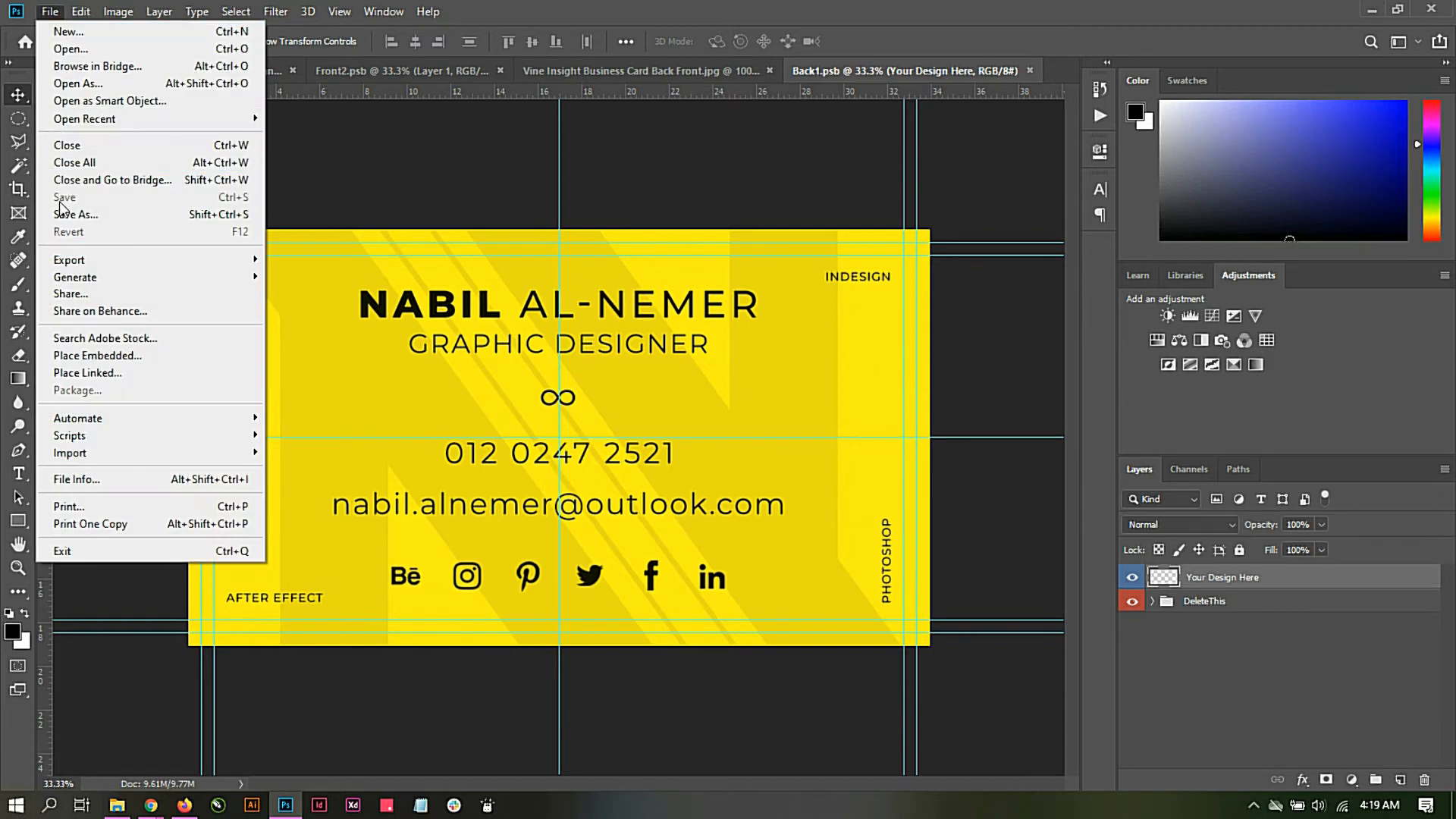
{"action": "left_click", "coordinate": [85, 50]}
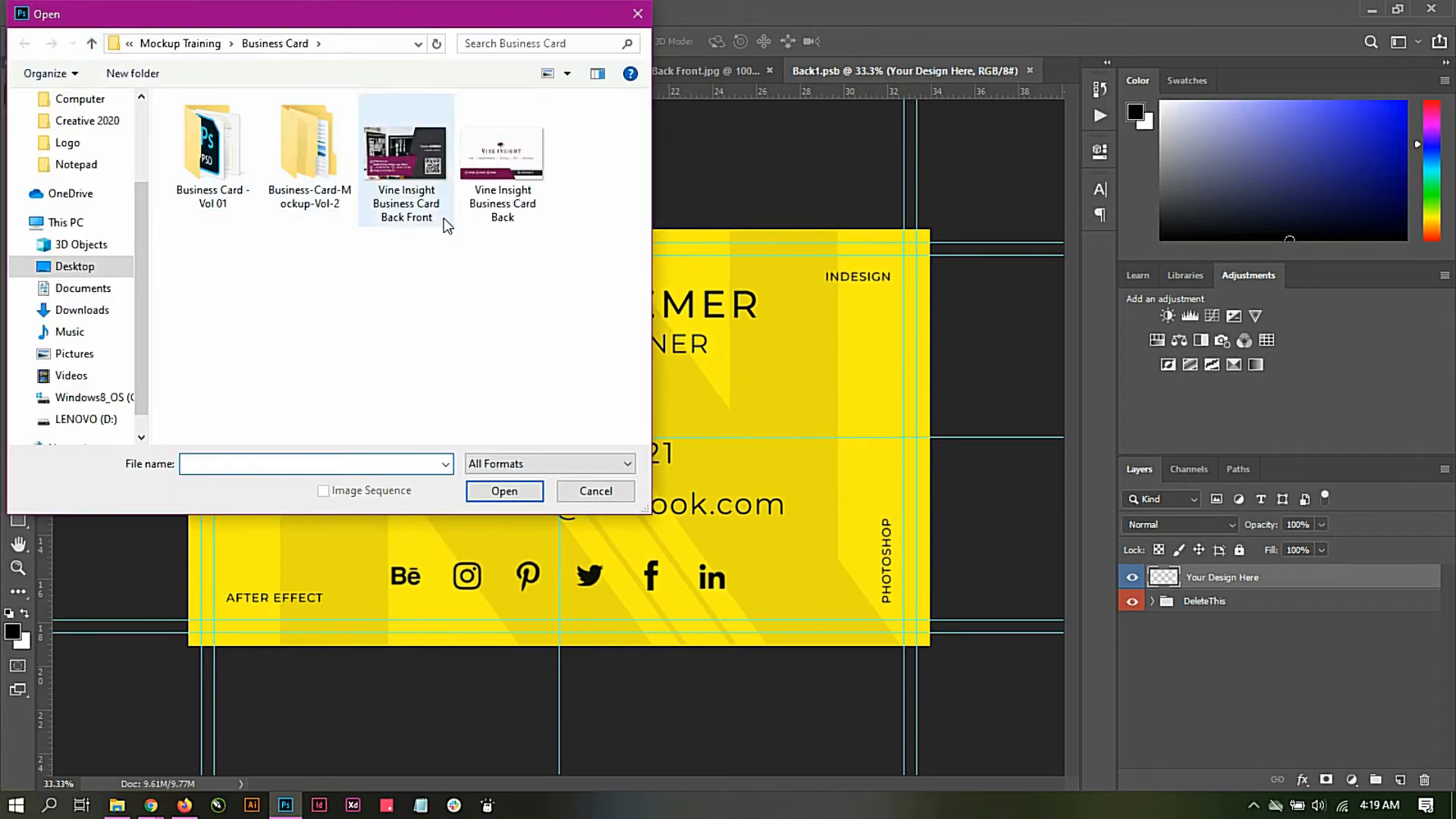
{"action": "double_click", "coordinate": [503, 171]}
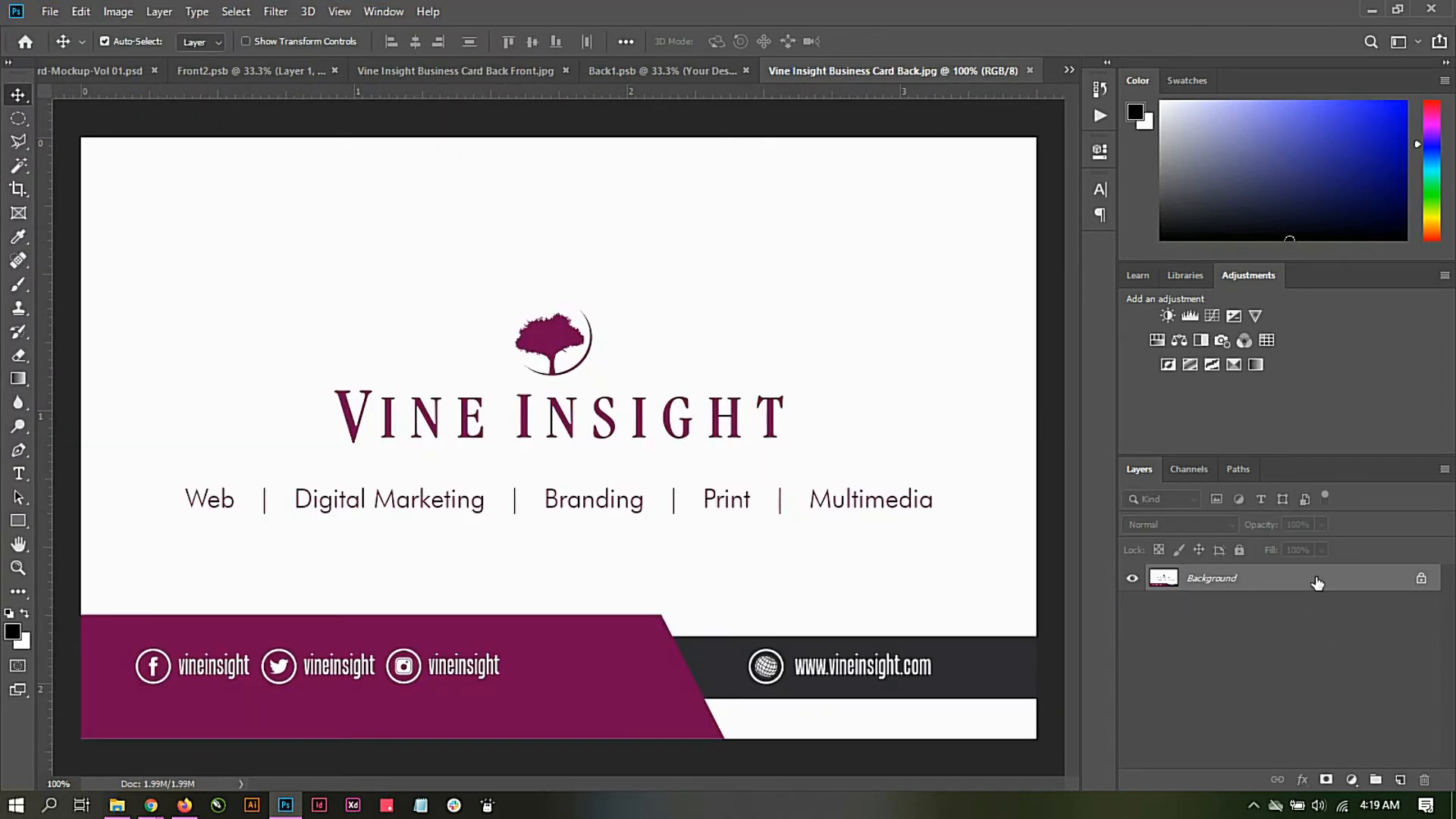
{"action": "double_click", "coordinate": [1317, 582]}
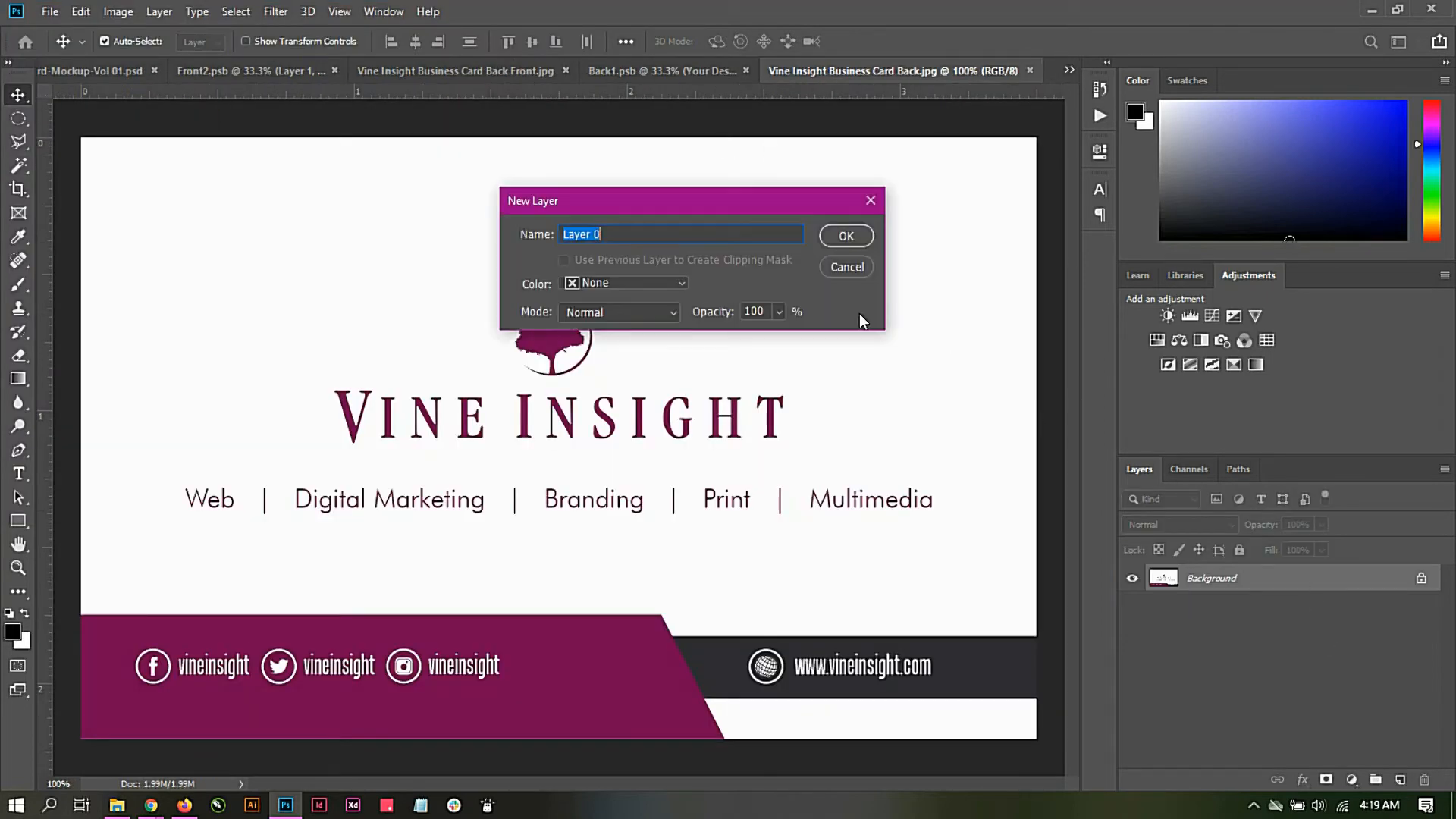
{"action": "left_click", "coordinate": [842, 236]}
Step: Bring the Vine Insight logo side into Back1.psb and scale it to 235.94% so it fills the canvas, applying the transform
{"action": "left_click_drag", "start_coordinate": [535, 381], "coordinate": [535, 424]}
{"action": "key", "text": "ctrl+t"}
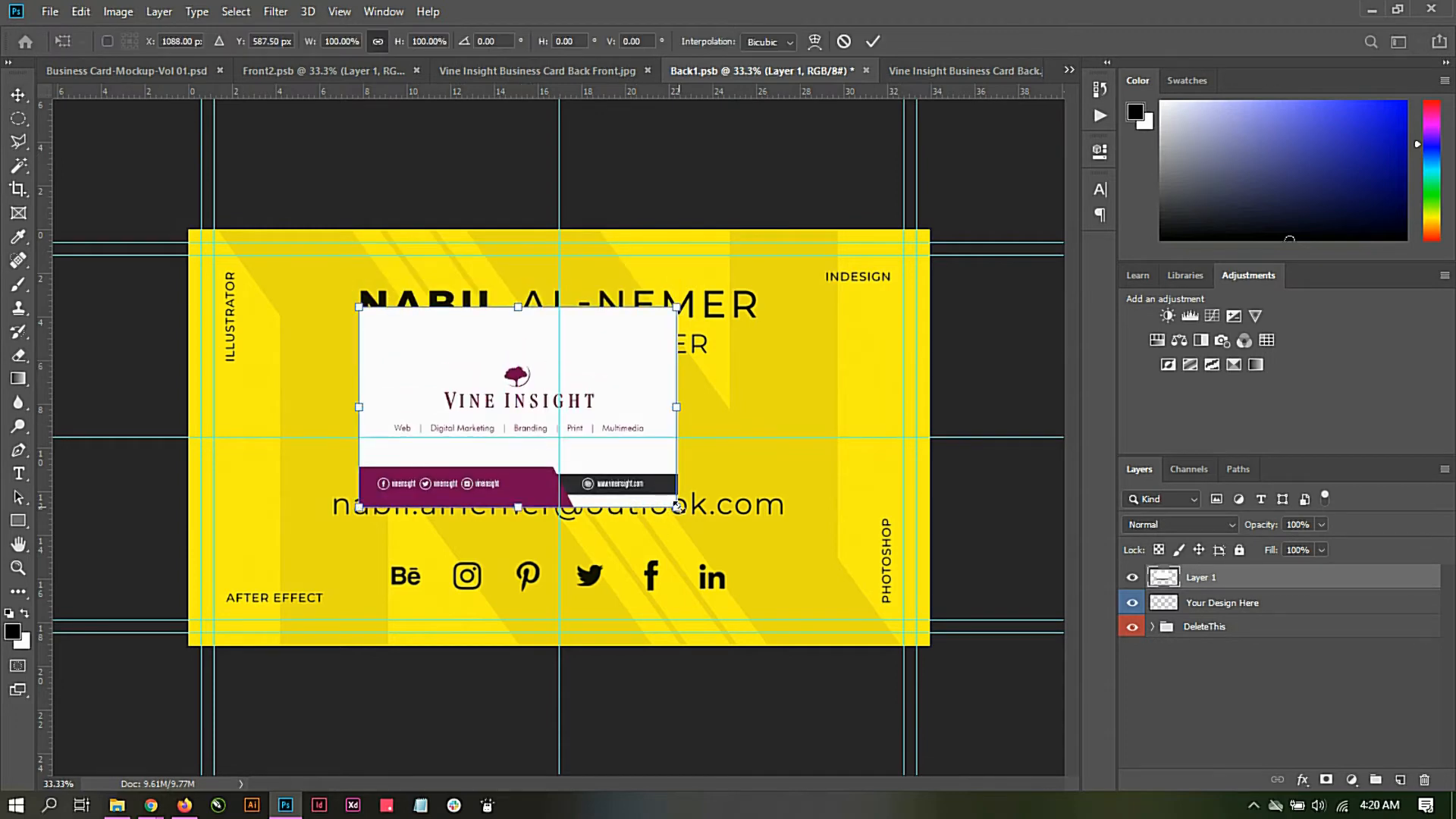
{"action": "left_click_drag", "start_coordinate": [677, 506], "coordinate": [909, 645]}
{"action": "left_click_drag", "start_coordinate": [754, 478], "coordinate": [799, 499]}
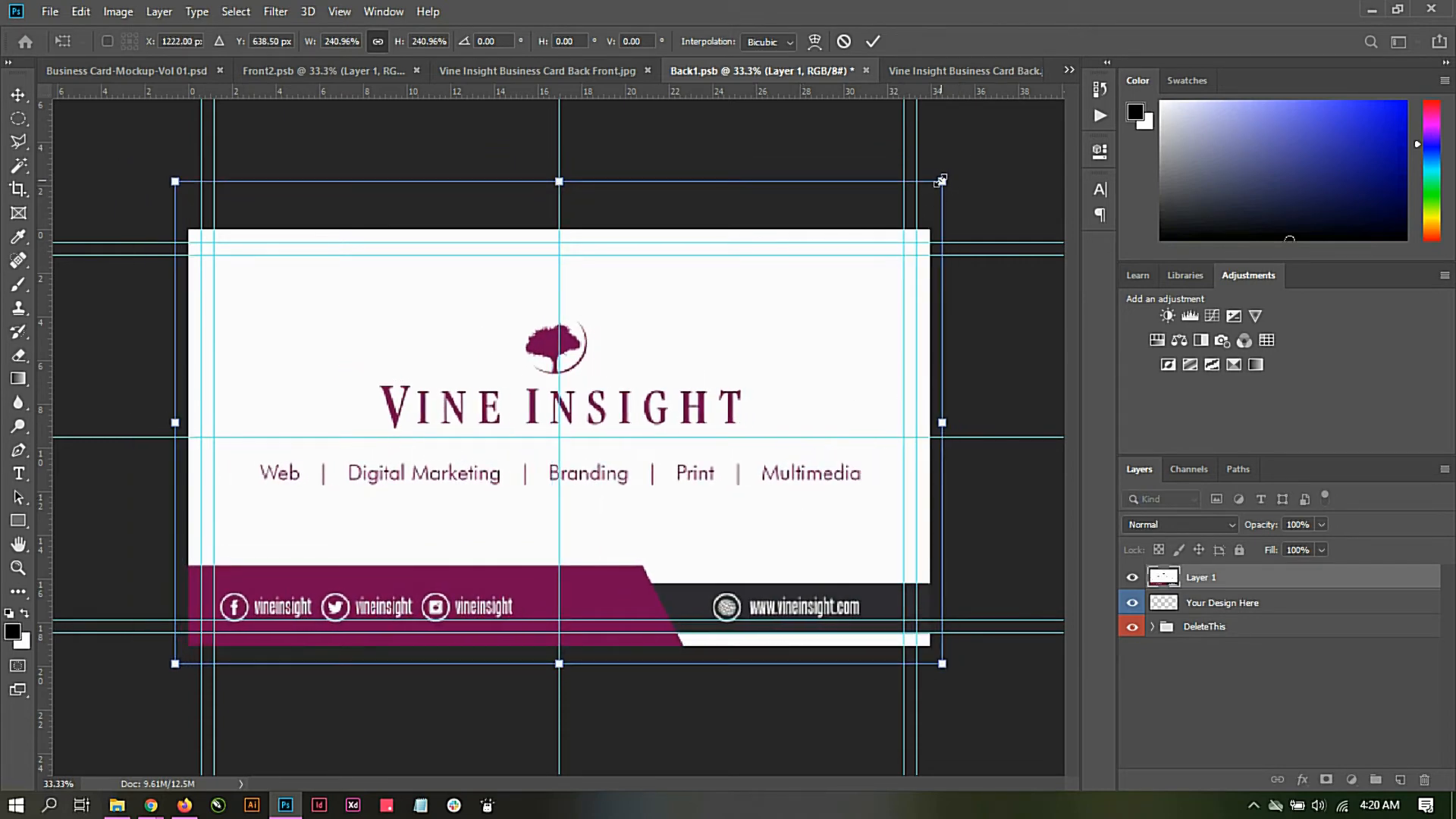
{"action": "left_click_drag", "start_coordinate": [941, 182], "coordinate": [932, 185]}
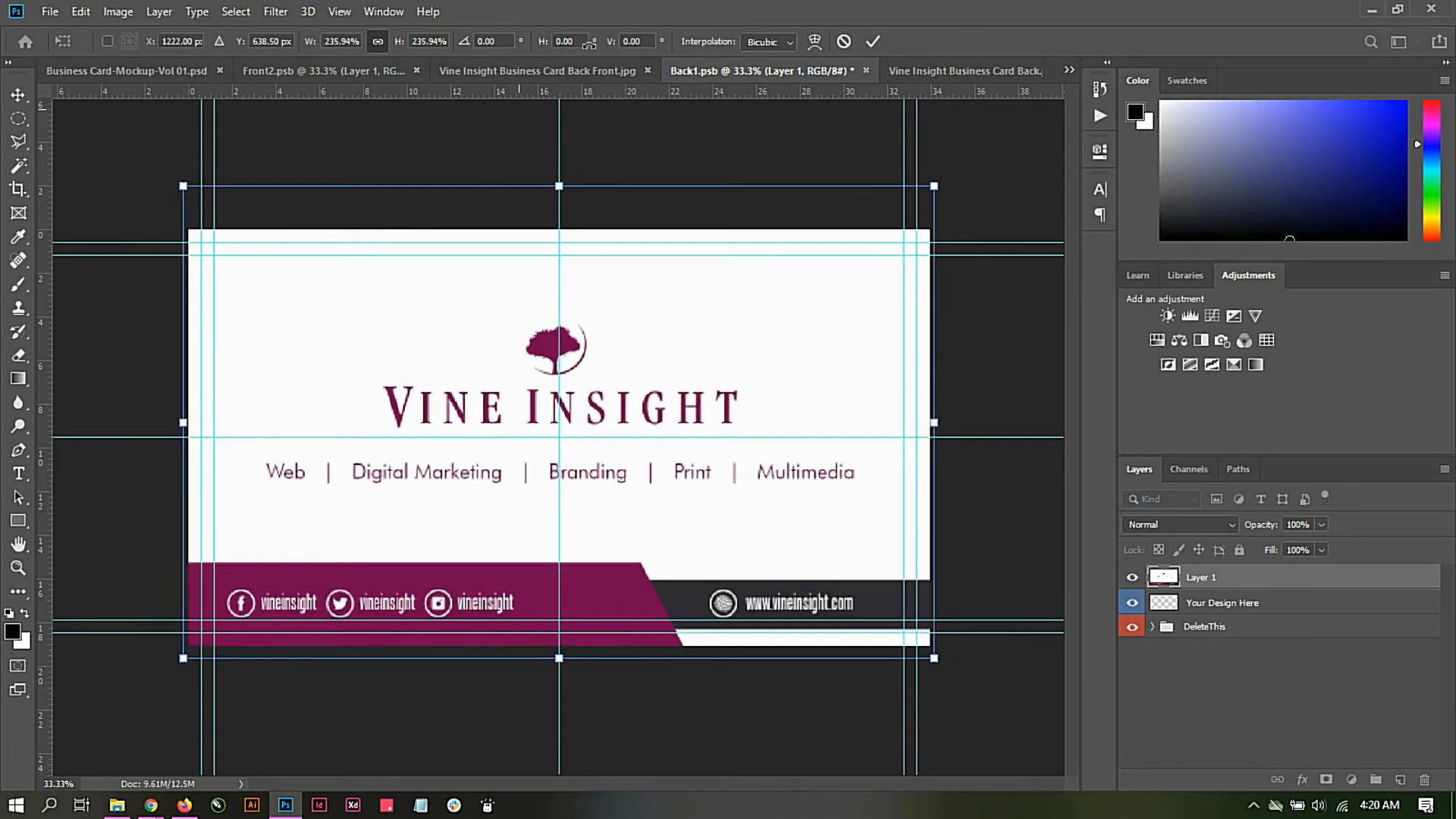
{"action": "left_click", "coordinate": [875, 42]}
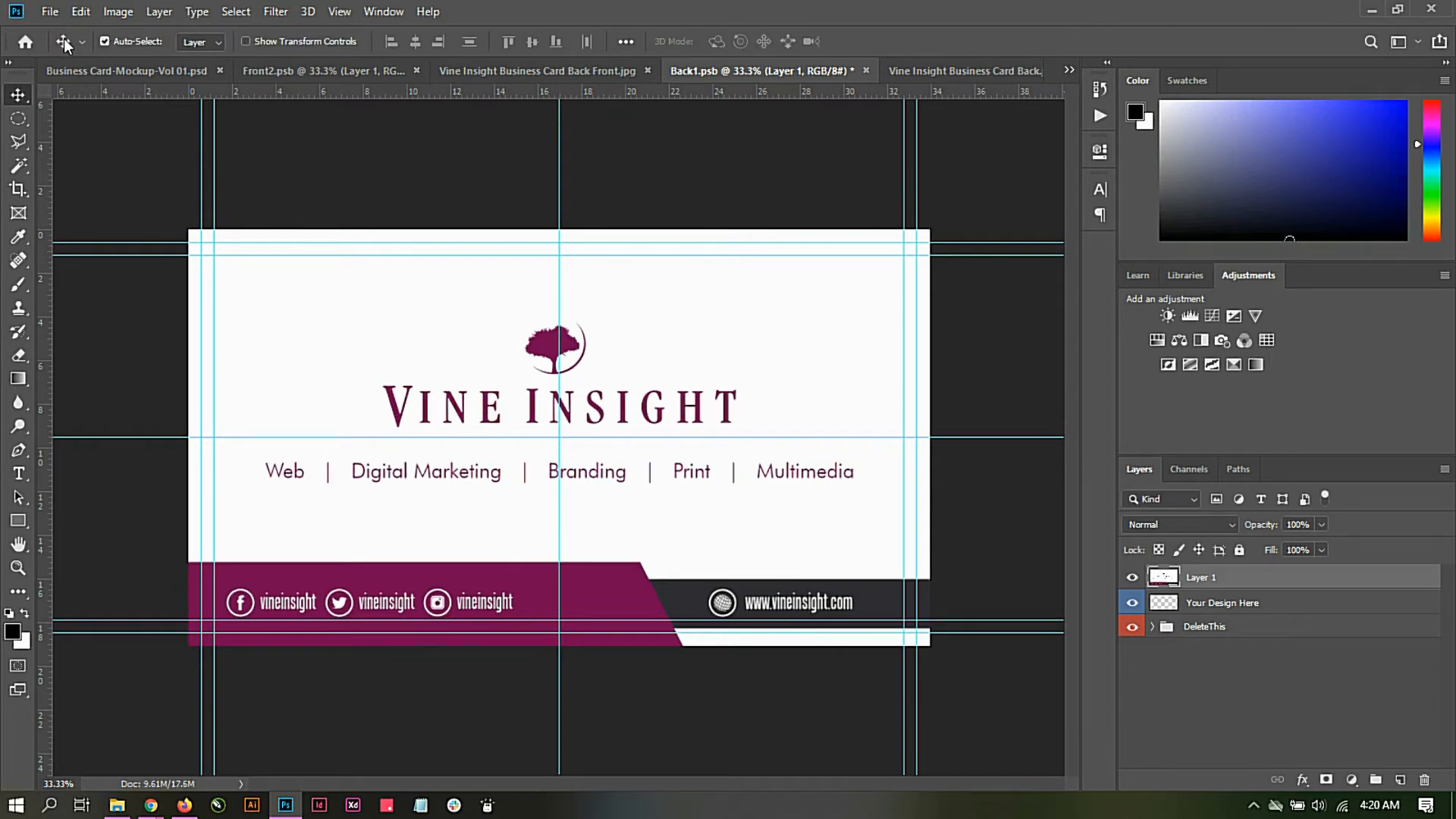
Step: Save Back1.psb and return to the Business Card-Mockup-Vol 01.psd mockup to update the back card
{"action": "left_click", "coordinate": [45, 12]}
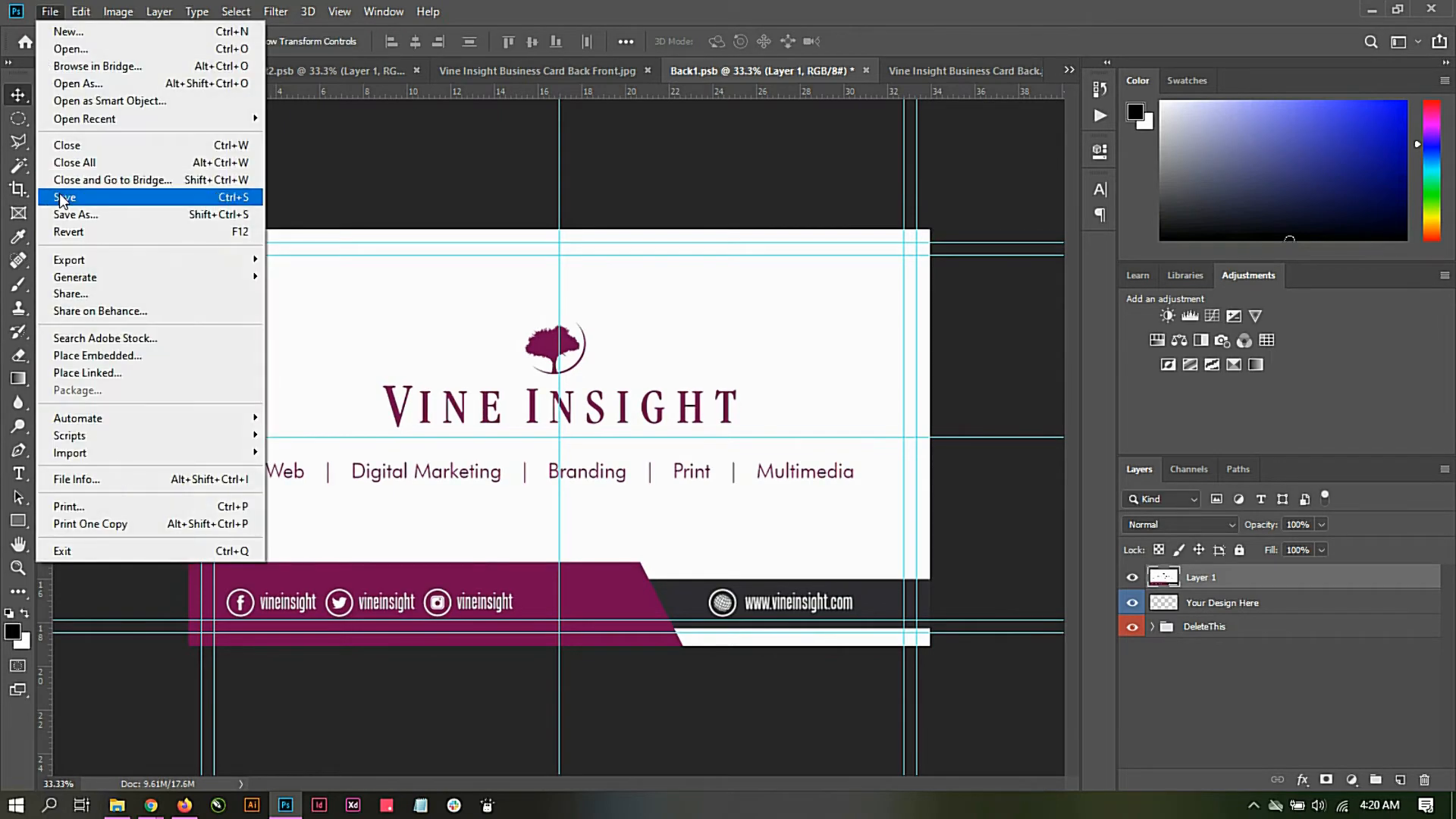
{"action": "left_click", "coordinate": [63, 200]}
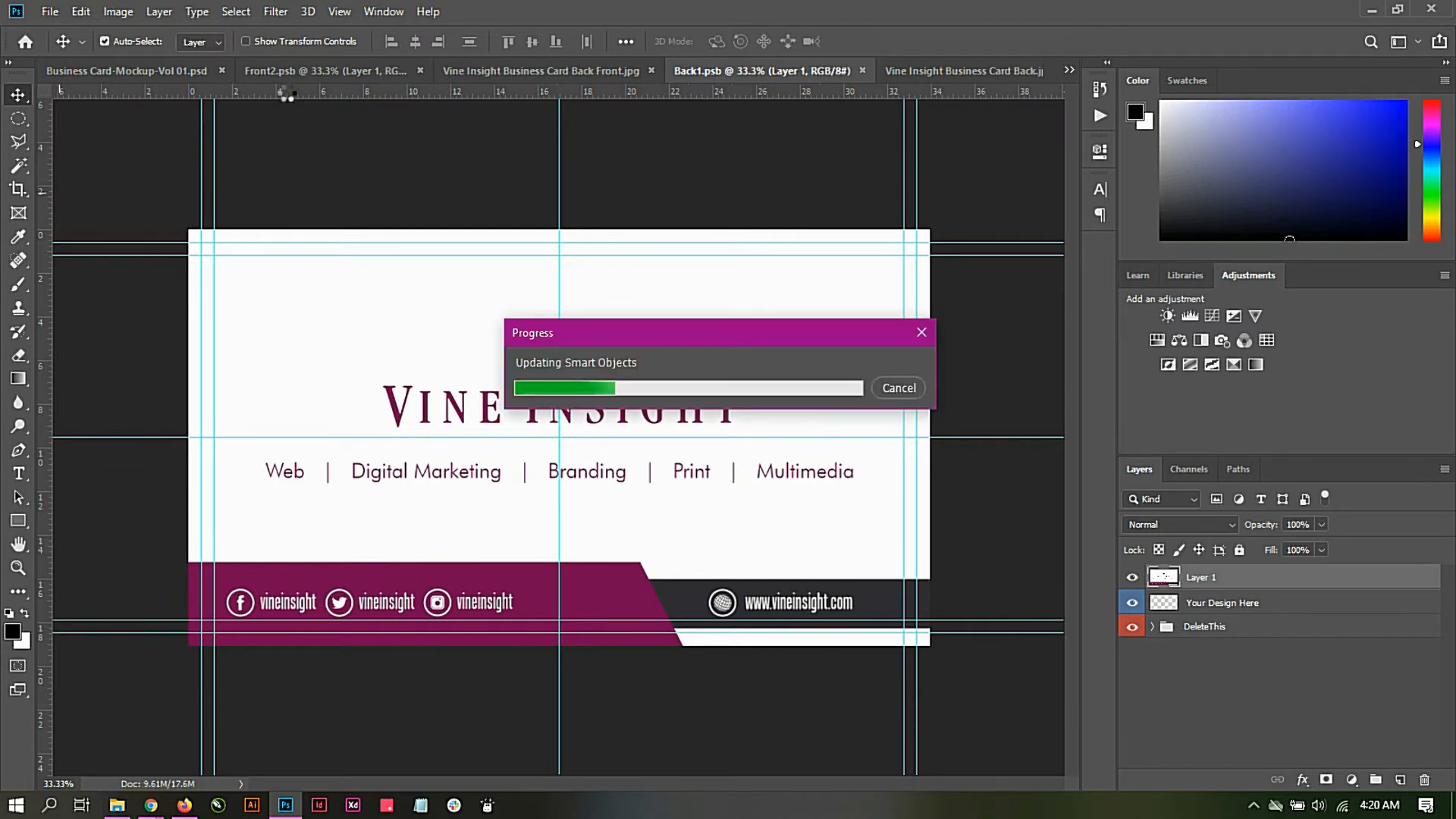
{"action": "left_click", "coordinate": [162, 72]}
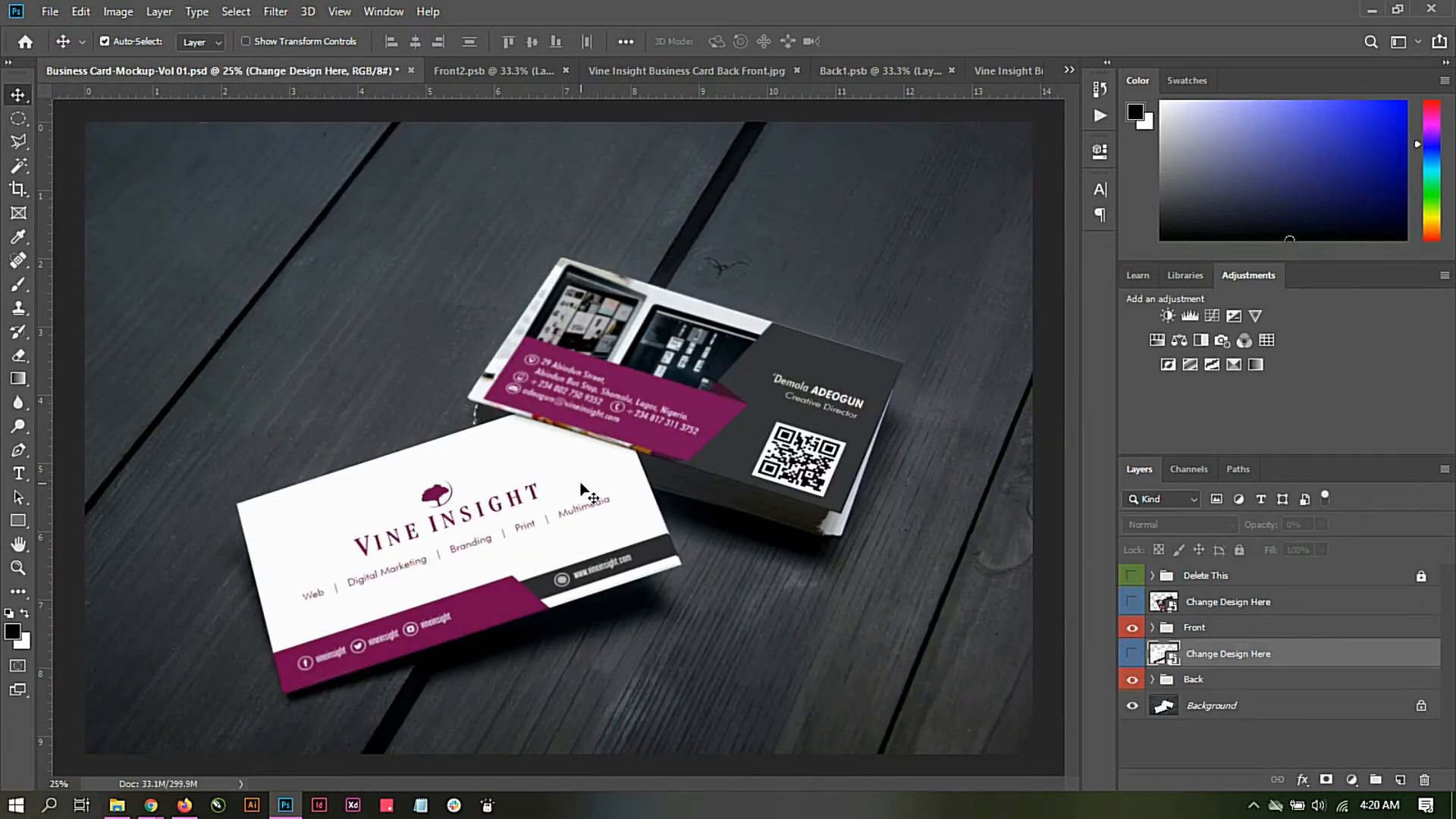
Step: Set up a Save As copy of the business card mockup in the Mockup Training folder with JPEG as the file type
{"action": "left_click", "coordinate": [49, 11]}
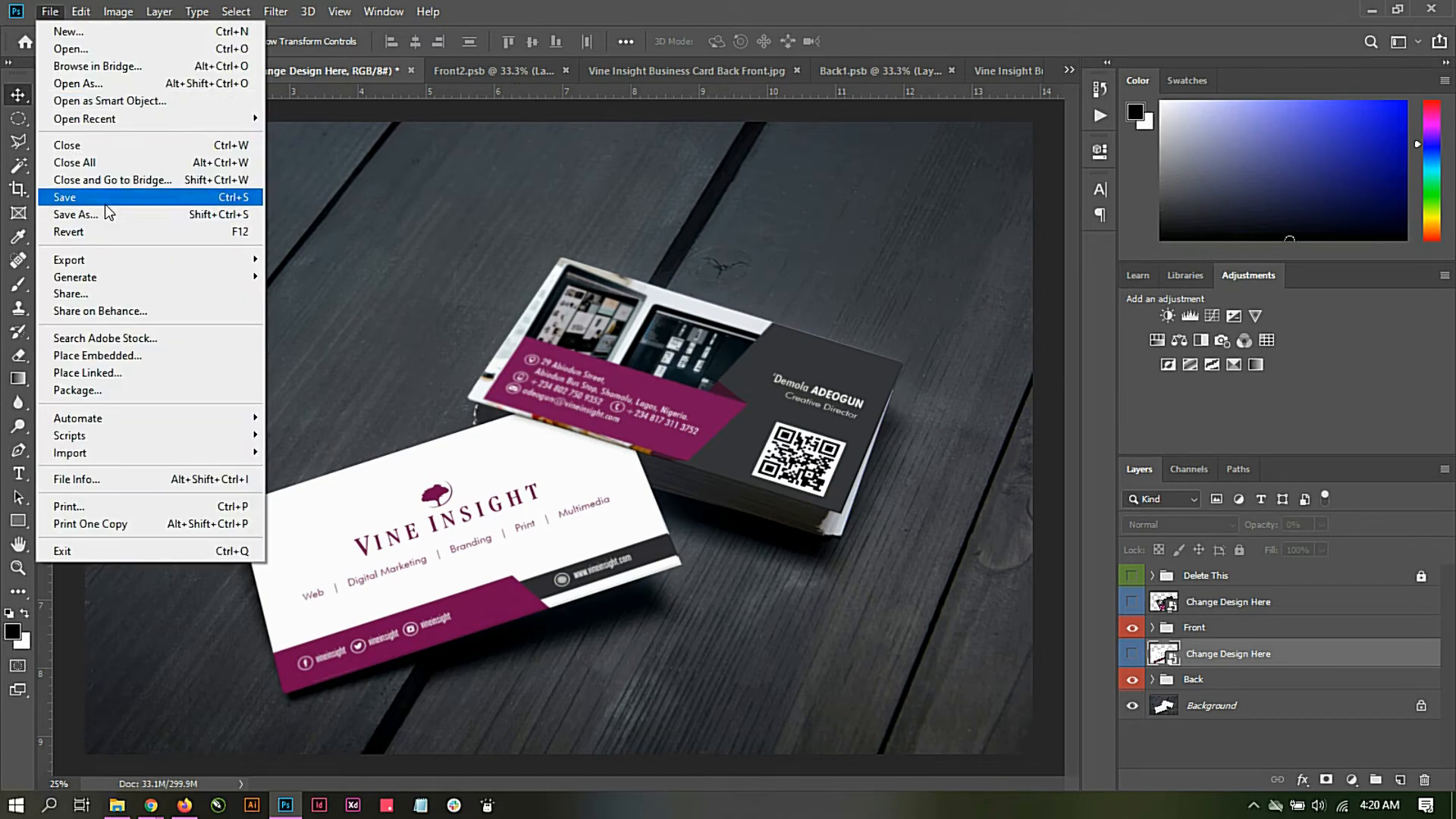
{"action": "left_click", "coordinate": [103, 208]}
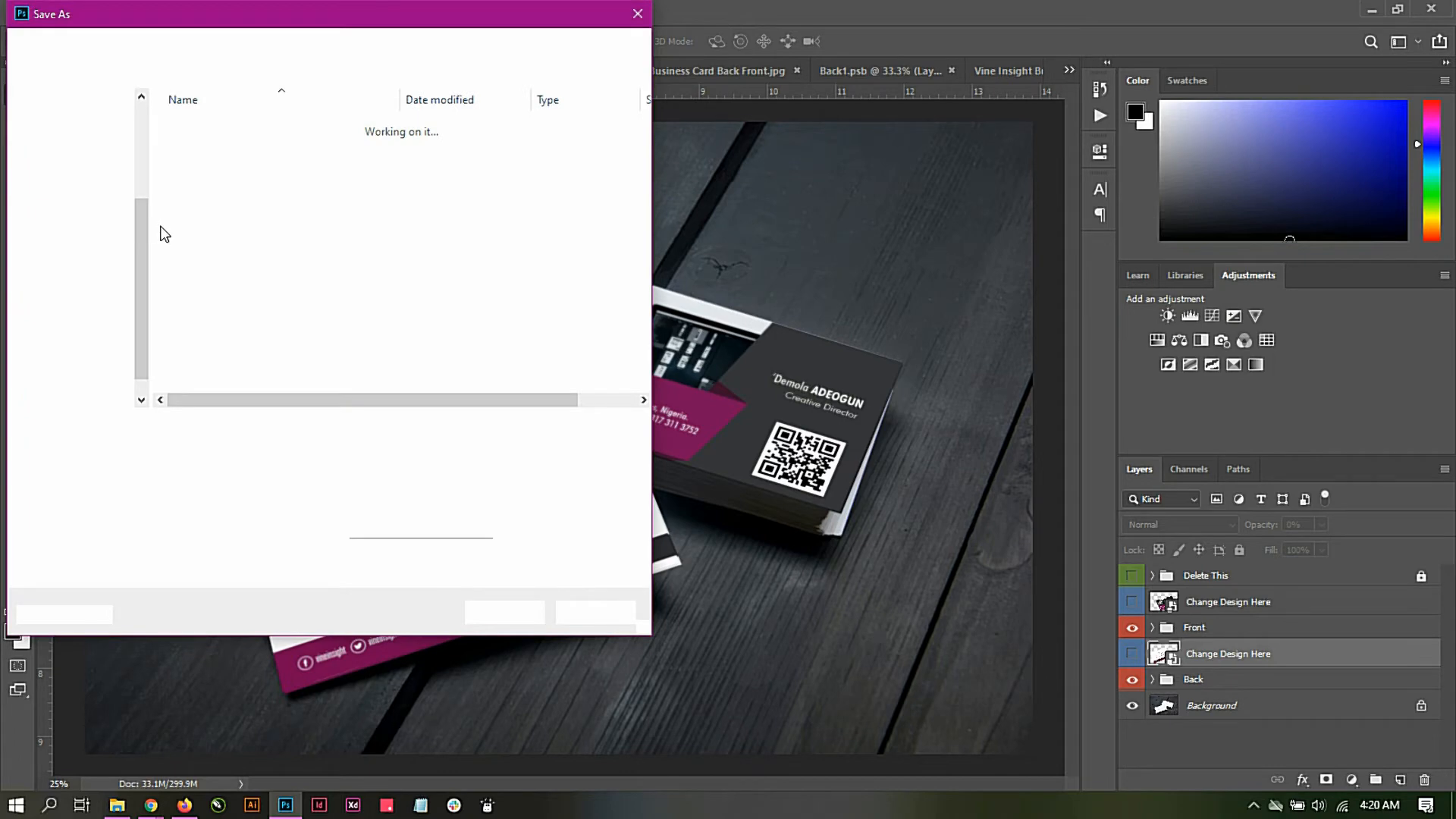
{"action": "left_click", "coordinate": [173, 43]}
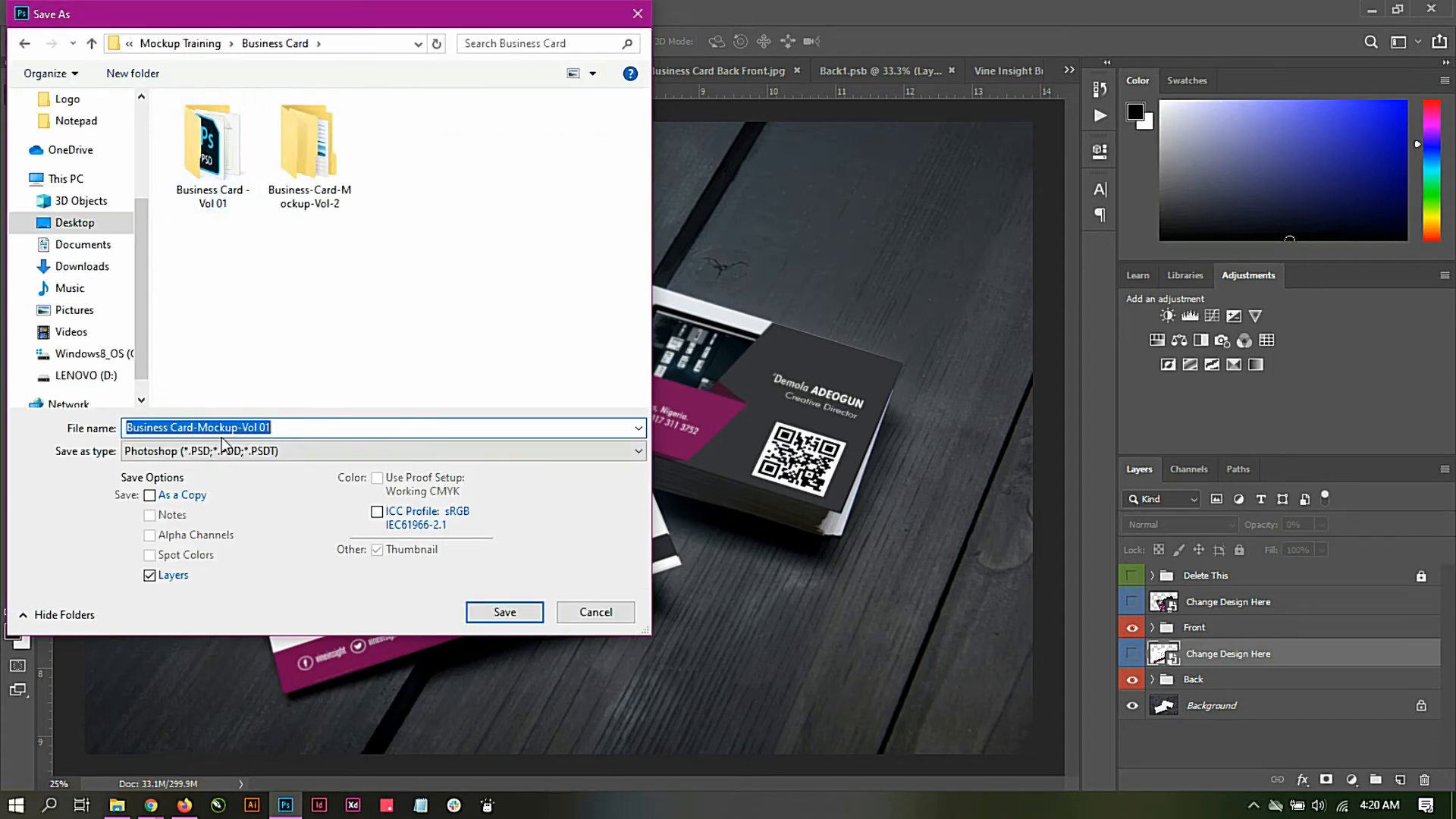
{"action": "left_click", "coordinate": [176, 44]}
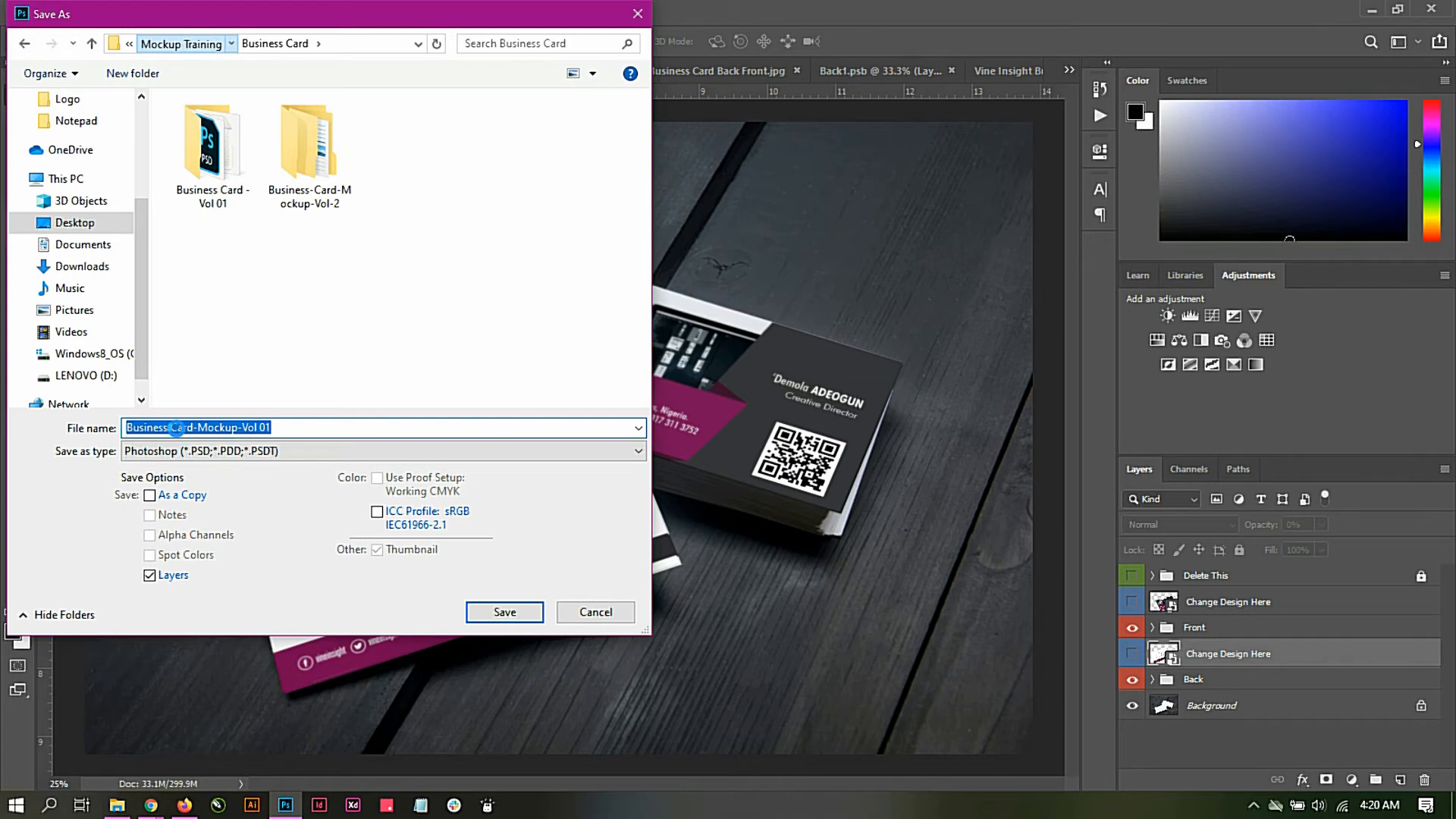
{"action": "left_click", "coordinate": [207, 452]}
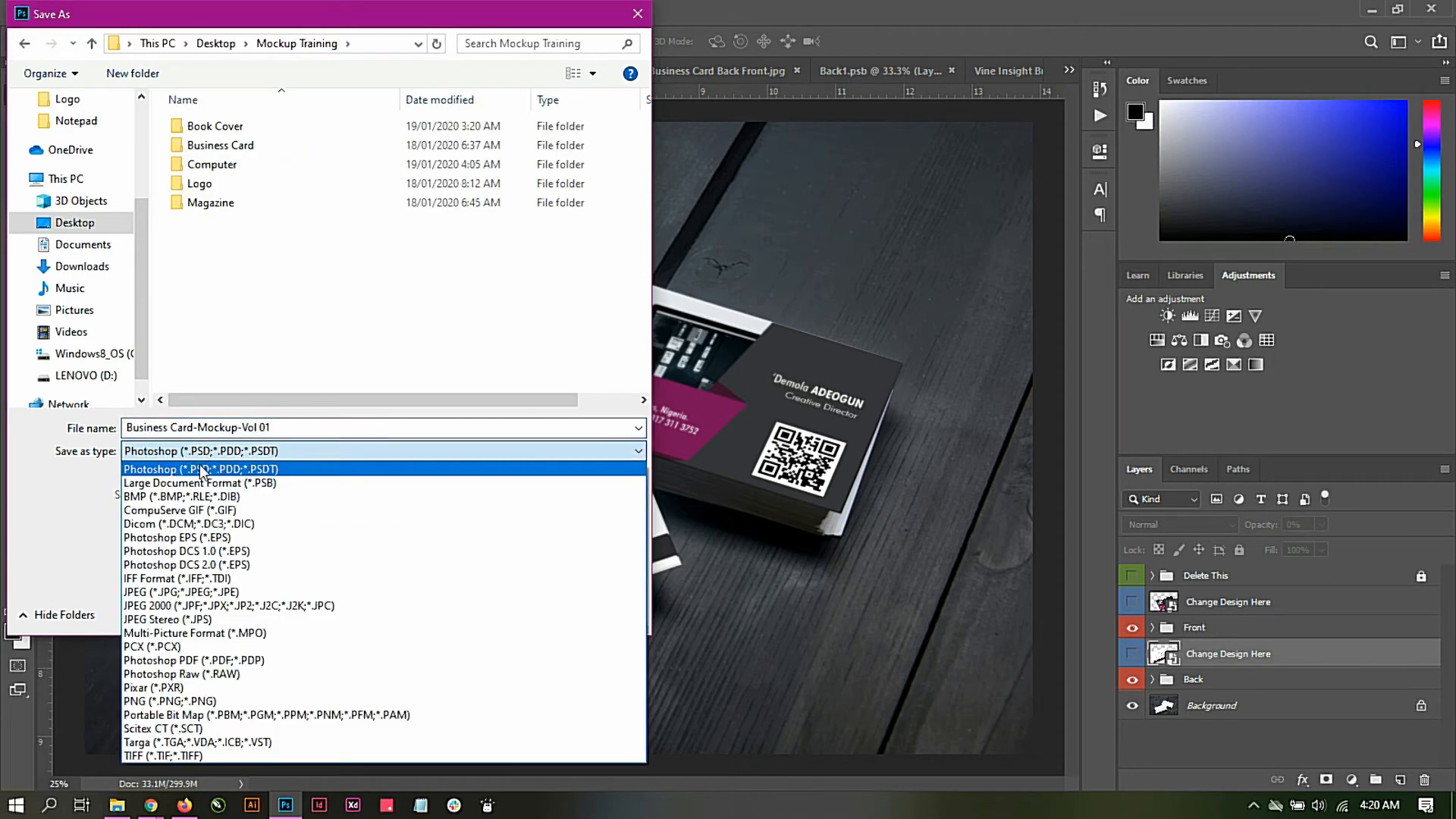
{"action": "left_click", "coordinate": [191, 593]}
Step: Try to save the JPEG copy under the name Business Card, and return to the Mockup Training folder
{"action": "left_click", "coordinate": [263, 431]}
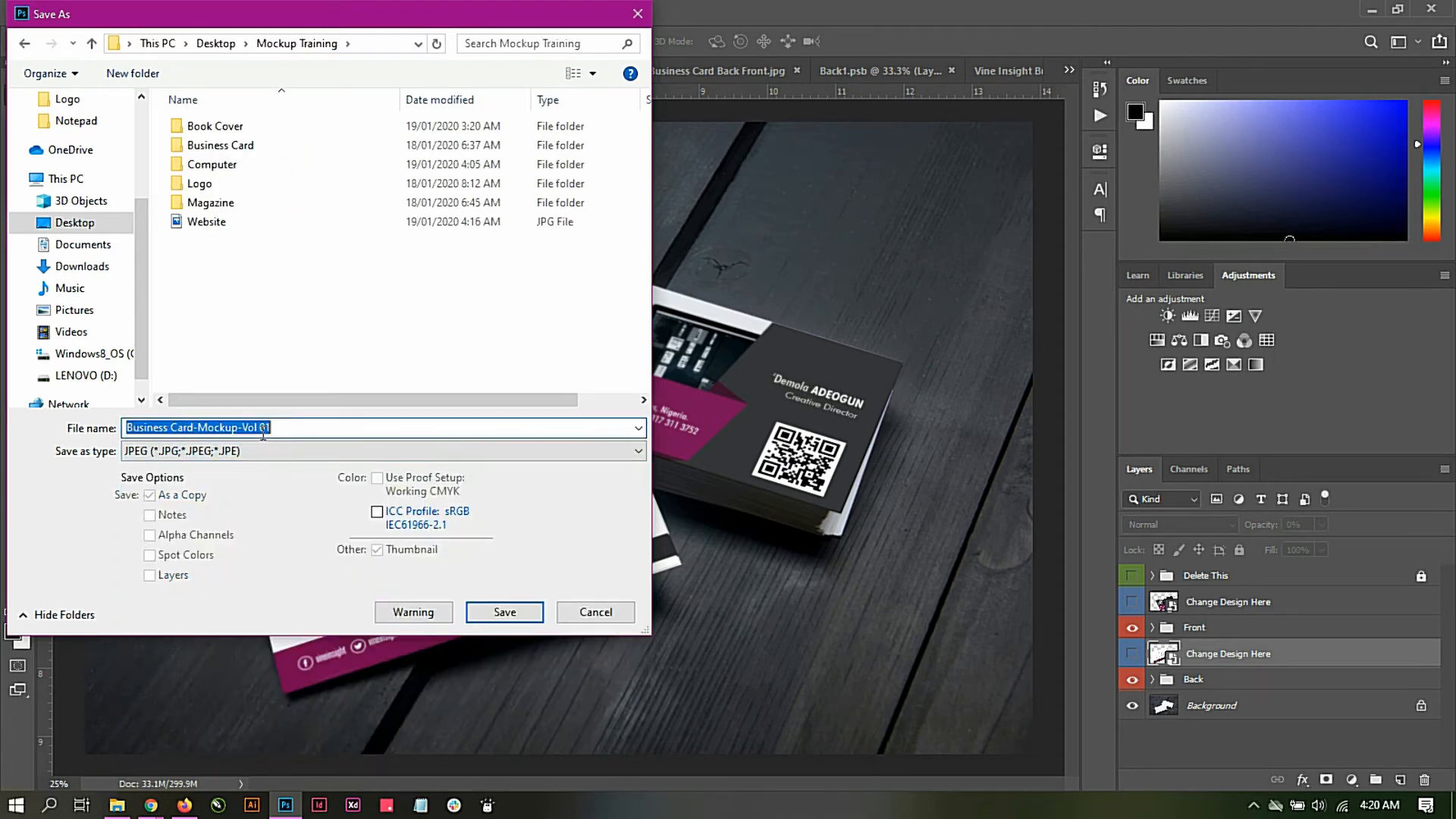
{"action": "type", "text": "Busi"}
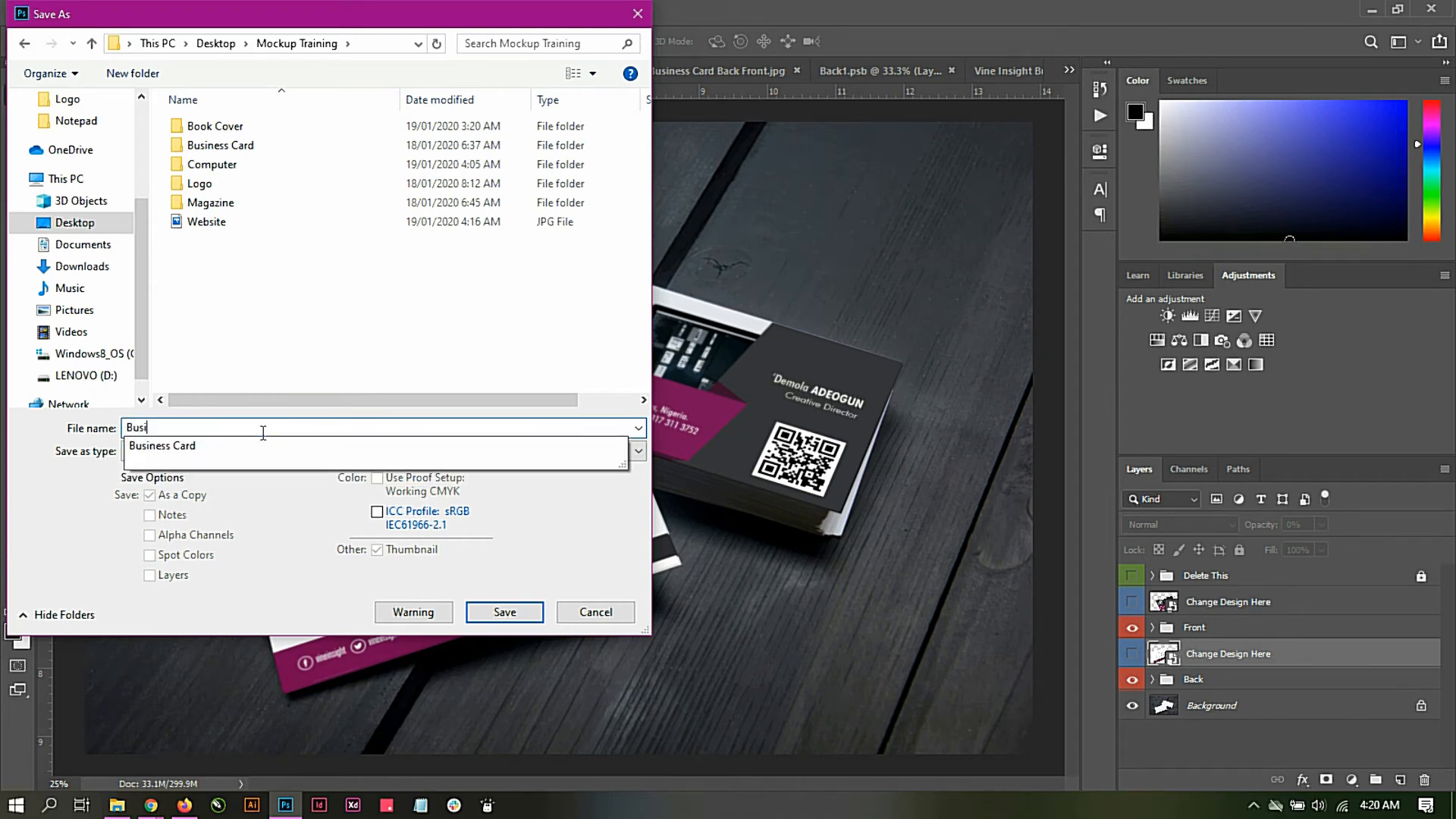
{"action": "left_click", "coordinate": [257, 445]}
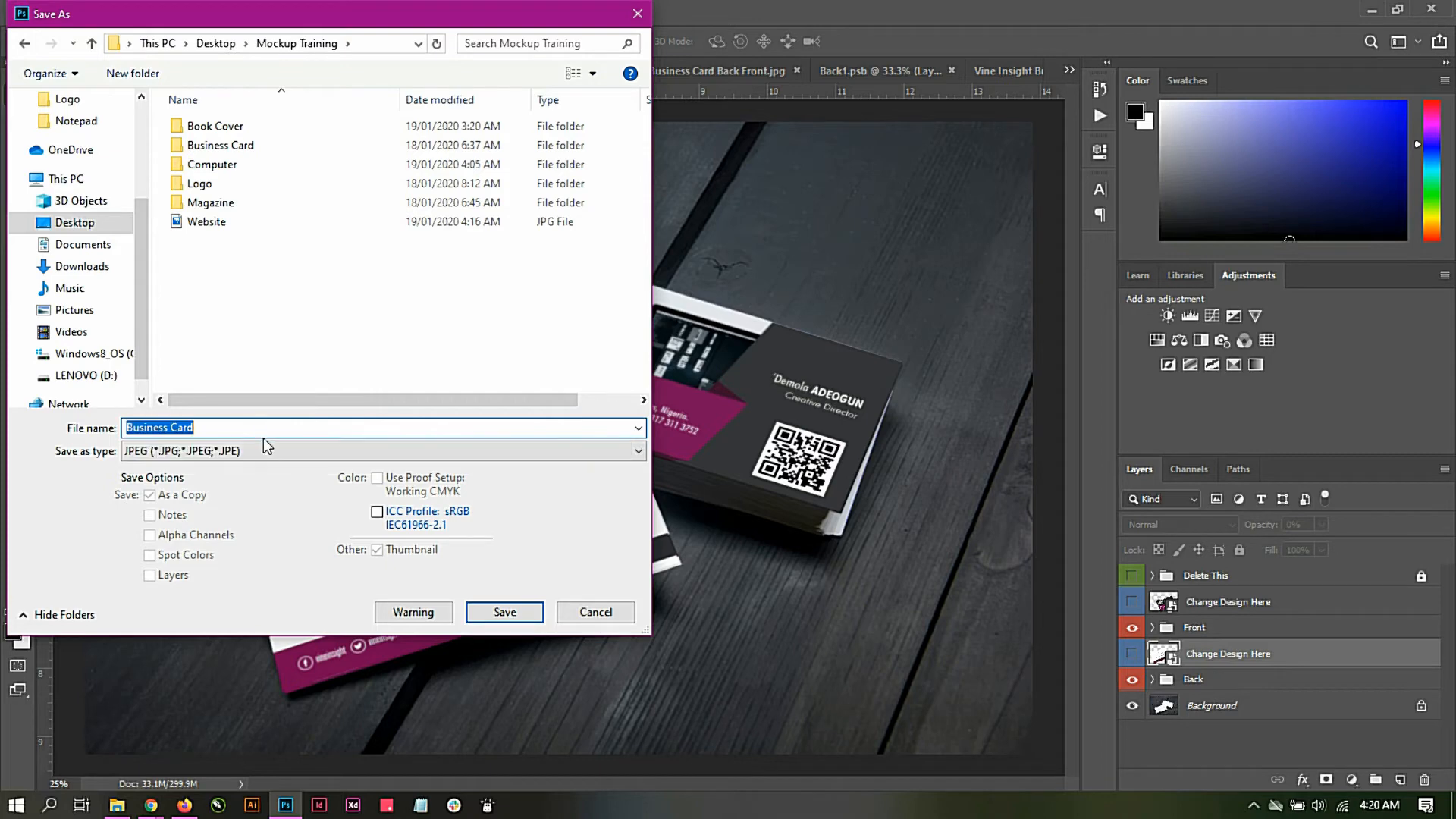
{"action": "left_click", "coordinate": [499, 609]}
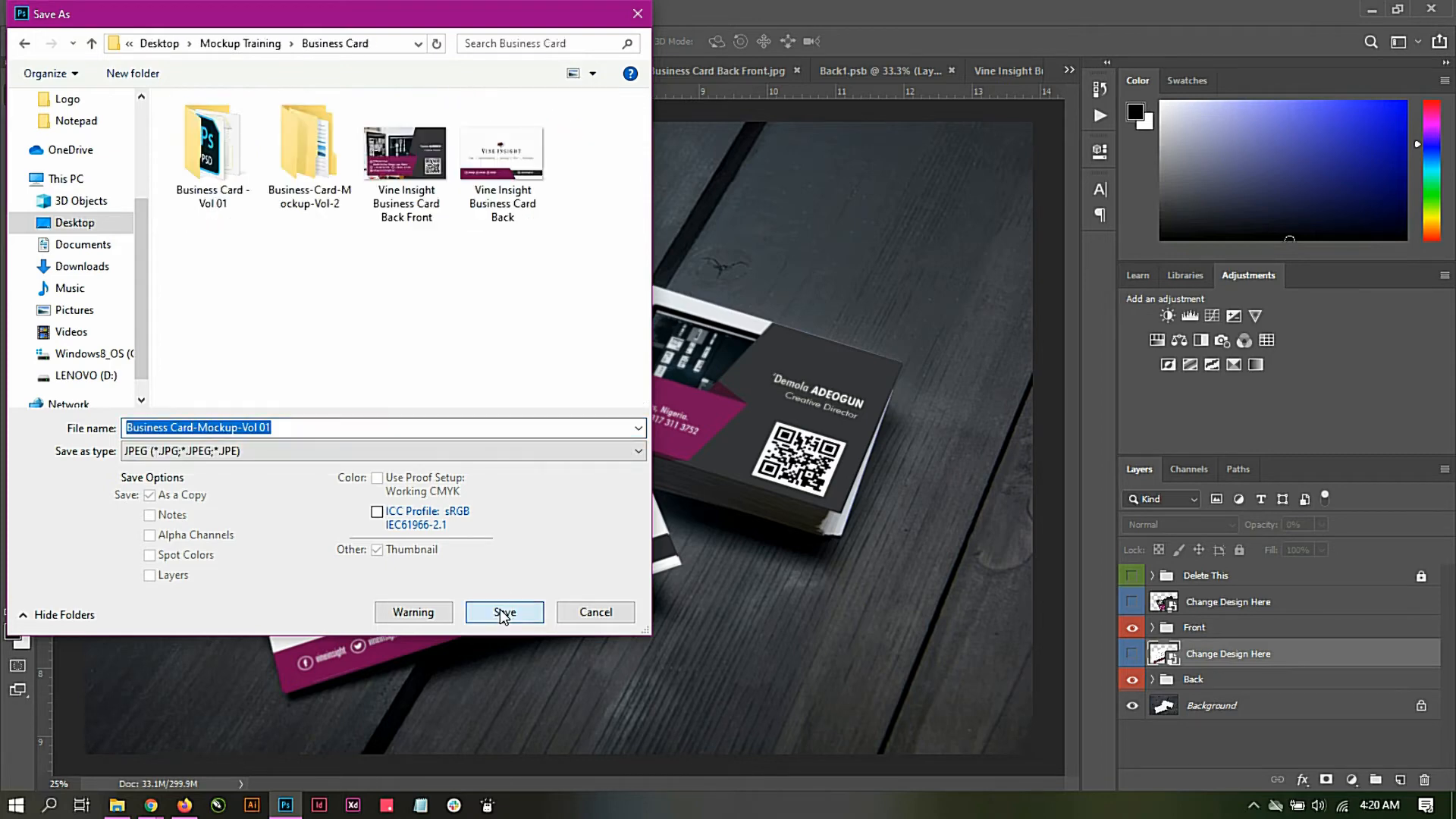
{"action": "left_click", "coordinate": [197, 46]}
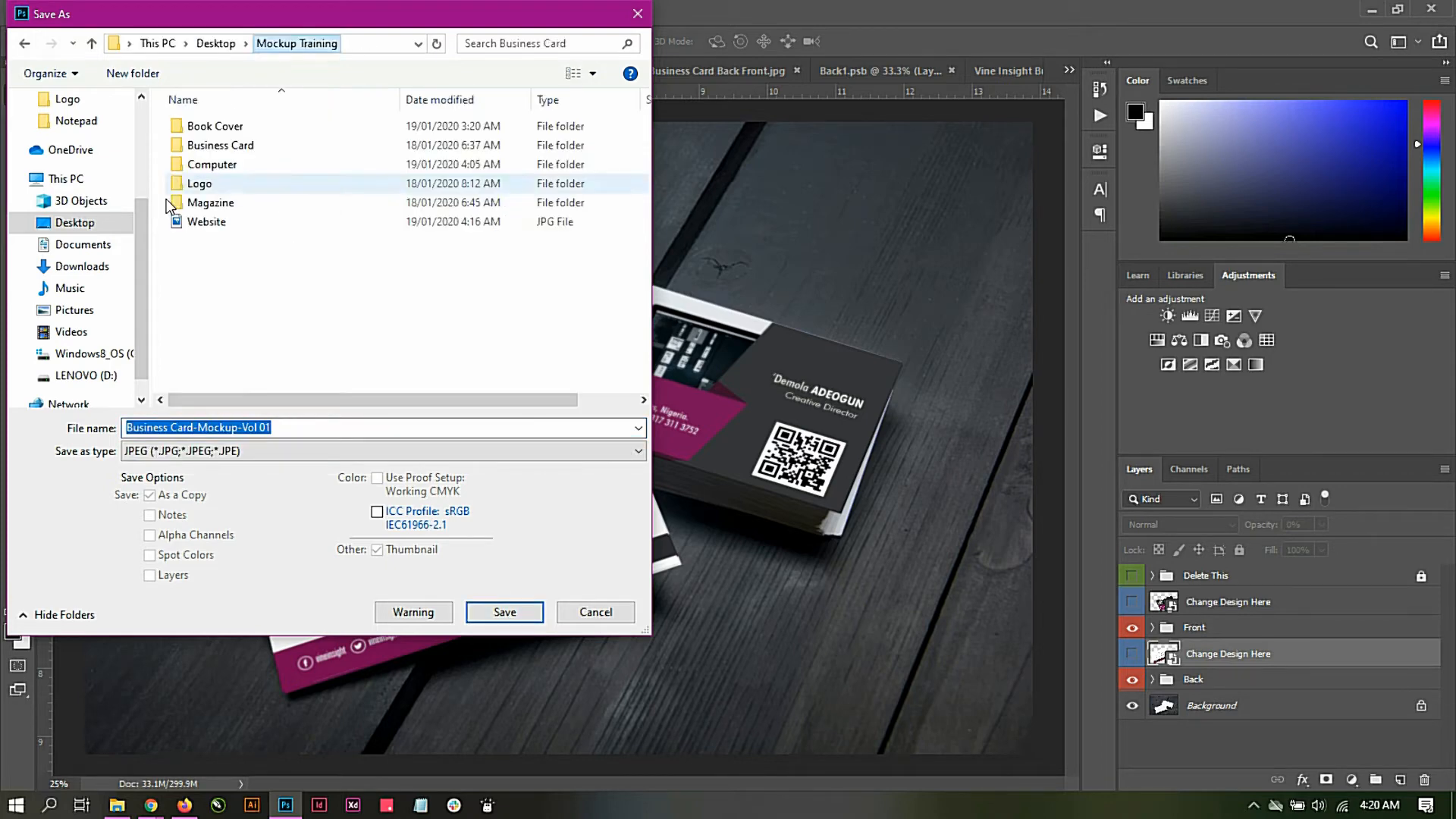
Step: Save the JPEG copy as Business Card Presentation with Maximum quality 12 and the Baseline ("Standard") format
{"action": "type", "text": "B"}
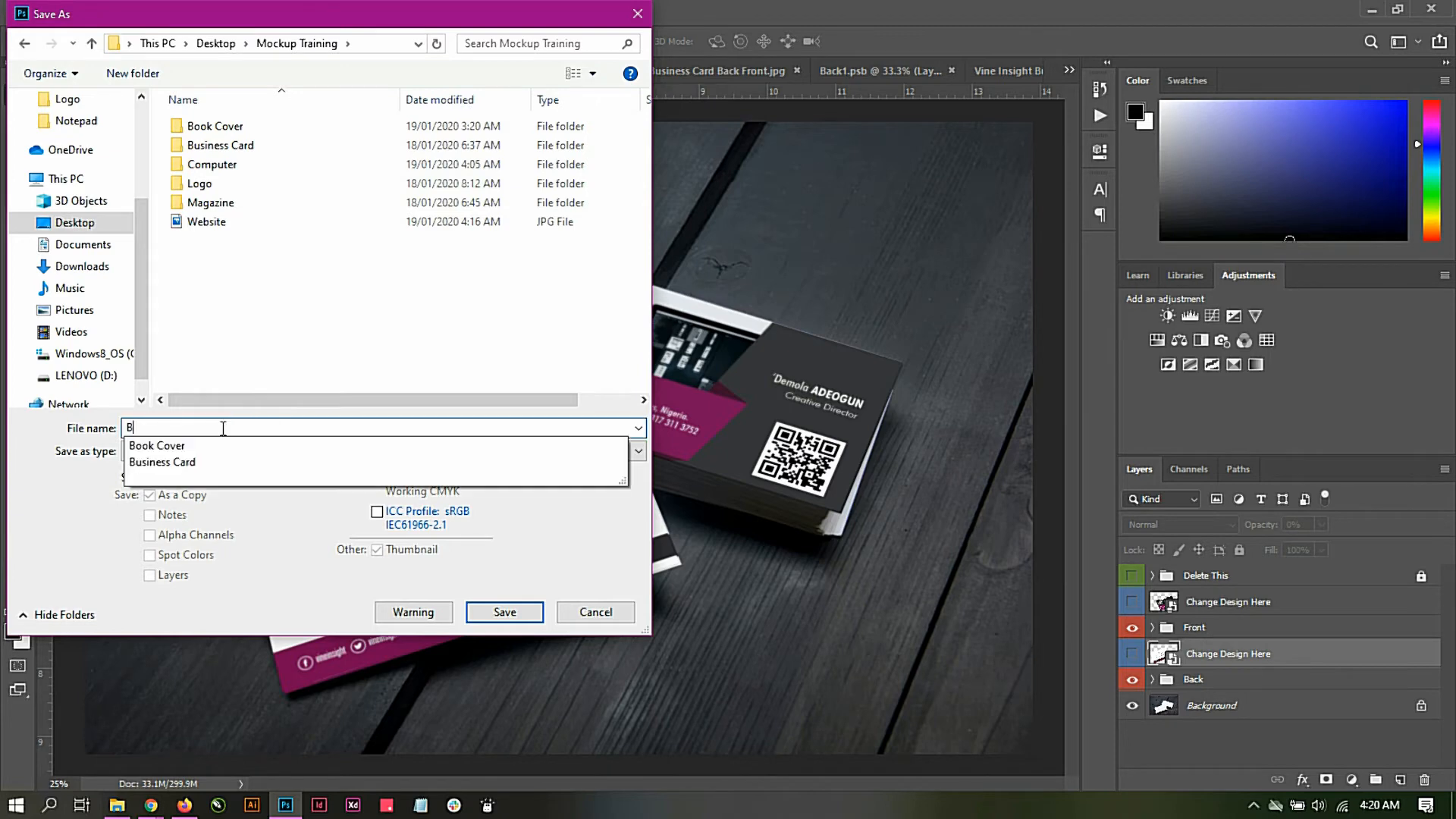
{"action": "type", "text": "usiness Ca"}
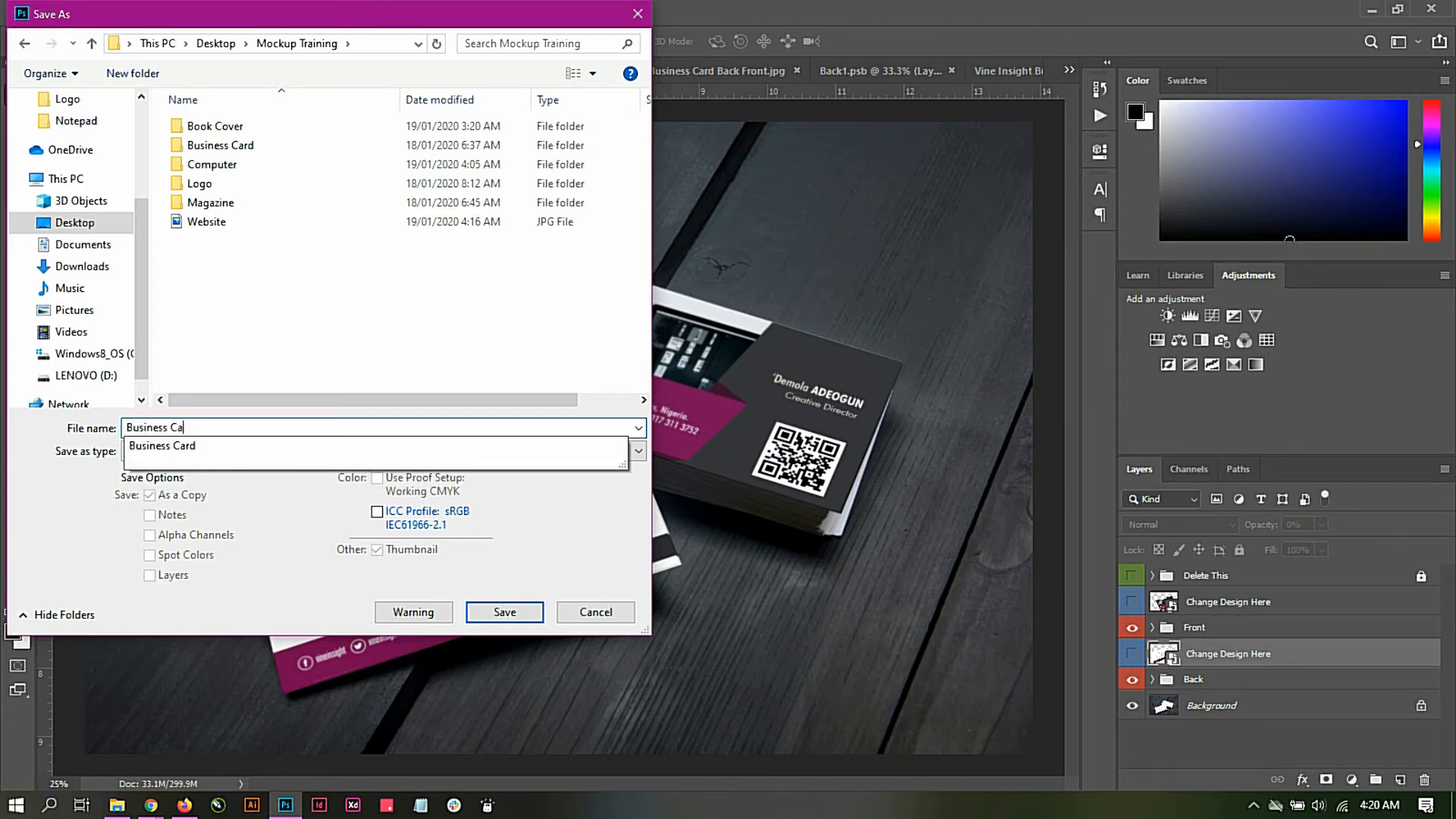
{"action": "type", "text": "rd Presentation"}
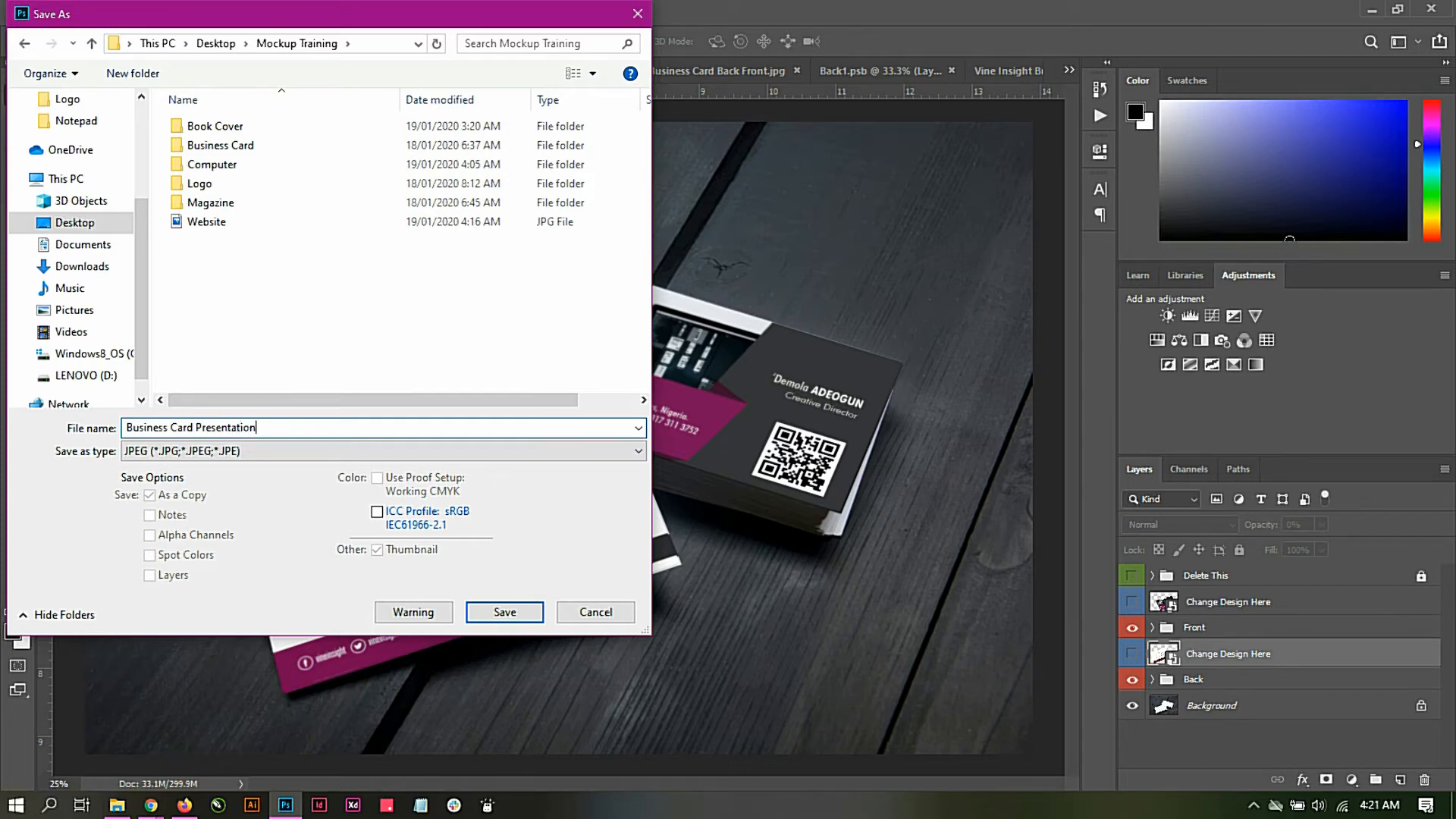
{"action": "key", "text": "Return"}
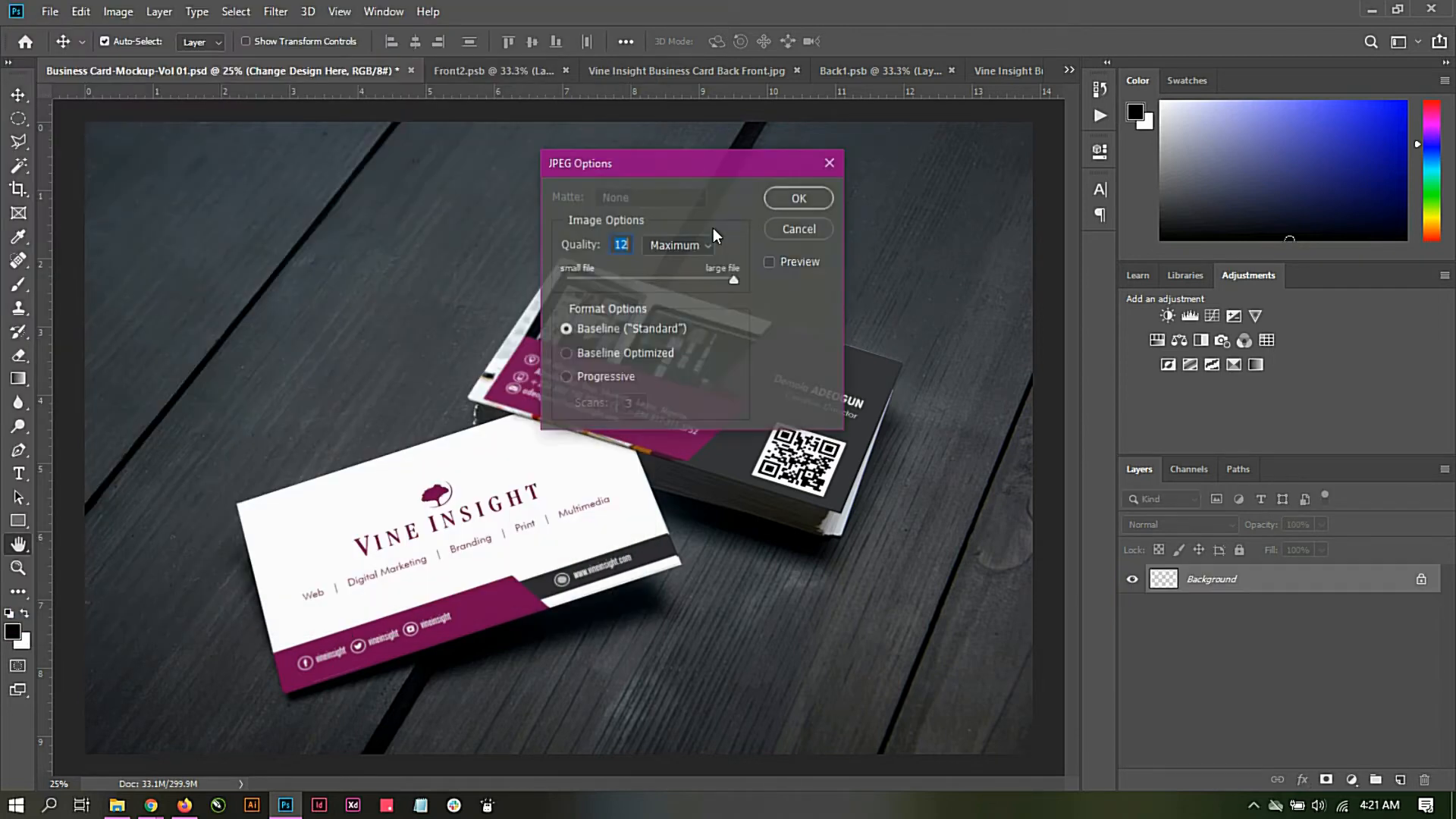
{"action": "left_click", "coordinate": [791, 199]}
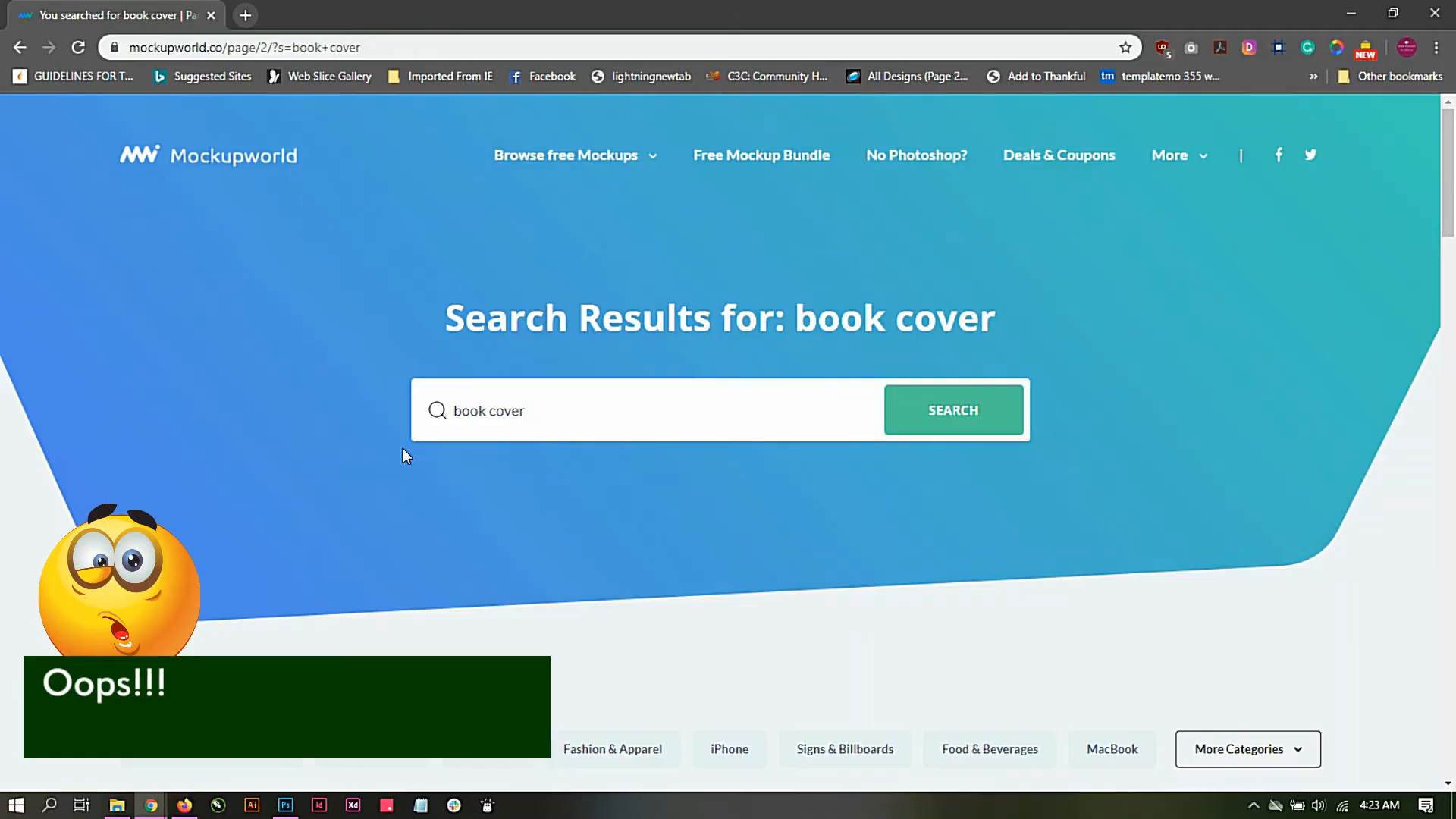
Step: Browse the book cover mockups on Mockupworld and open the Book Cover folder inside Mockup Training in File Explorer
{"action": "scroll", "coordinate": [508, 413], "scroll_direction": "down", "scroll_amount": 10}
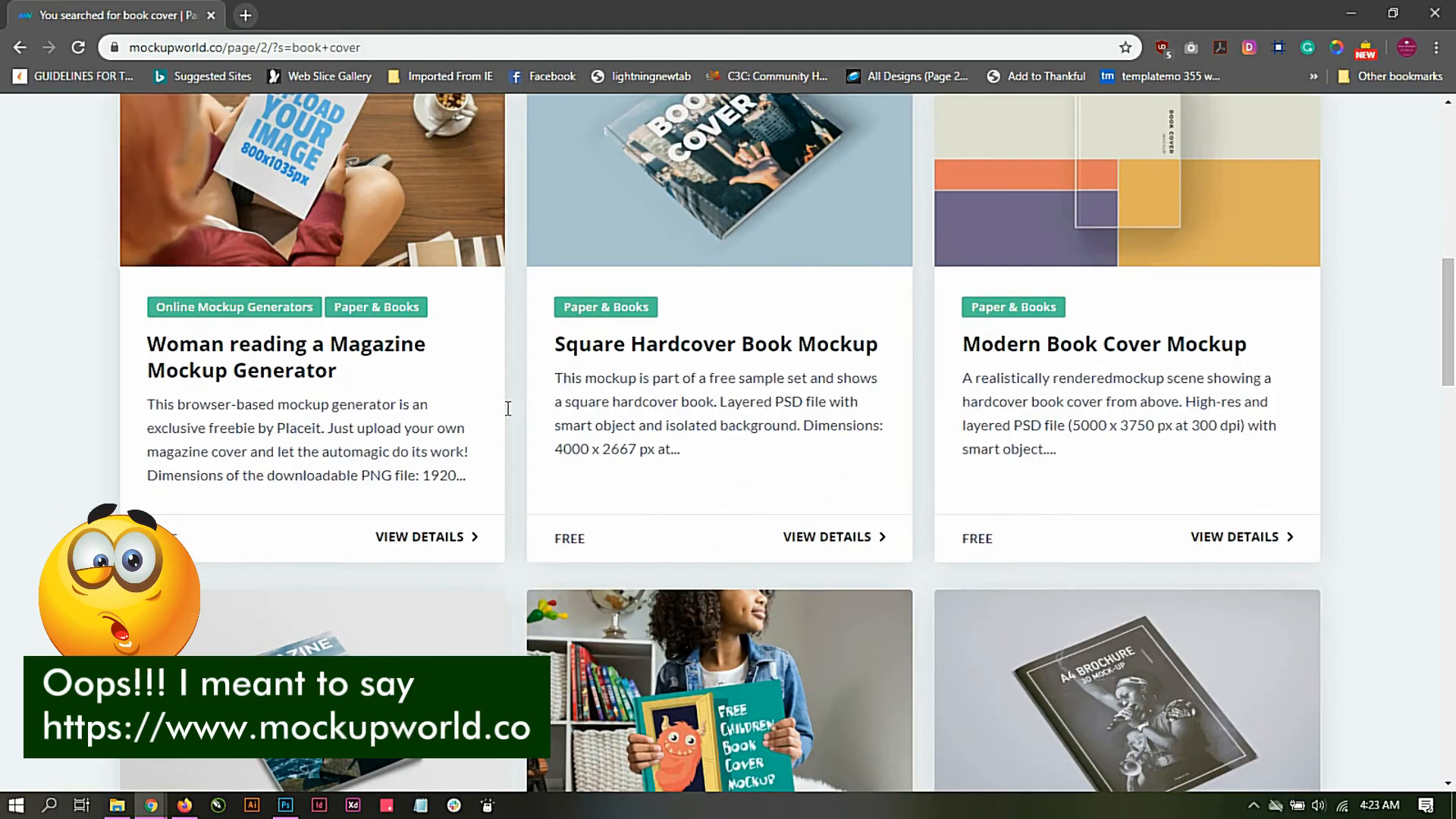
{"action": "scroll", "coordinate": [507, 414], "scroll_direction": "down", "scroll_amount": 13}
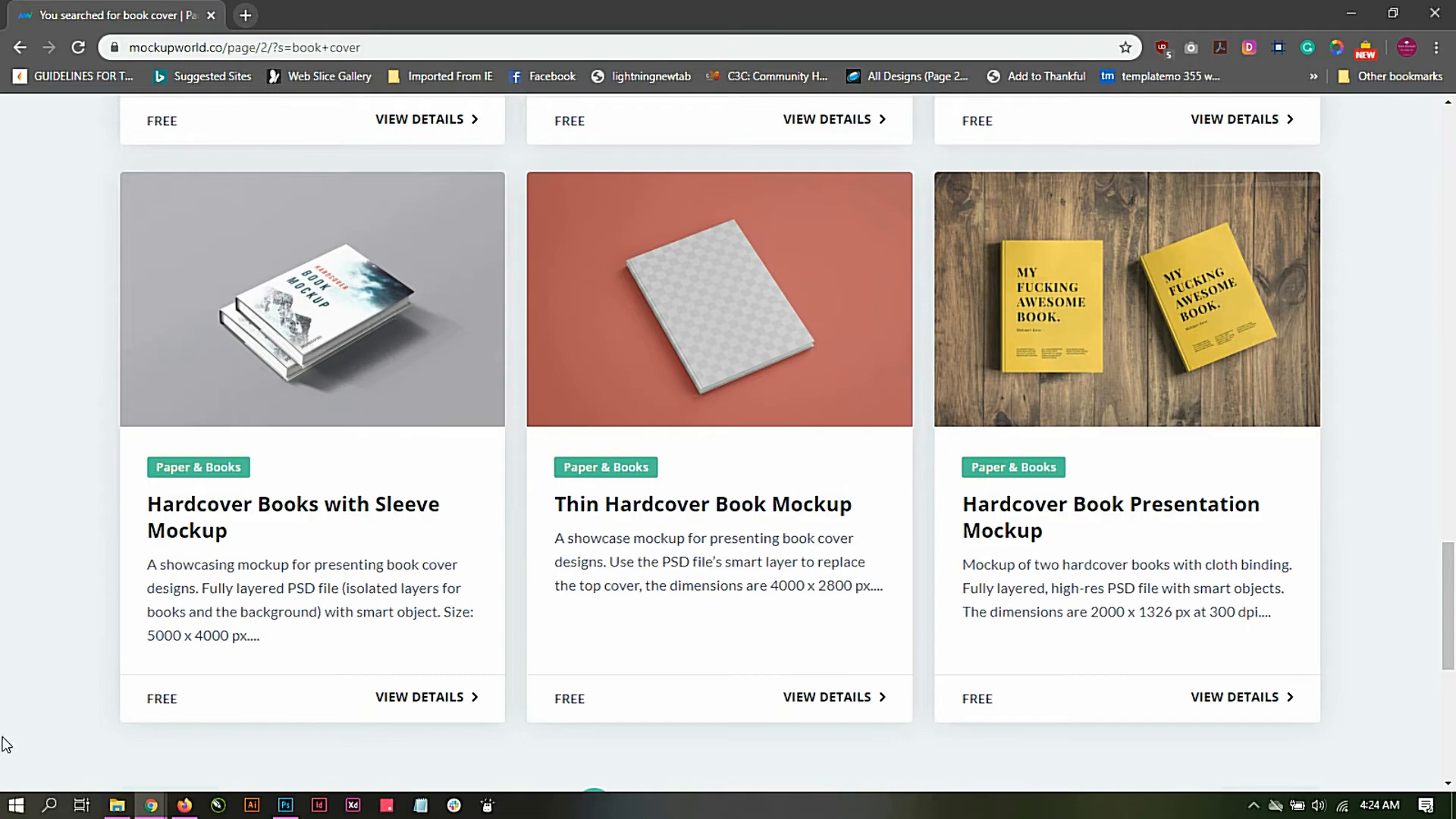
{"action": "left_click", "coordinate": [122, 808]}
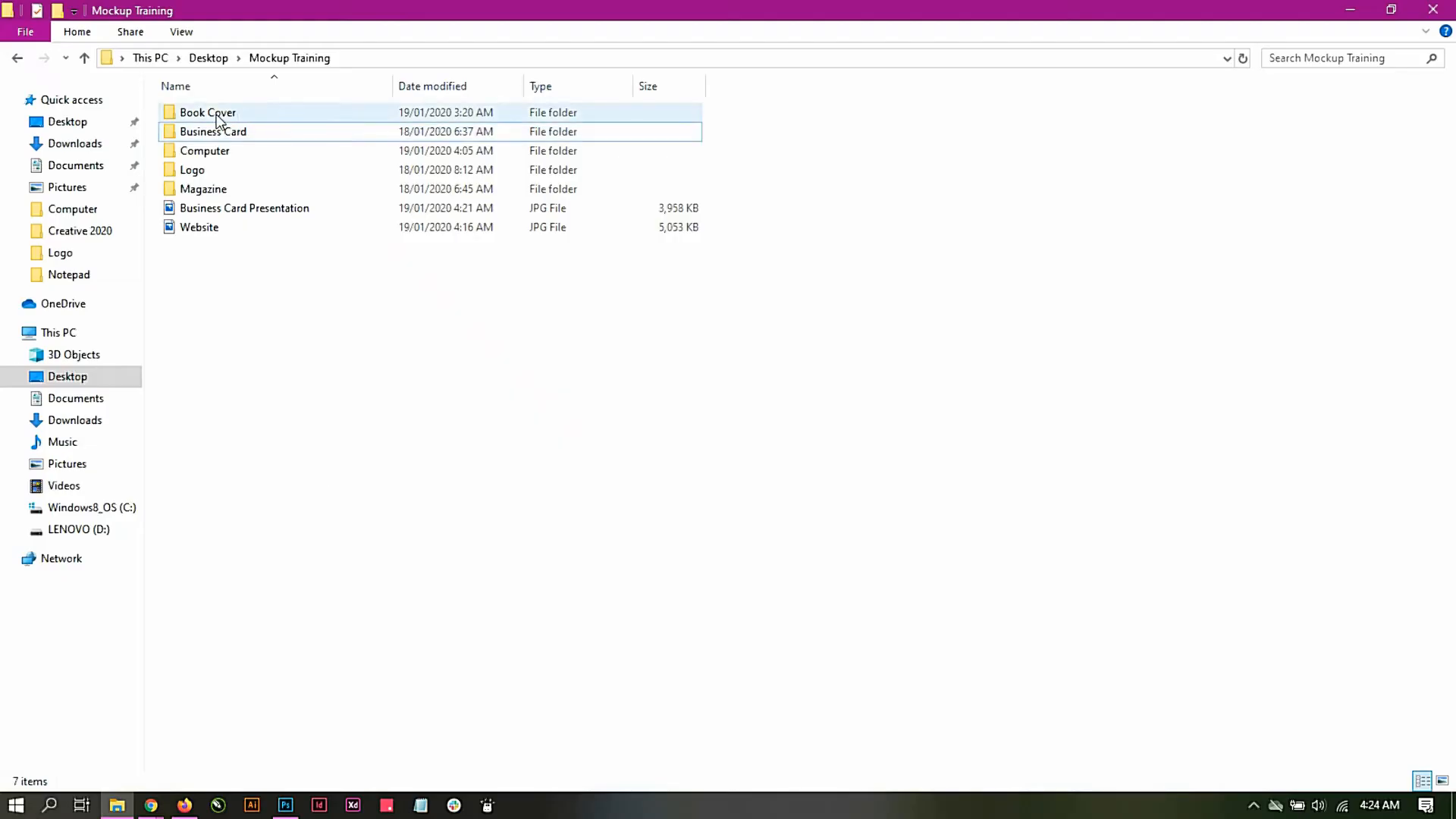
{"action": "left_click", "coordinate": [216, 119]}
{"action": "double_click", "coordinate": [216, 119]}
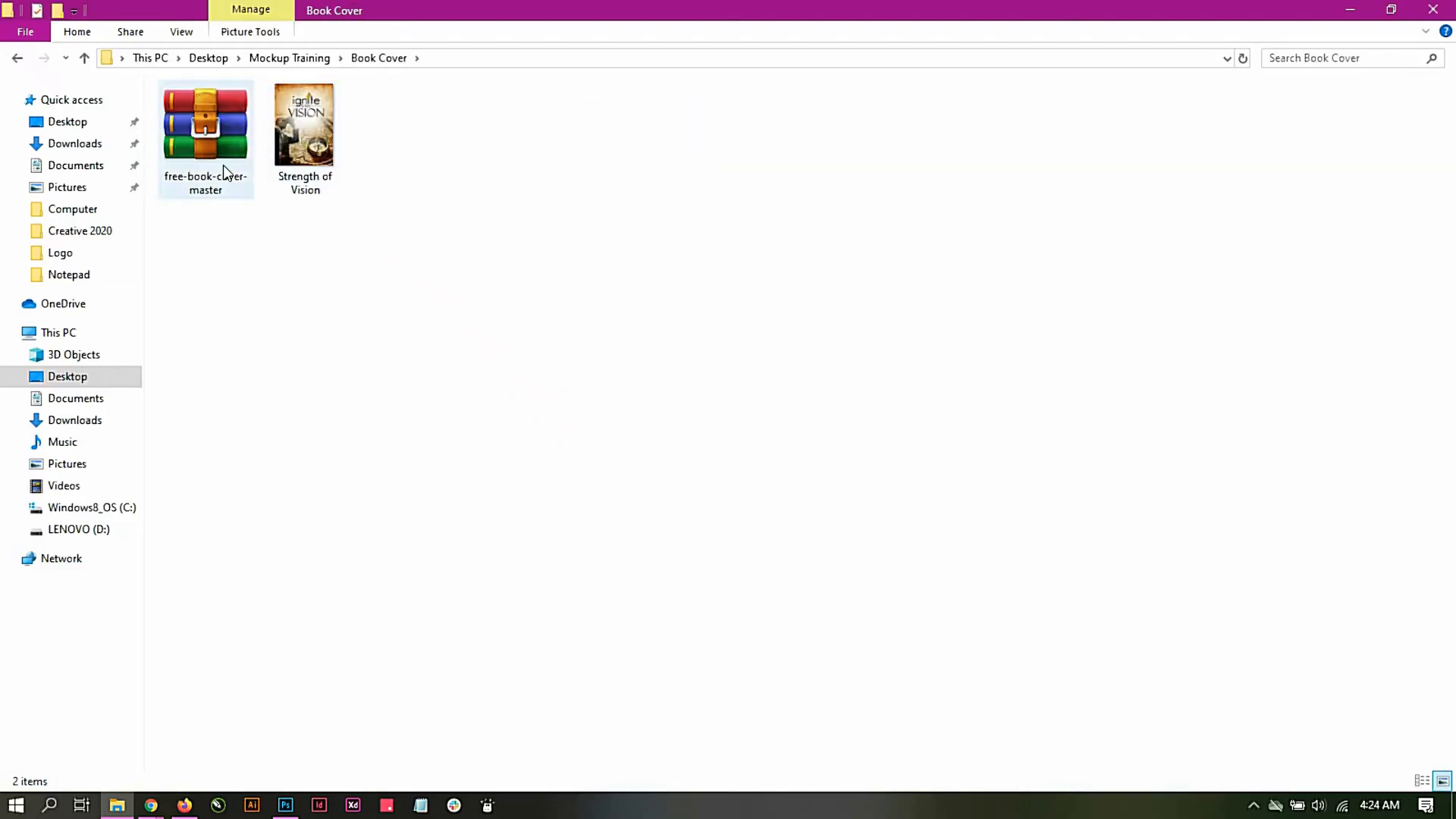
Step: Extract the free-book-cover-master archive into its own folder inside Book Cover and close WinRAR
{"action": "double_click", "coordinate": [208, 118]}
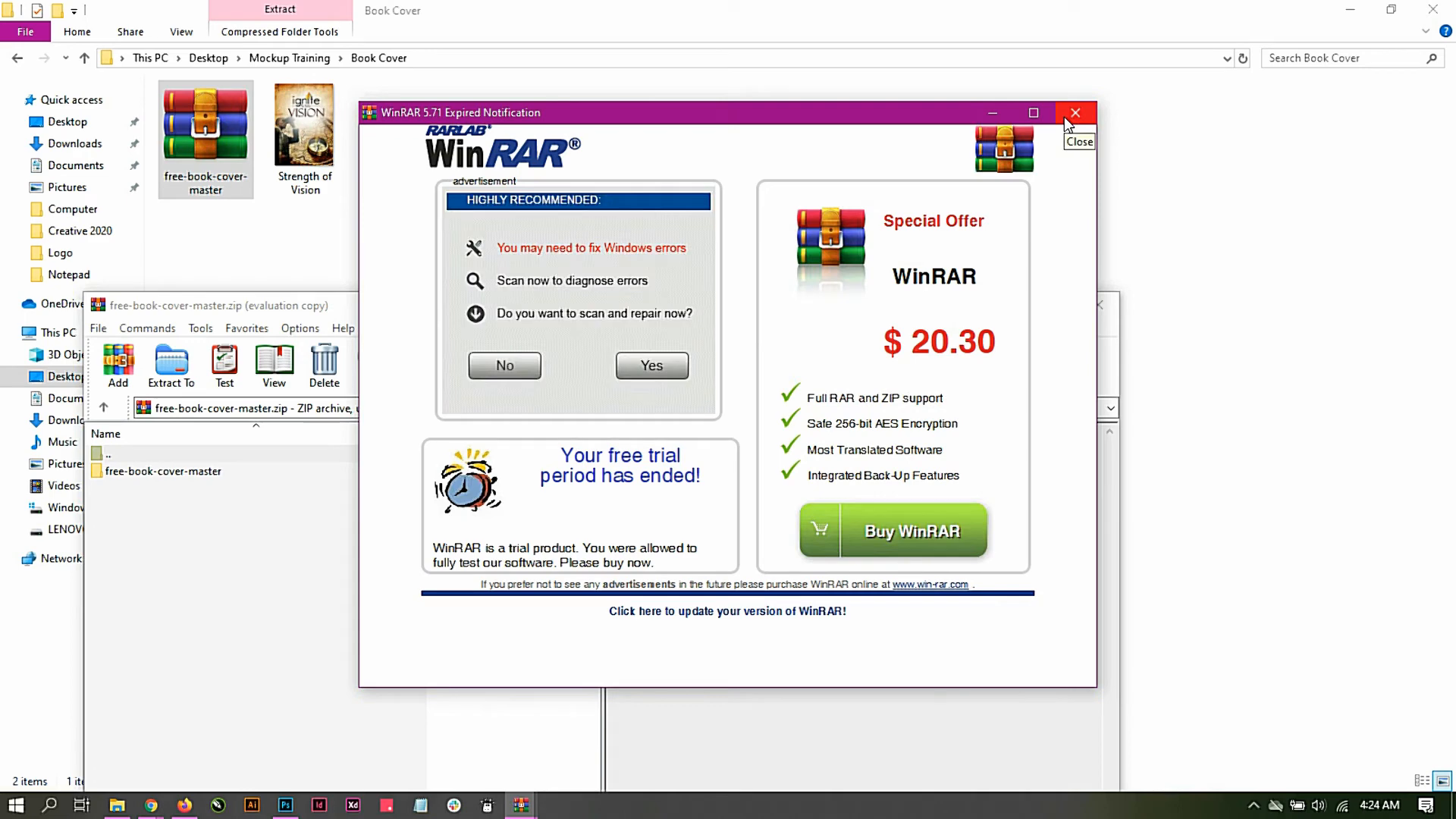
{"action": "left_click", "coordinate": [1066, 119]}
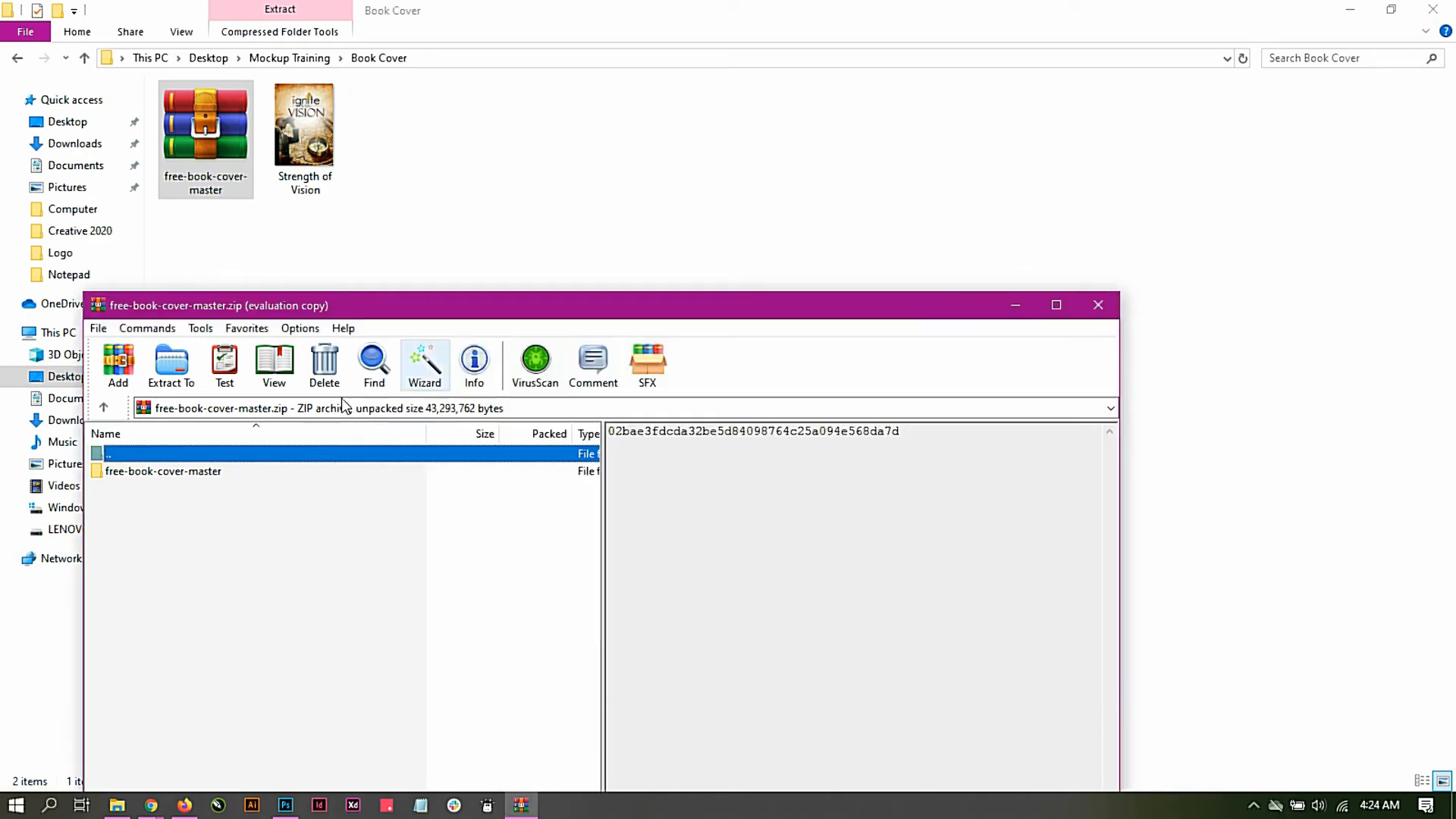
{"action": "left_click", "coordinate": [170, 362]}
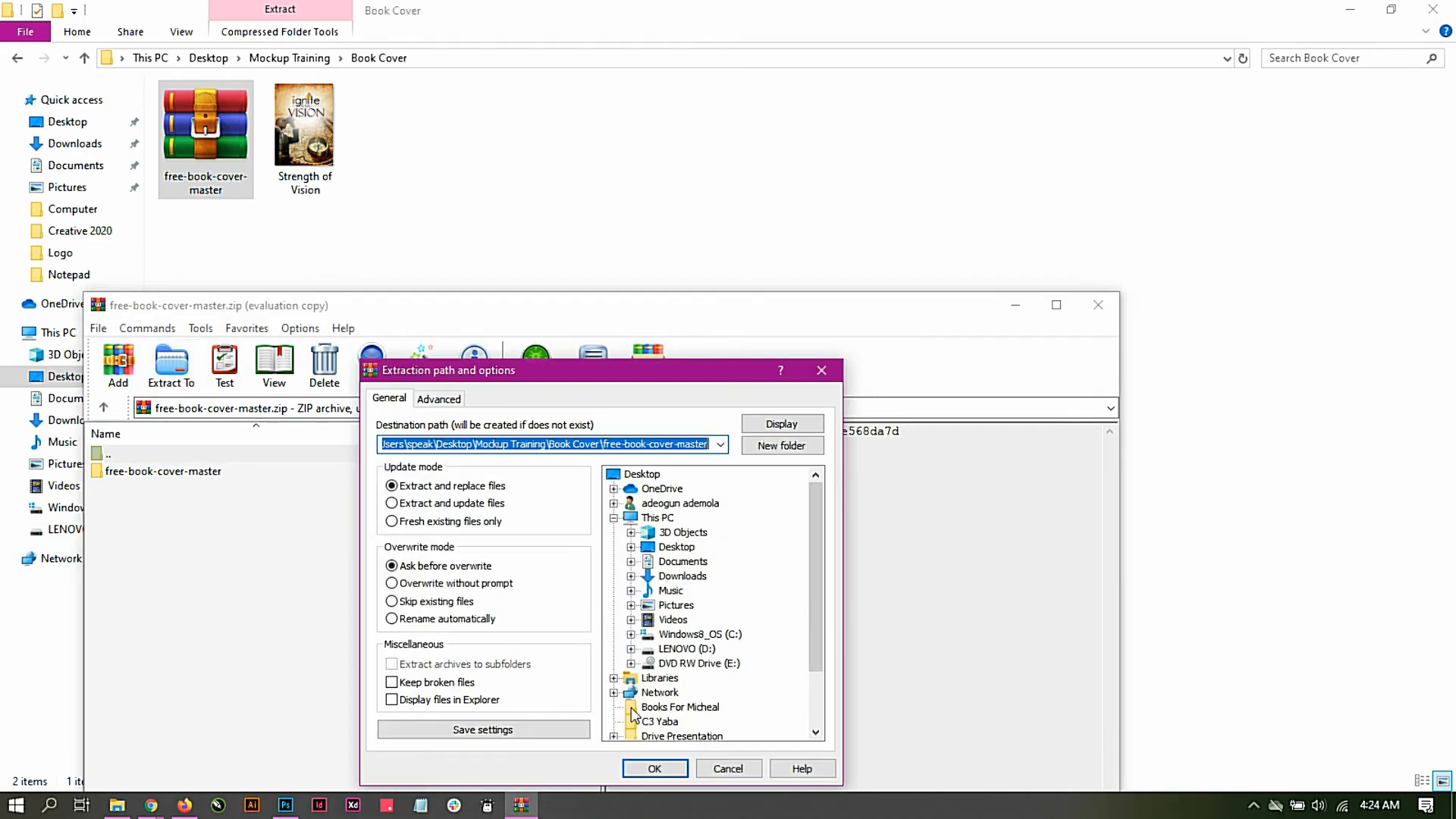
{"action": "left_click", "coordinate": [640, 769]}
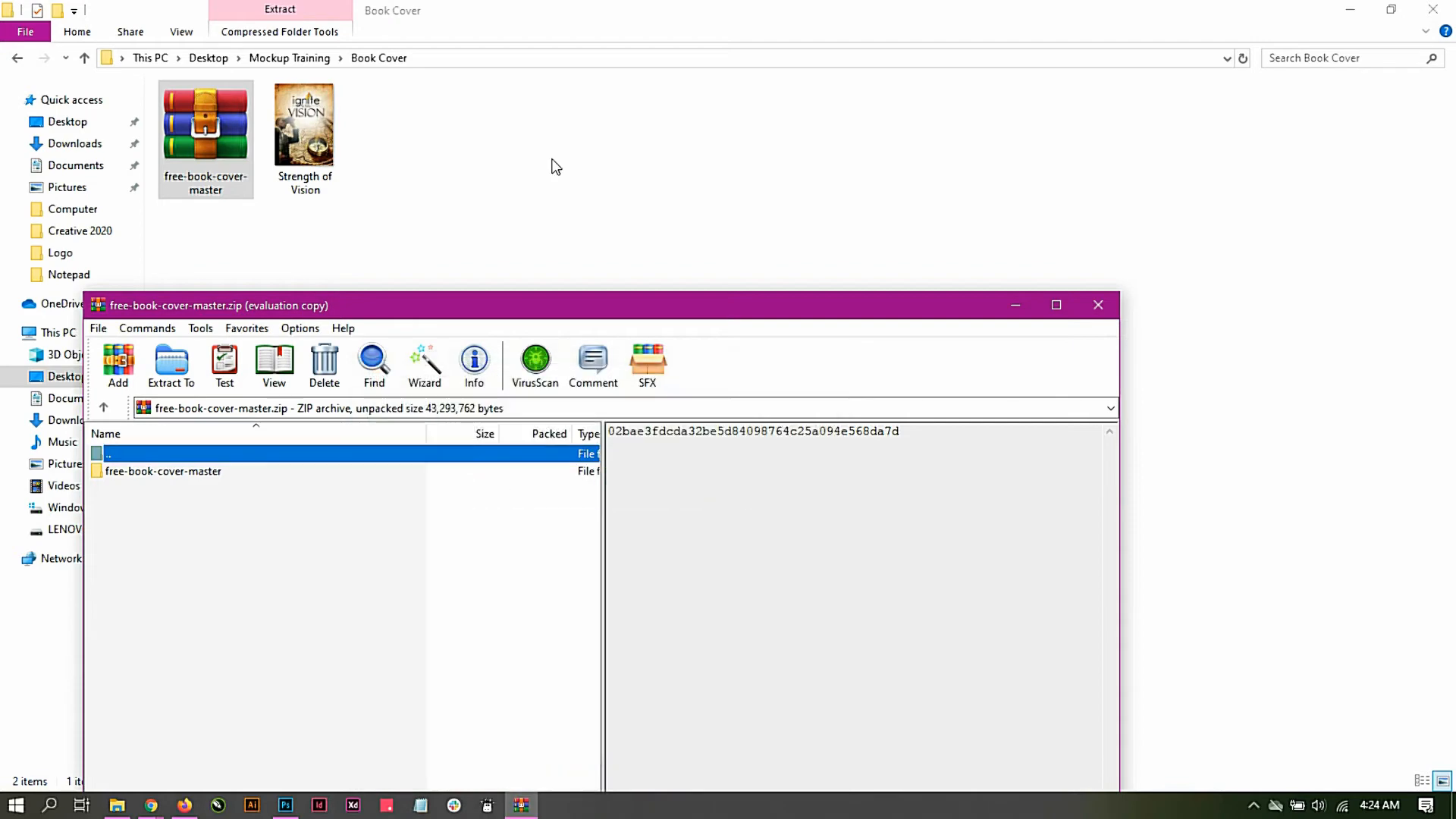
{"action": "left_click", "coordinate": [1096, 305]}
Step: Open the free-book-cover Photoshop file from the extracted folder and open Vector Smart Object1's contents, dismissing the missing fonts dialog
{"action": "double_click", "coordinate": [393, 149]}
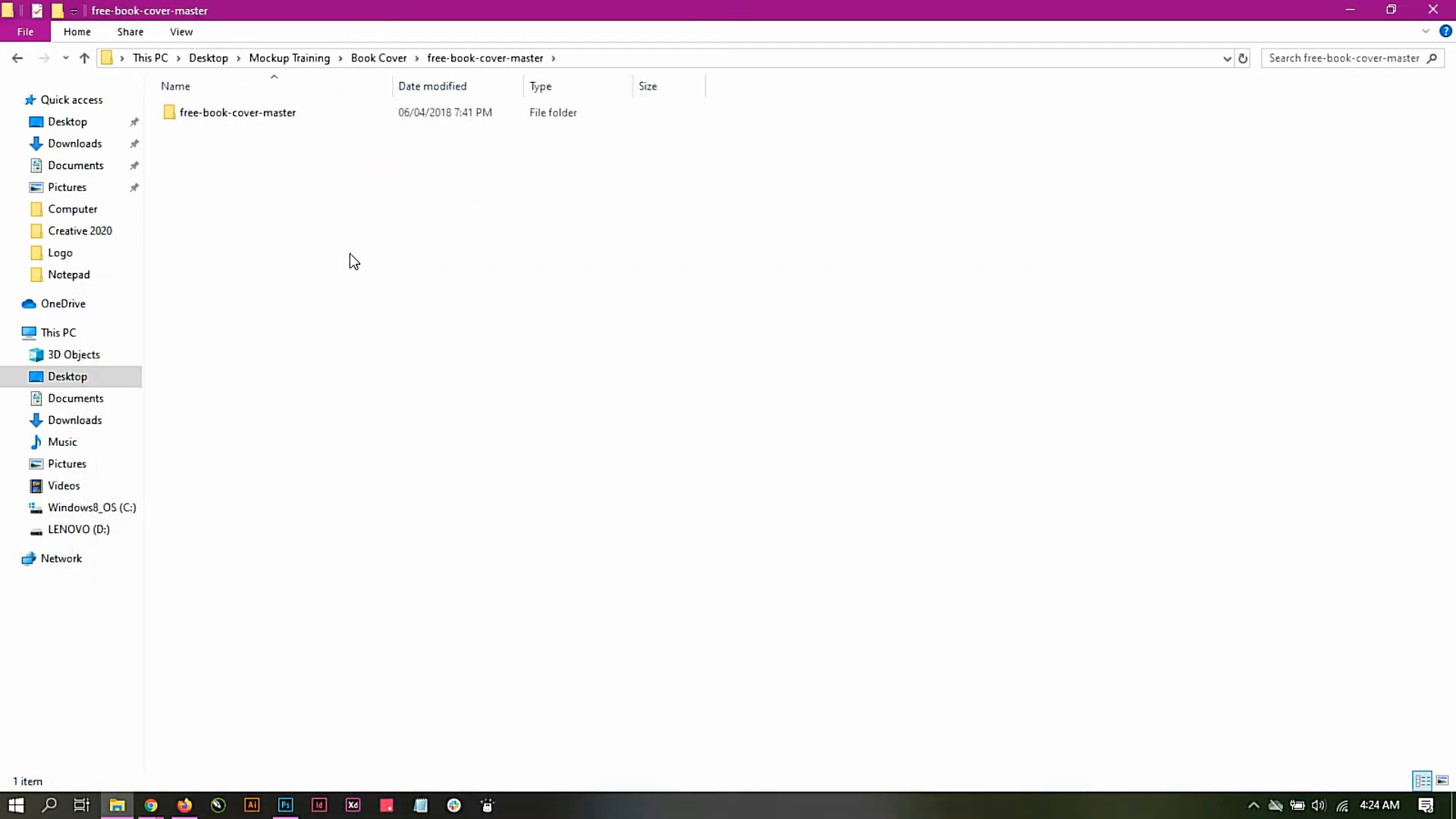
{"action": "double_click", "coordinate": [237, 119]}
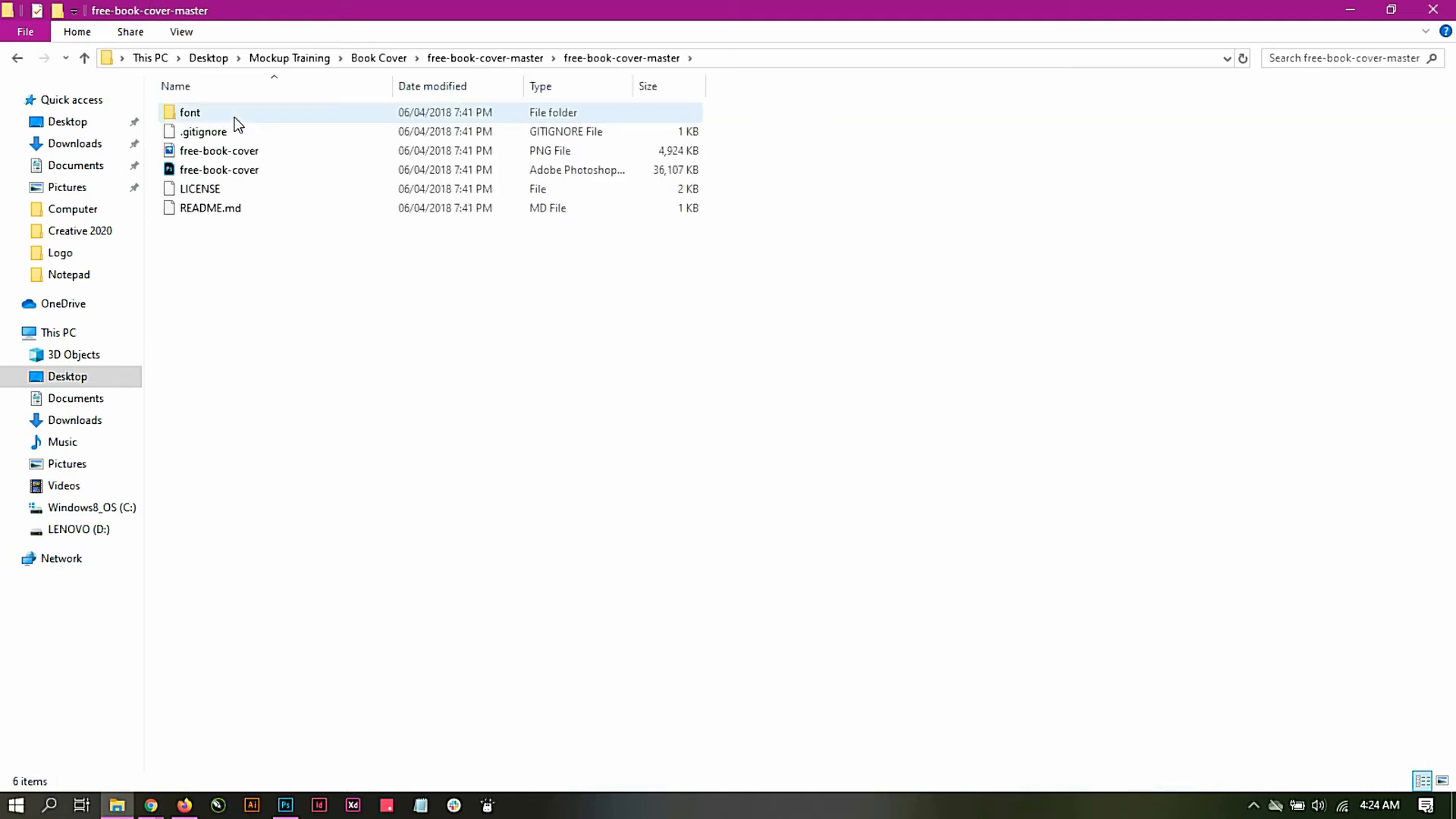
{"action": "double_click", "coordinate": [199, 171]}
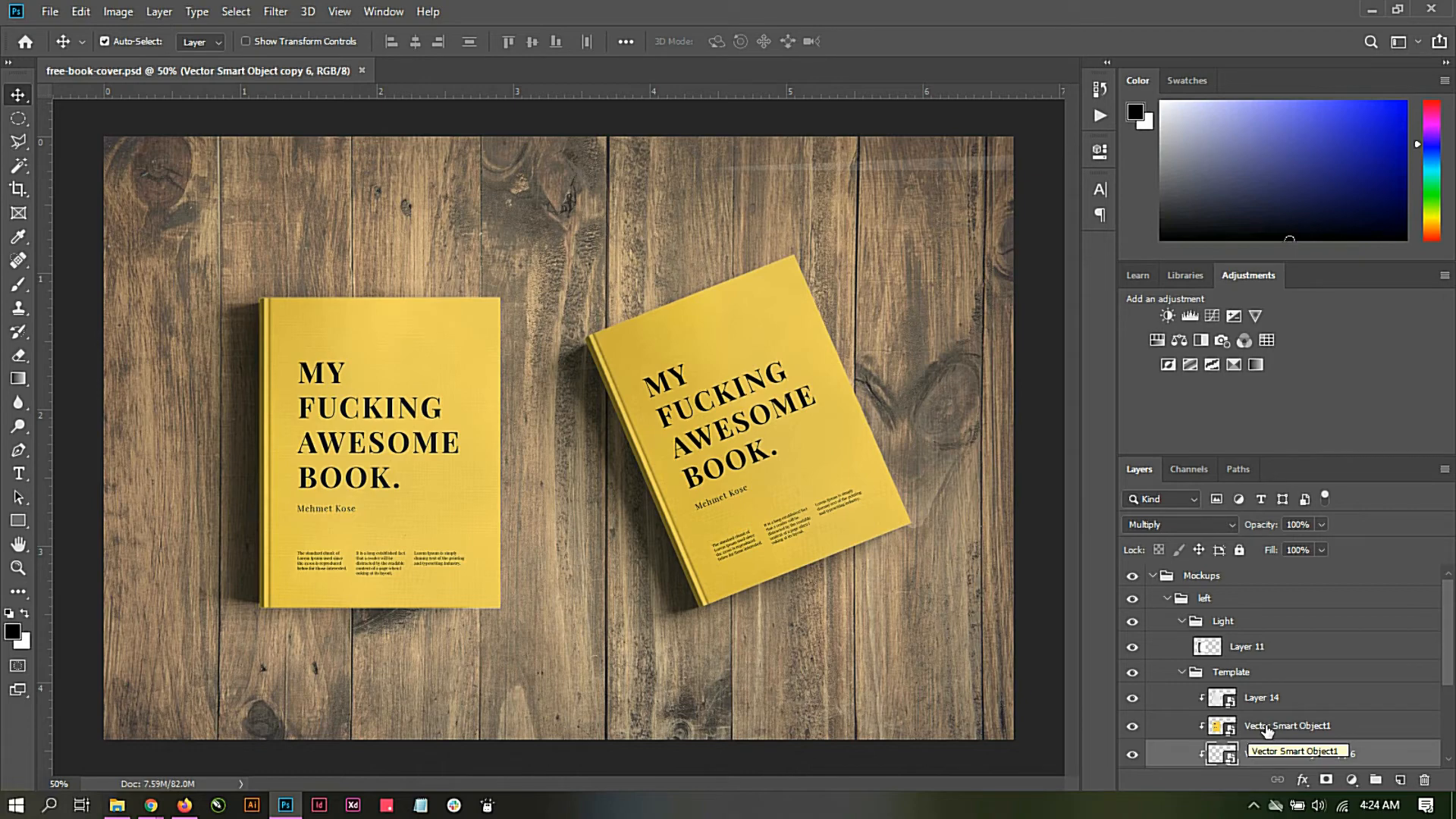
{"action": "left_click", "coordinate": [1219, 731]}
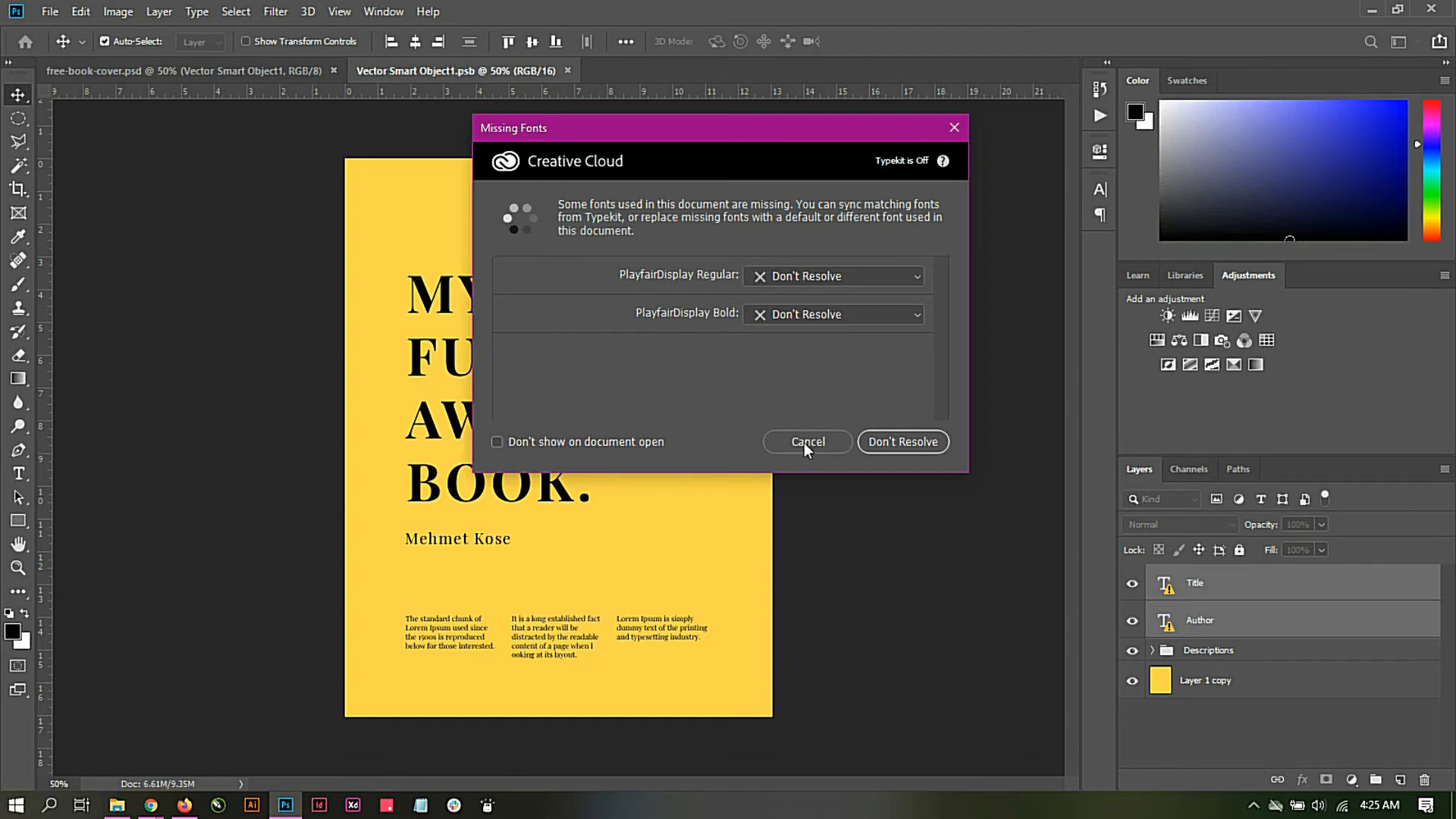
{"action": "left_click", "coordinate": [807, 446]}
Step: Open the Strength of Vision image from the Book Cover folder in Photoshop
{"action": "left_click", "coordinate": [119, 806]}
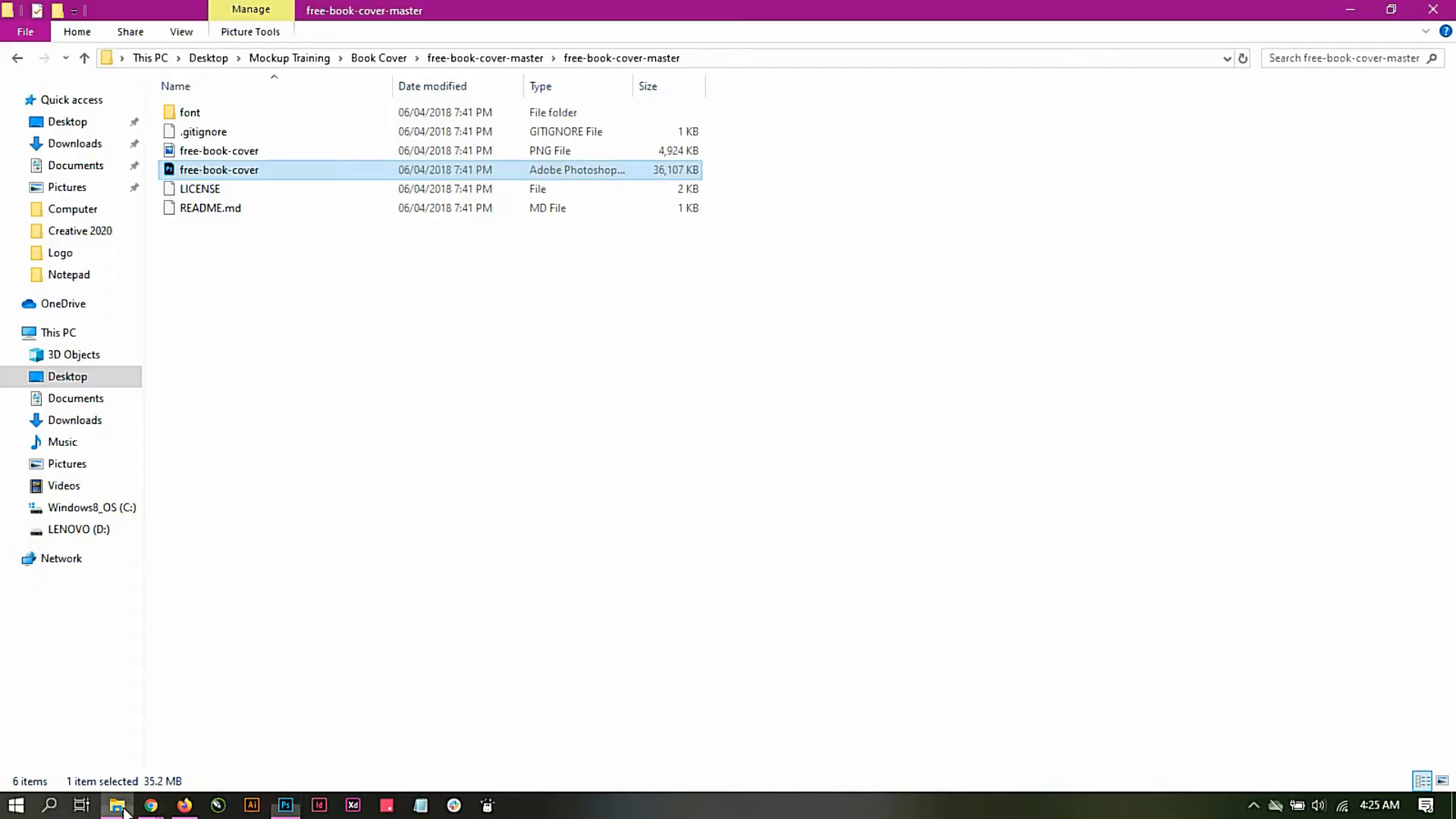
{"action": "left_click", "coordinate": [285, 805]}
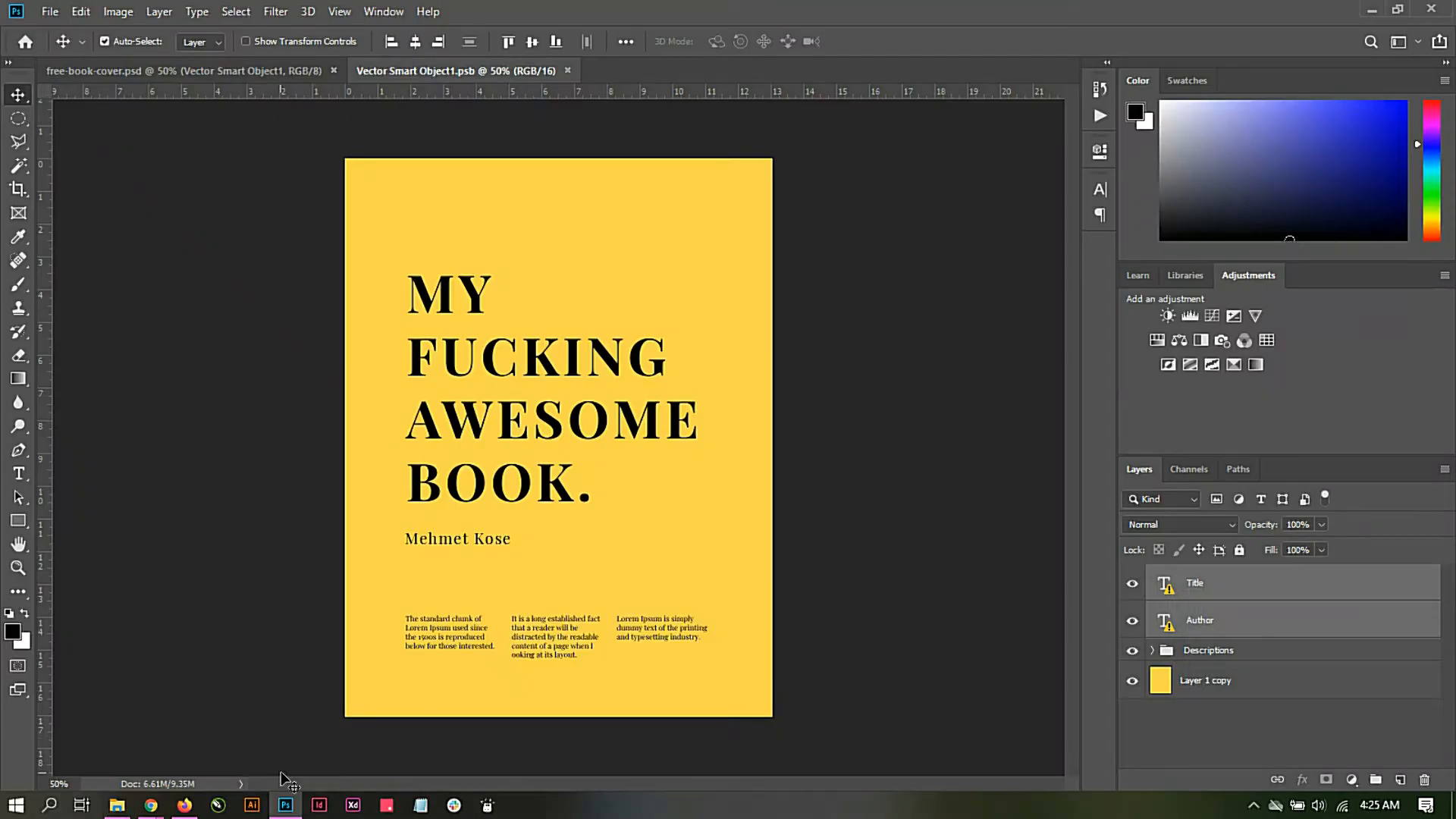
{"action": "left_click", "coordinate": [49, 11]}
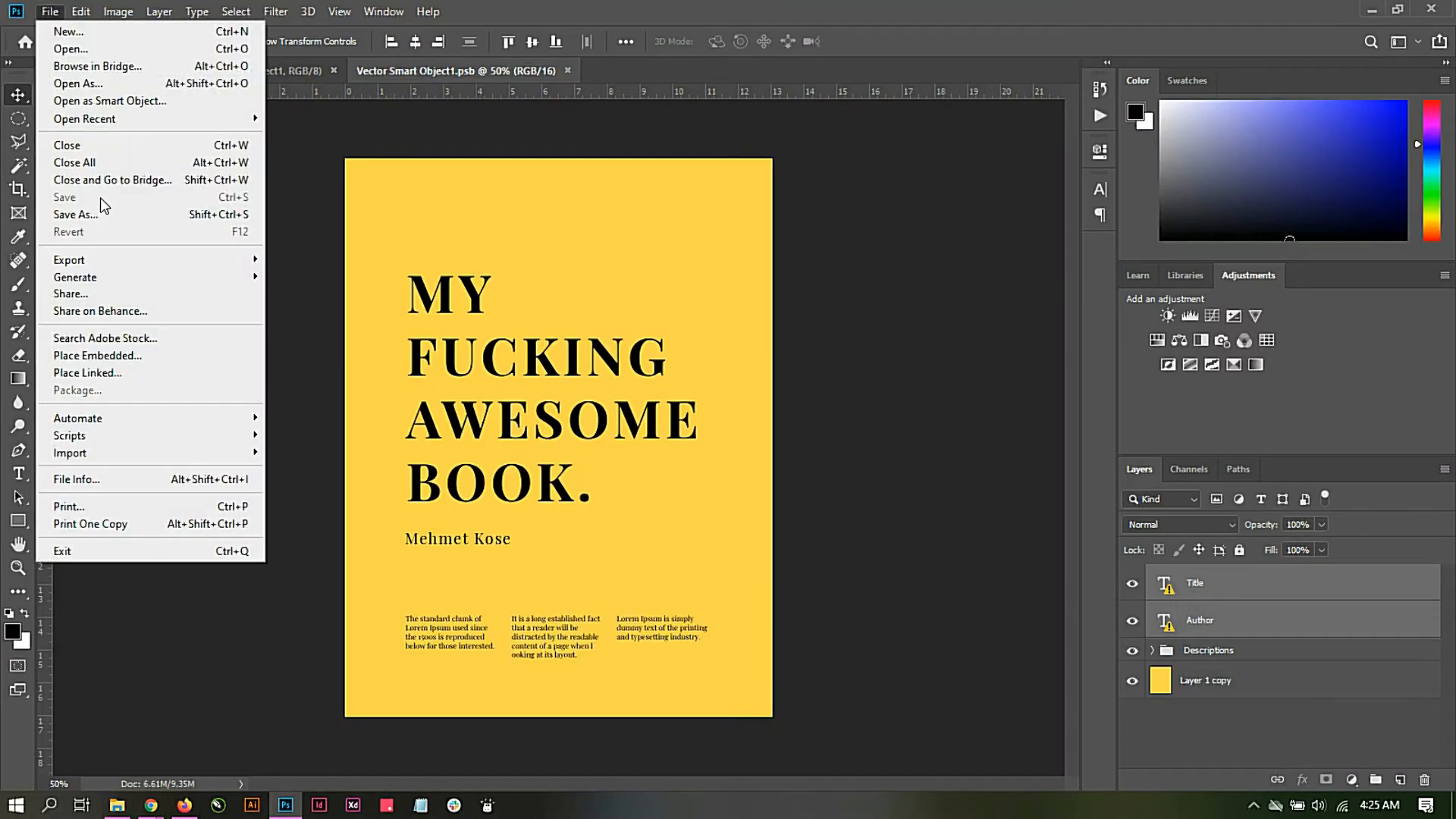
{"action": "left_click", "coordinate": [72, 49]}
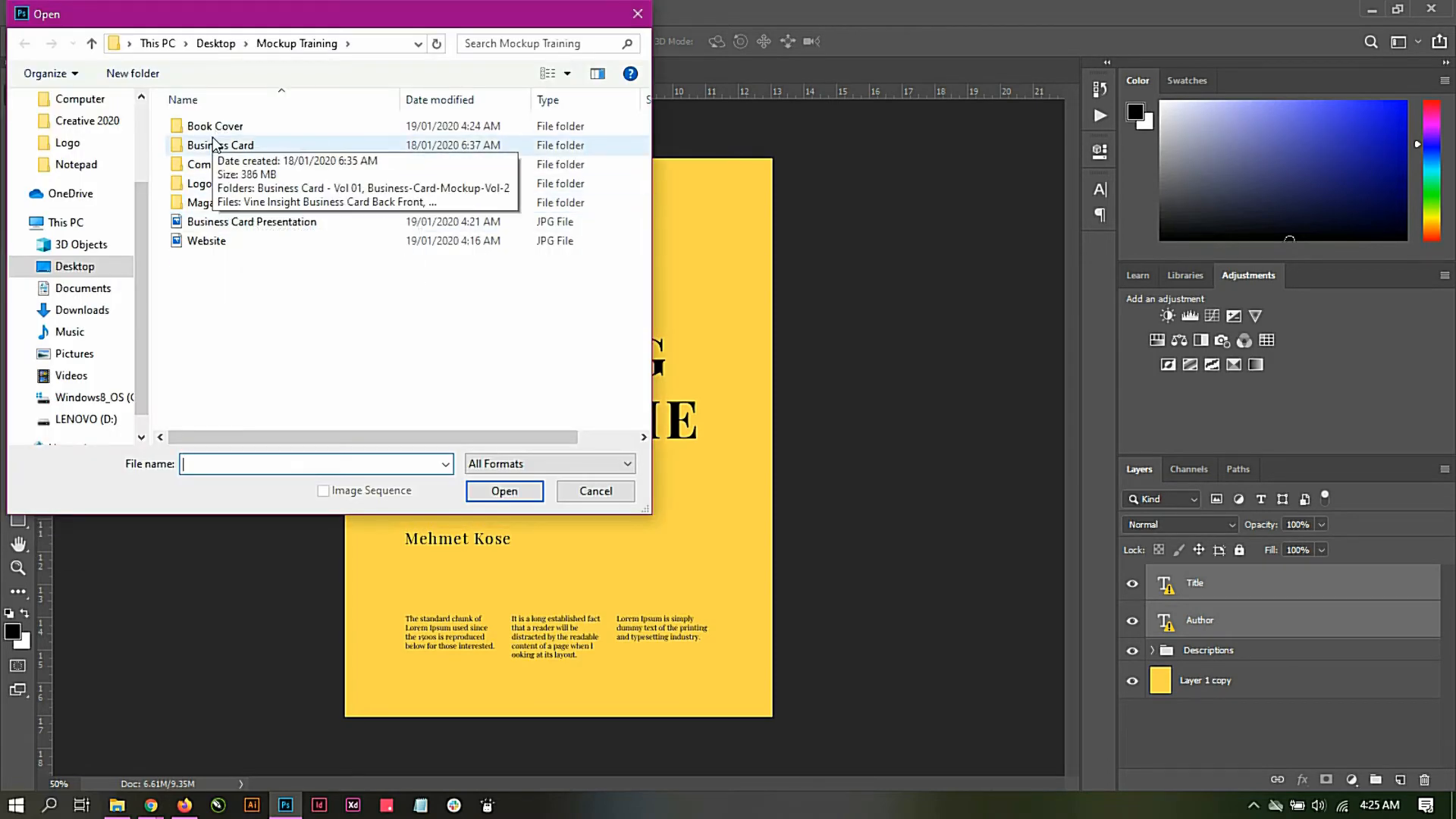
{"action": "double_click", "coordinate": [211, 126]}
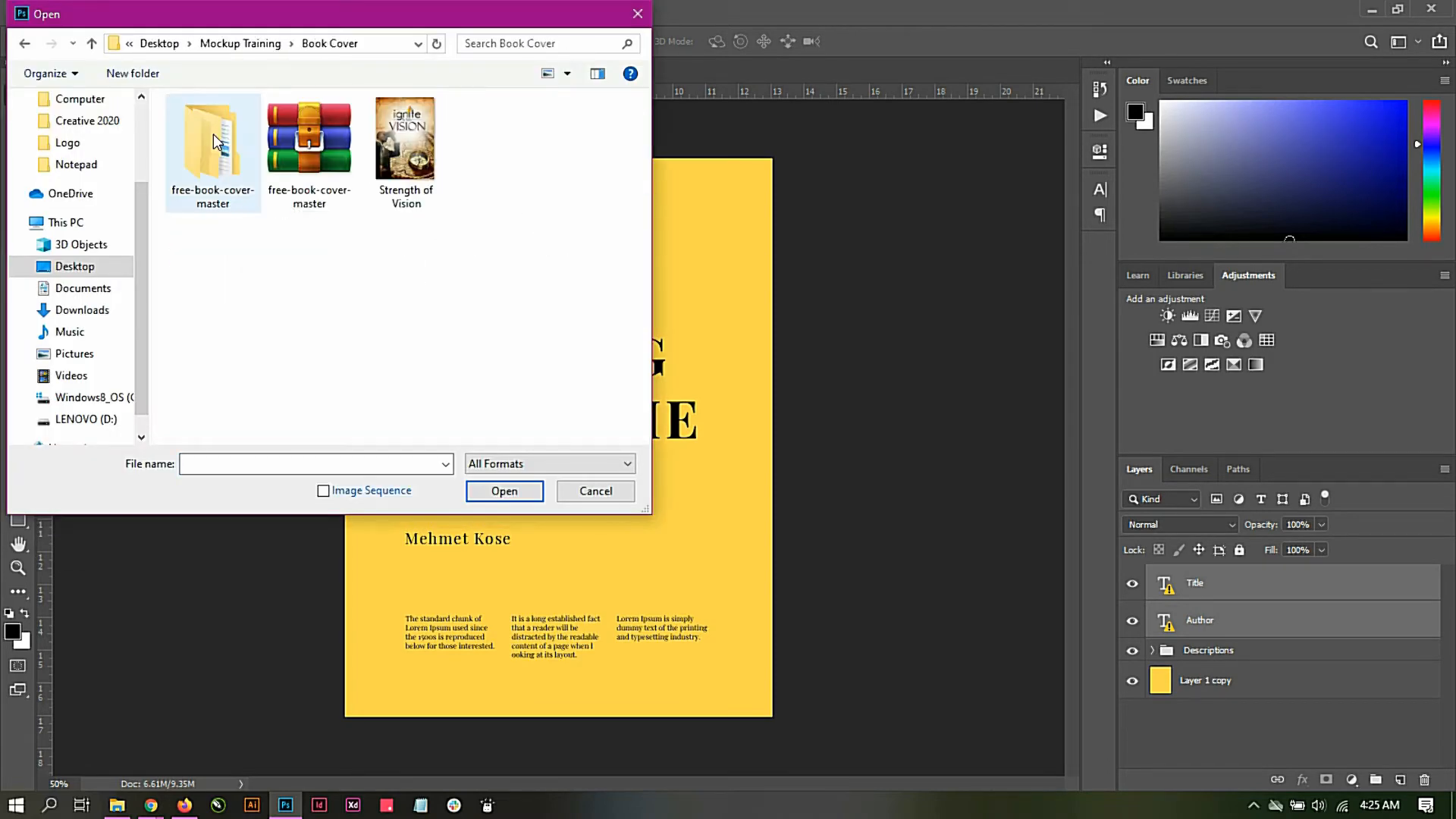
{"action": "double_click", "coordinate": [417, 159]}
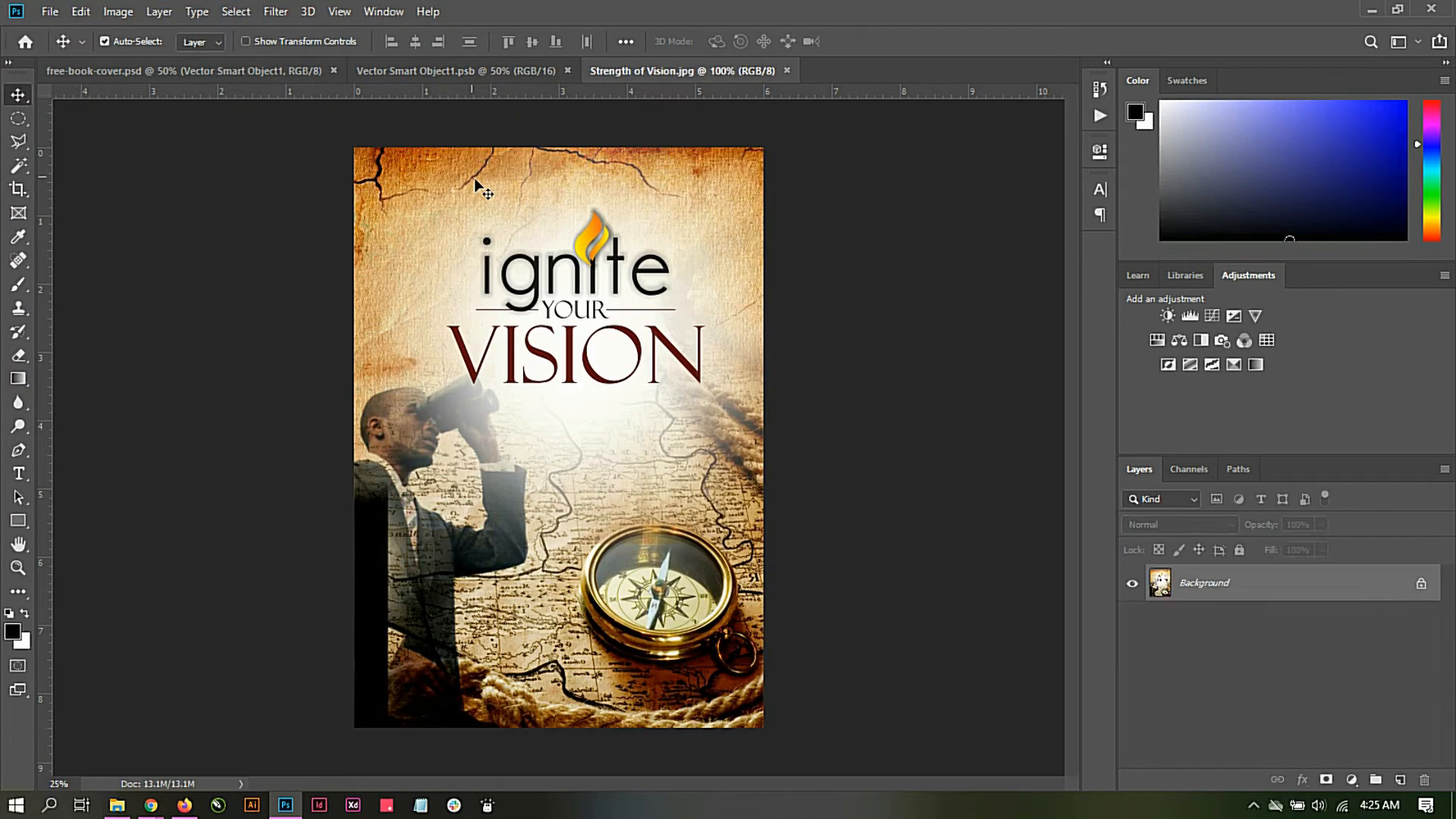
Step: Convert the Strength of Vision background to a normal layer and copy it into the Vector Smart Object1 document, accepting the different bit depth
{"action": "left_click_drag", "start_coordinate": [471, 187], "coordinate": [468, 106]}
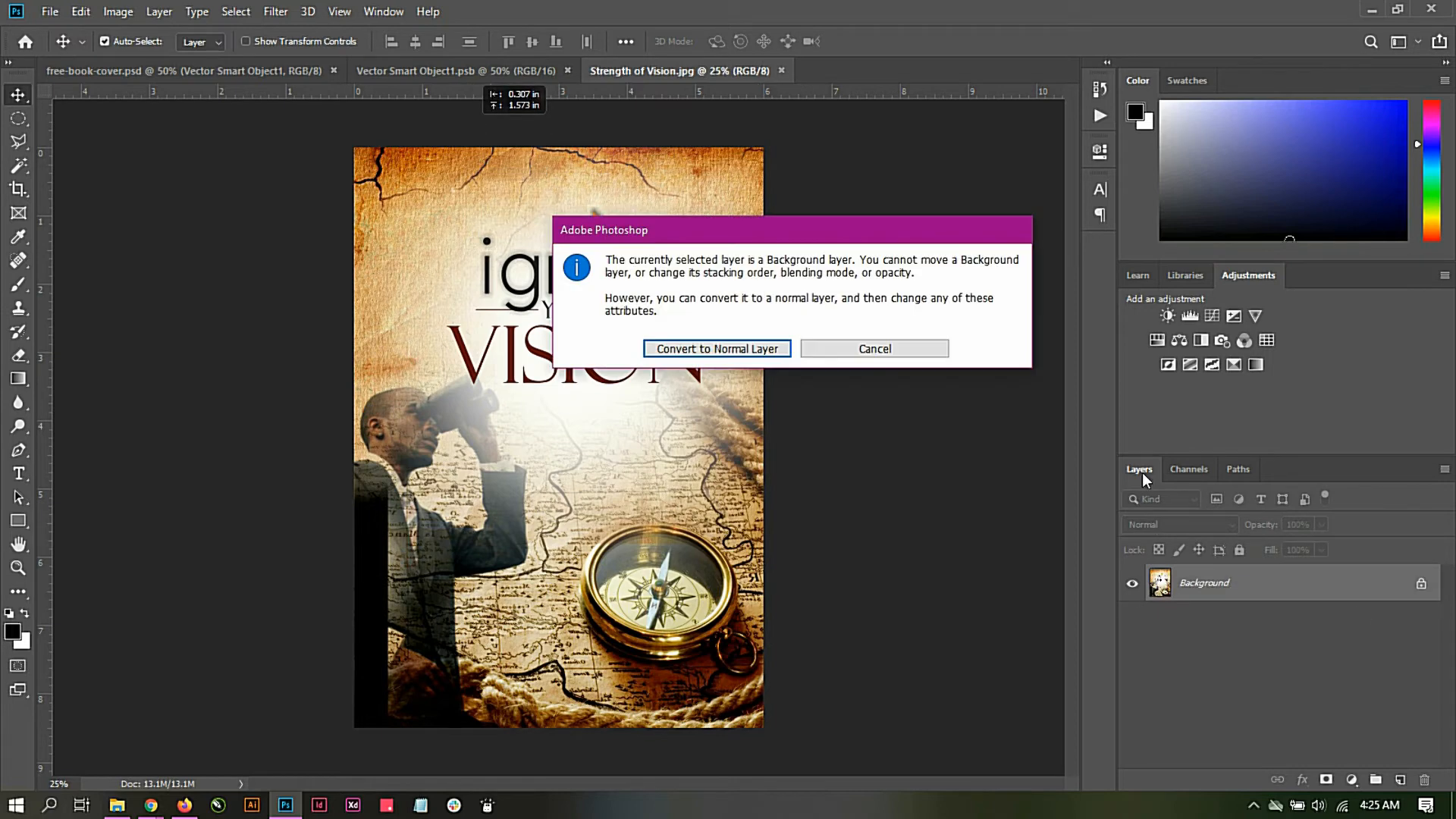
{"action": "left_click", "coordinate": [910, 346]}
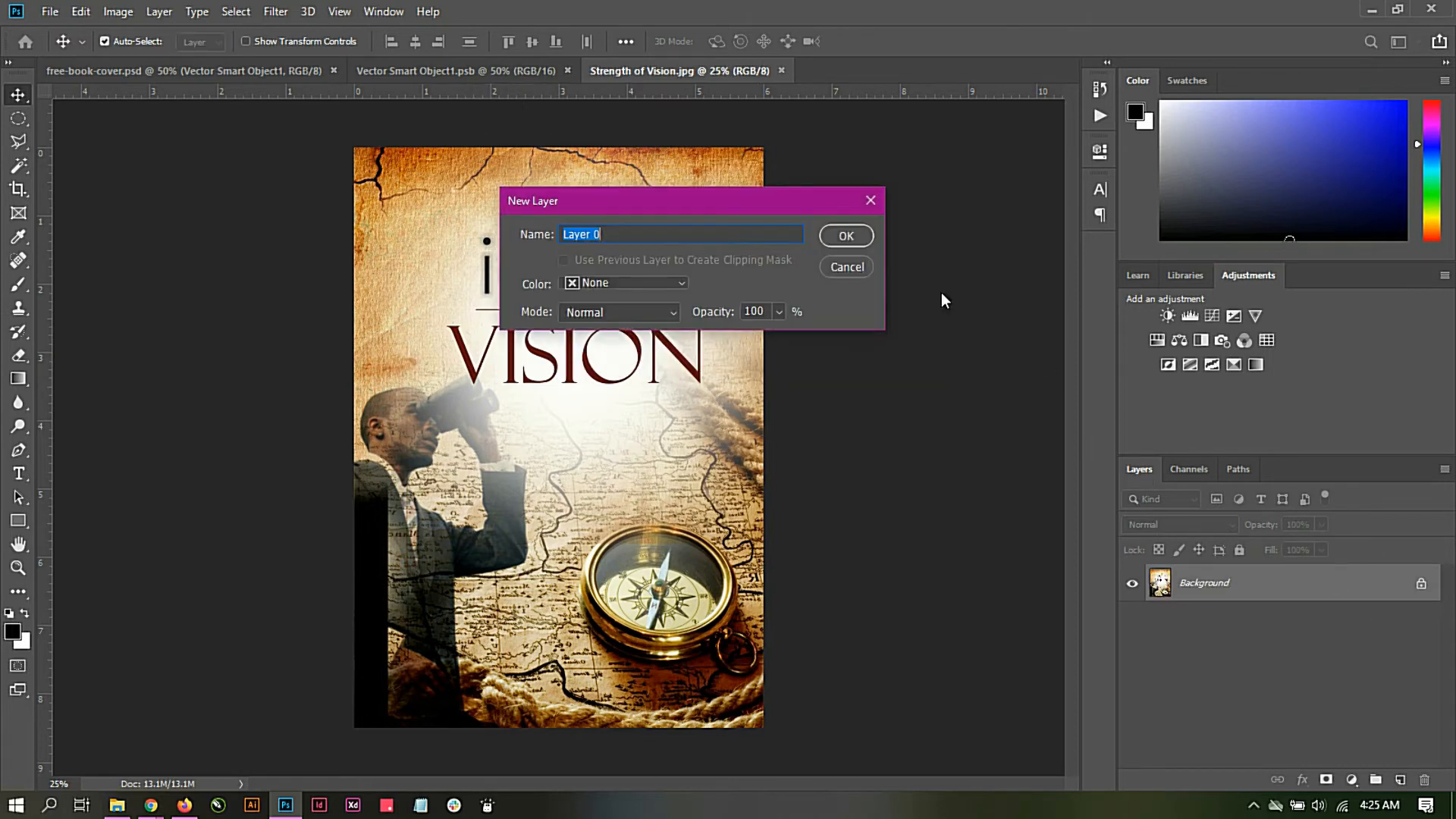
{"action": "left_click", "coordinate": [846, 236]}
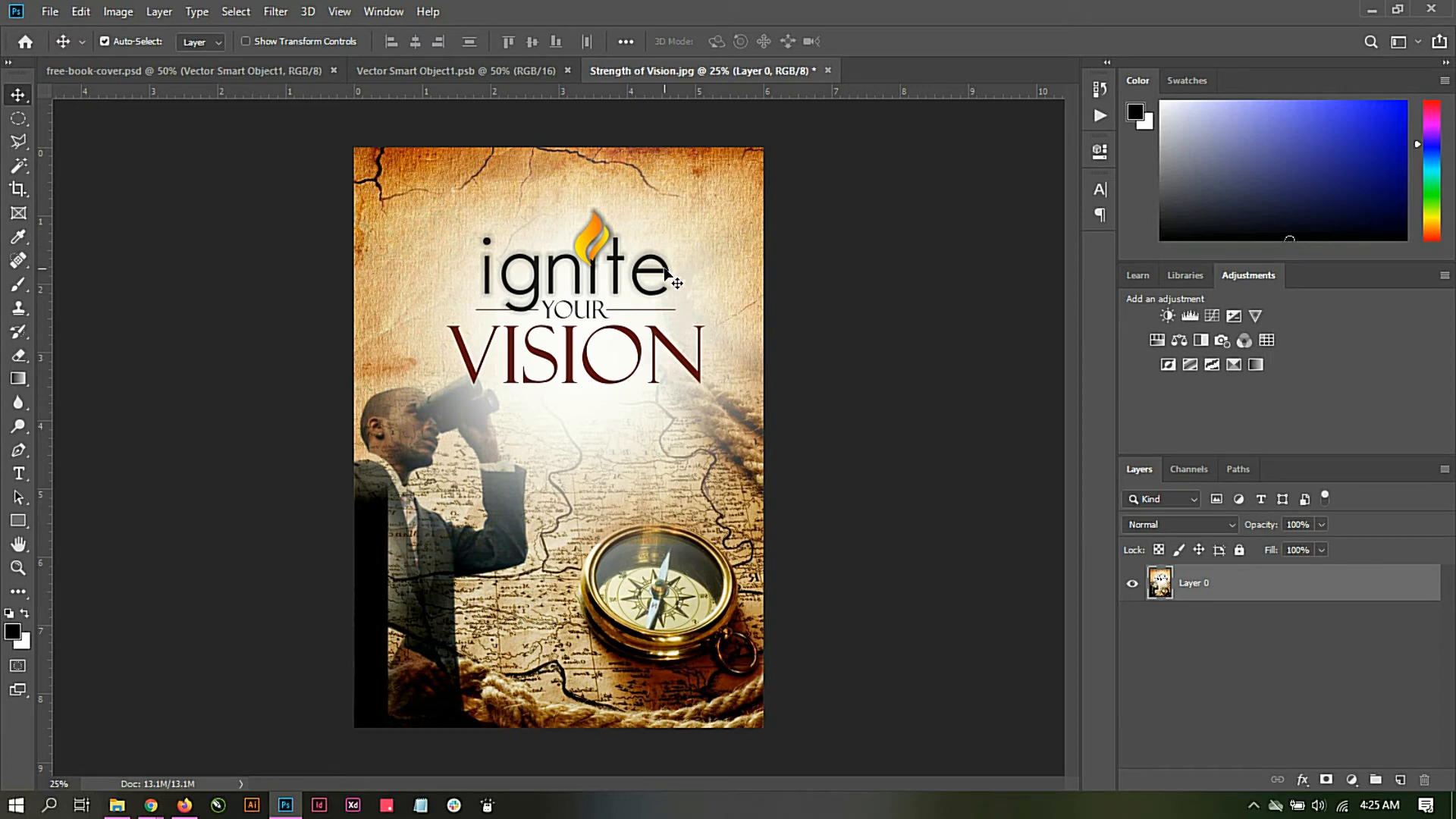
{"action": "left_click_drag", "start_coordinate": [666, 275], "coordinate": [510, 295]}
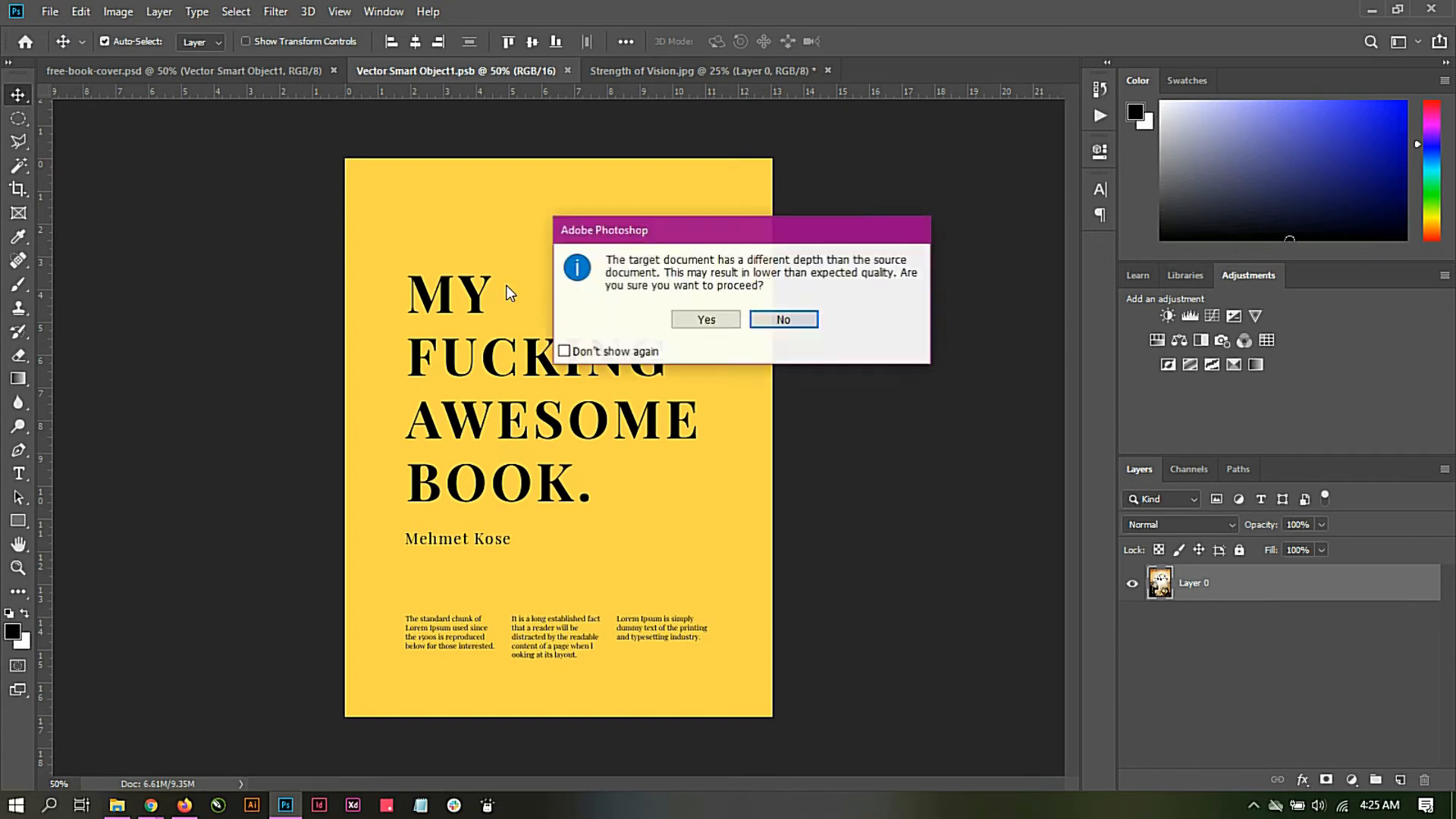
{"action": "left_click", "coordinate": [692, 319]}
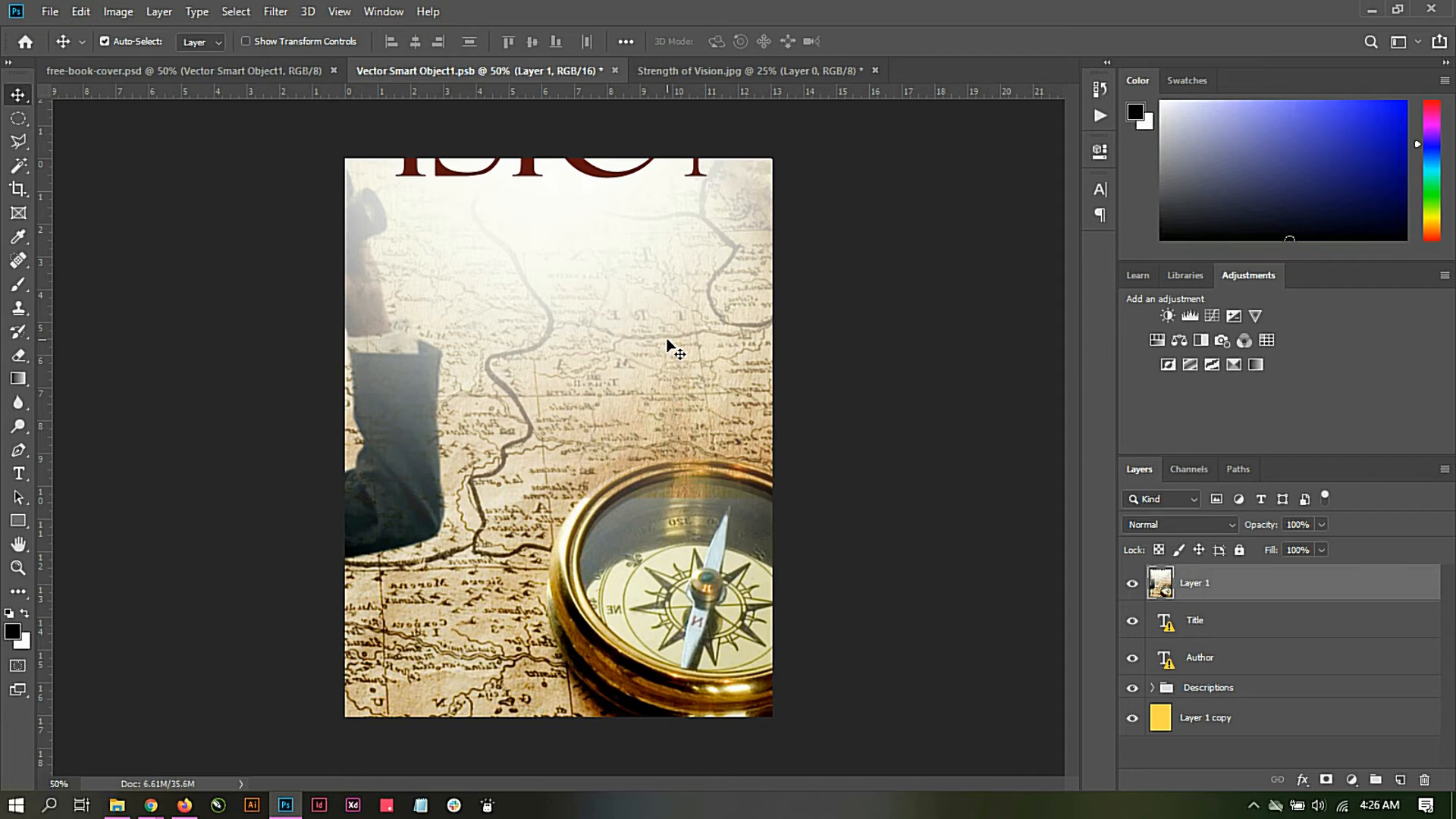
Step: Scale the copied cover layer to about 53% and align its top edge with the canvas top
{"action": "key", "text": "ctrl+minus"}
{"action": "key", "text": "ctrl+minus"}
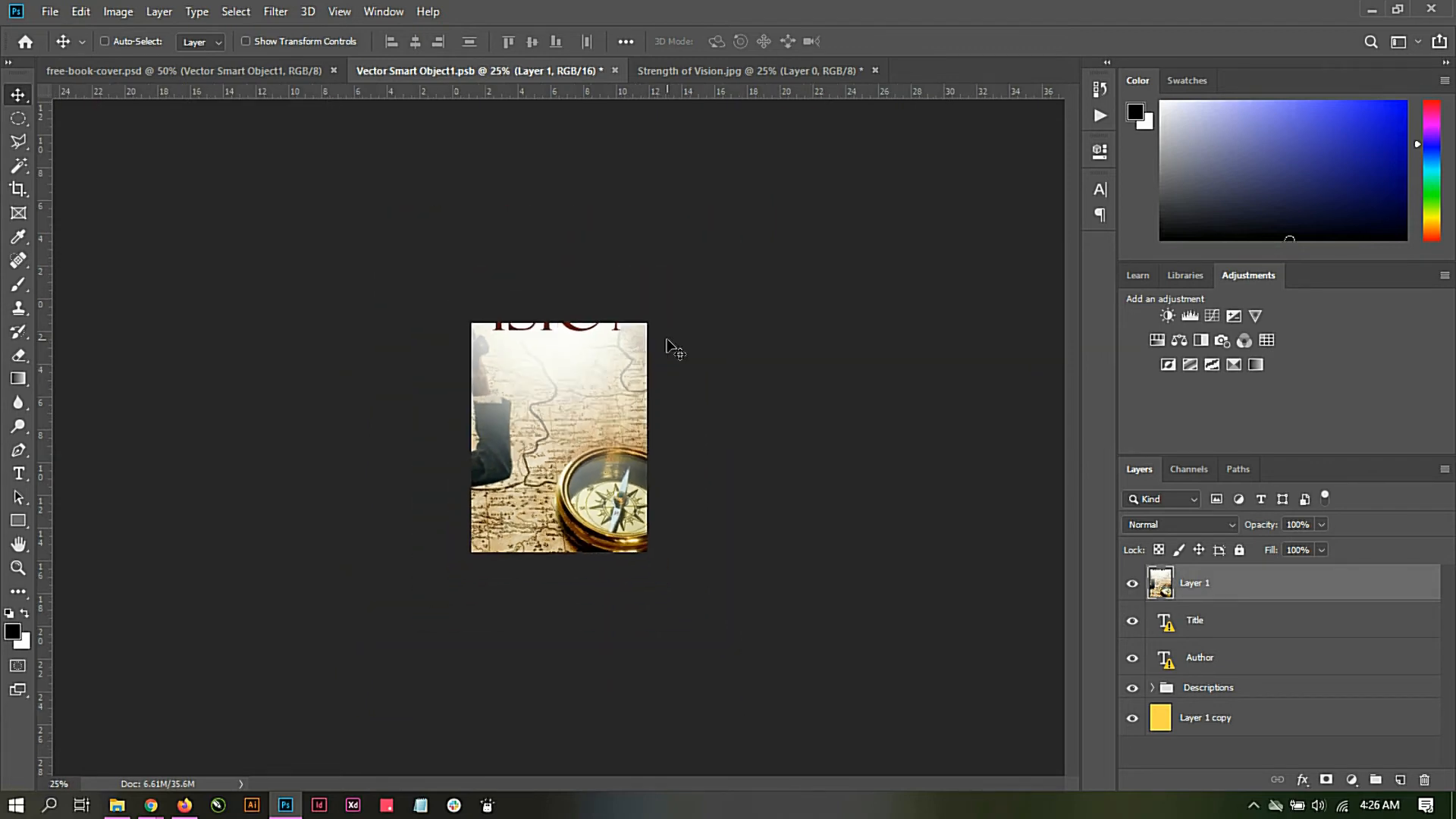
{"action": "key", "text": "ctrl+minus"}
{"action": "key", "text": "ctrl+t"}
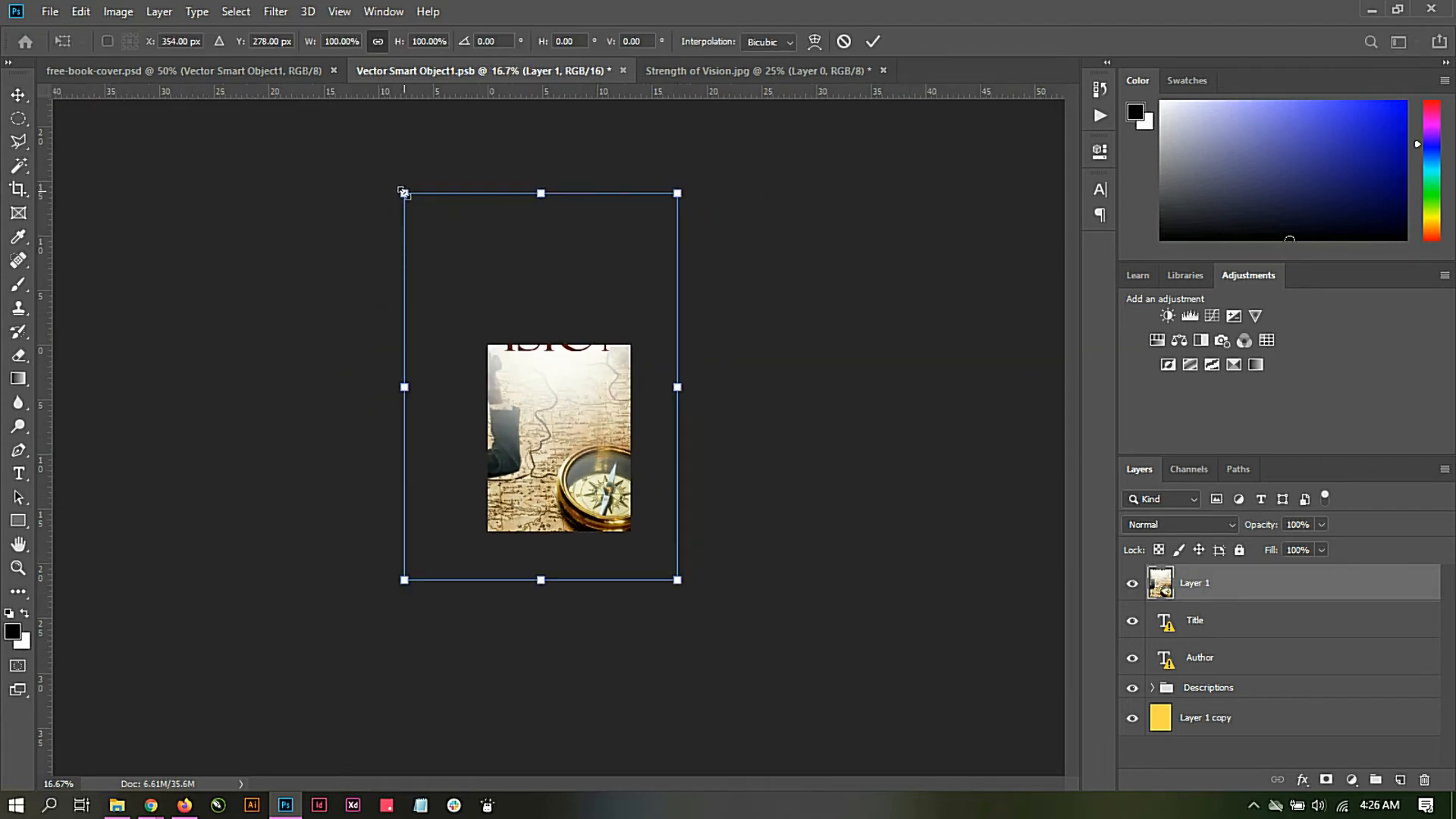
{"action": "left_click_drag", "start_coordinate": [403, 194], "coordinate": [475, 283]}
{"action": "left_click_drag", "start_coordinate": [568, 391], "coordinate": [588, 458]}
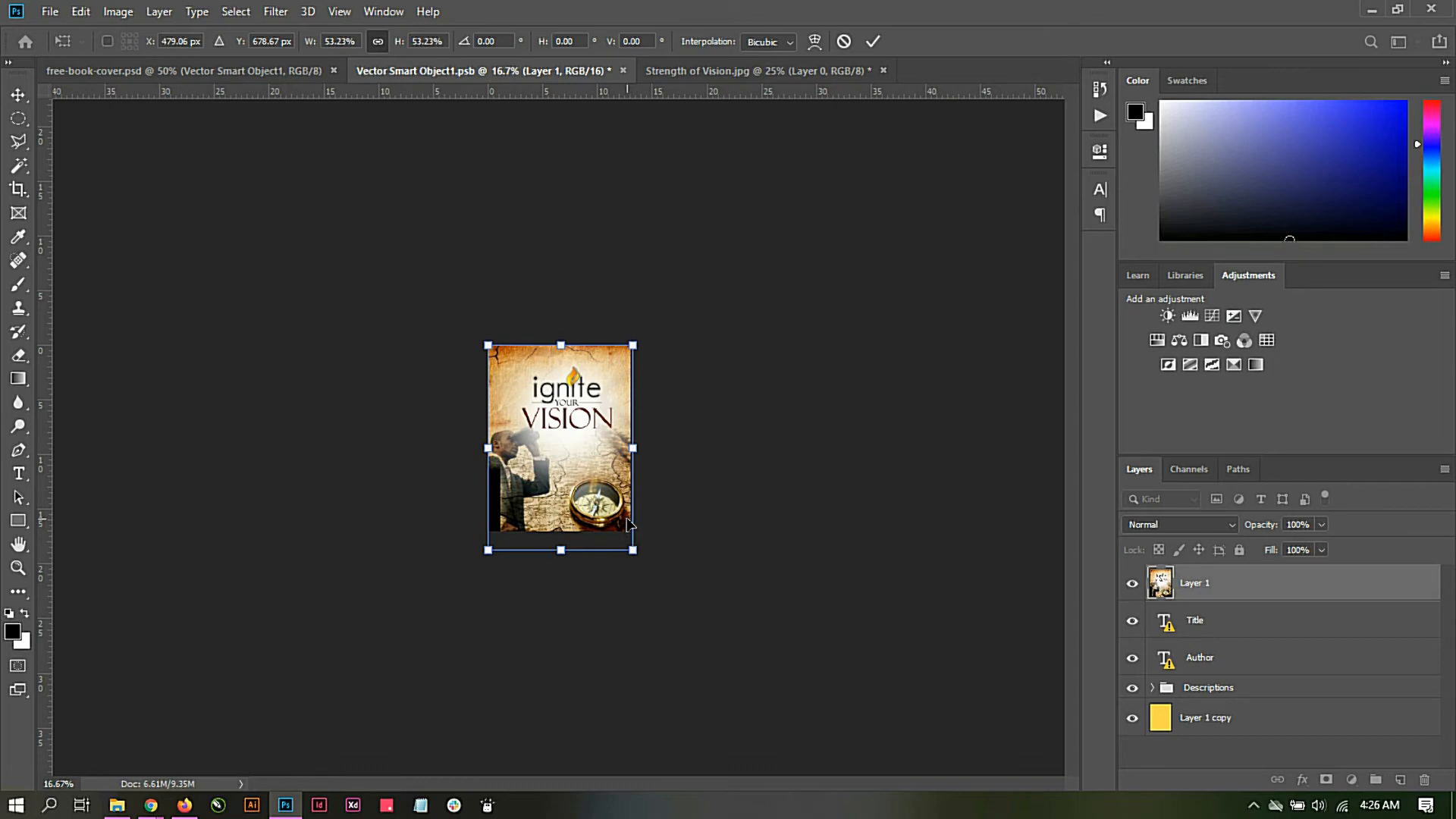
Step: Enlarge the cover layer to about 58%, shift it so the artwork fills the whole canvas, and apply the transform
{"action": "key", "text": "ctrl+plus"}
{"action": "key", "text": "ctrl+plus"}
{"action": "key", "text": "ctrl+plus"}
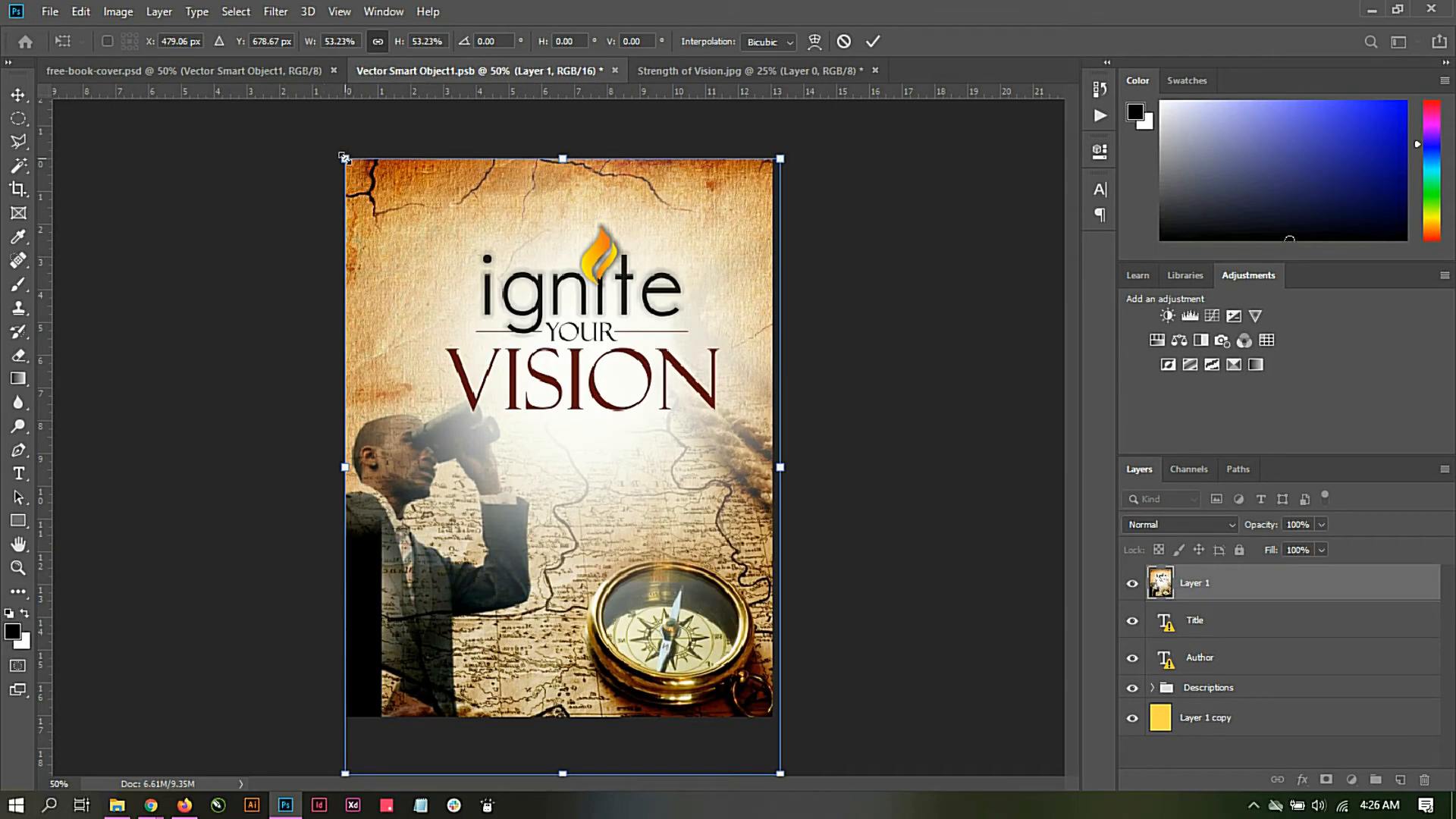
{"action": "left_click_drag", "start_coordinate": [342, 157], "coordinate": [298, 99]}
{"action": "left_click_drag", "start_coordinate": [485, 279], "coordinate": [489, 284]}
{"action": "left_click_drag", "start_coordinate": [818, 103], "coordinate": [794, 138]}
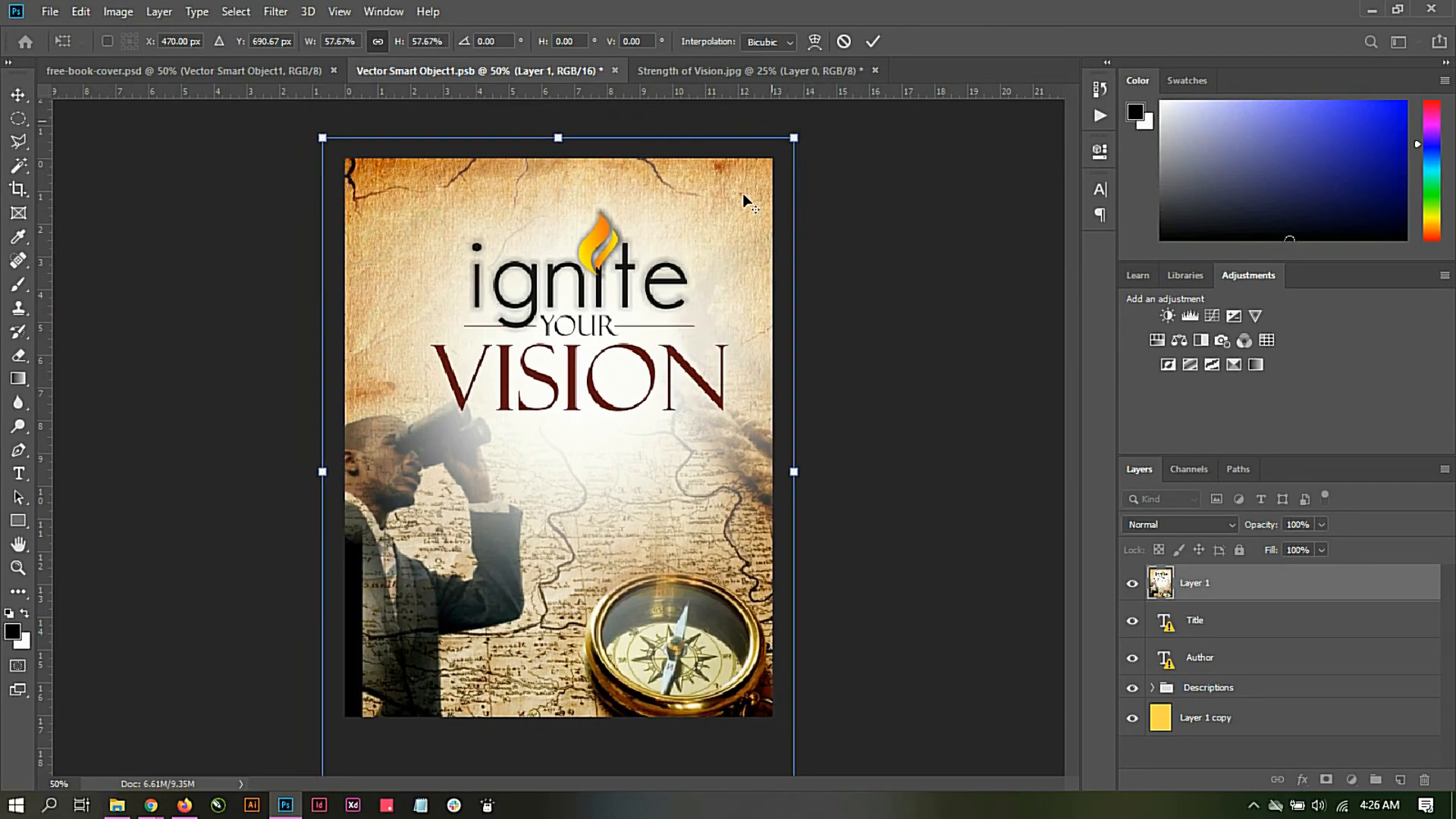
{"action": "left_click_drag", "start_coordinate": [684, 399], "coordinate": [661, 392]}
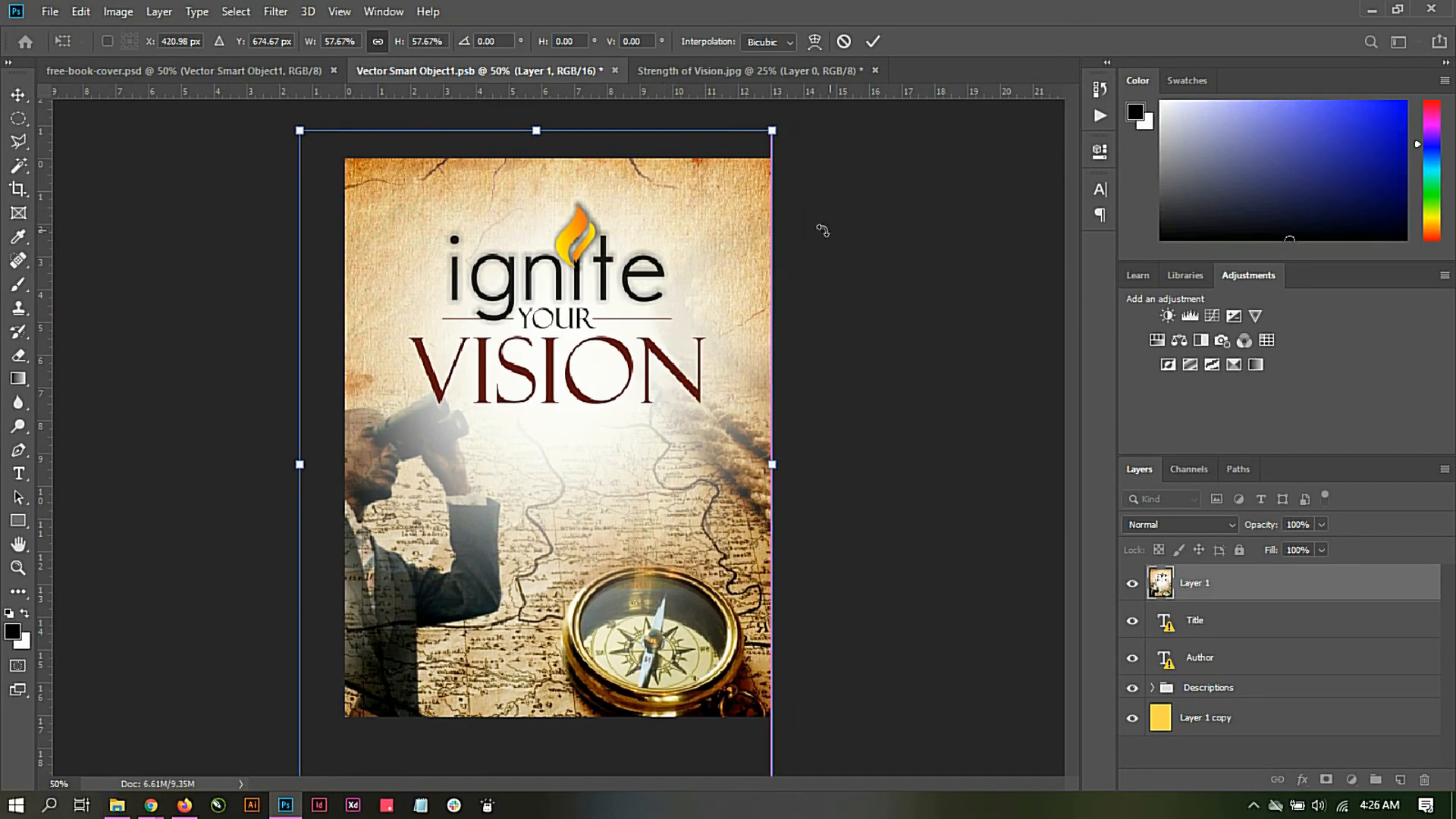
{"action": "left_click", "coordinate": [872, 42]}
Step: Save the edited Vector Smart Object1 contents and return to the free-book-cover mockup document
{"action": "left_click", "coordinate": [38, 11]}
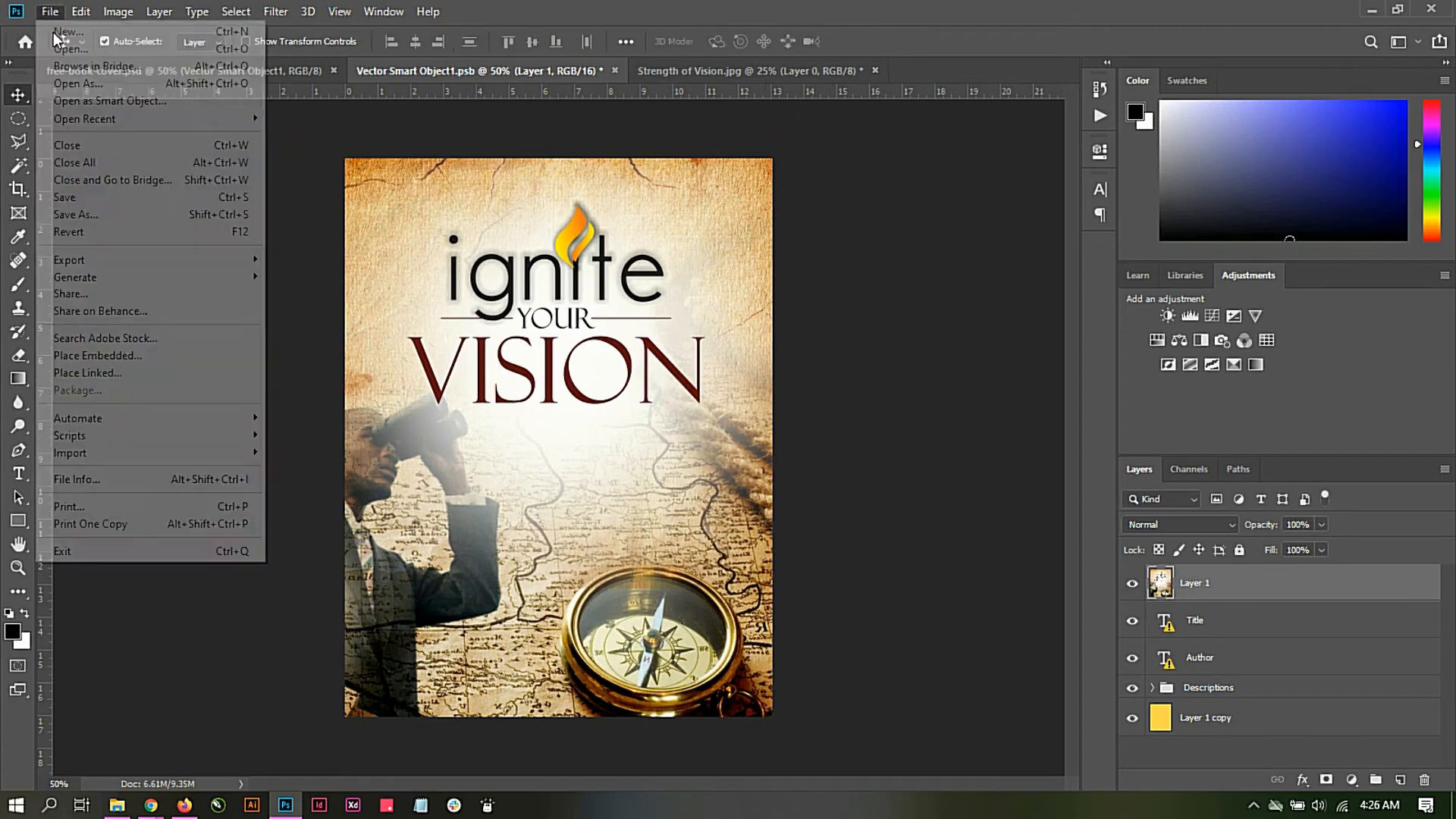
{"action": "left_click", "coordinate": [84, 195]}
{"action": "left_click", "coordinate": [152, 73]}
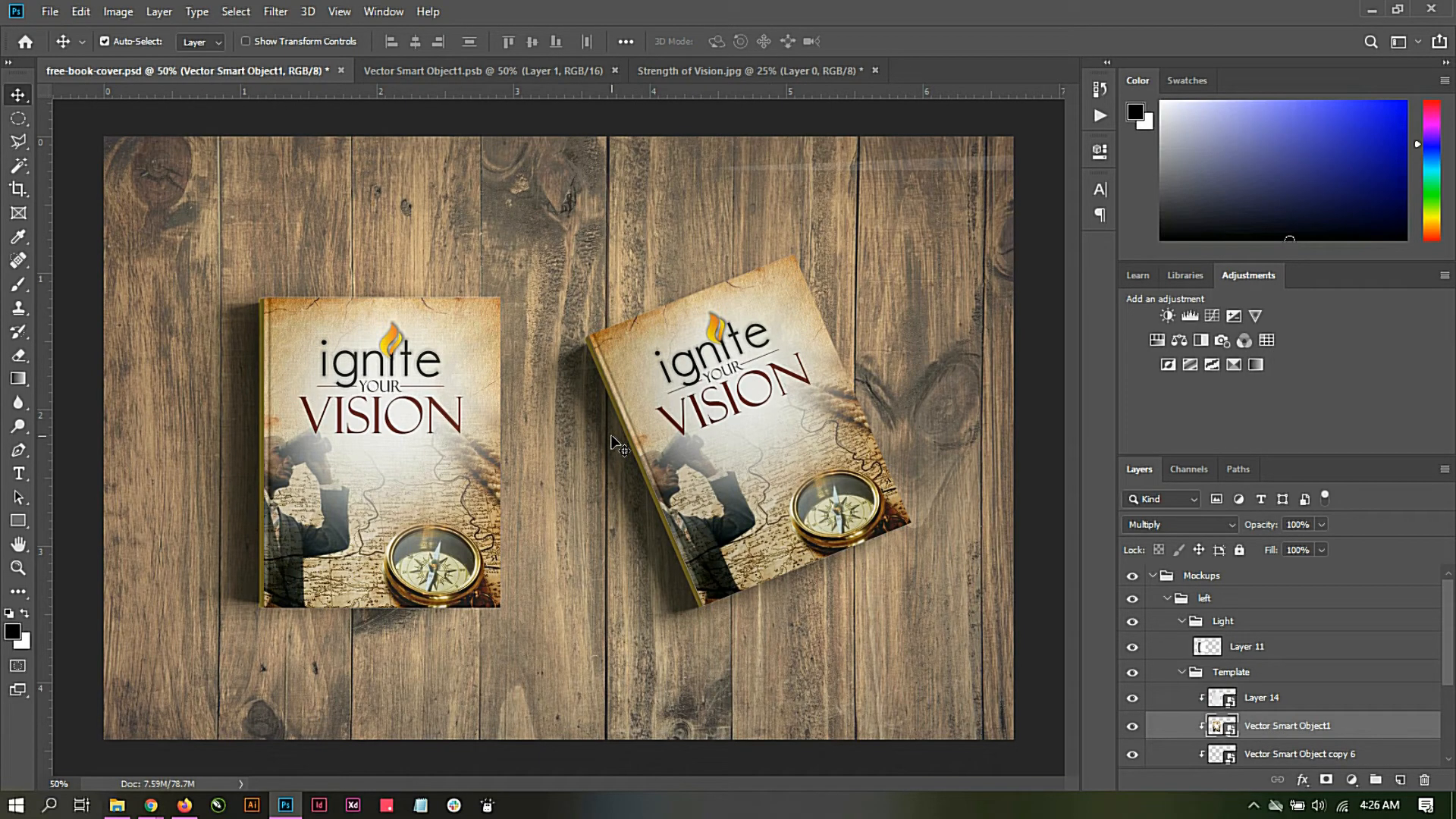
Step: Start saving the book mockup under a new name, choosing the Mockup Training folder as its location
{"action": "left_click", "coordinate": [49, 10]}
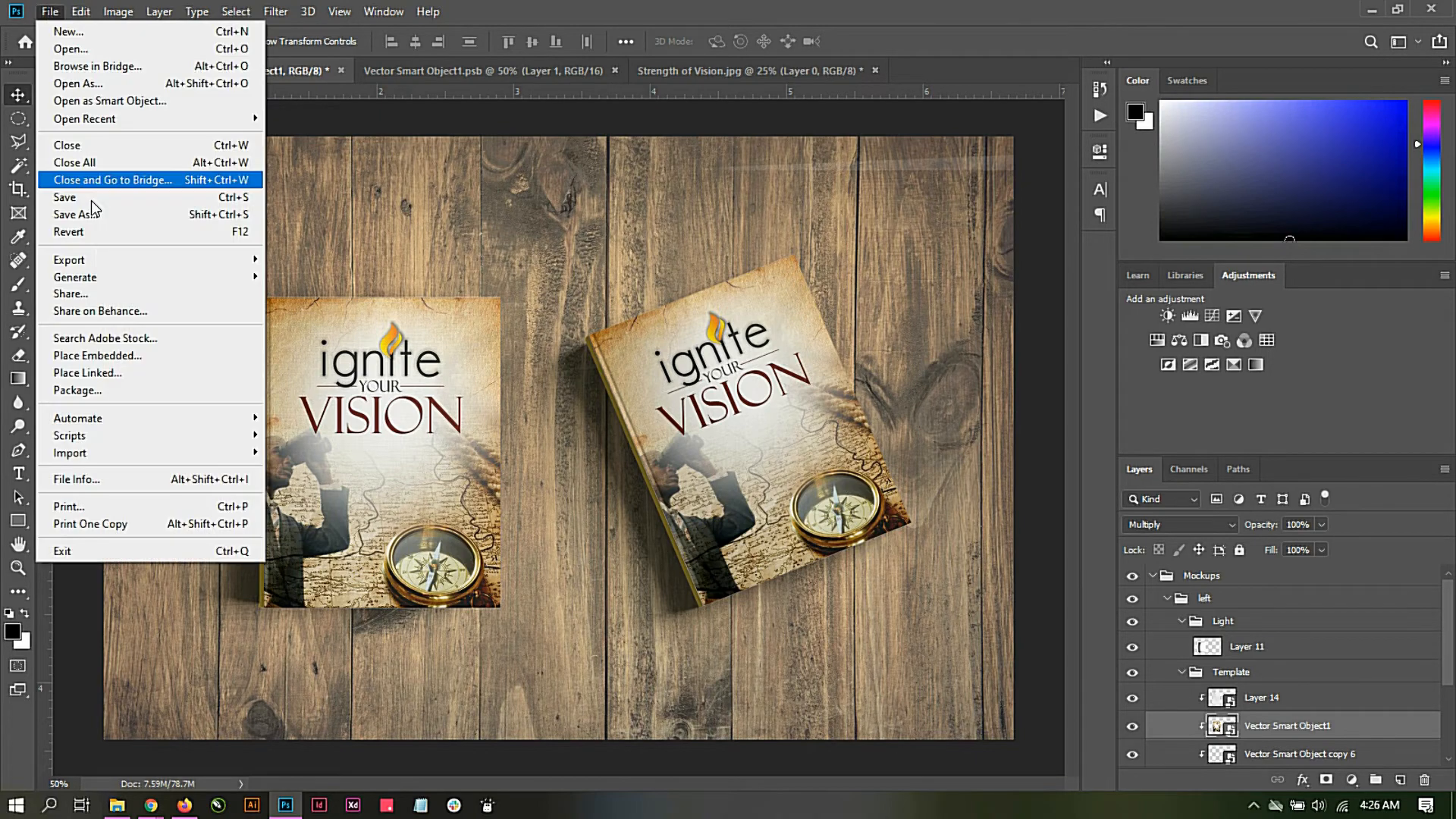
{"action": "left_click", "coordinate": [97, 215]}
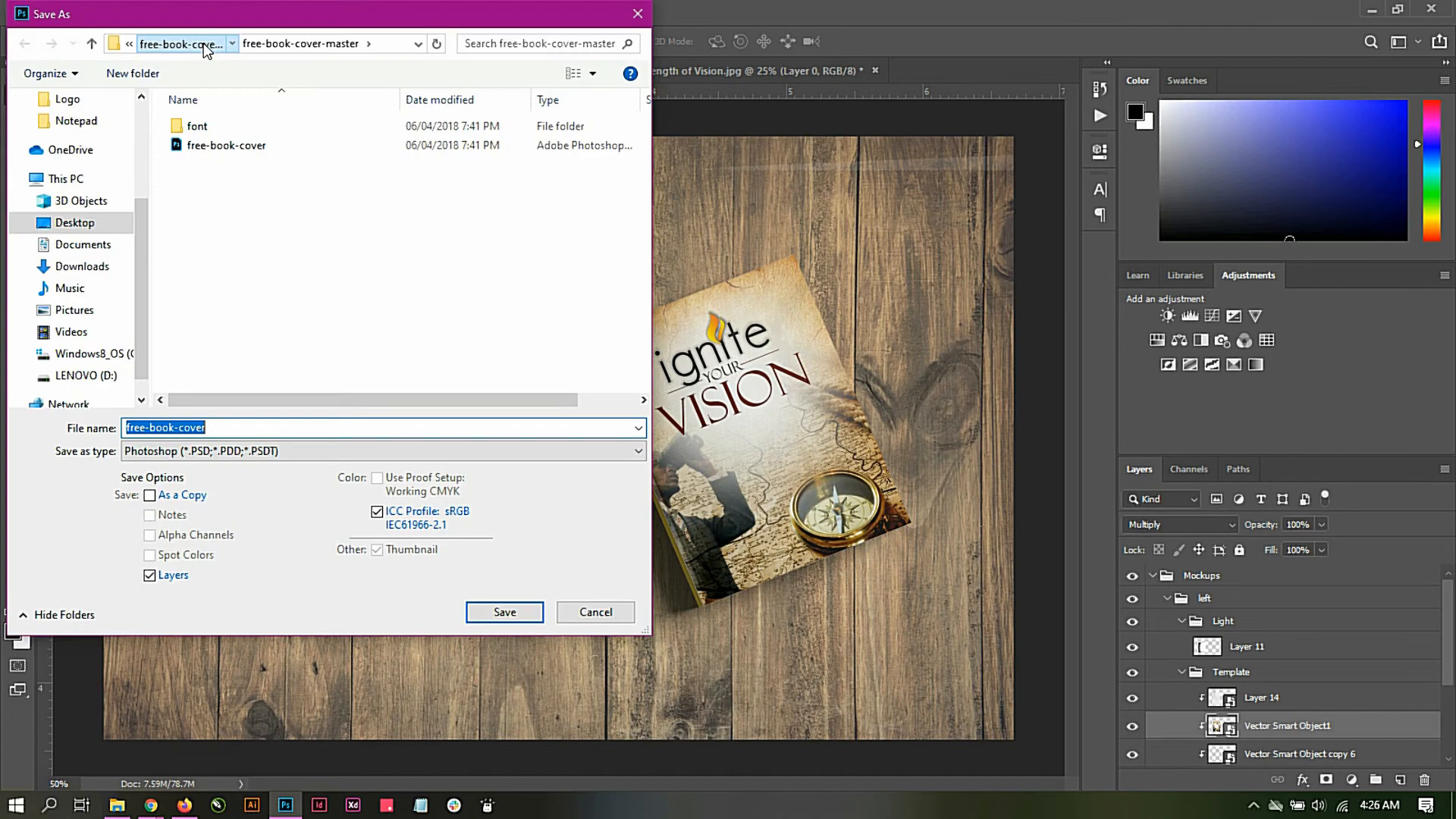
{"action": "left_click", "coordinate": [167, 43]}
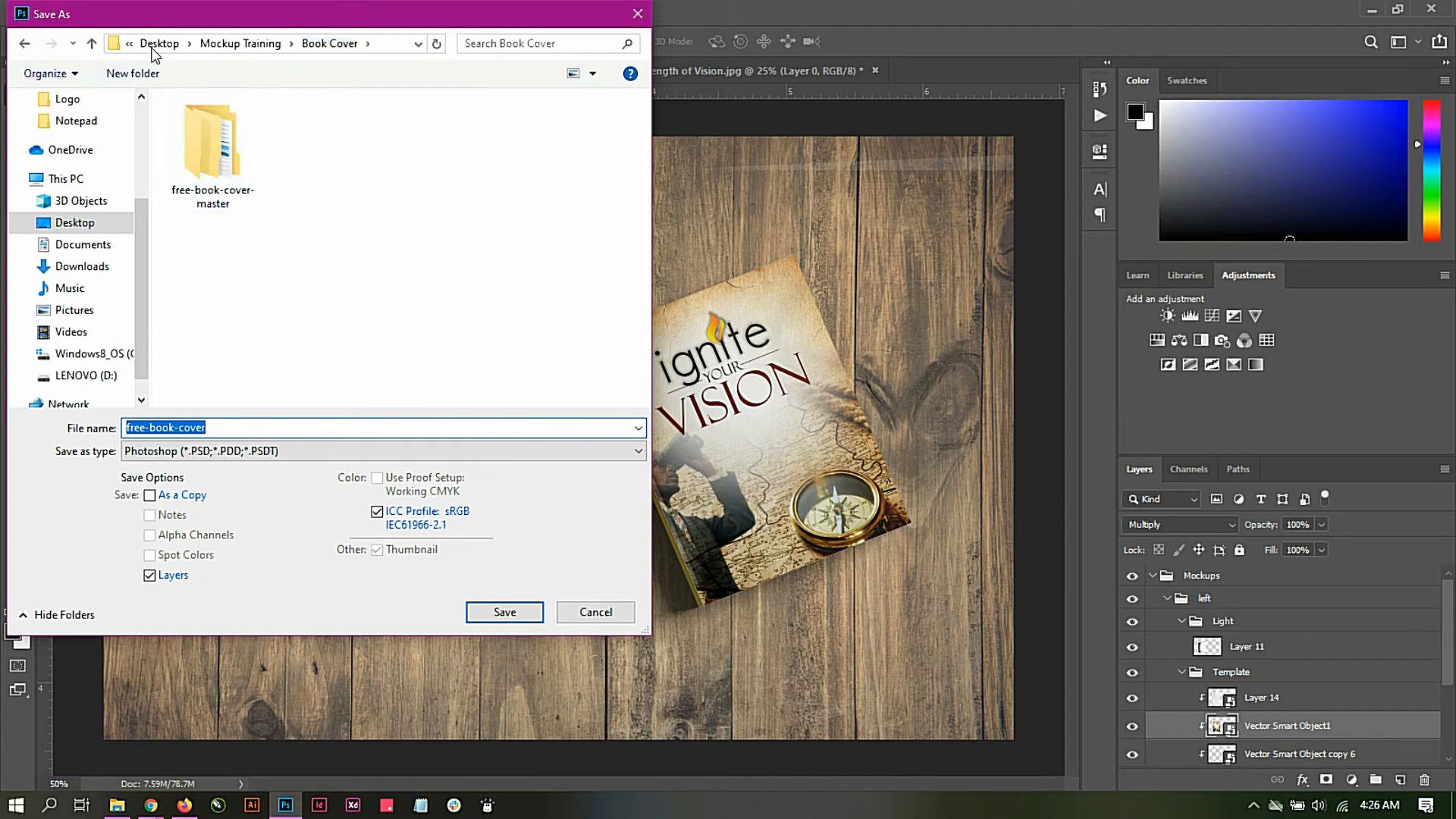
{"action": "left_click", "coordinate": [228, 45]}
Step: Set the file name of the saved mockup to "Mockup book cover"
{"action": "left_click", "coordinate": [230, 451]}
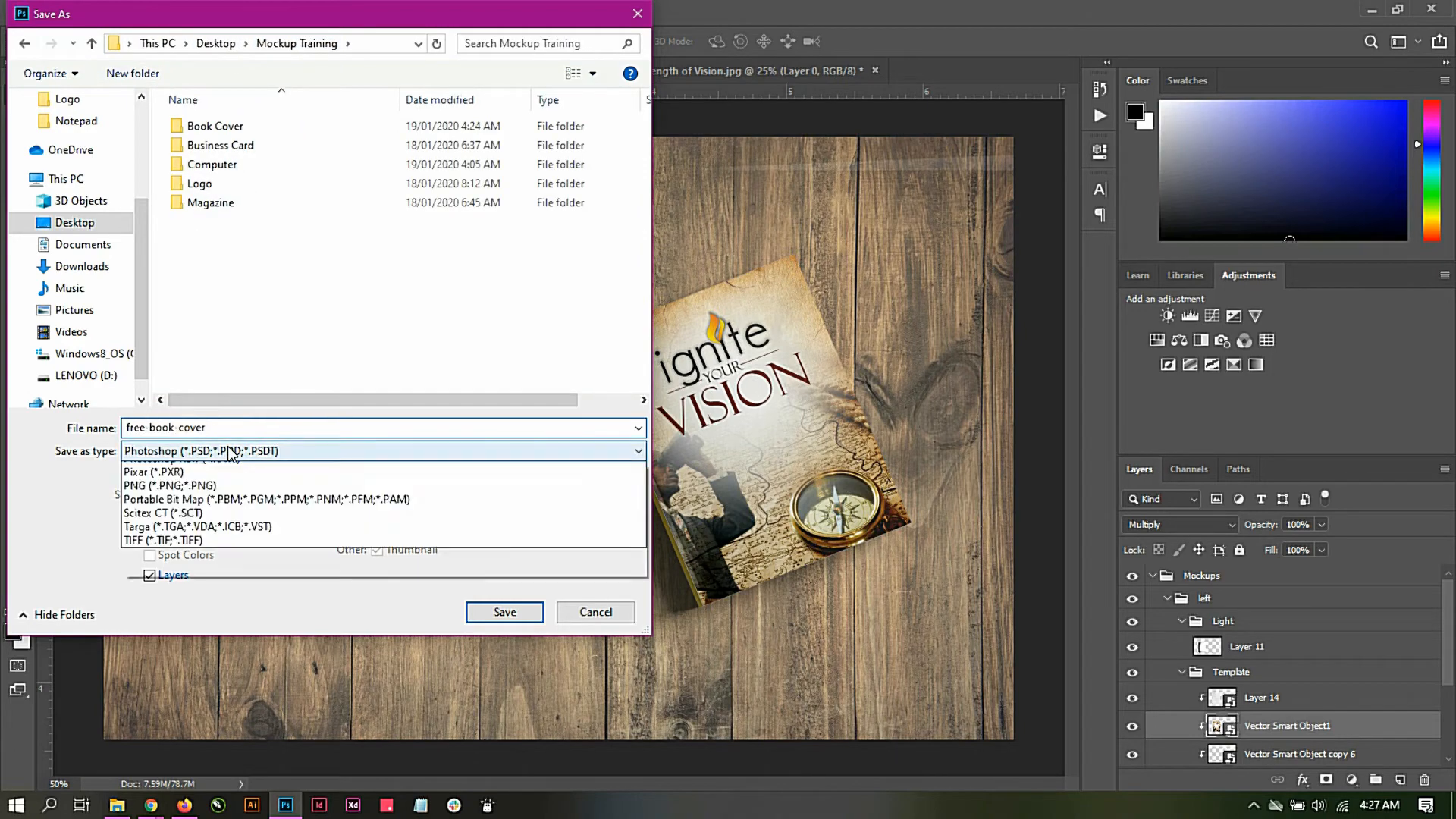
{"action": "left_click", "coordinate": [236, 429]}
{"action": "double_click", "coordinate": [245, 429]}
{"action": "left_click", "coordinate": [253, 429]}
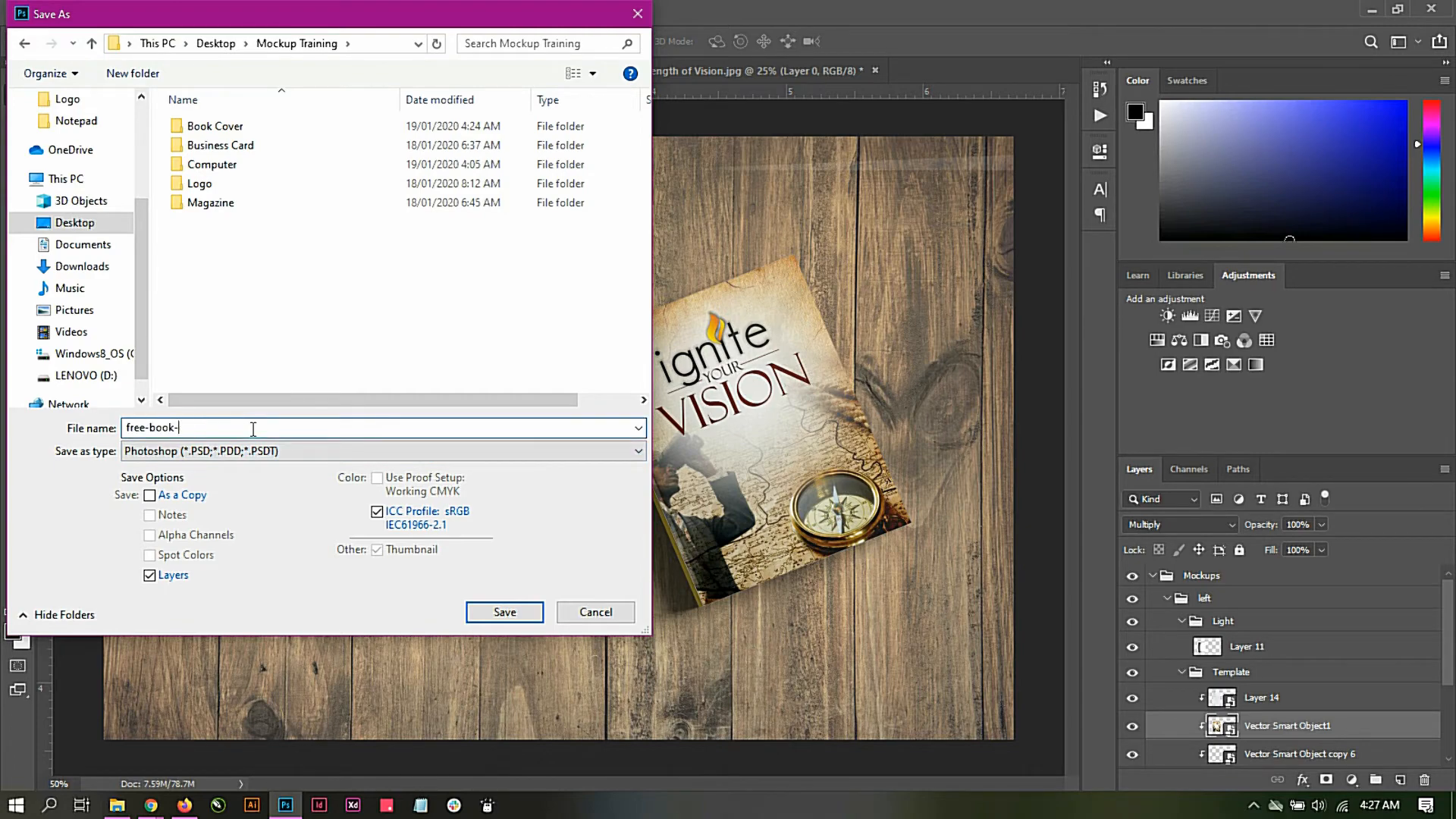
{"action": "key", "text": "BackSpace"}
{"action": "key", "text": "BackSpace"}
{"action": "key", "text": "BackSpace"}
{"action": "key", "text": "BackSpace"}
{"action": "key", "text": "BackSpace"}
{"action": "key", "text": "BackSpace"}
{"action": "key", "text": "BackSpace"}
{"action": "key", "text": "BackSpace"}
{"action": "key", "text": "BackSpace"}
{"action": "key", "text": "BackSpace"}
{"action": "type", "text": "Mockup book cover"}
Step: Save the mockup in JPEG format with Maximum quality 11 and the Baseline ("Standard") option
{"action": "left_click", "coordinate": [265, 452]}
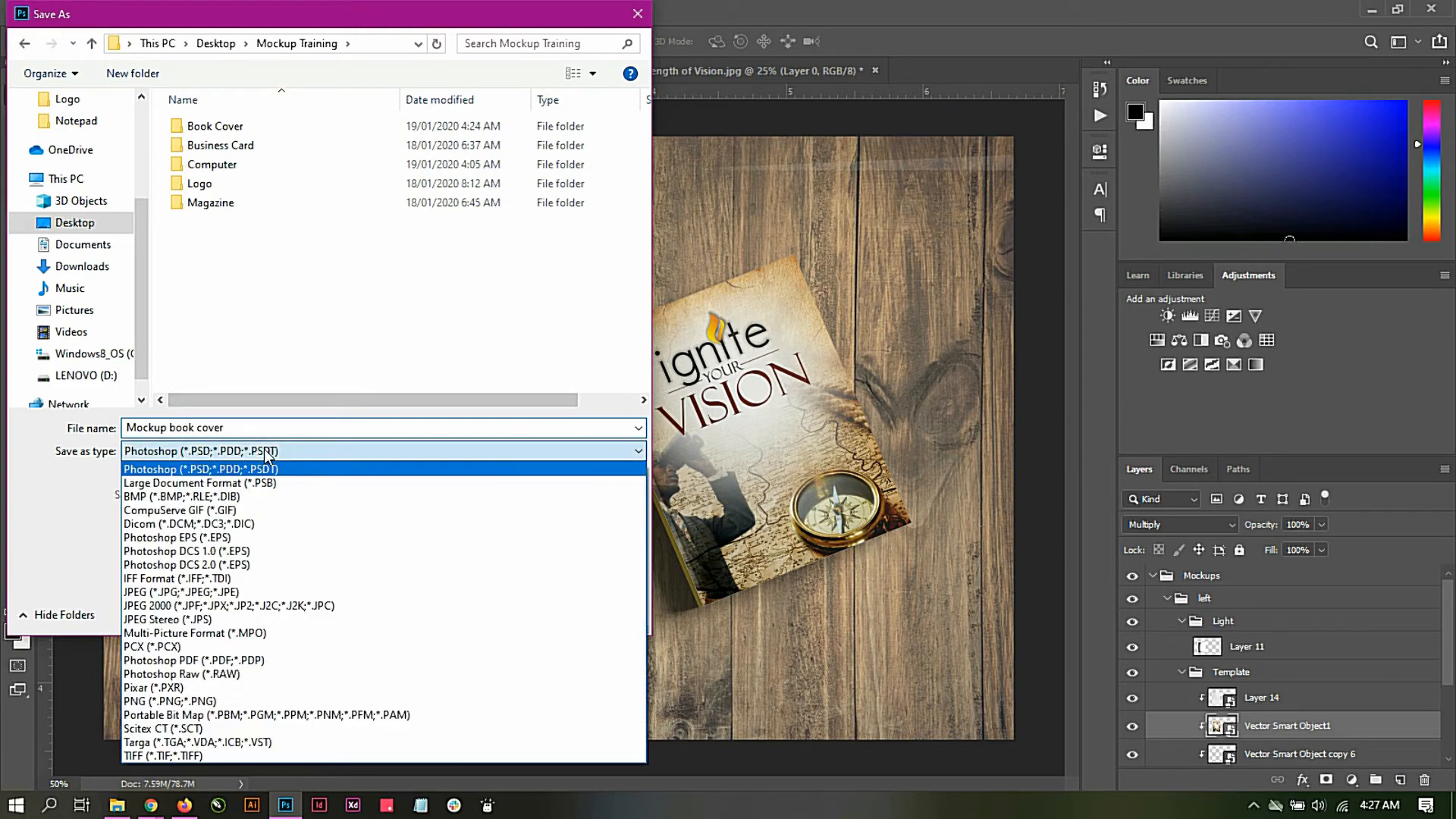
{"action": "left_click", "coordinate": [176, 591]}
{"action": "left_click", "coordinate": [480, 611]}
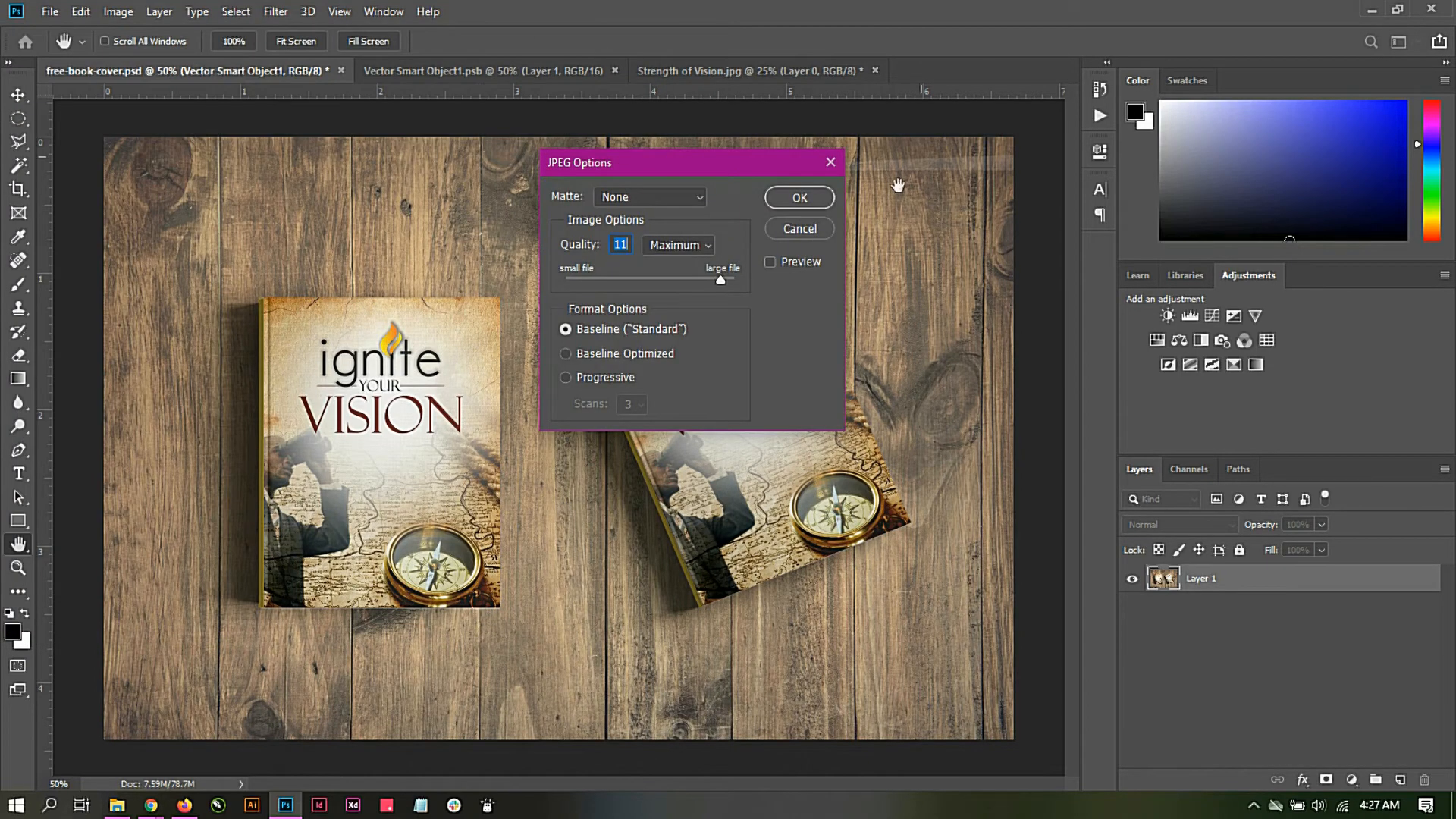
{"action": "left_click", "coordinate": [808, 197]}
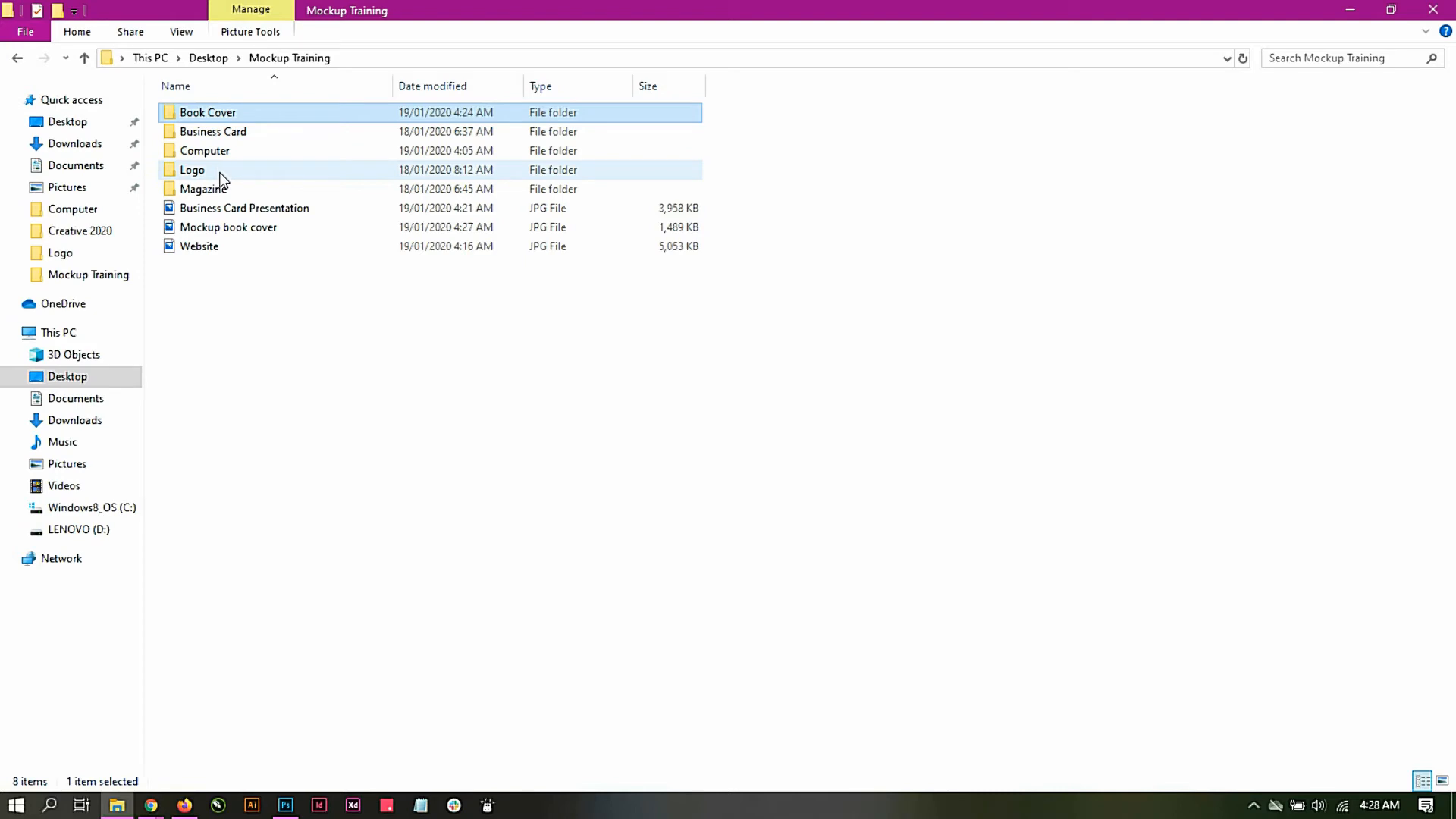
Step: Open "logo mockup 27 08 - 1" from the Logo folder in Photoshop and open the contents of its "change this" smart object
{"action": "double_click", "coordinate": [197, 170]}
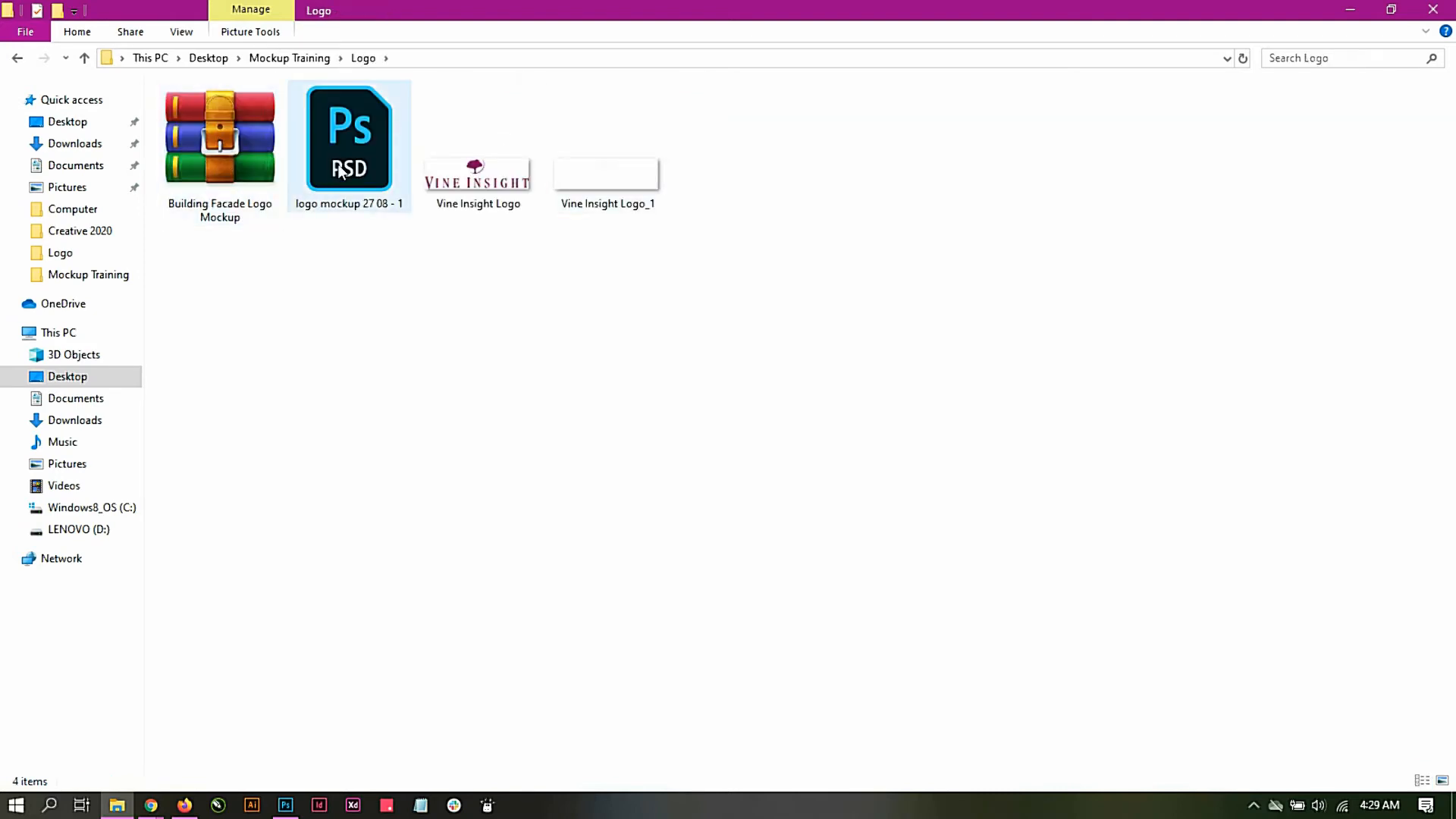
{"action": "left_click", "coordinate": [349, 145]}
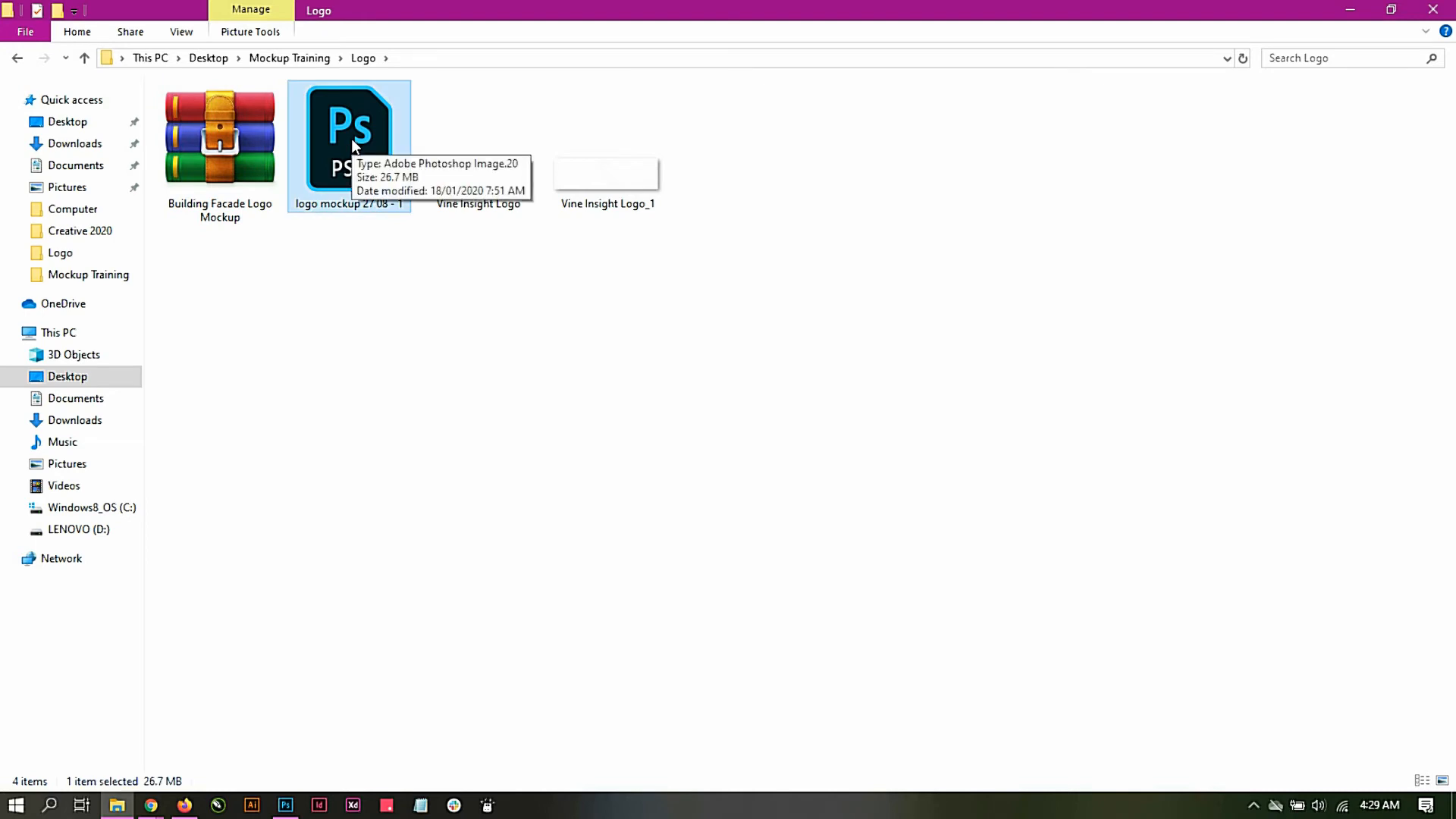
{"action": "double_click", "coordinate": [352, 138]}
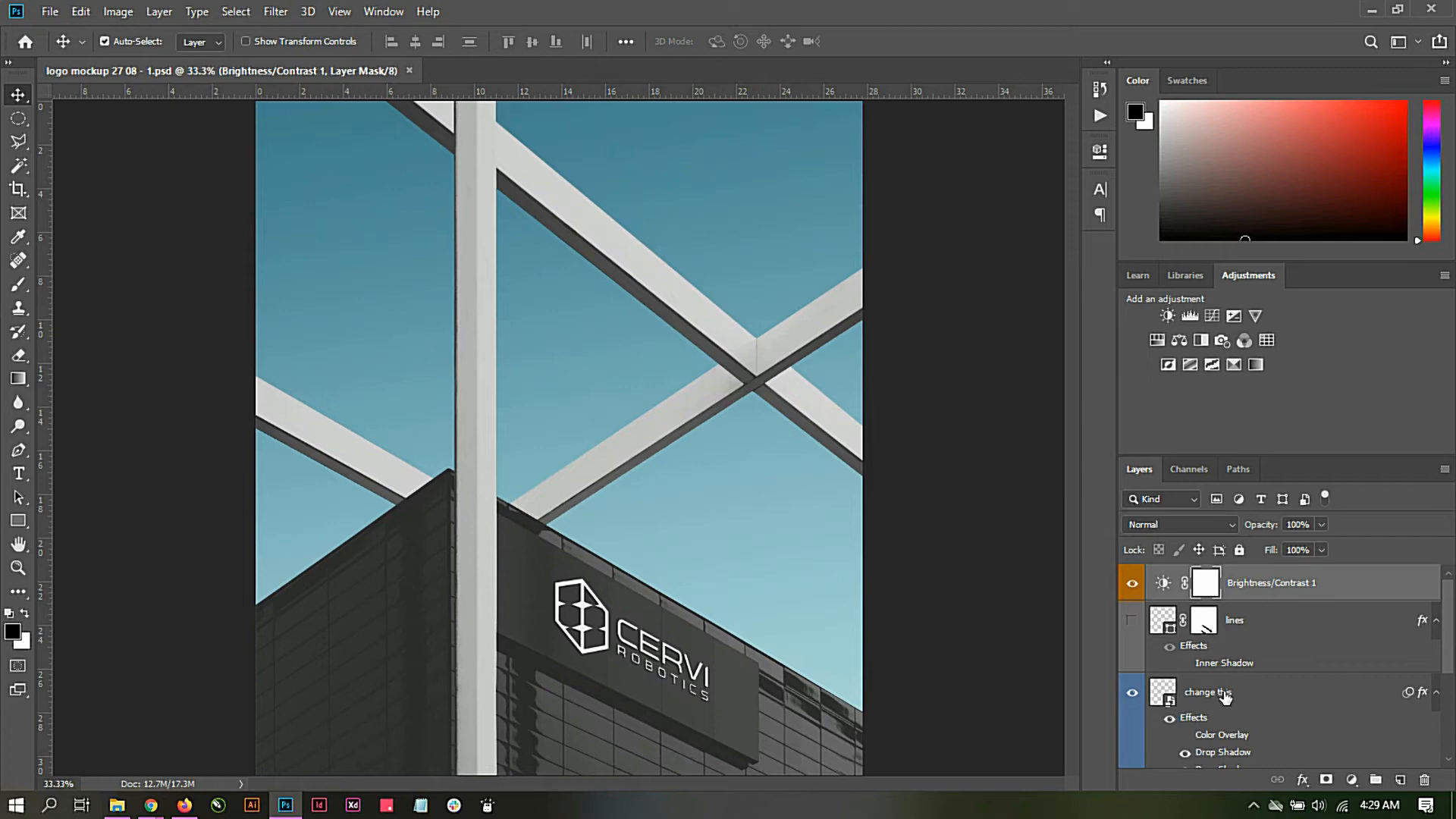
{"action": "double_click", "coordinate": [1171, 696]}
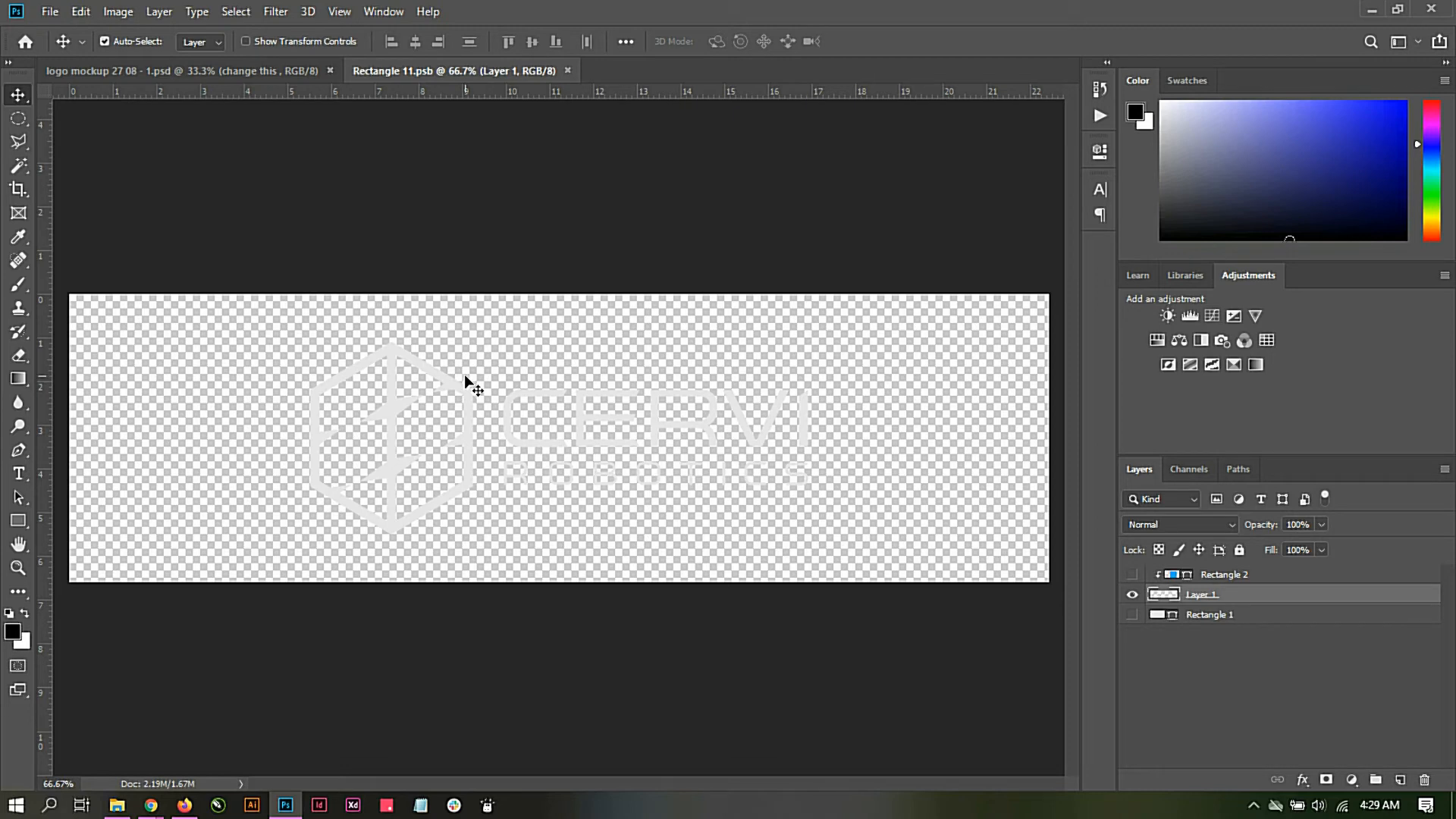
Step: Hide the Cervi Robotics logo layer and place the white Vine Insight Logo_1 image from the Logo folder into the smart object document
{"action": "left_click", "coordinate": [1133, 596]}
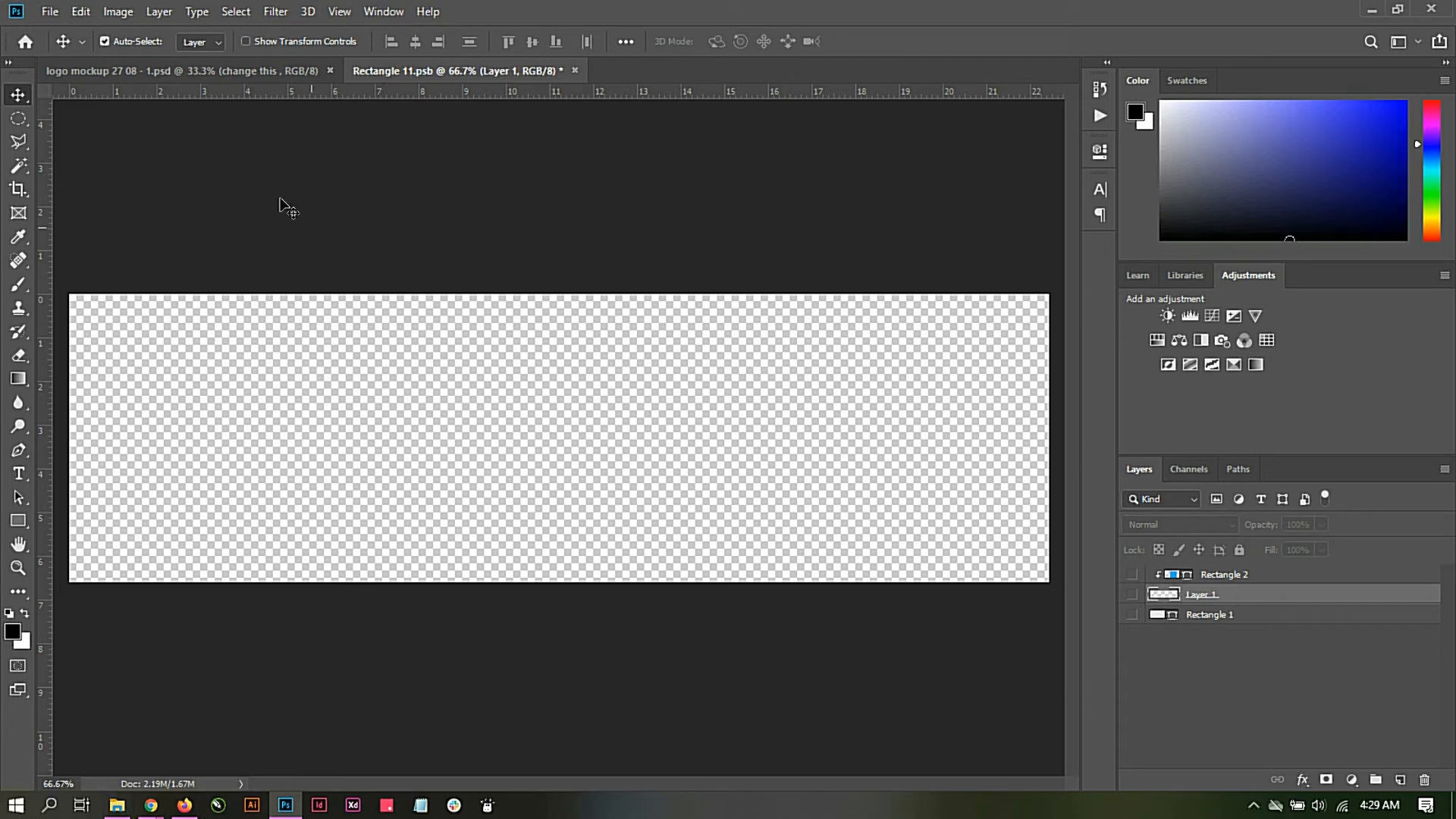
{"action": "mouse_move", "coordinate": [120, 810]}
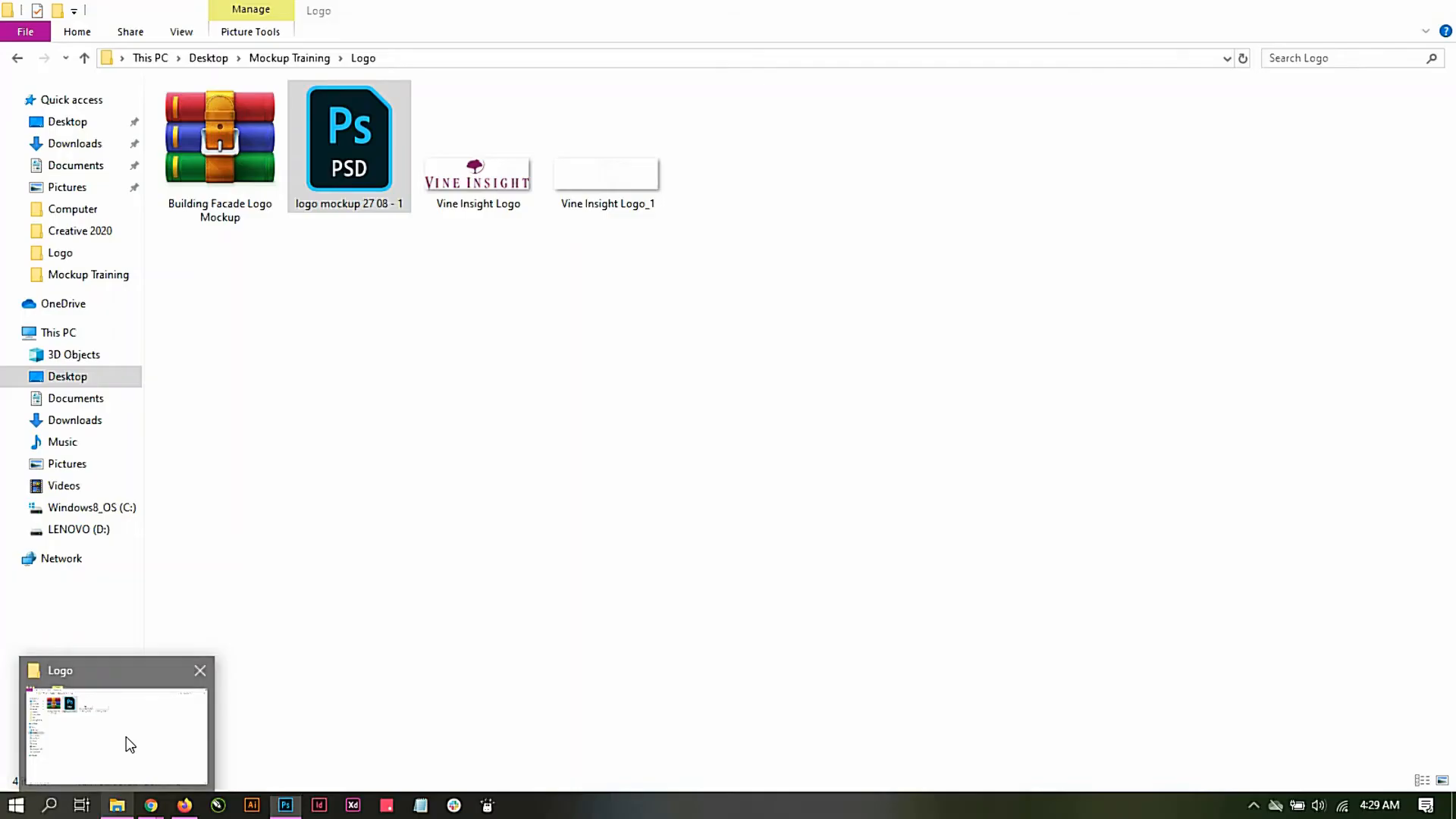
{"action": "left_click", "coordinate": [126, 735]}
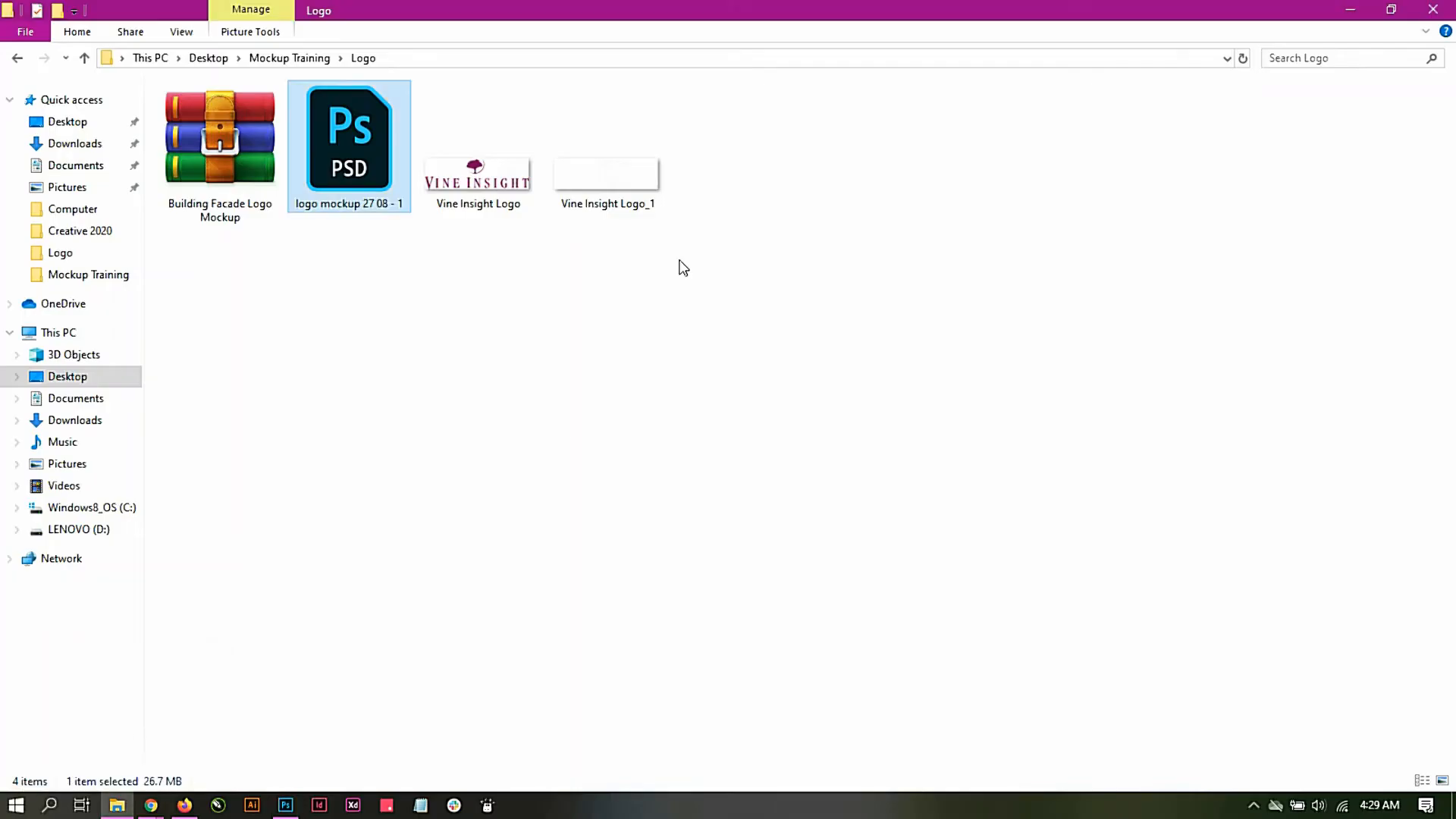
{"action": "left_click", "coordinate": [607, 206]}
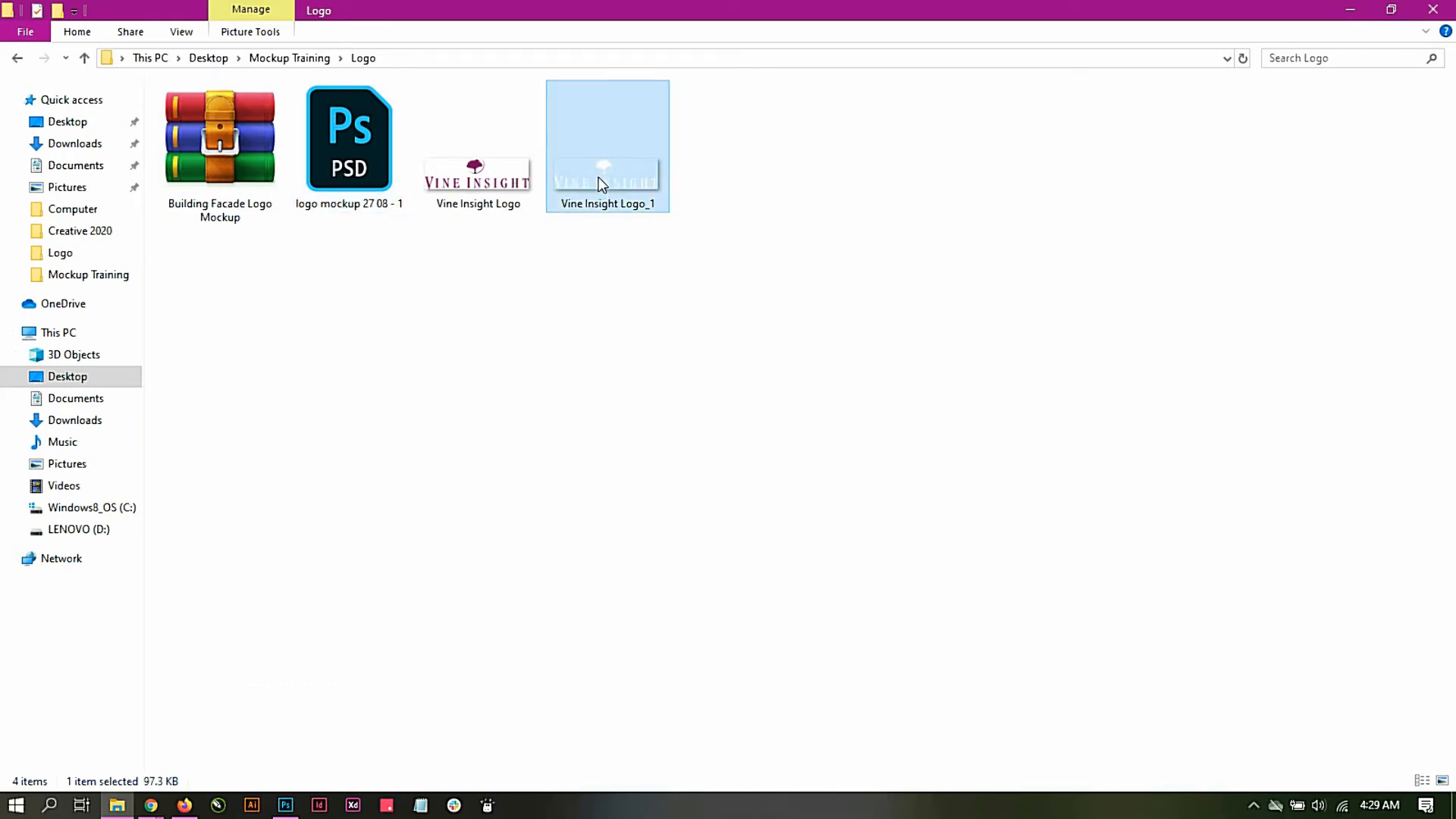
{"action": "mouse_move", "coordinate": [480, 186]}
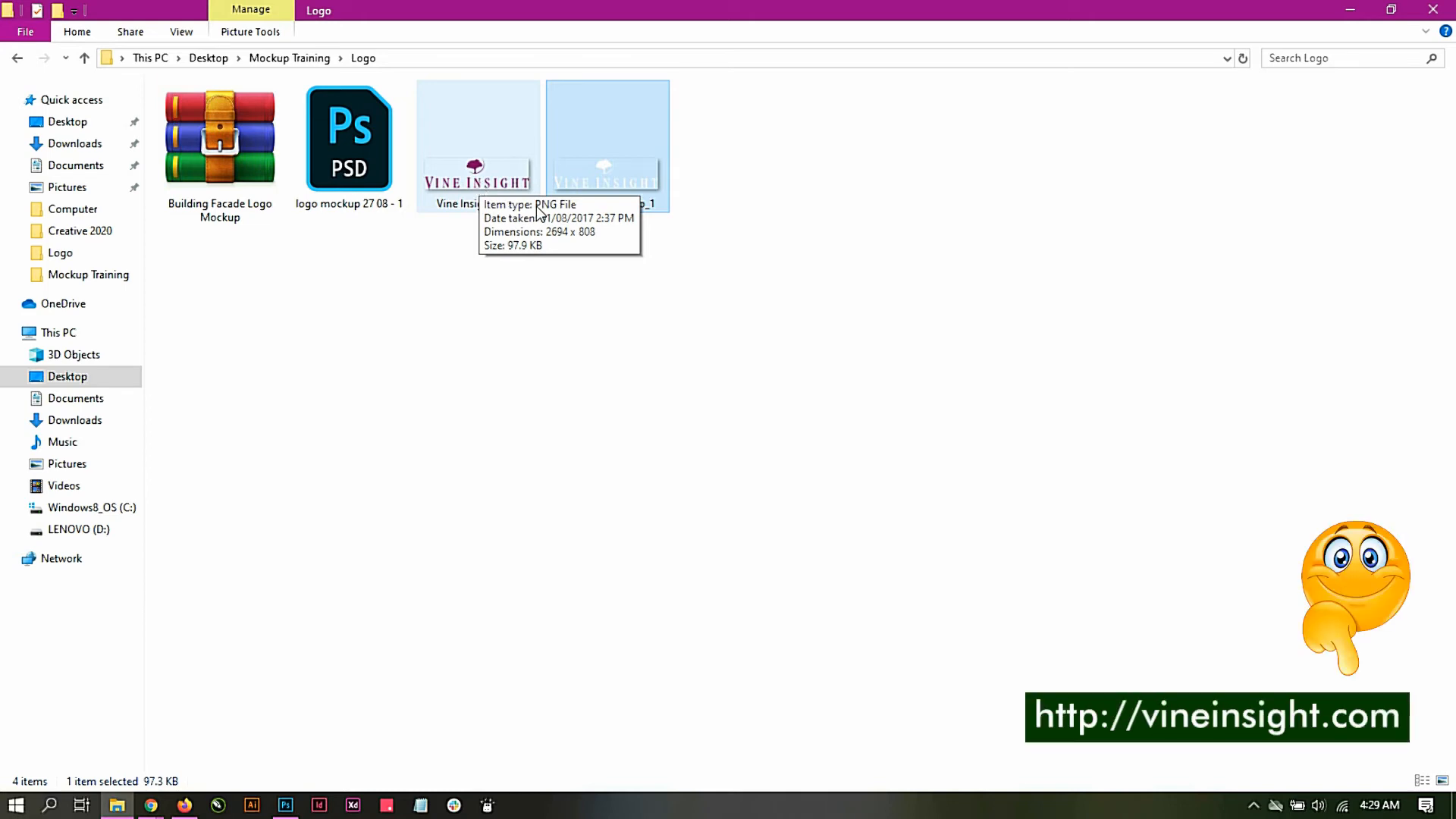
{"action": "mouse_move", "coordinate": [585, 177]}
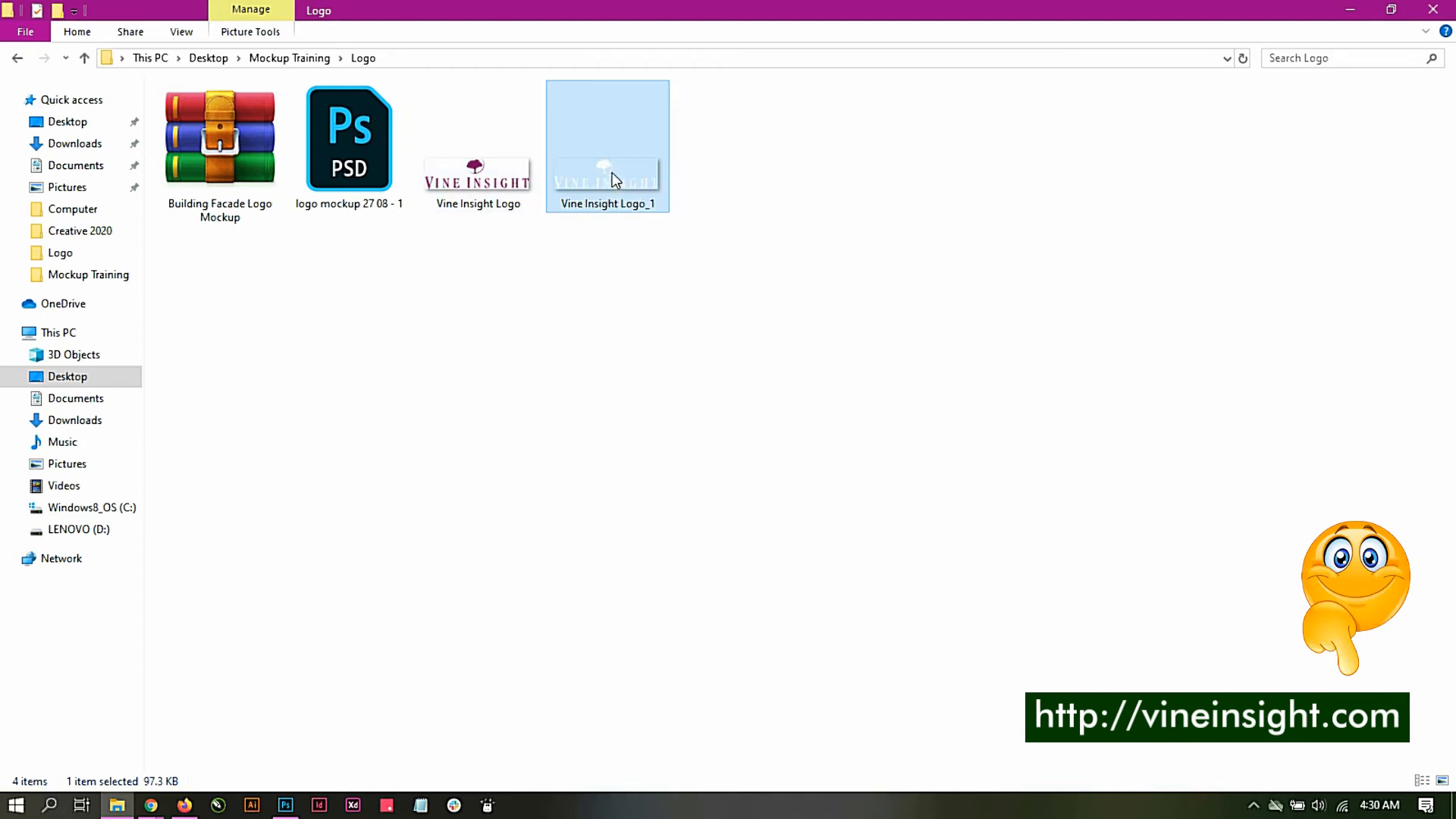
{"action": "left_click_drag", "start_coordinate": [612, 171], "coordinate": [544, 448]}
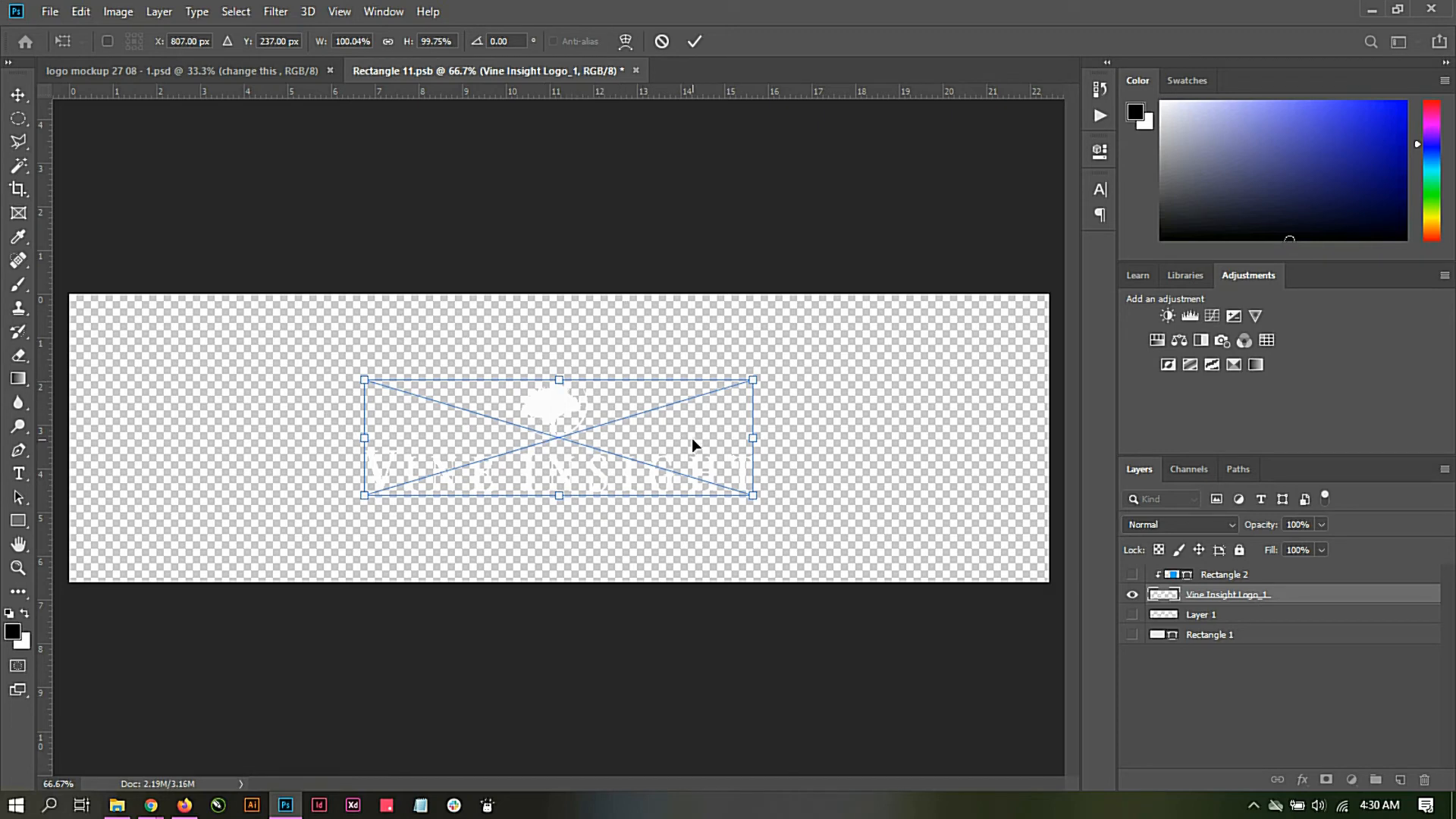
Step: Scale the placed Vine Insight logo to about 193%, save the smart object document and return to the building mockup
{"action": "left_click_drag", "start_coordinate": [749, 493], "coordinate": [923, 559]}
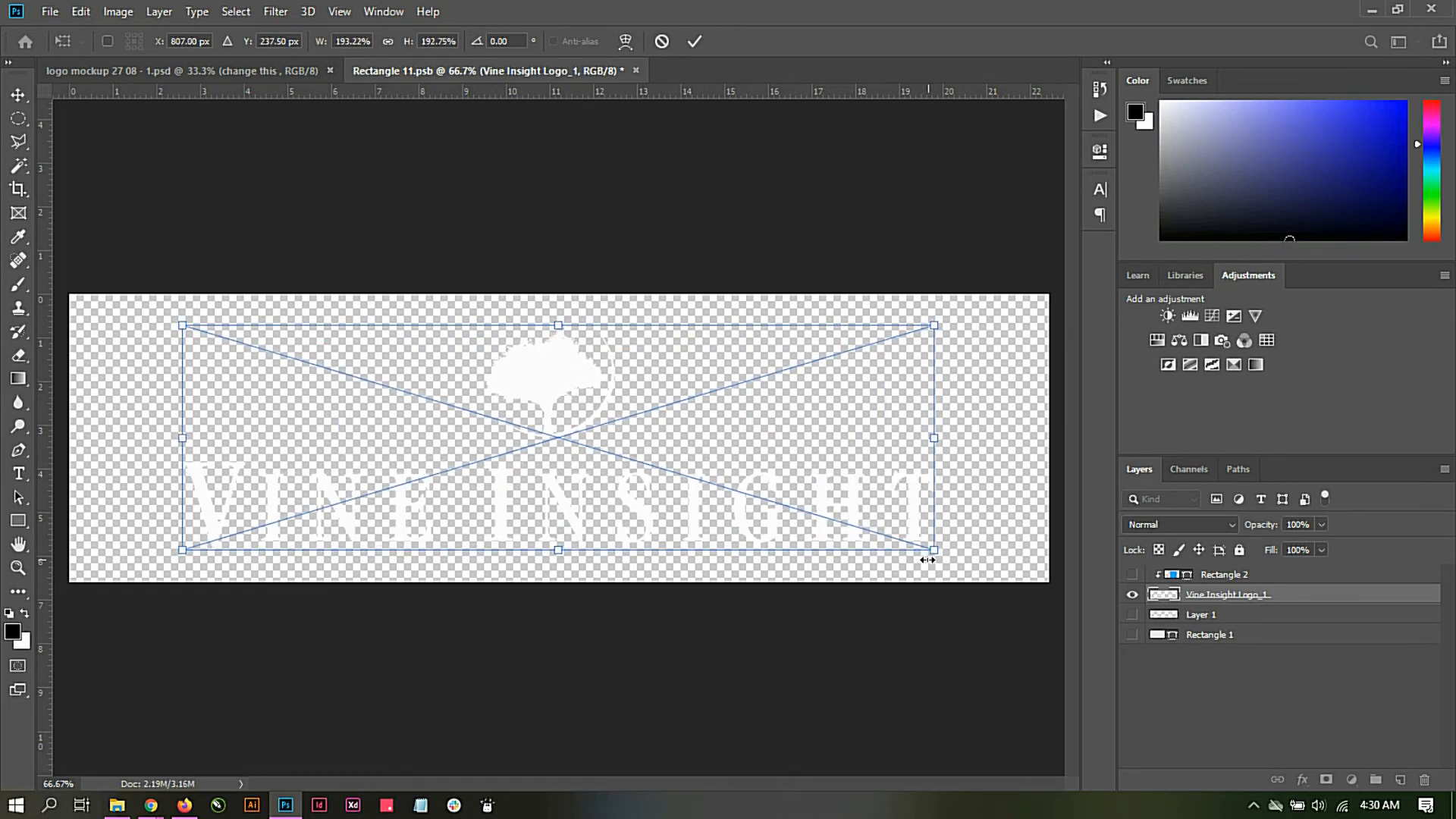
{"action": "left_click", "coordinate": [696, 42]}
{"action": "left_click", "coordinate": [48, 14]}
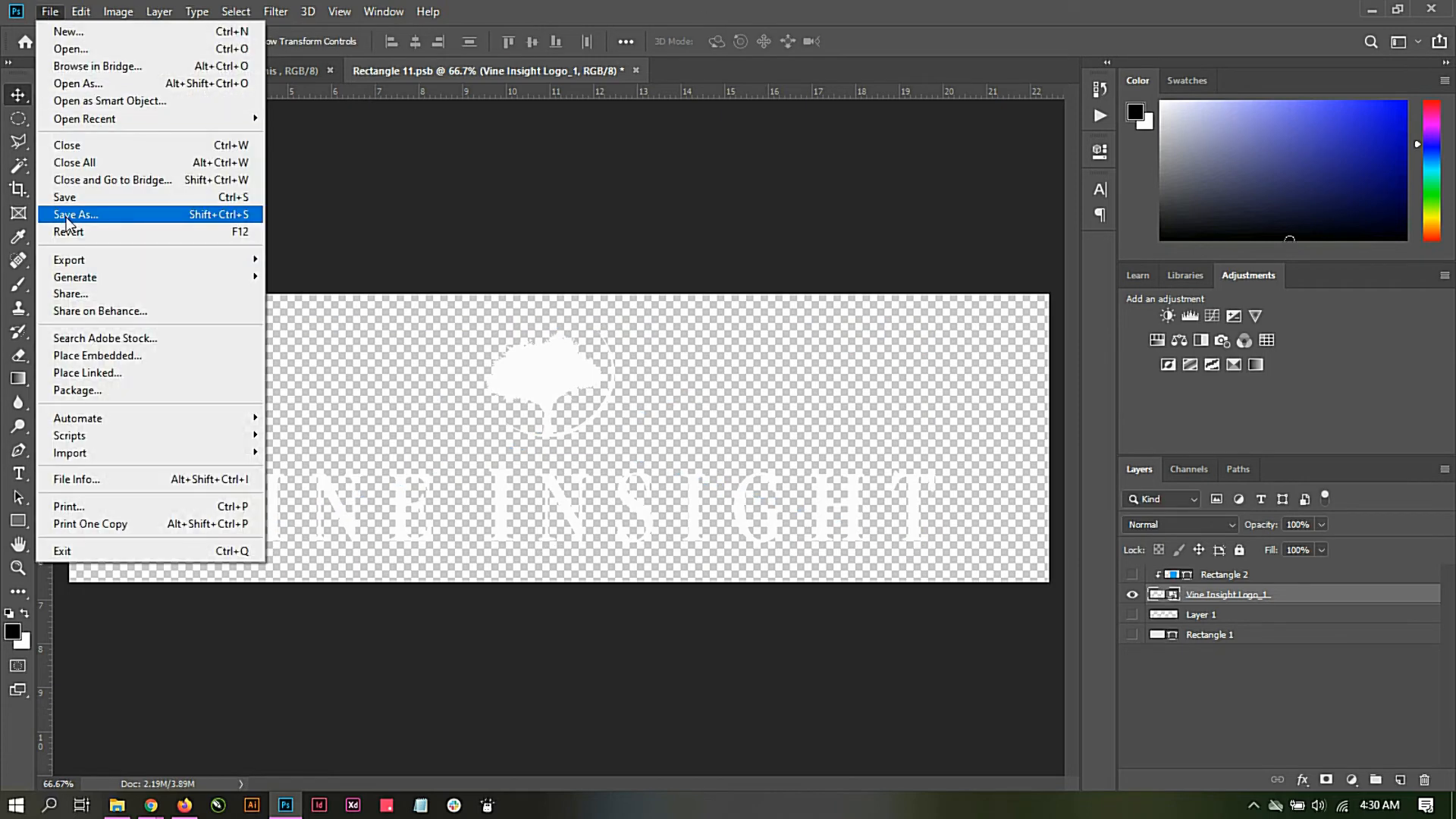
{"action": "left_click", "coordinate": [76, 200]}
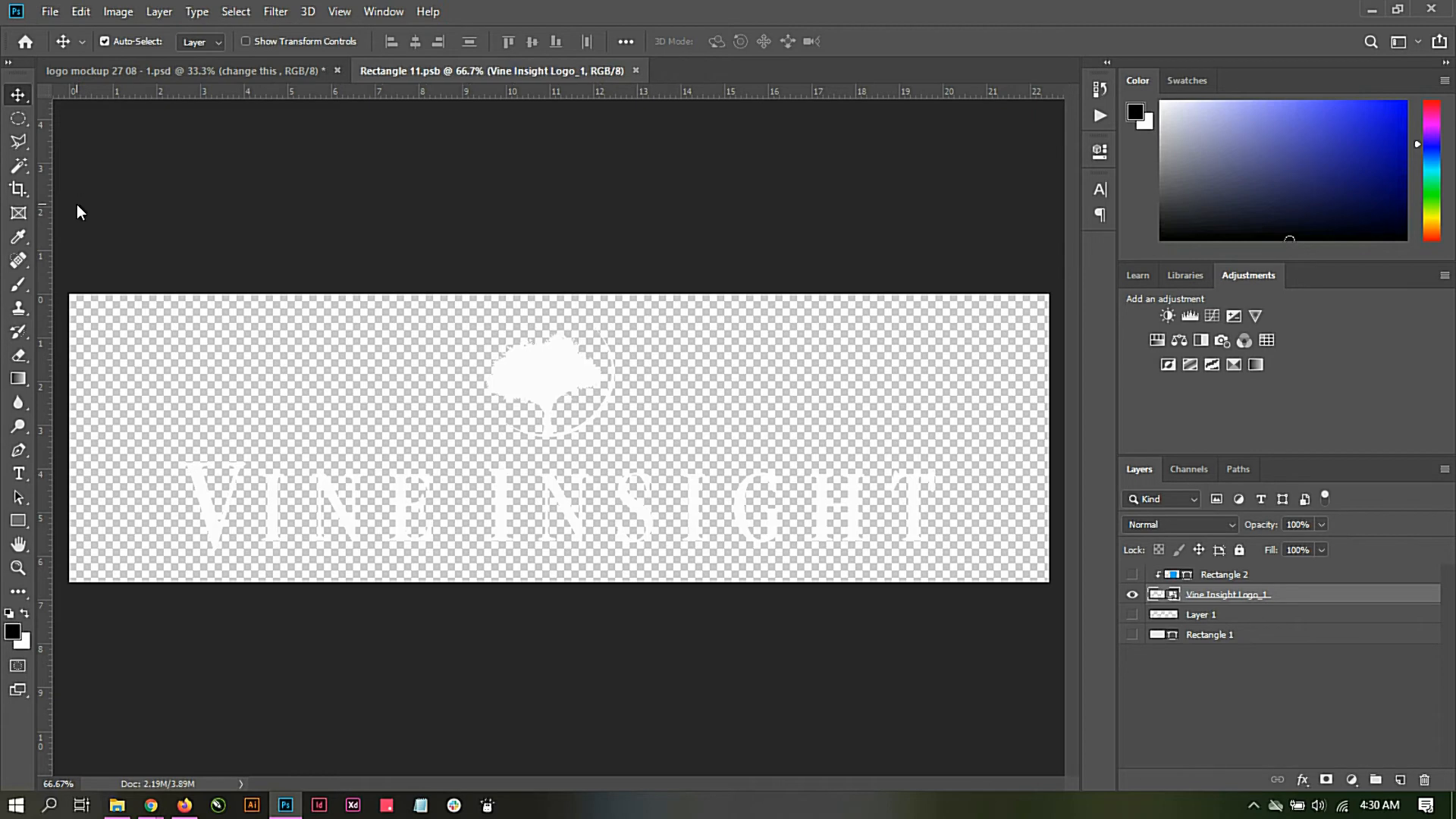
{"action": "left_click", "coordinate": [176, 79]}
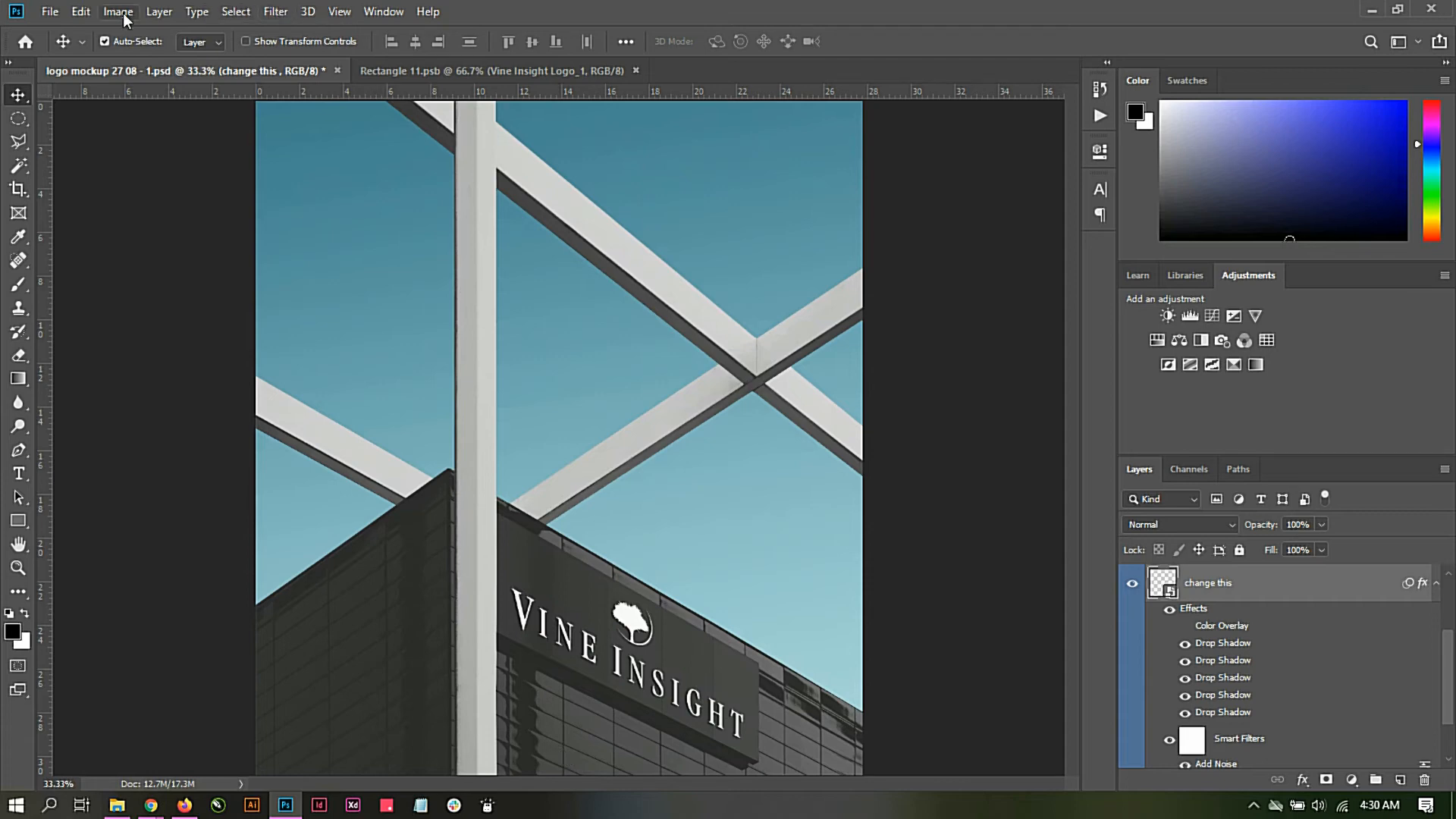
Step: Save the building mockup in the Mockup Training folder as JPEG "Signage" with Maximum quality 11 and Baseline ("Standard")
{"action": "left_click", "coordinate": [52, 11]}
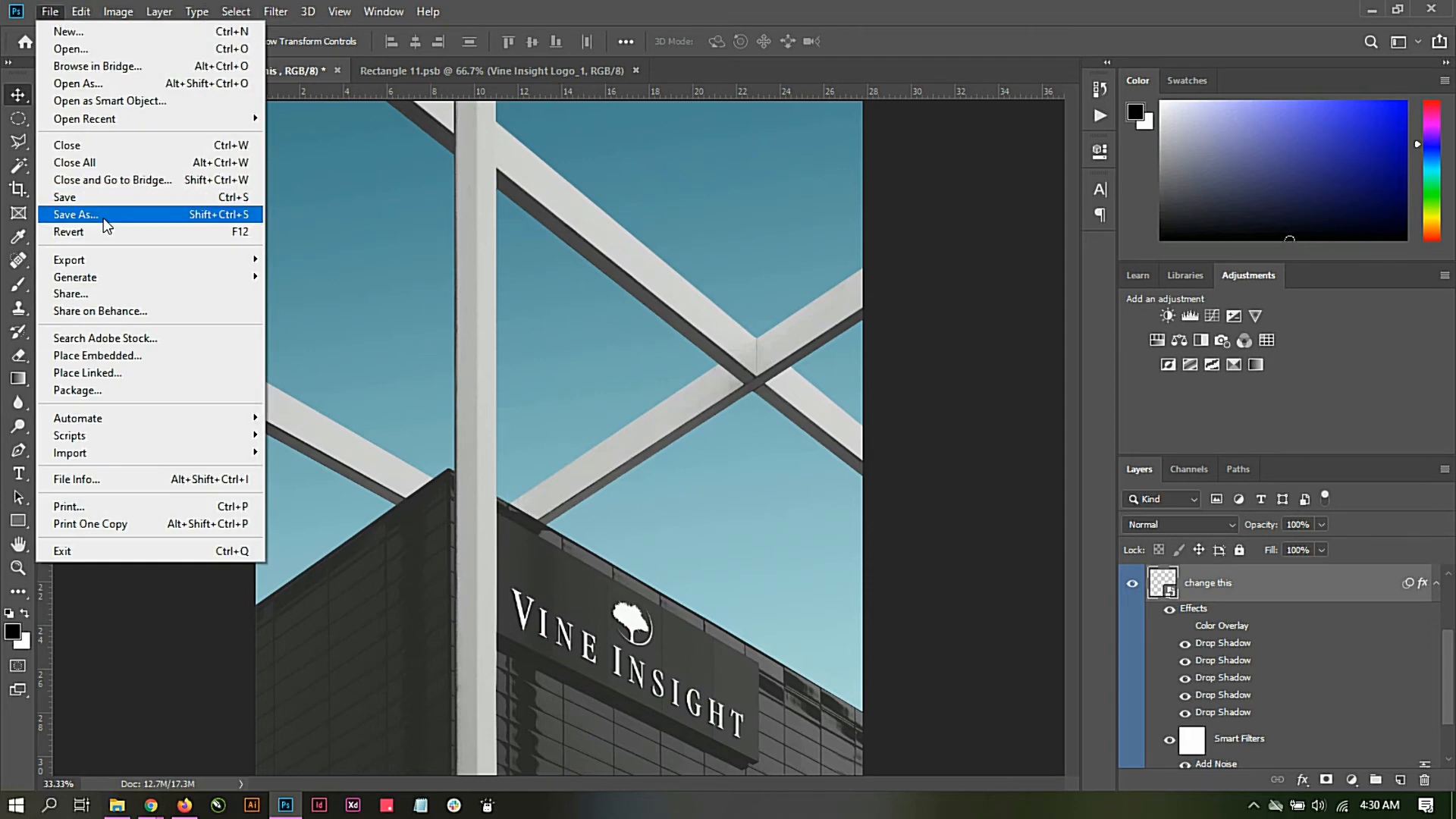
{"action": "left_click", "coordinate": [76, 214]}
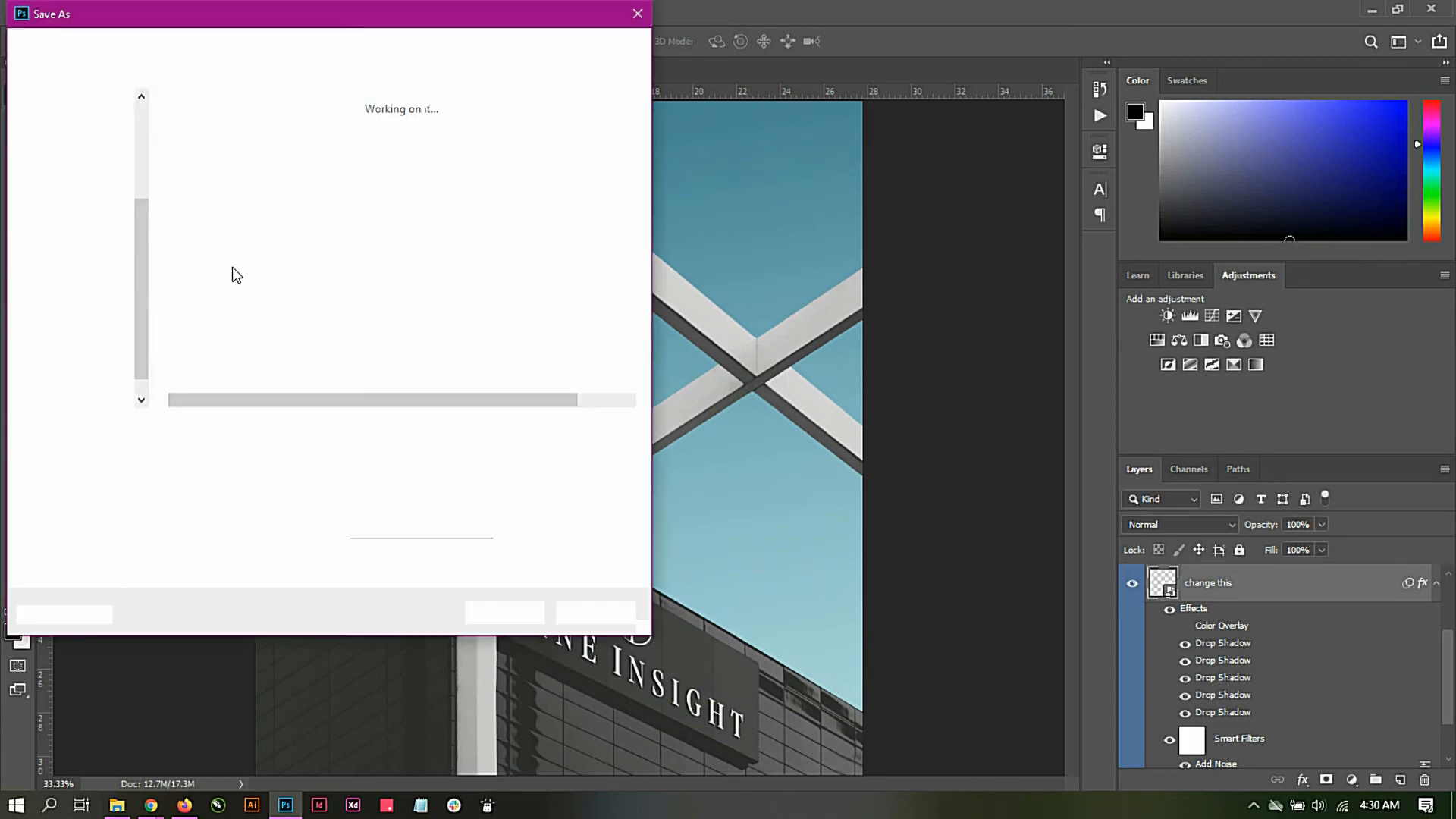
{"action": "left_click", "coordinate": [240, 44]}
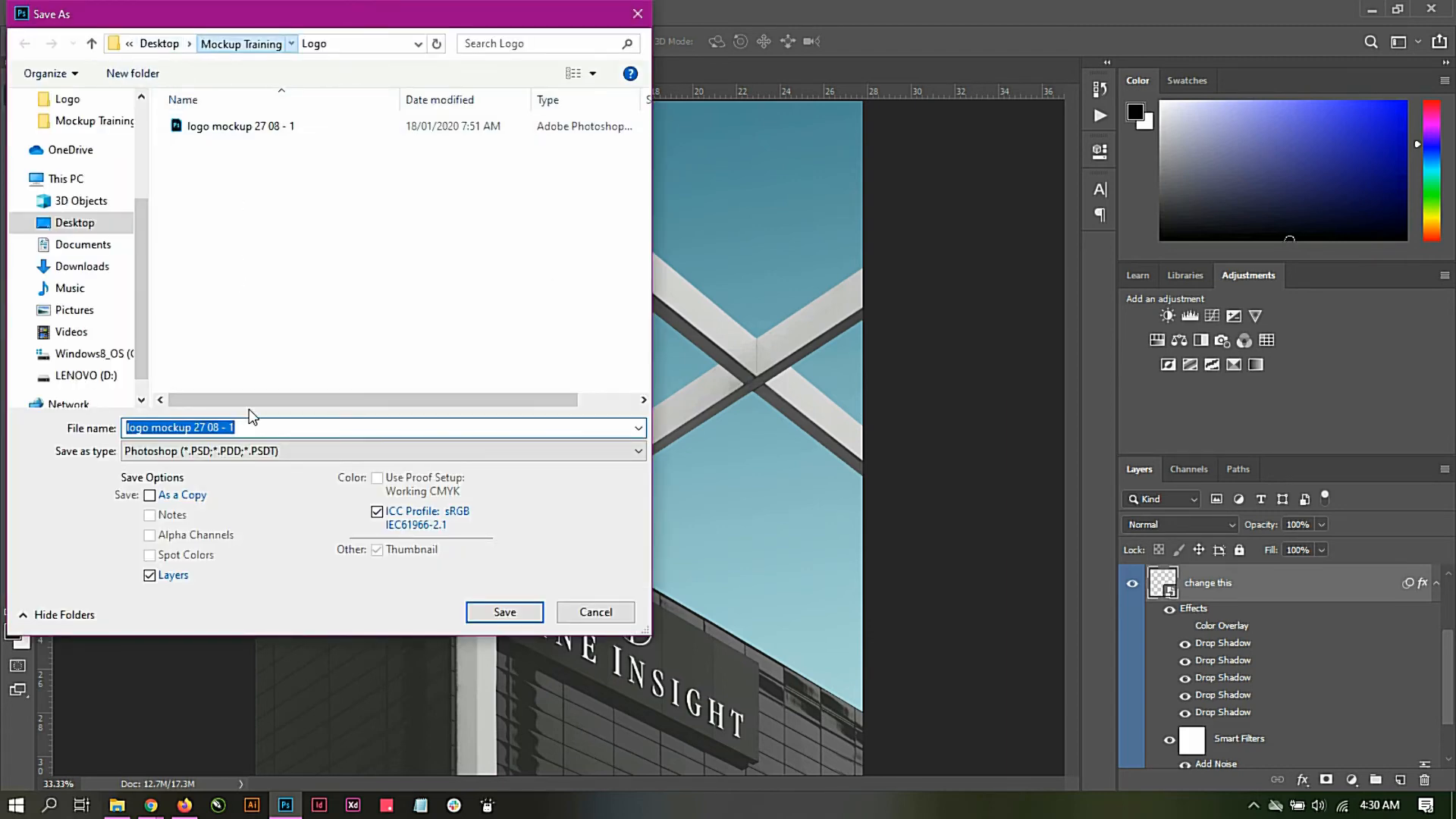
{"action": "left_click", "coordinate": [253, 452]}
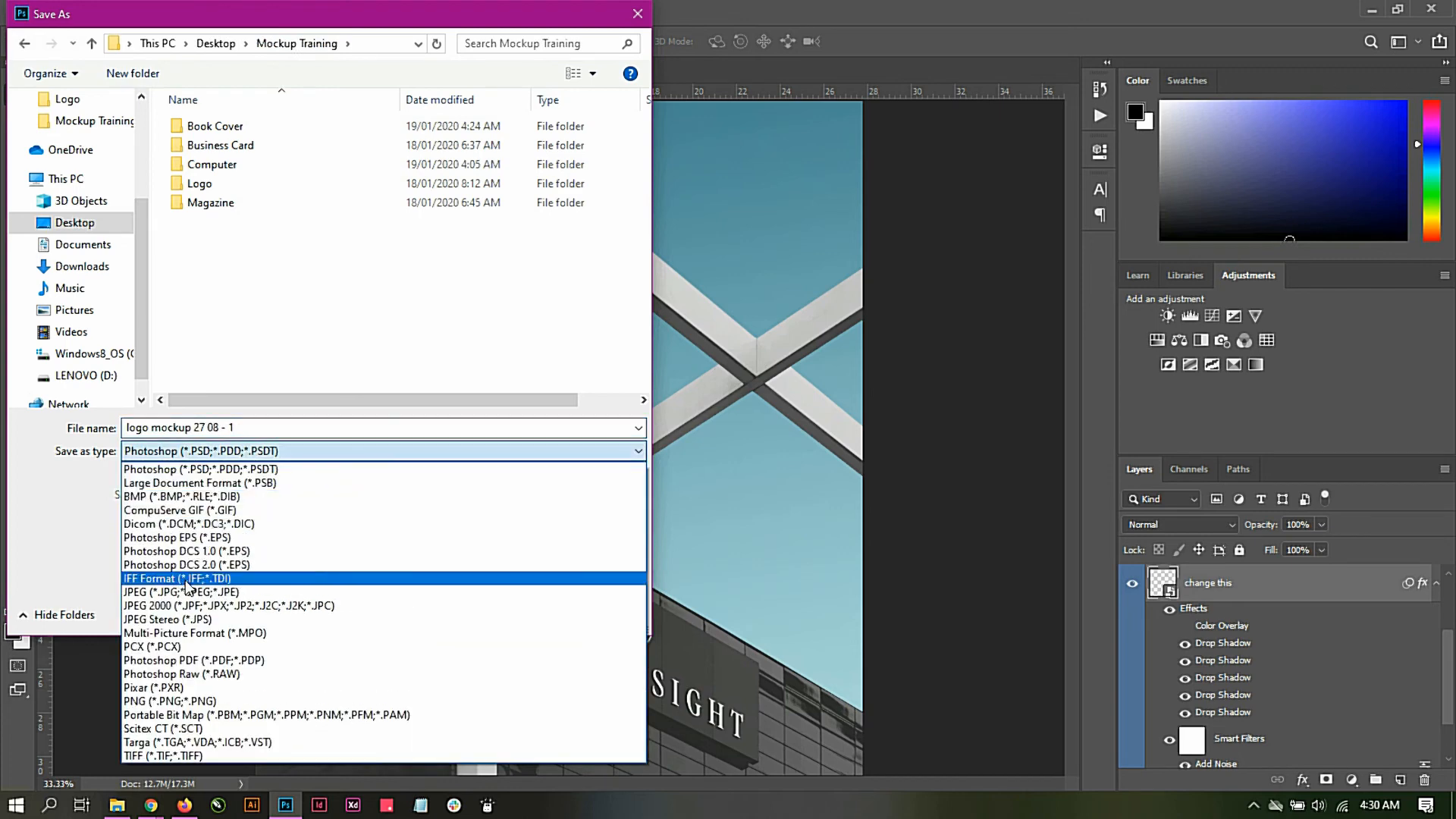
{"action": "left_click", "coordinate": [180, 591]}
{"action": "triple_click", "coordinate": [235, 427]}
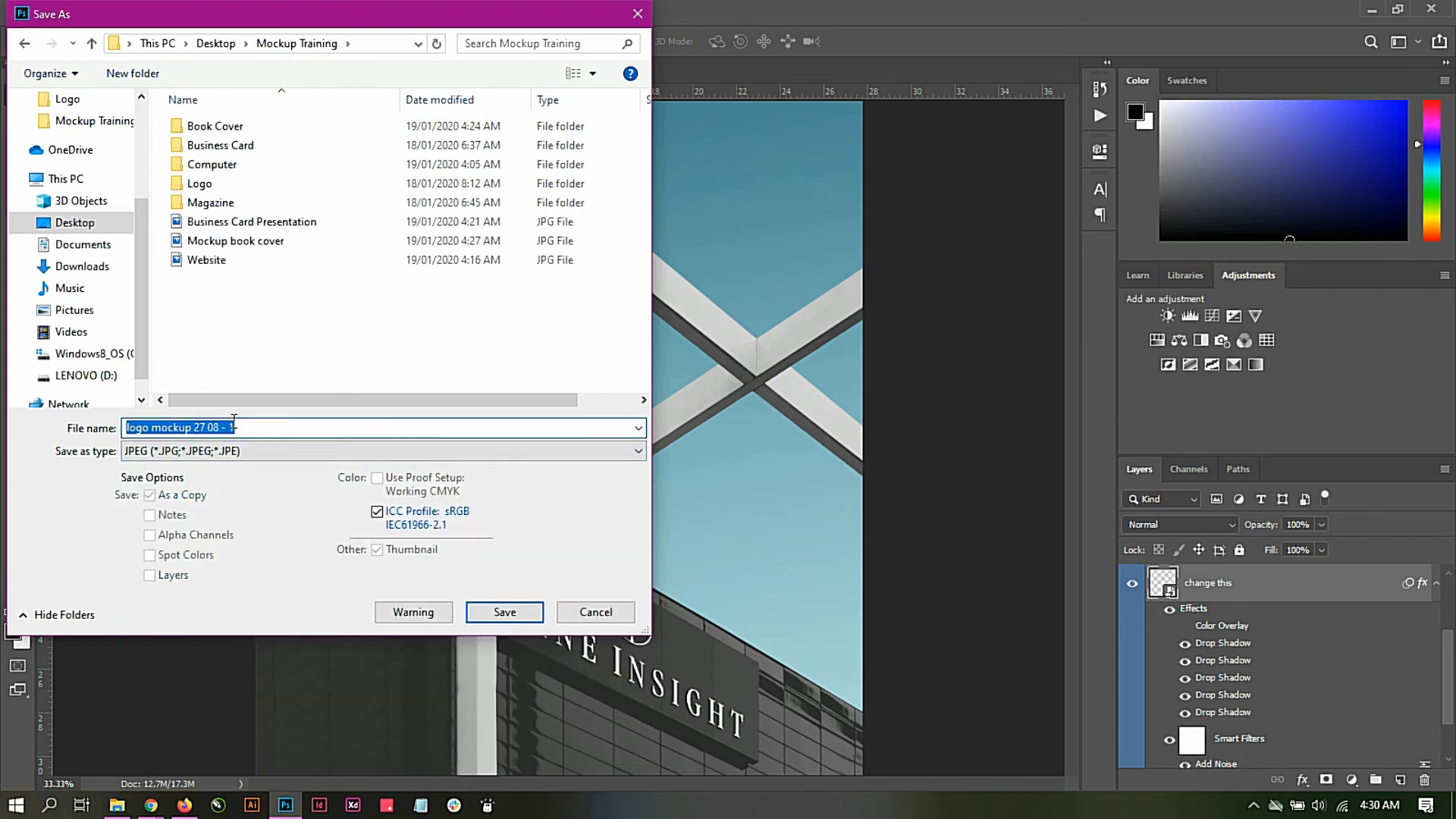
{"action": "type", "text": "Signage"}
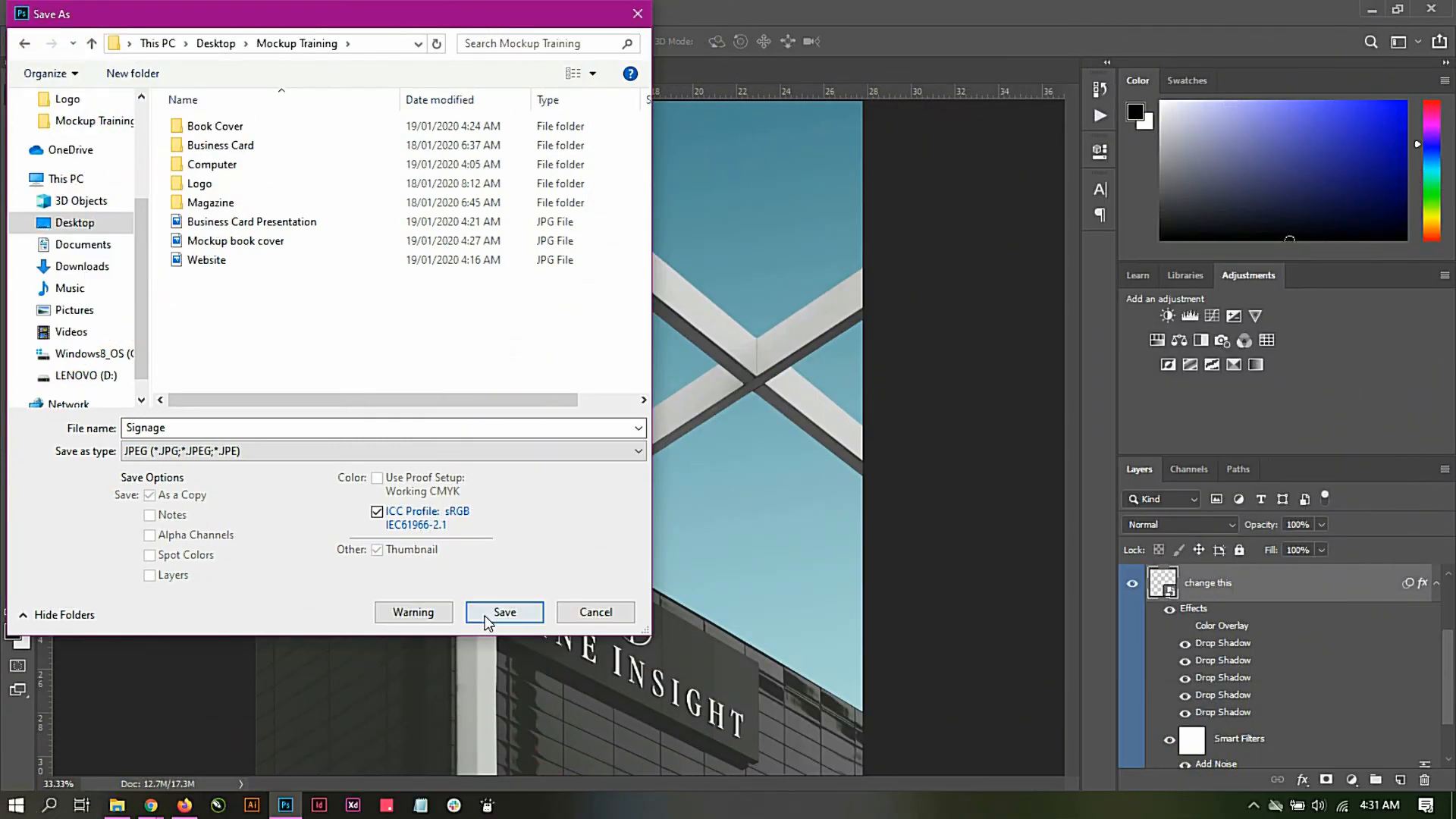
{"action": "left_click", "coordinate": [504, 611]}
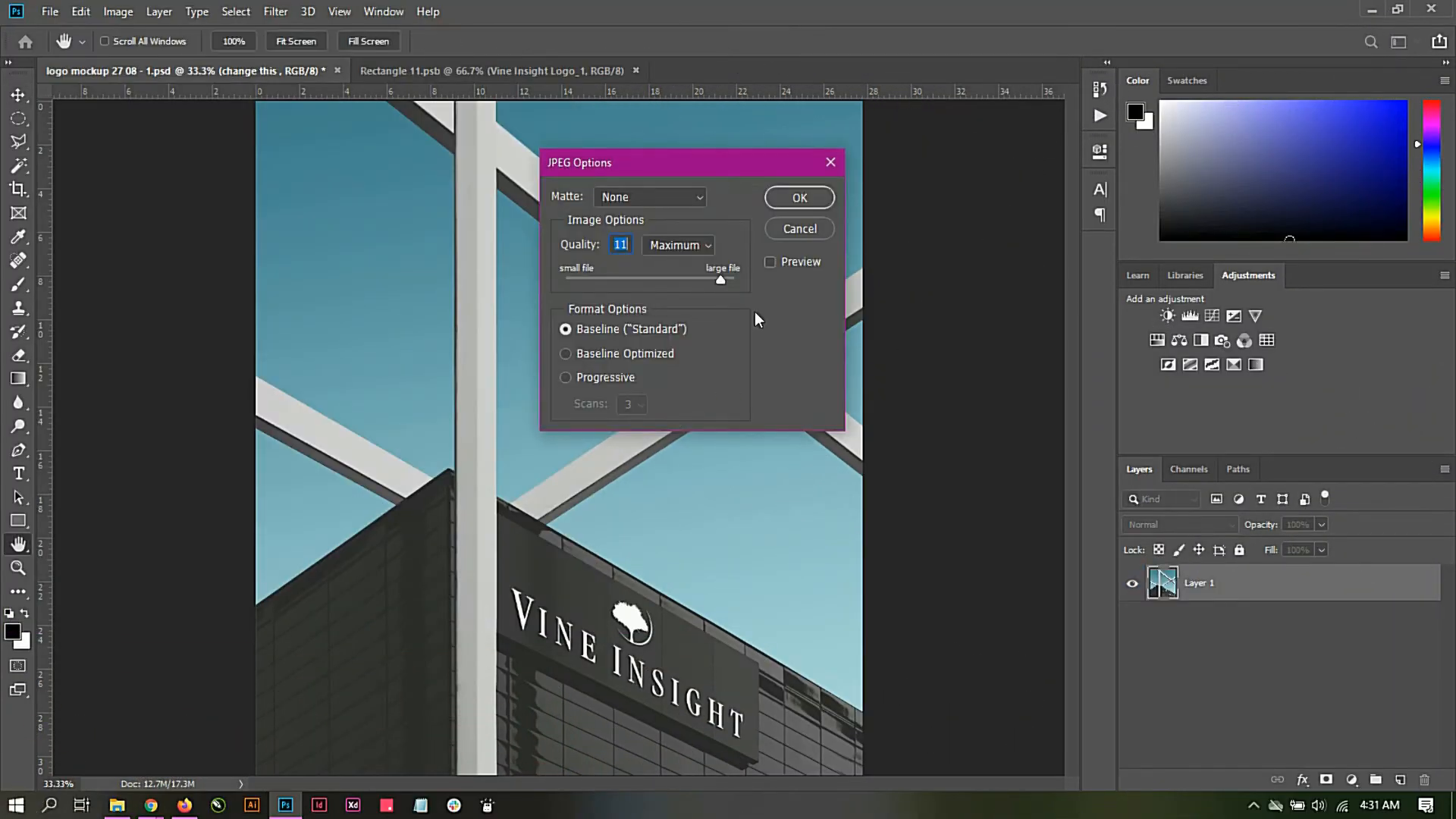
{"action": "left_click", "coordinate": [788, 197]}
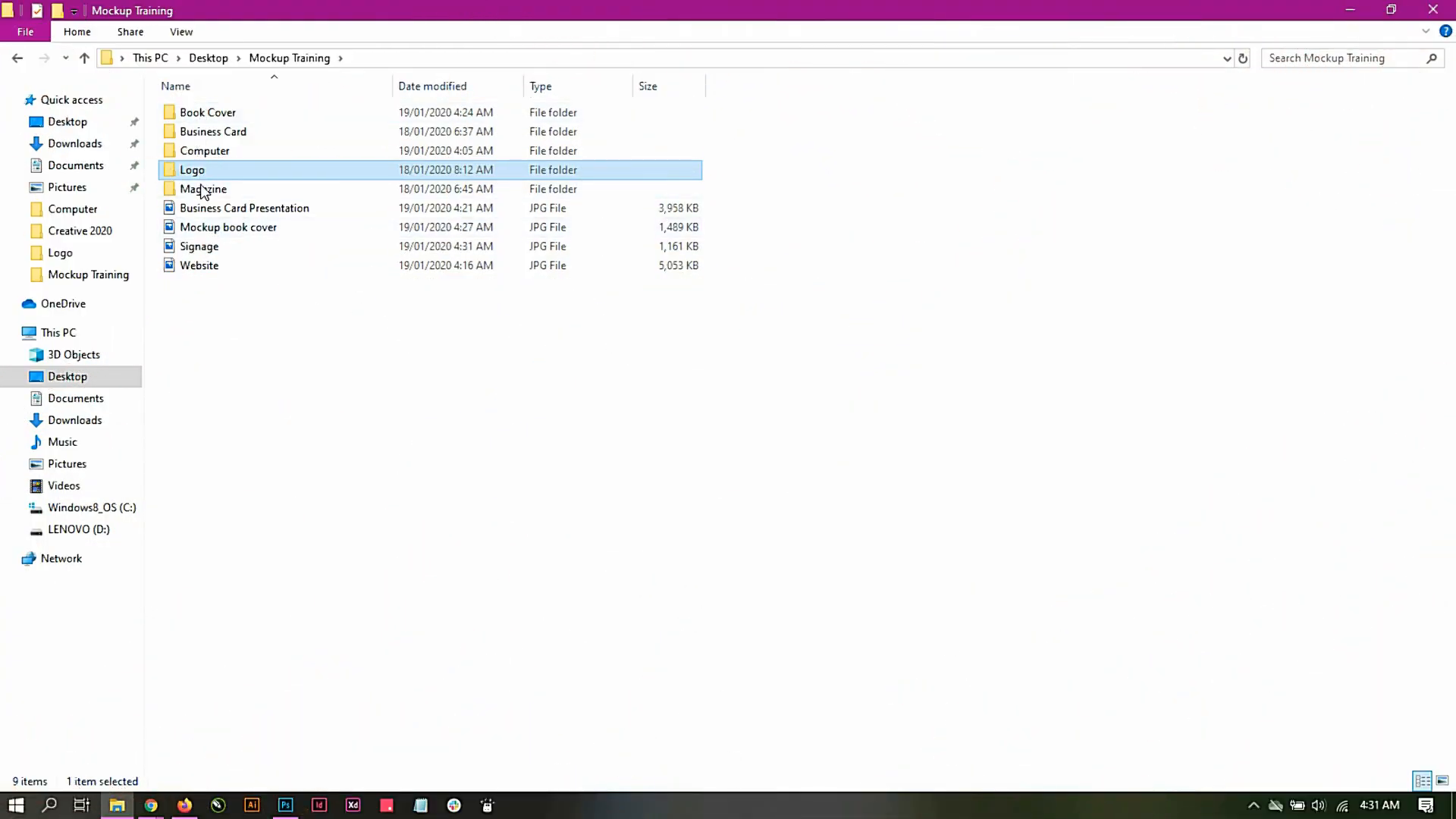
Step: Open "PSD 2" from the Magazine folder's "cover magazine mockup" subfolder in Photoshop and hide the "DELETE ME!" layer
{"action": "double_click", "coordinate": [204, 190]}
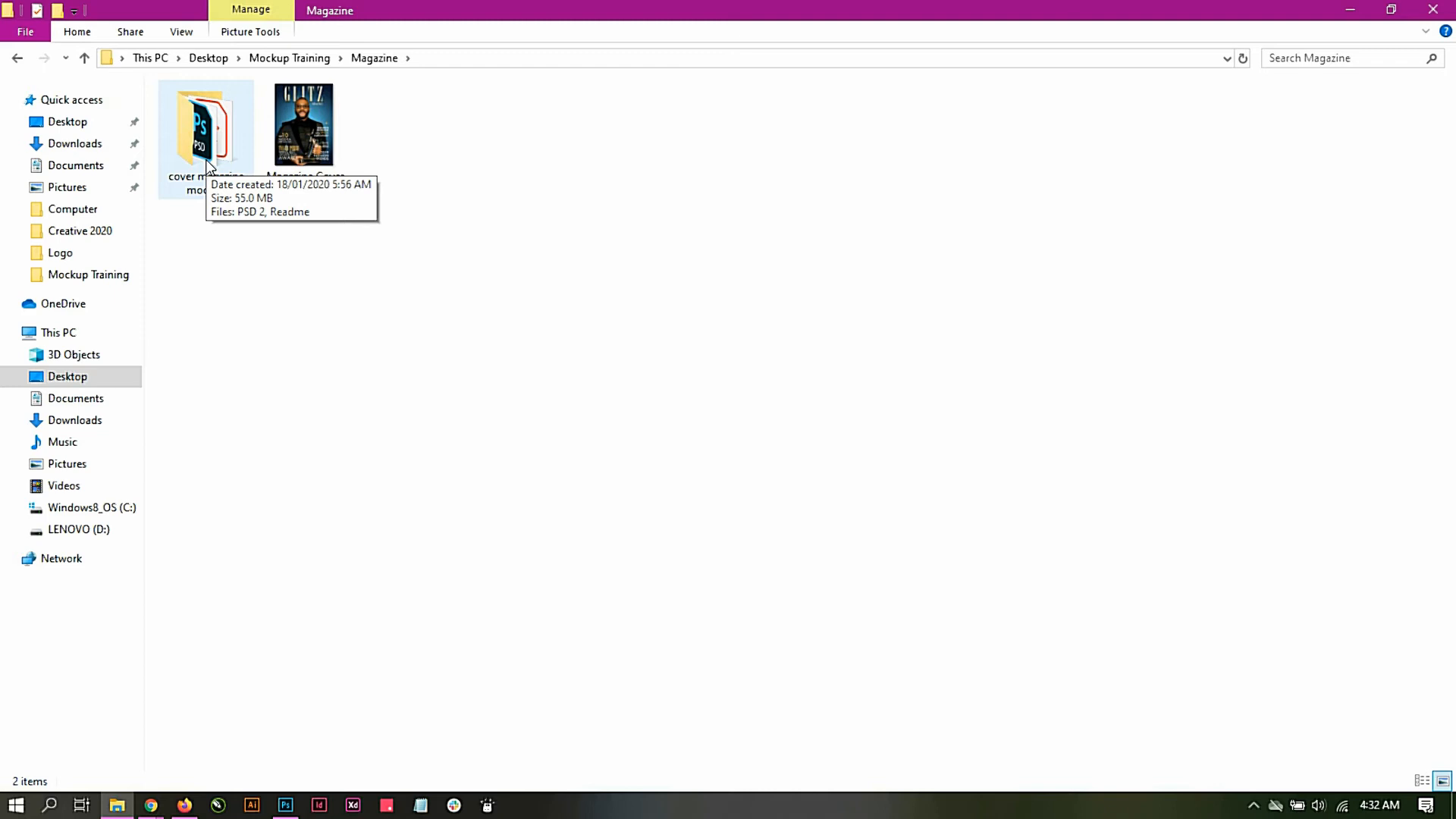
{"action": "double_click", "coordinate": [206, 160]}
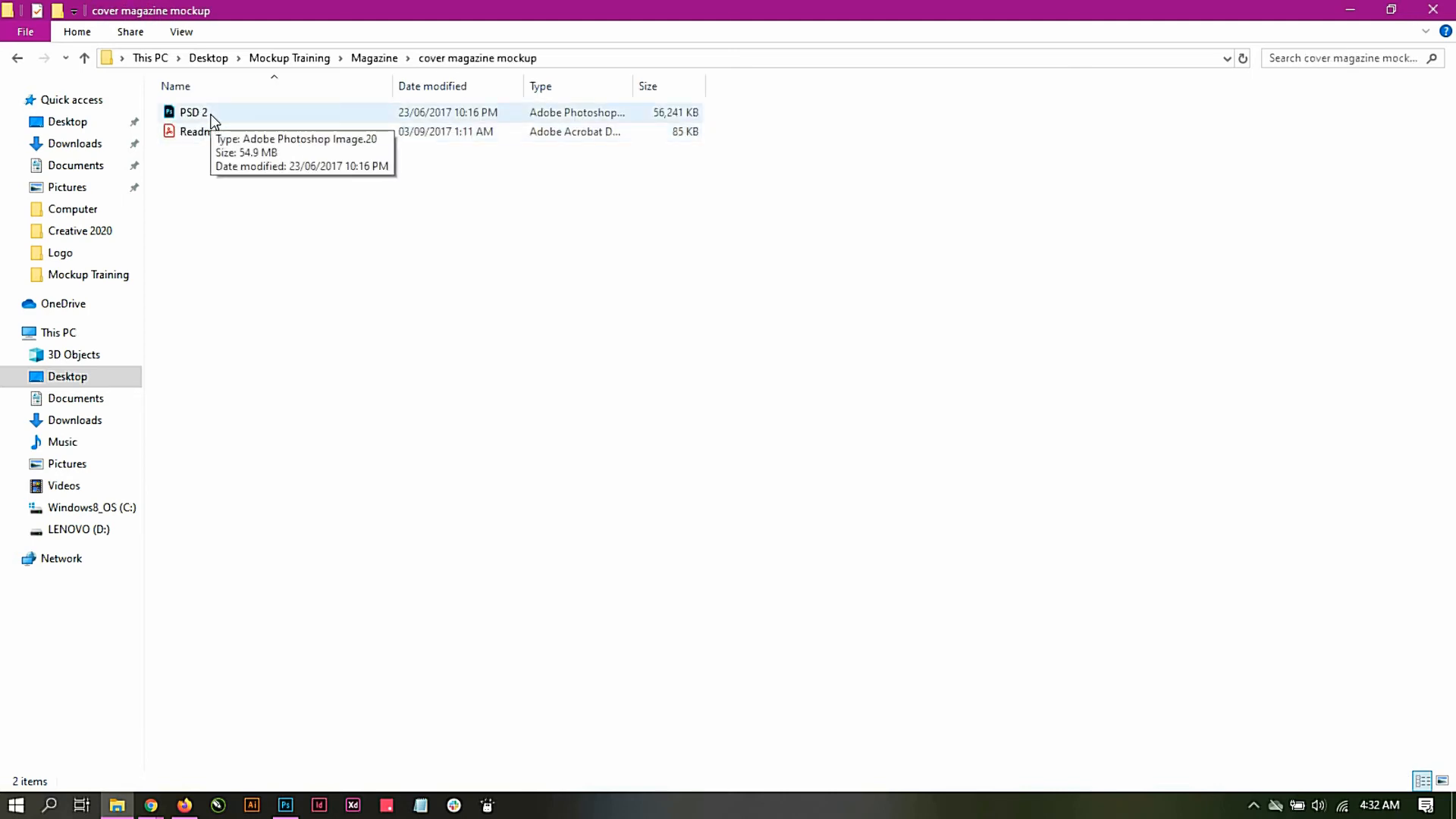
{"action": "double_click", "coordinate": [211, 114]}
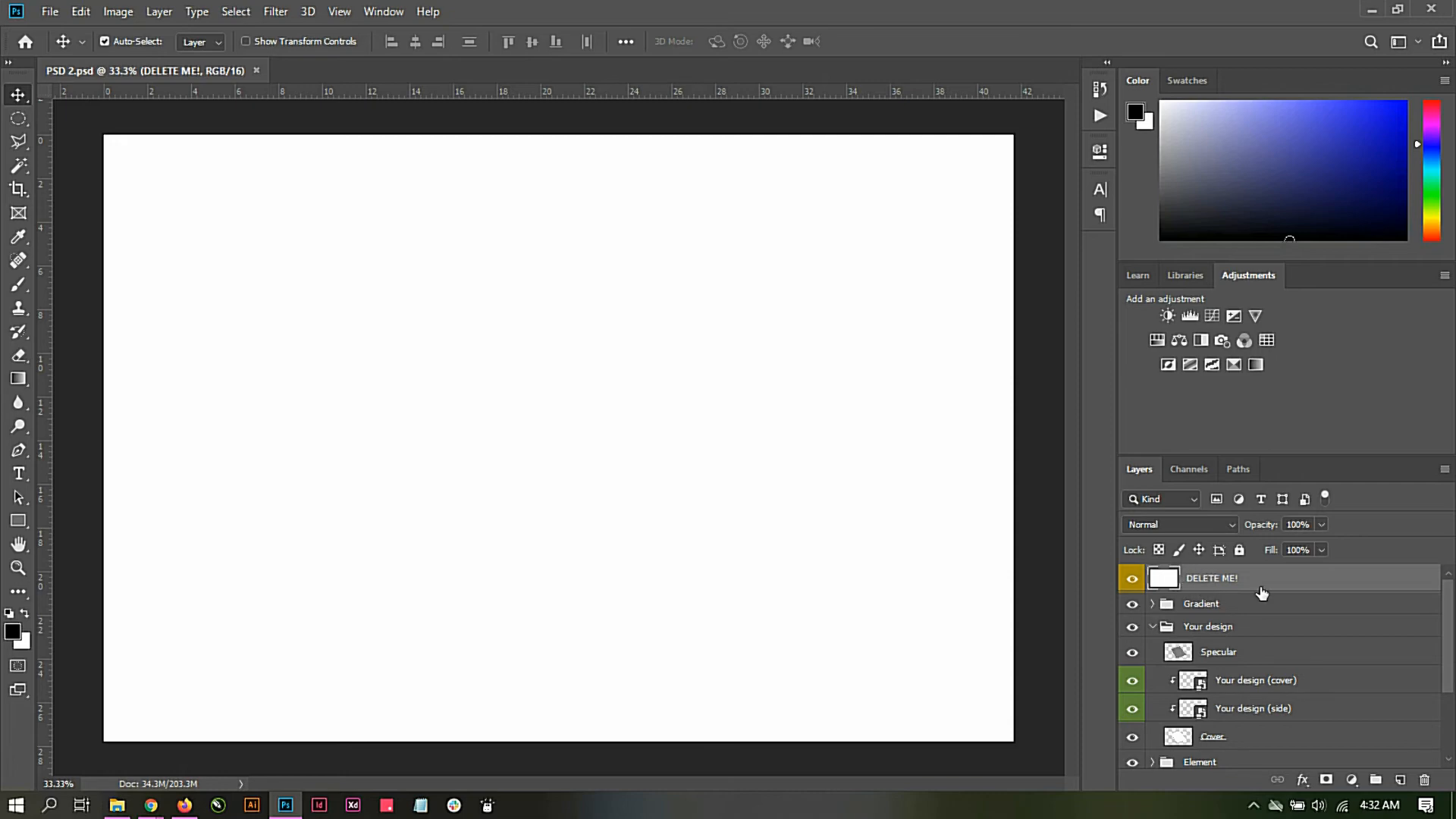
{"action": "left_click", "coordinate": [1132, 579]}
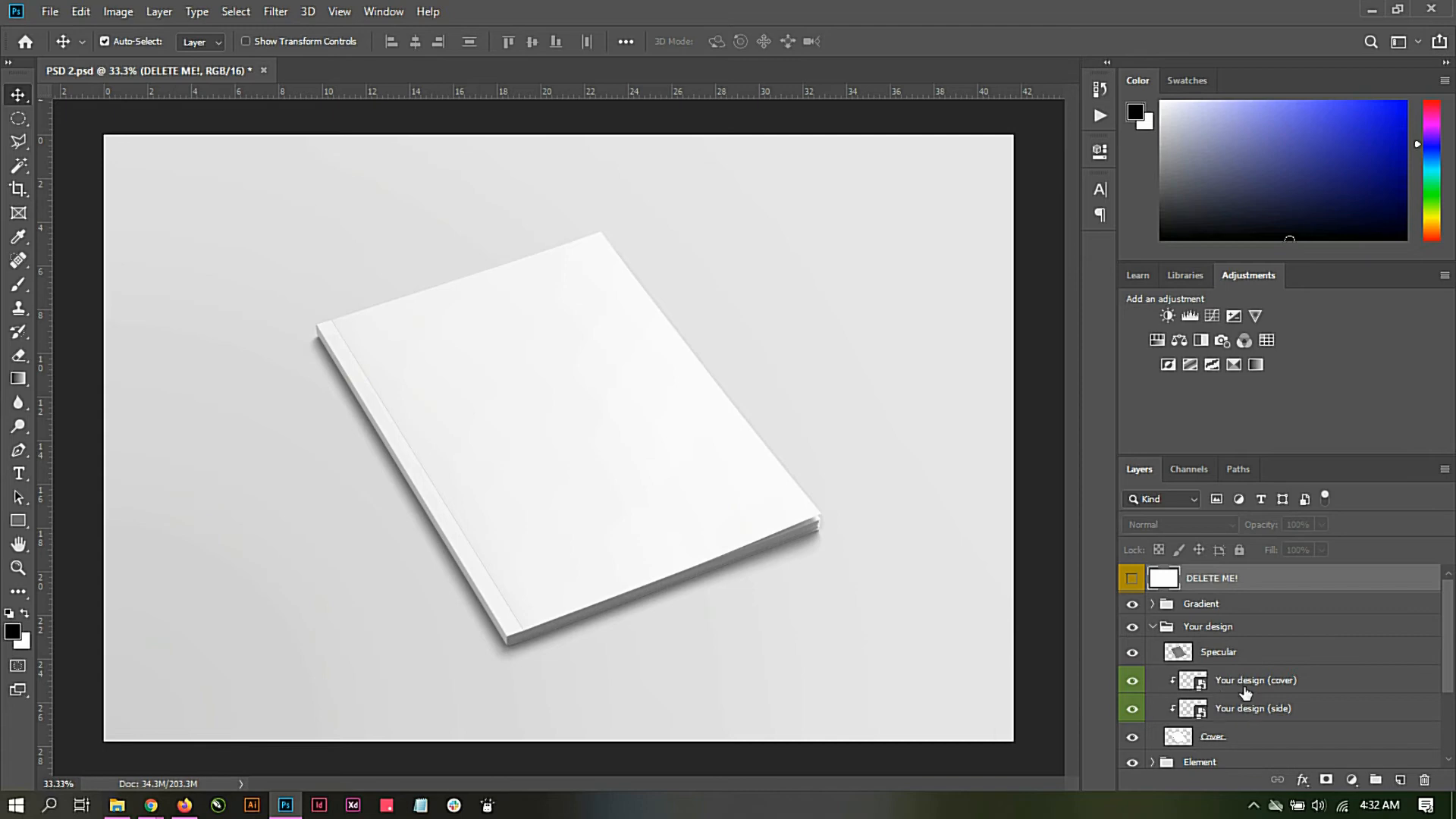
Step: Place the Magazine Cover image from the Magazine folder into the "Your design (cover)" smart object, scaled to about 241% to fill the canvas
{"action": "double_click", "coordinate": [1192, 682]}
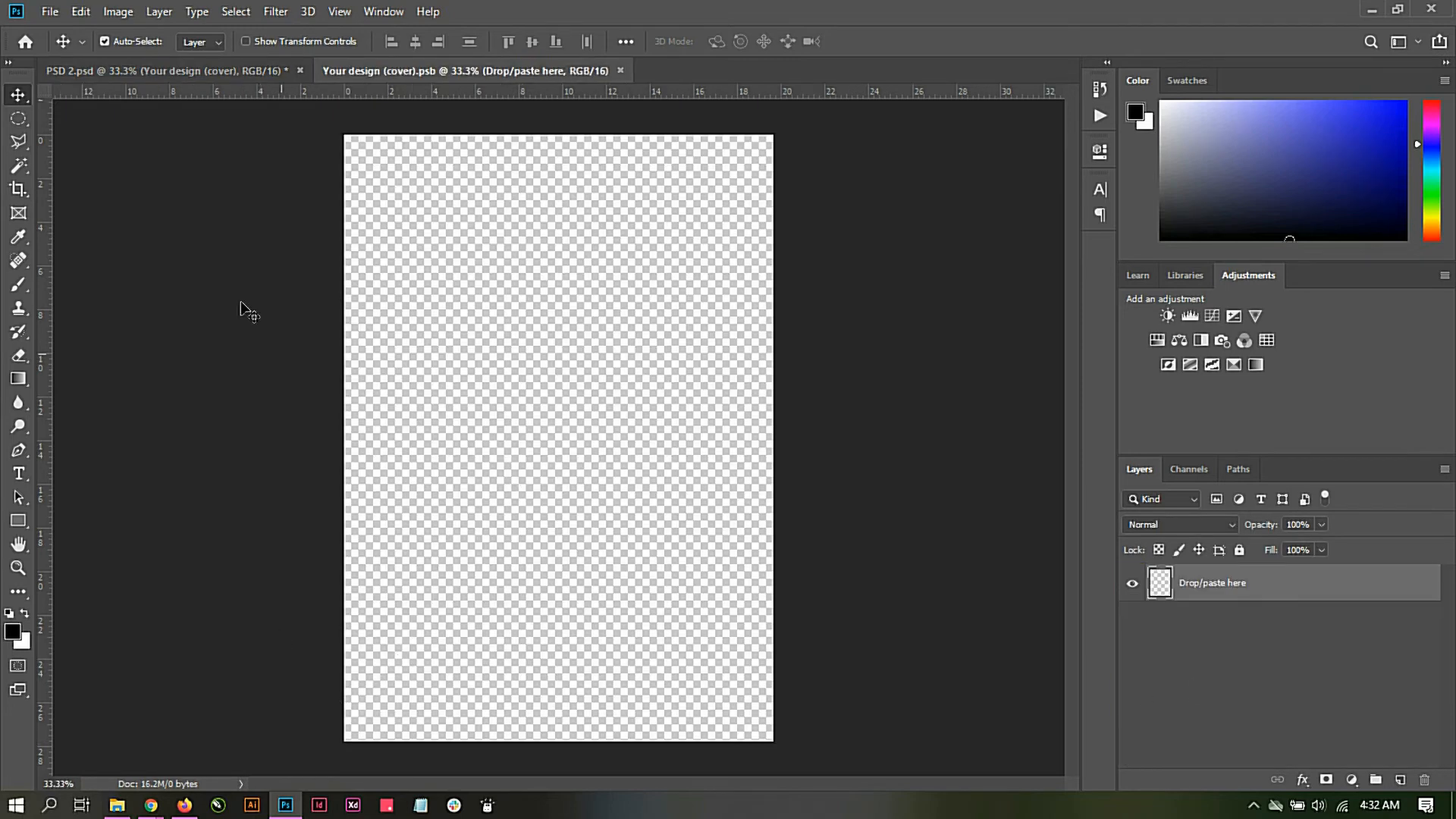
{"action": "left_click", "coordinate": [115, 805]}
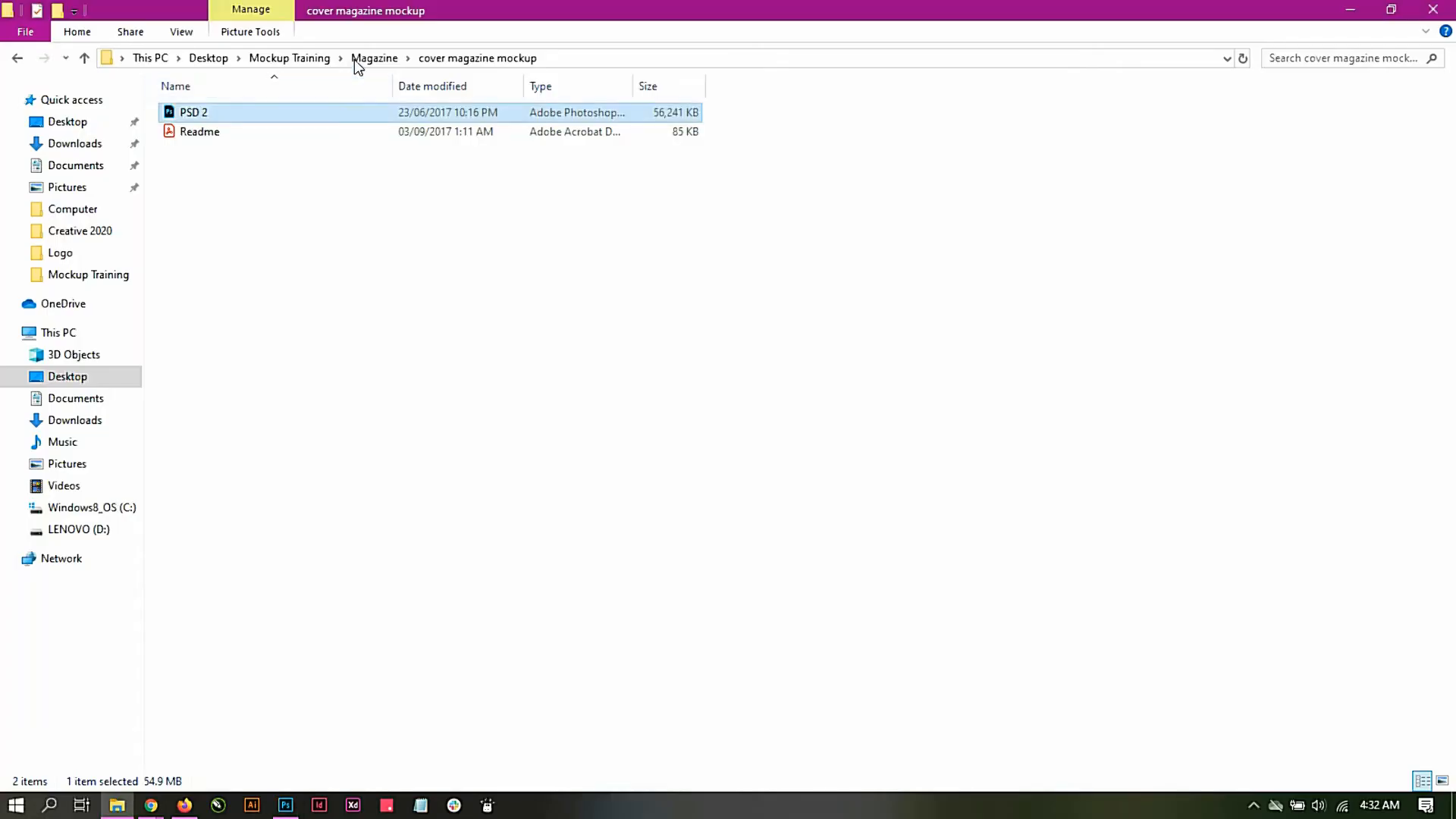
{"action": "left_click", "coordinate": [355, 58]}
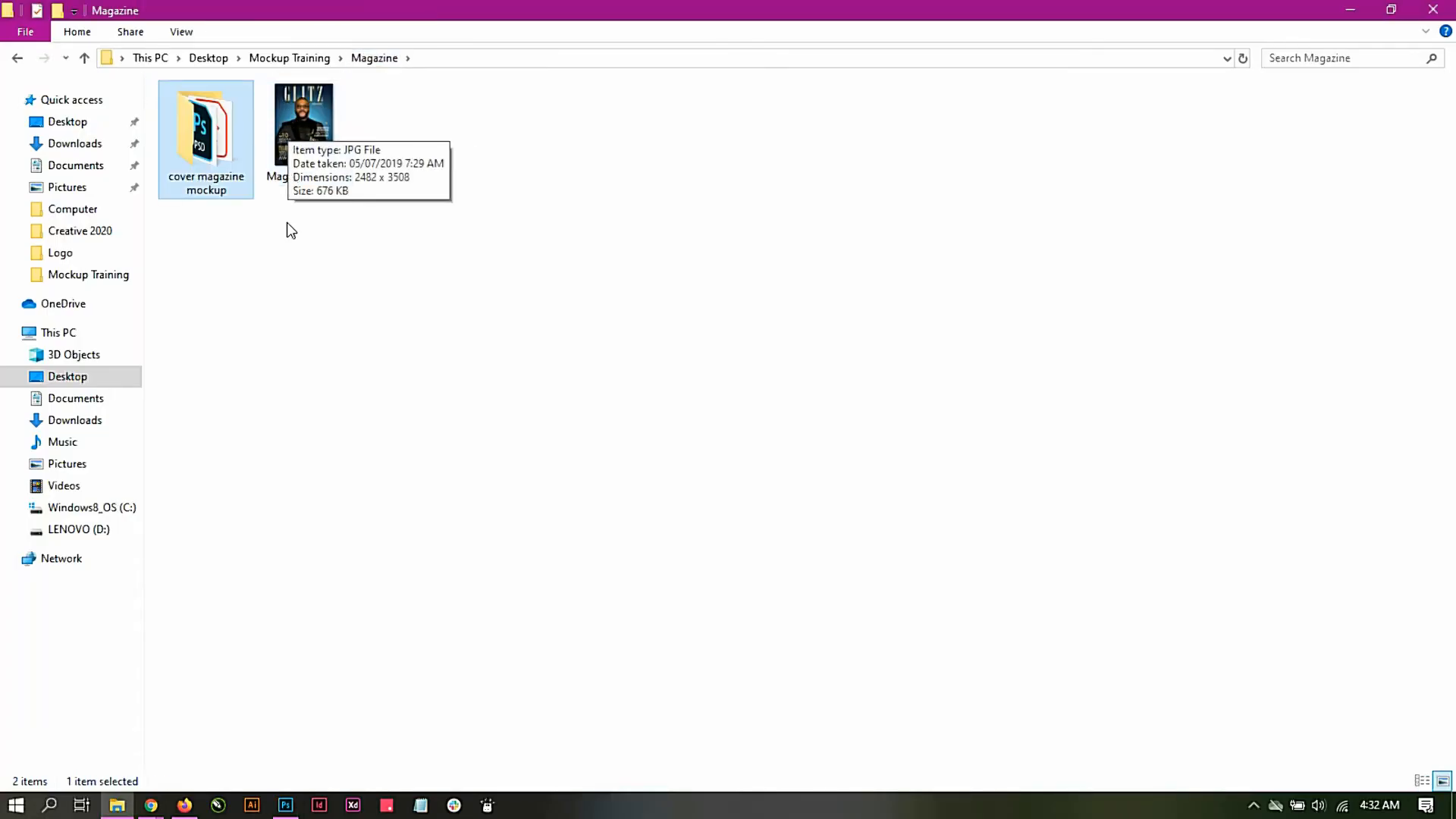
{"action": "left_click_drag", "start_coordinate": [303, 179], "coordinate": [530, 422]}
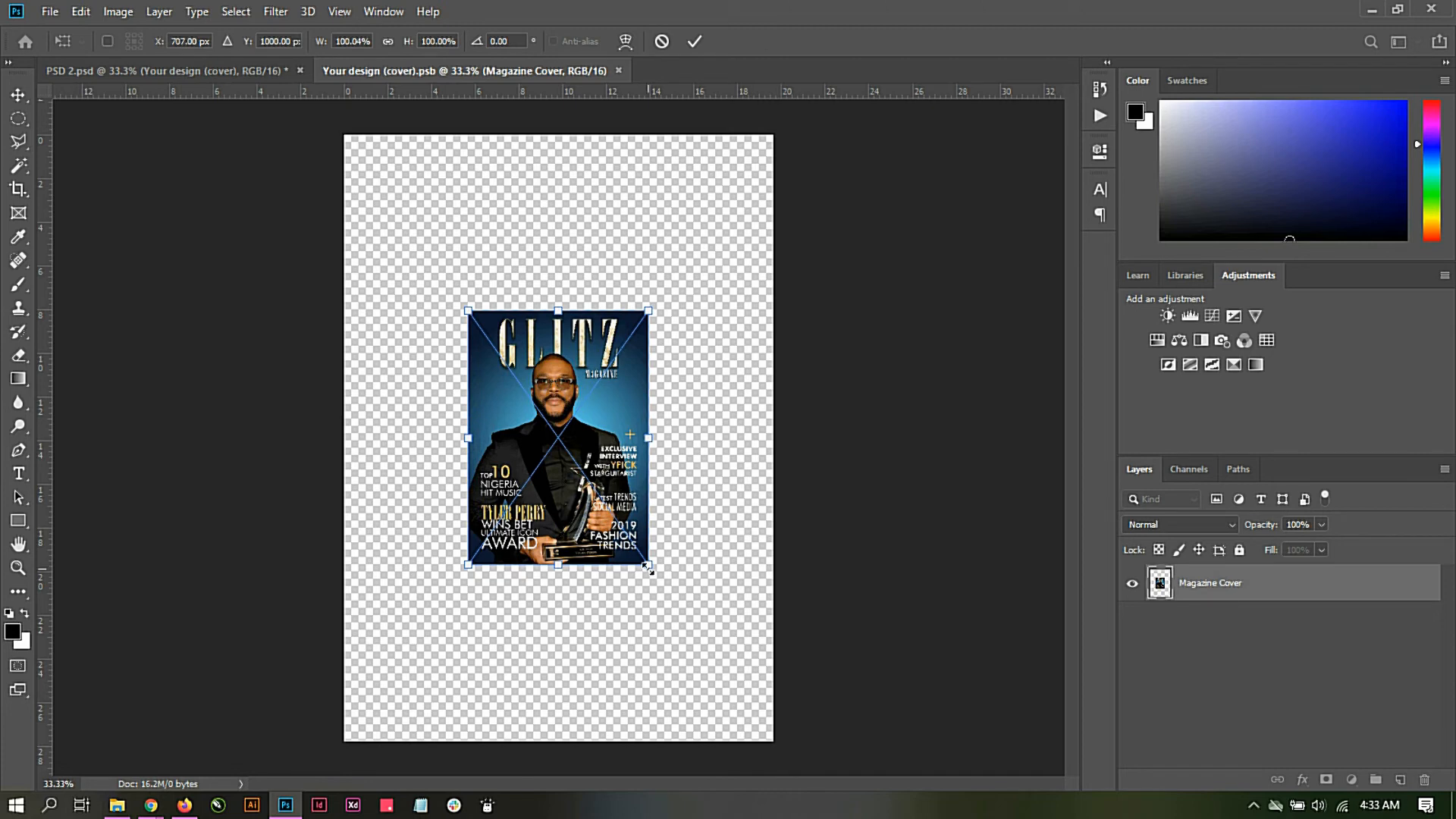
{"action": "left_click_drag", "start_coordinate": [649, 567], "coordinate": [810, 728]}
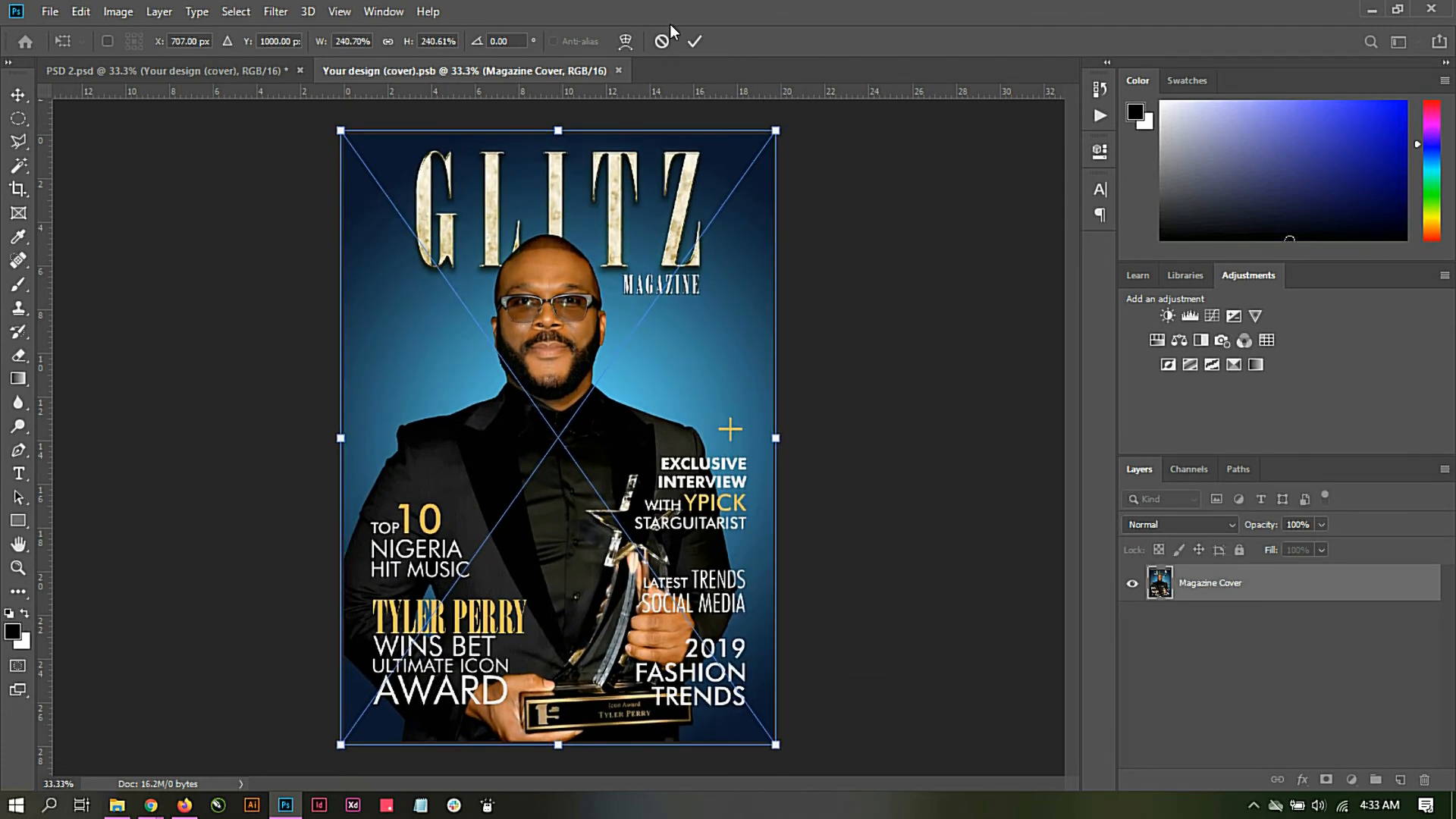
{"action": "left_click", "coordinate": [692, 40]}
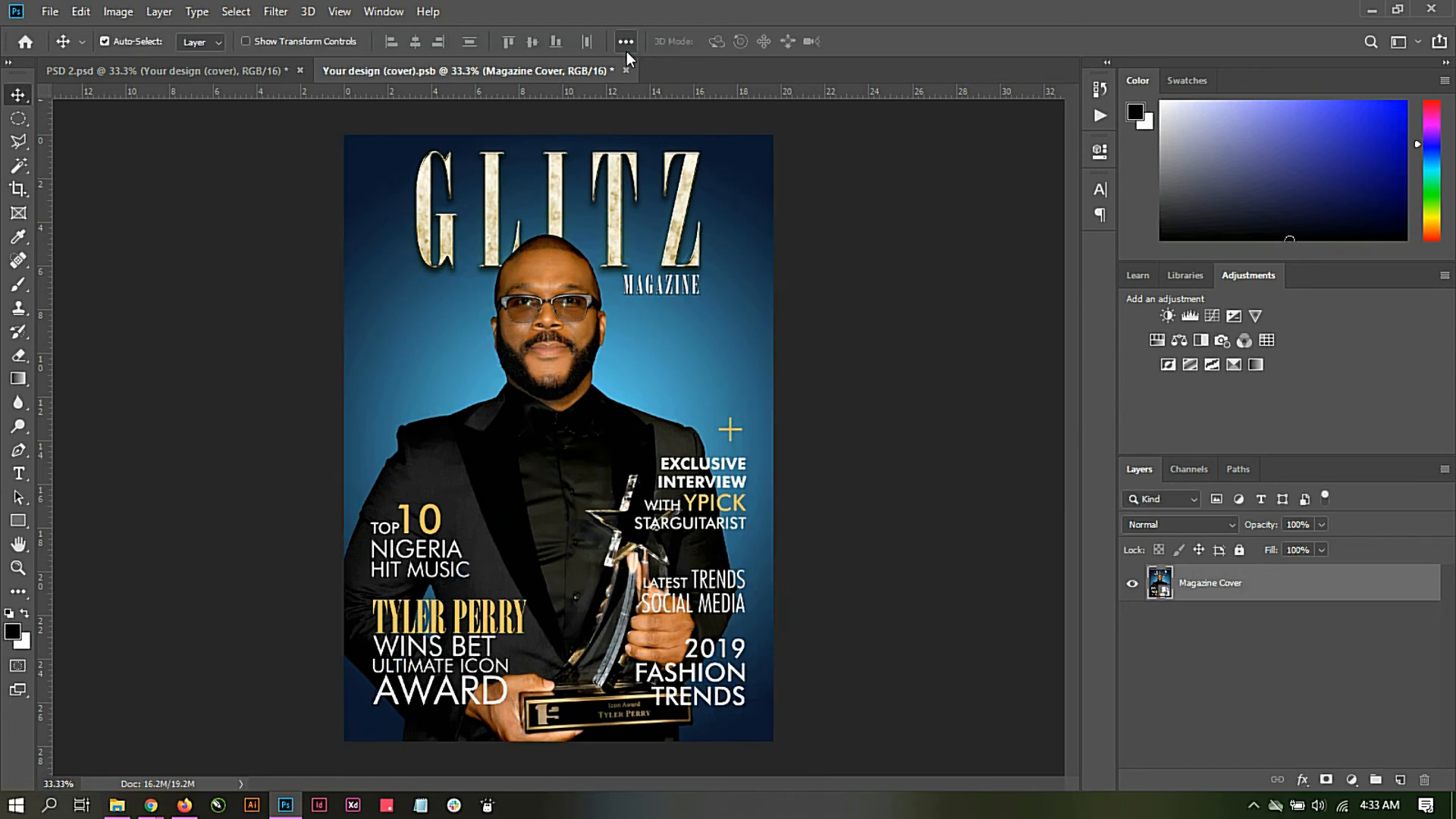
Step: Save the cover smart object document and return to the PSD 2 magazine mockup
{"action": "left_click", "coordinate": [52, 13]}
{"action": "left_click", "coordinate": [73, 197]}
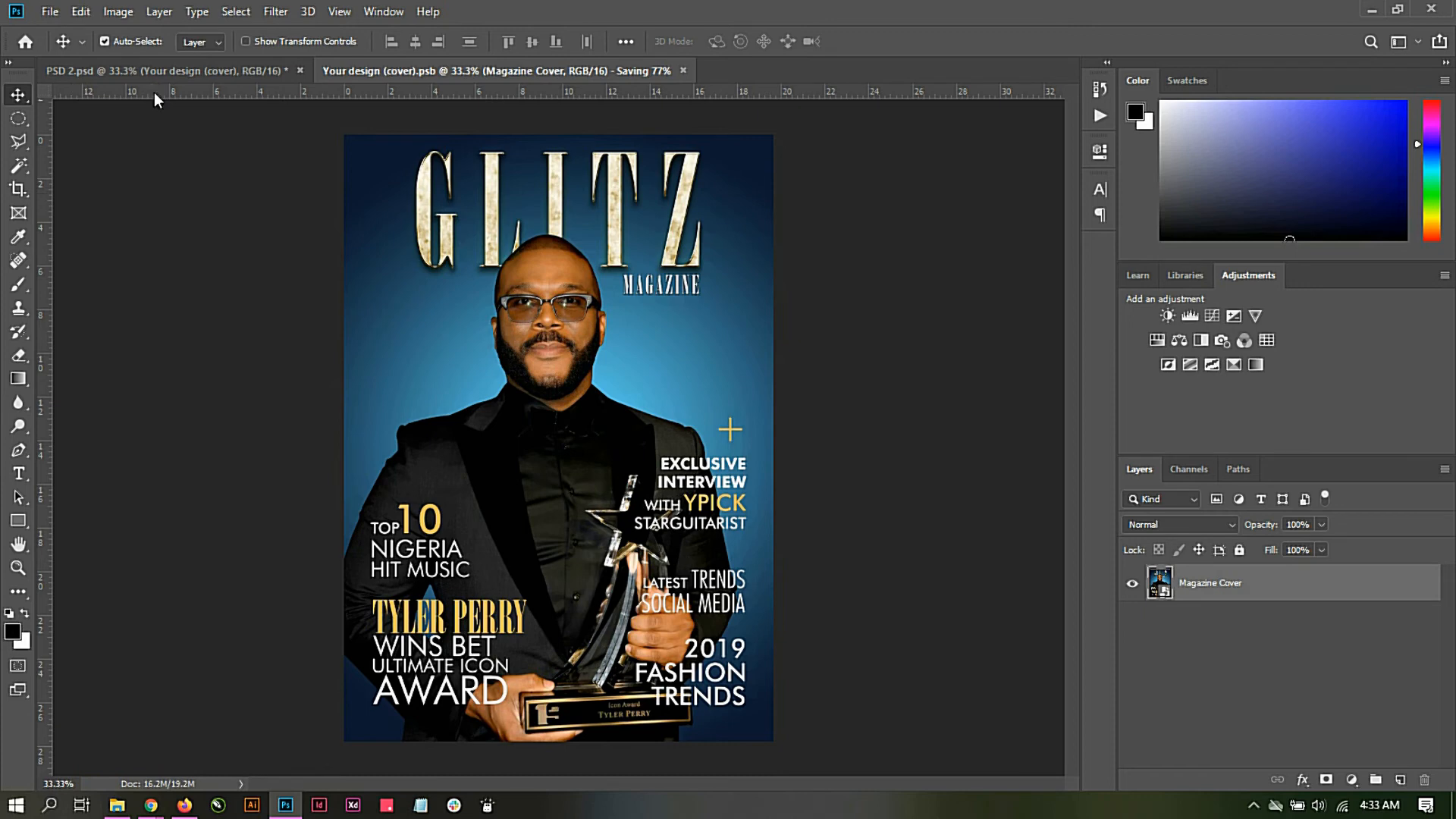
{"action": "left_click", "coordinate": [158, 71]}
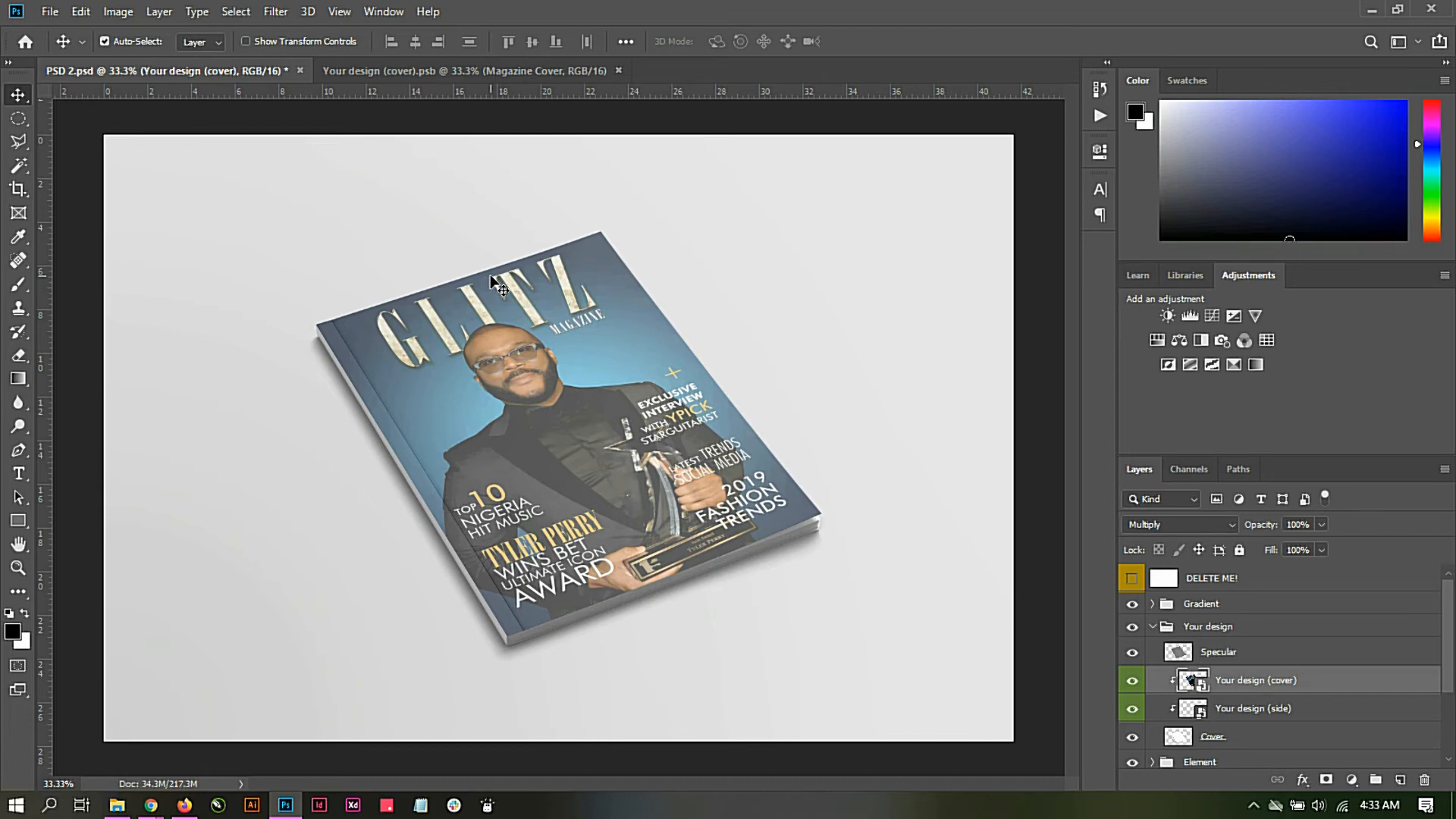
Step: Compare the magazine cover with and without the Specular layer, leaving that layer hidden
{"action": "left_click", "coordinate": [1132, 652]}
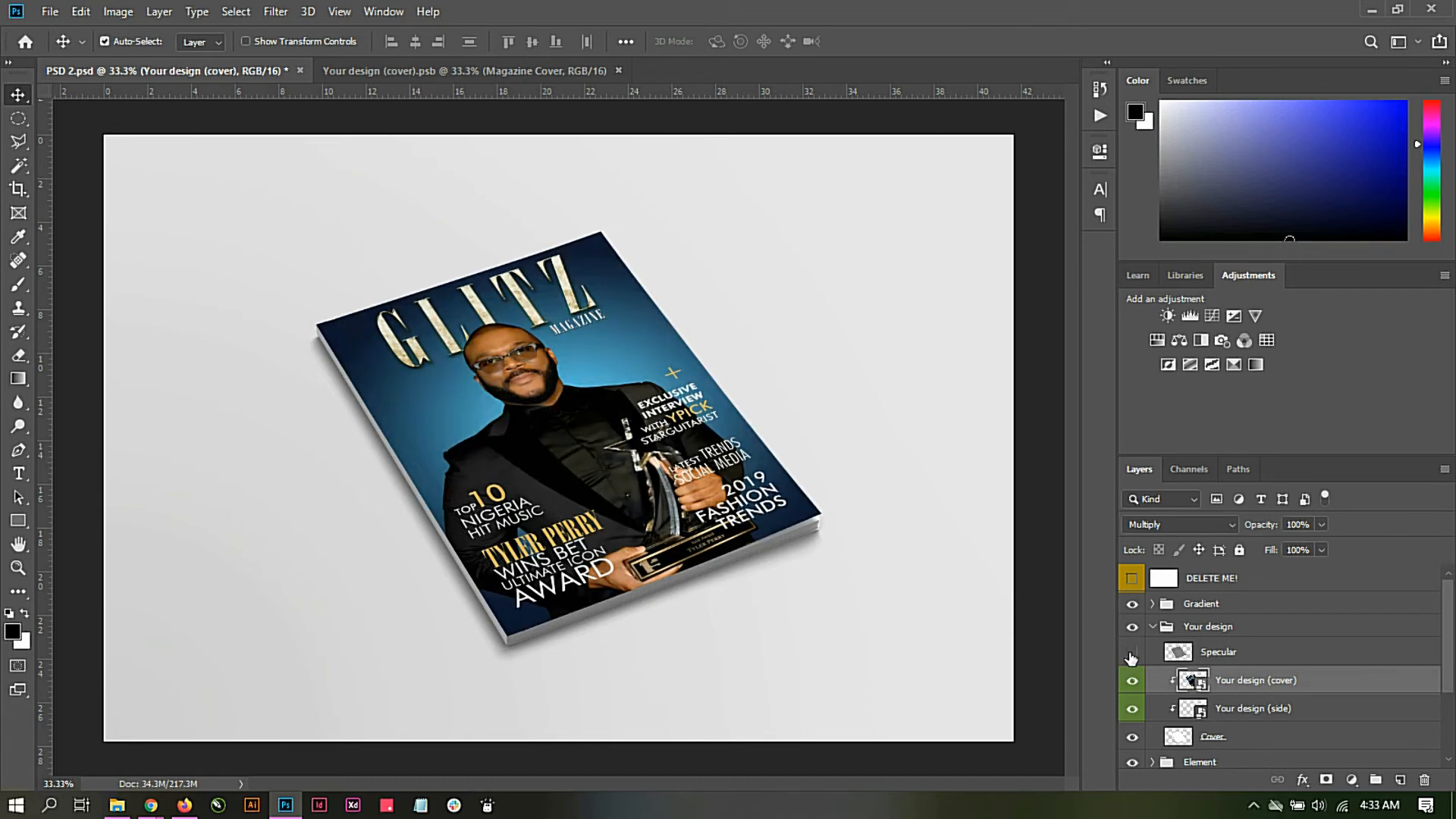
{"action": "left_click", "coordinate": [1132, 654]}
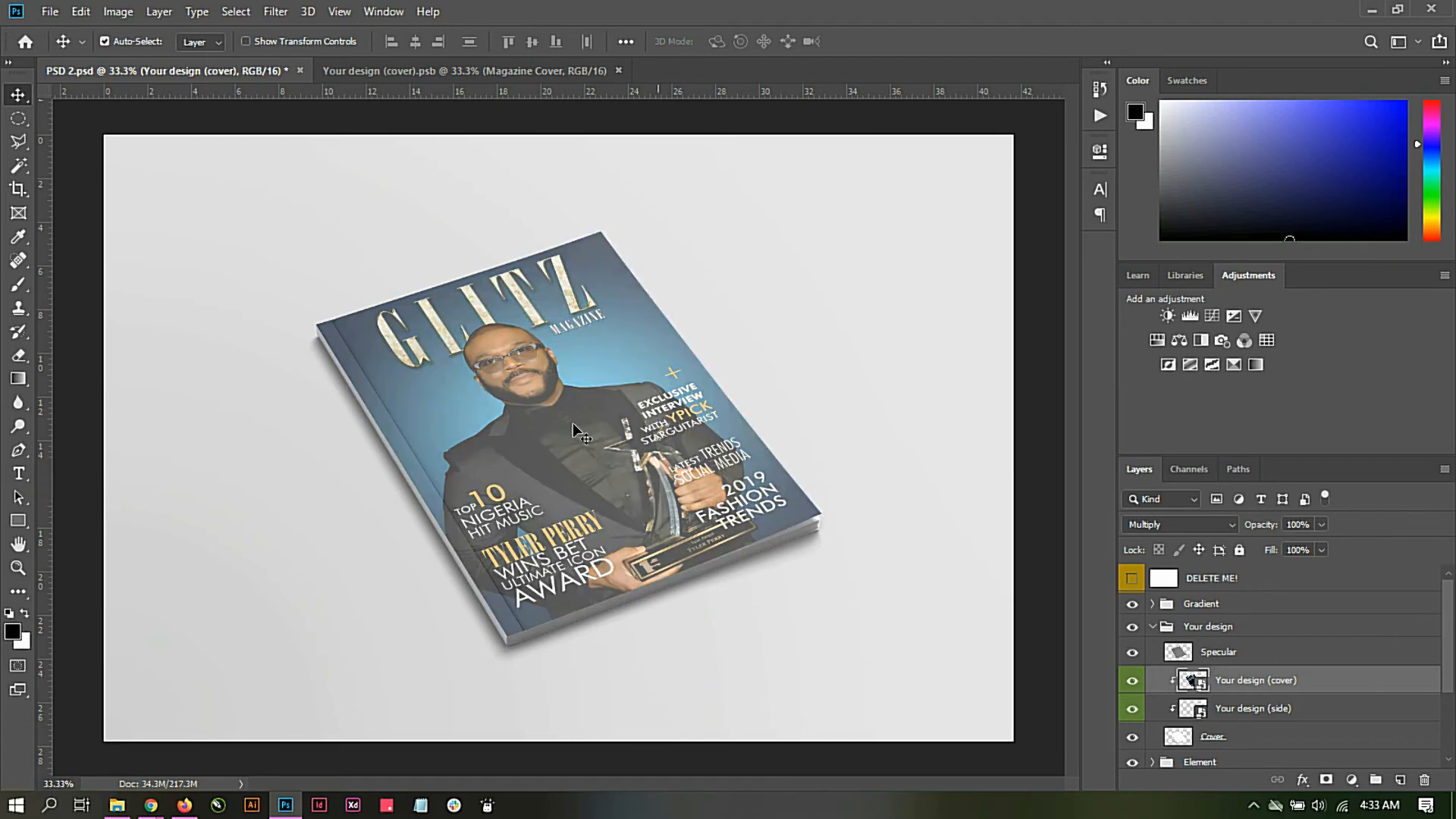
{"action": "left_click", "coordinate": [1132, 652]}
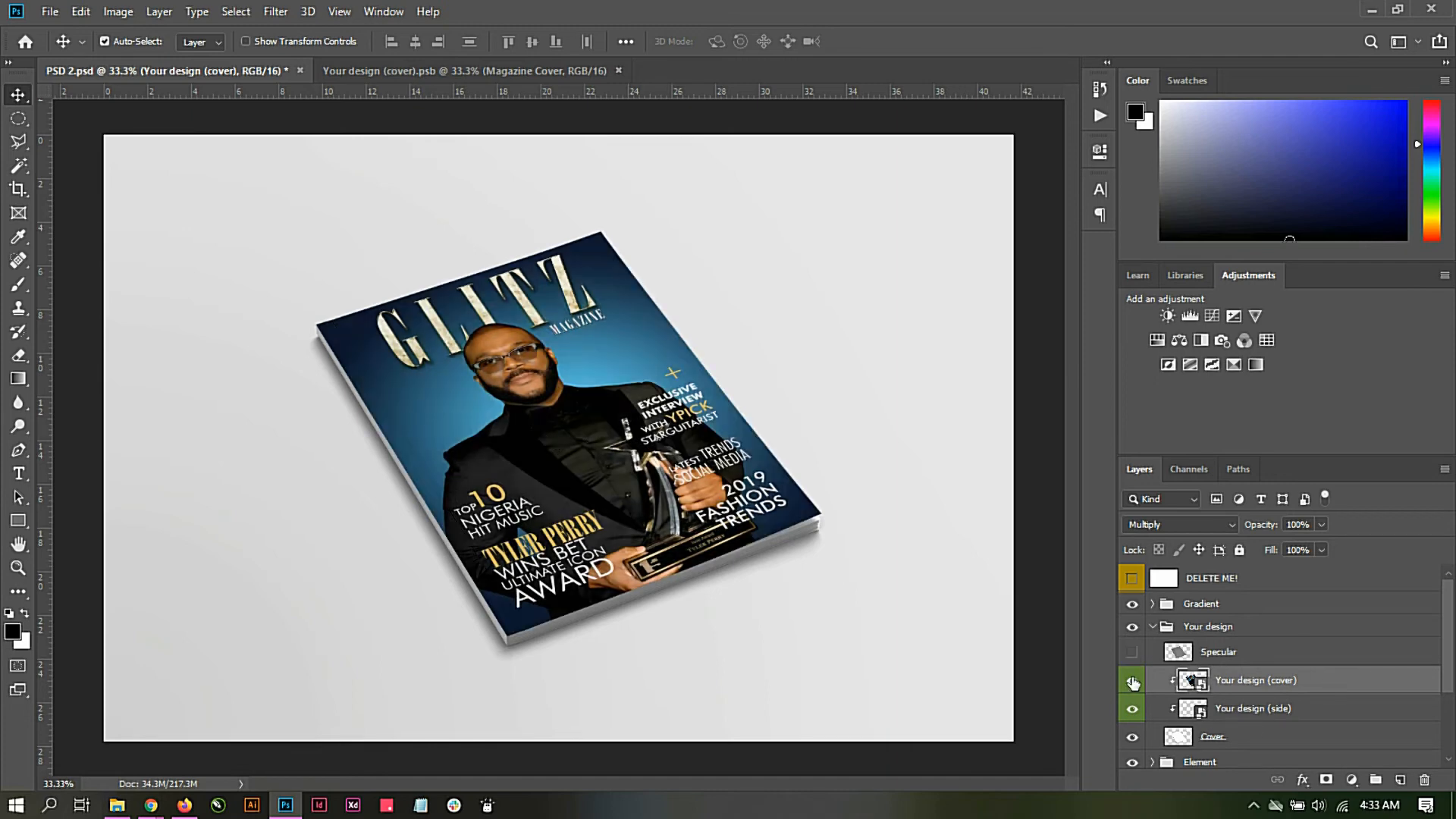
{"action": "left_click", "coordinate": [1132, 652]}
{"action": "left_click", "coordinate": [1132, 652]}
Step: Open the "Your design (side)" smart object and cover its whole canvas with a black rectangle about 3066 × 186 px
{"action": "left_click", "coordinate": [1197, 714]}
{"action": "double_click", "coordinate": [1197, 715]}
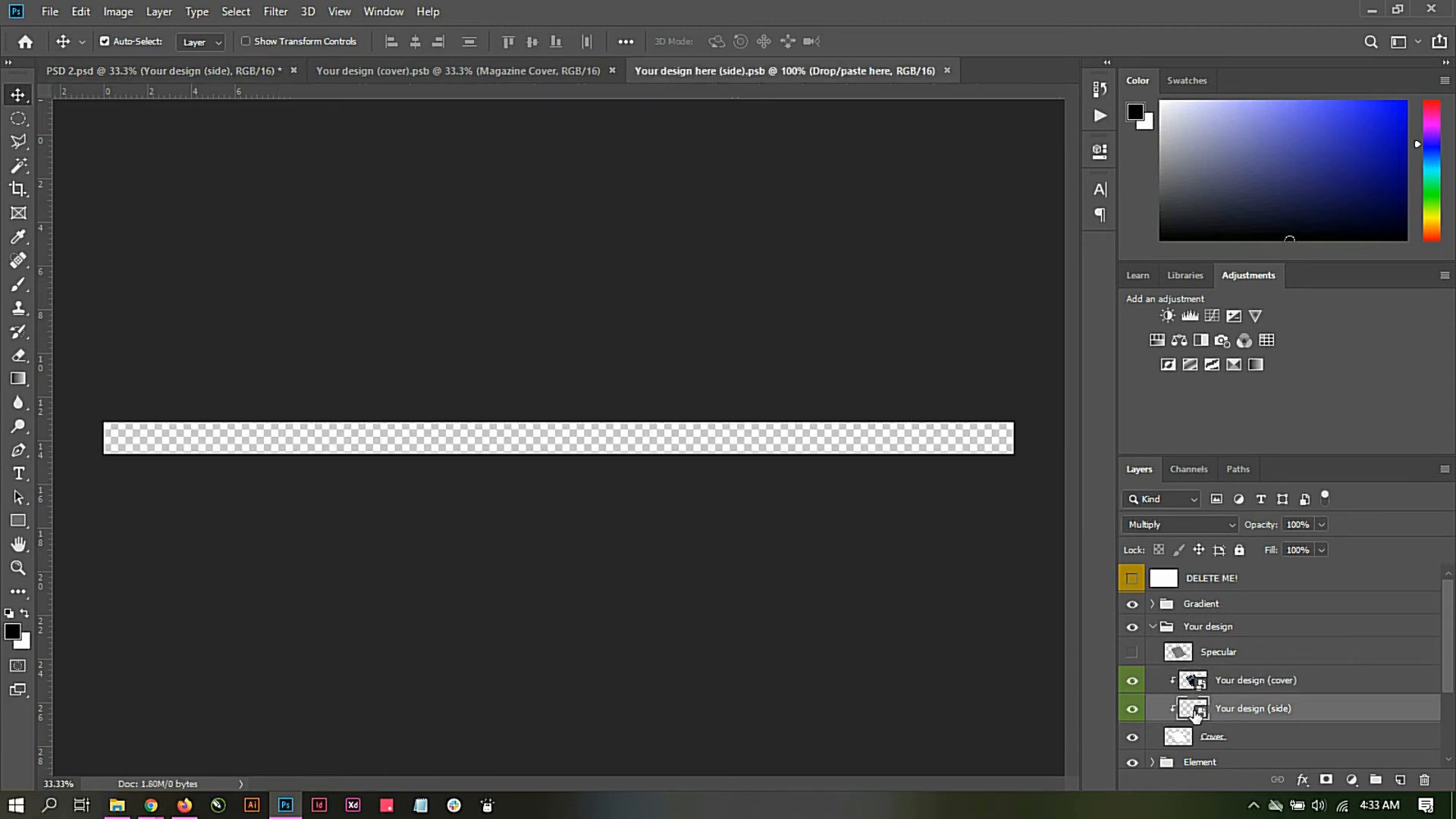
{"action": "left_click", "coordinate": [20, 520]}
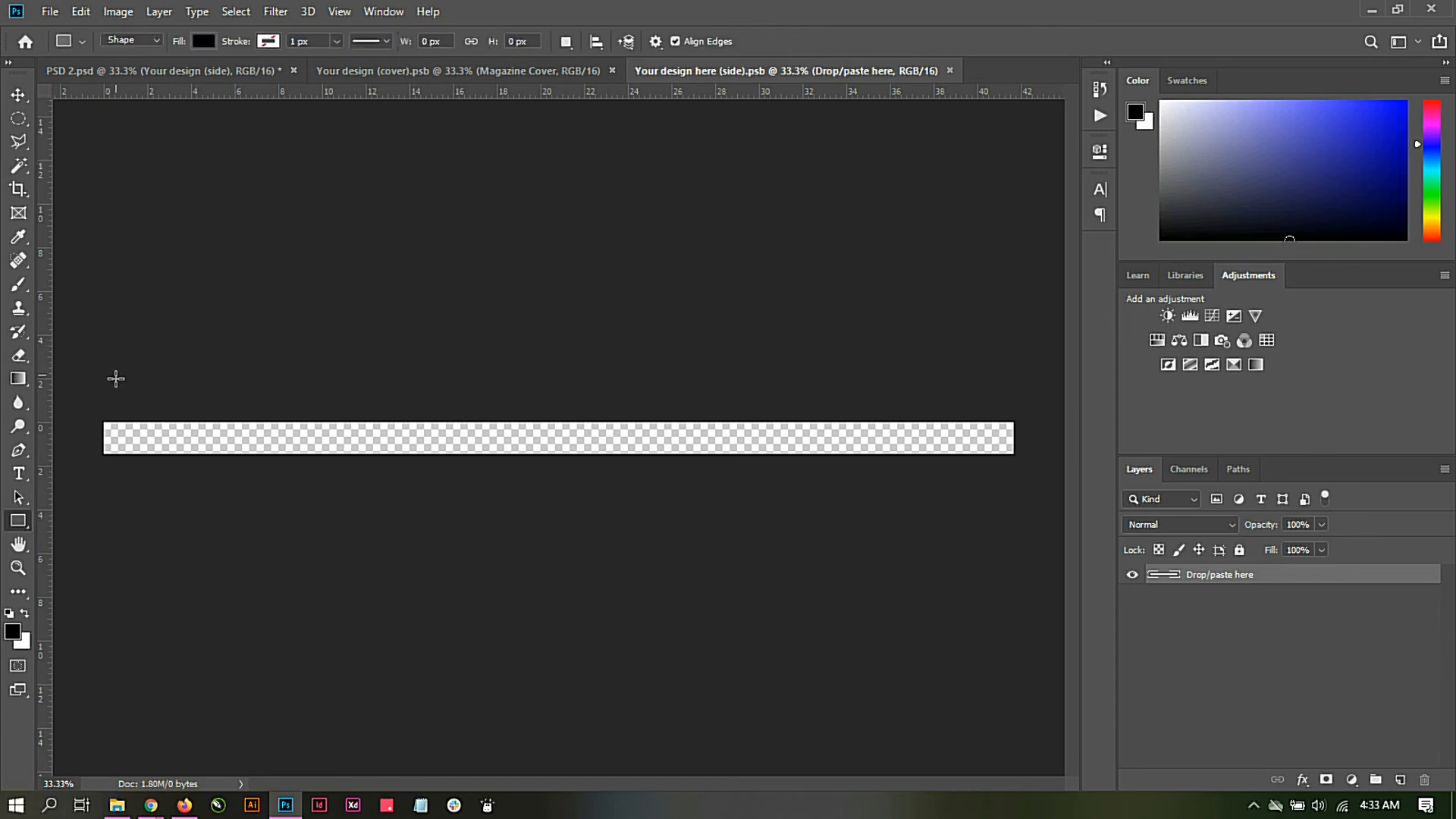
{"action": "left_click_drag", "start_coordinate": [90, 413], "coordinate": [1017, 471]}
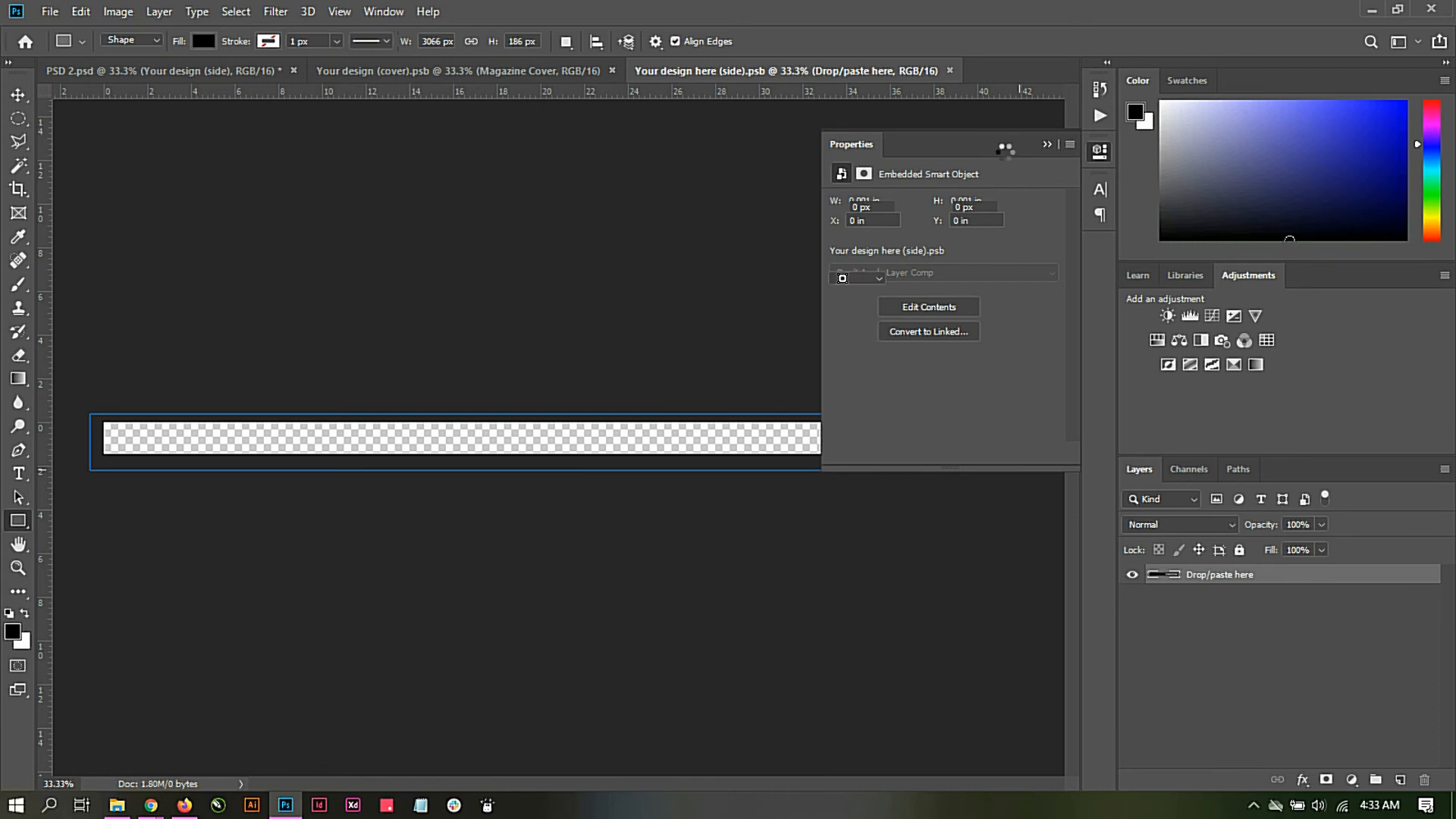
{"action": "left_click", "coordinate": [1047, 144]}
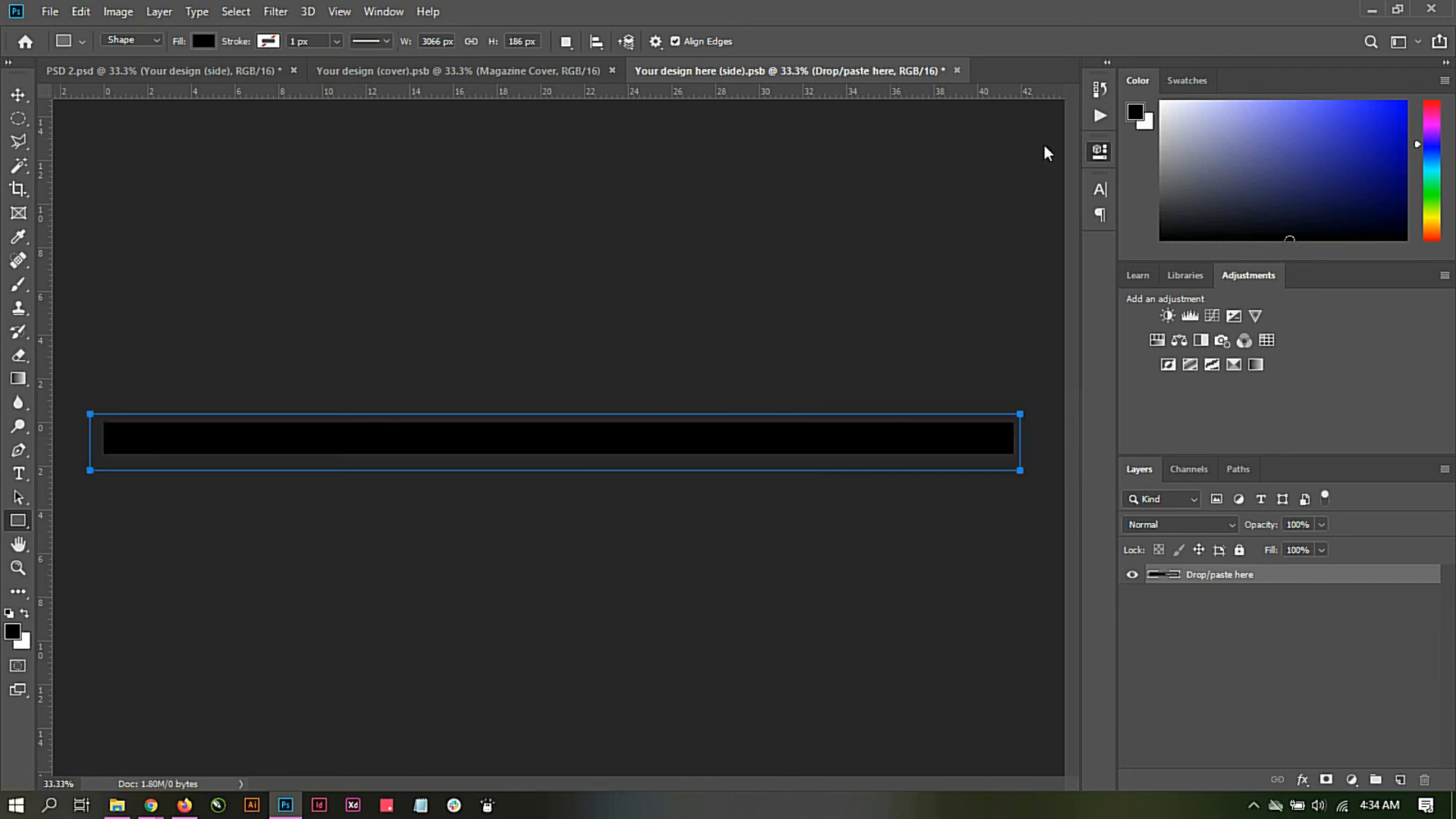
Step: Save the side smart object document and return to the PSD 2 magazine mockup
{"action": "left_click", "coordinate": [50, 11]}
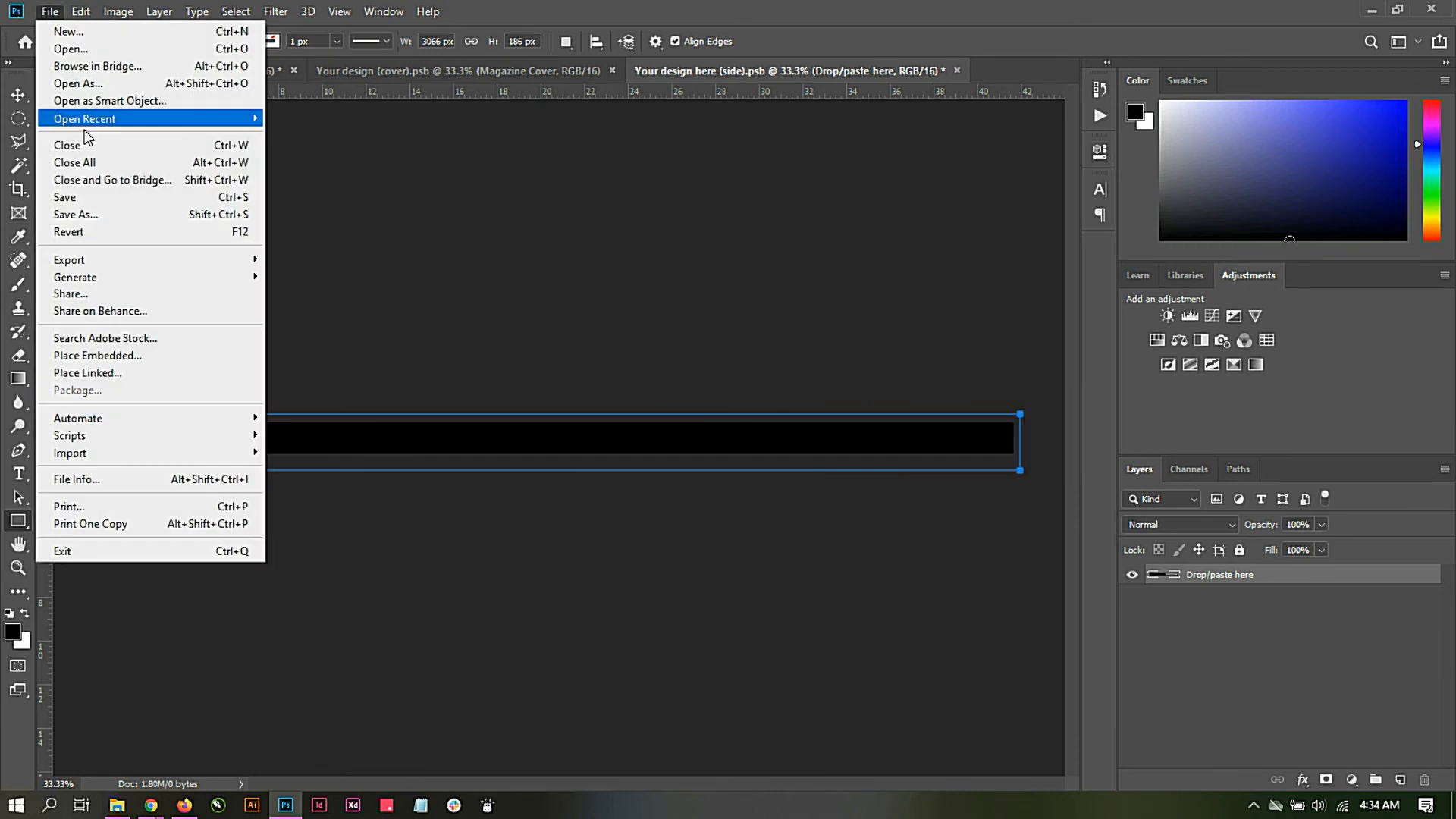
{"action": "left_click", "coordinate": [88, 198]}
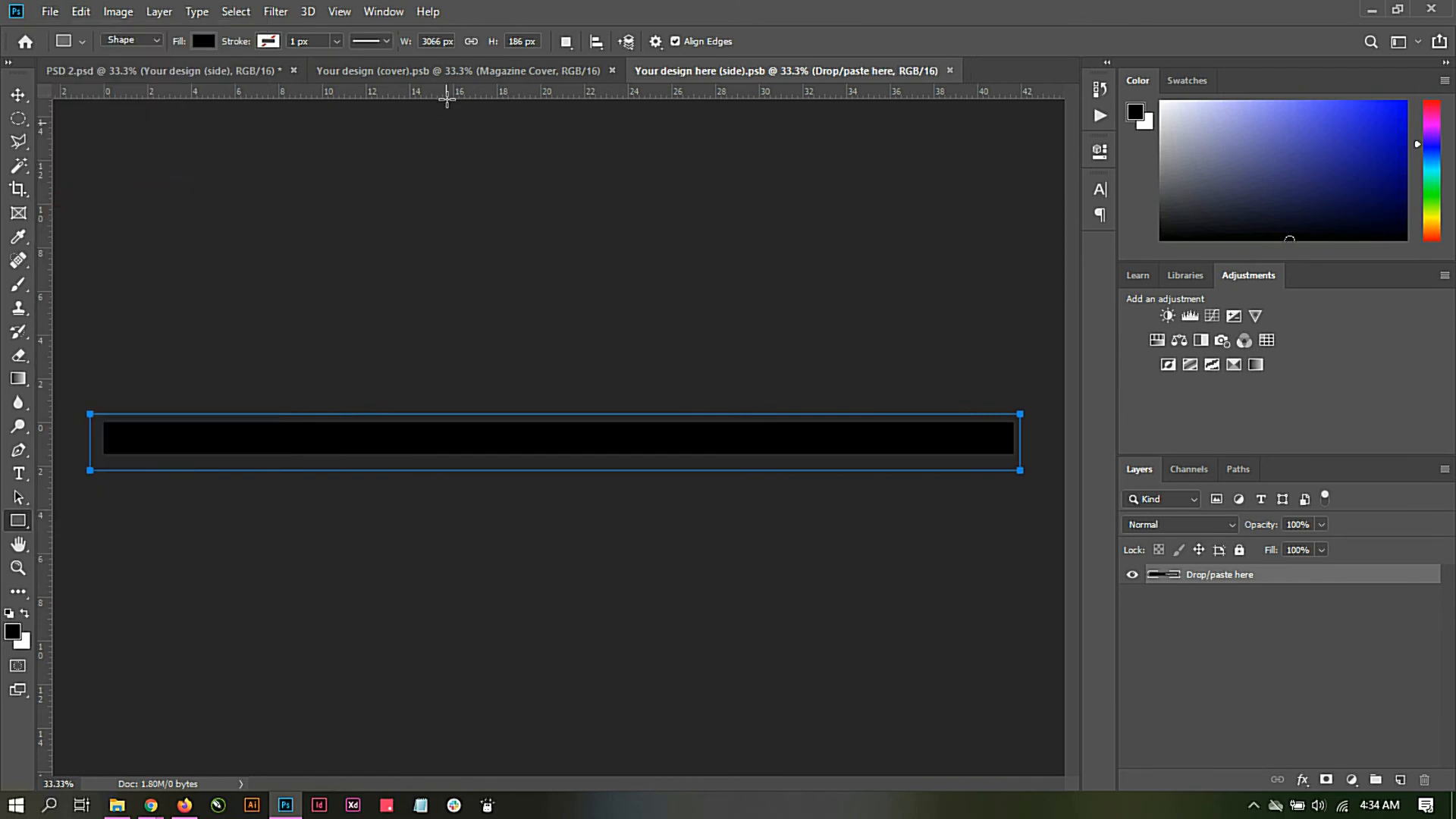
{"action": "left_click", "coordinate": [423, 79]}
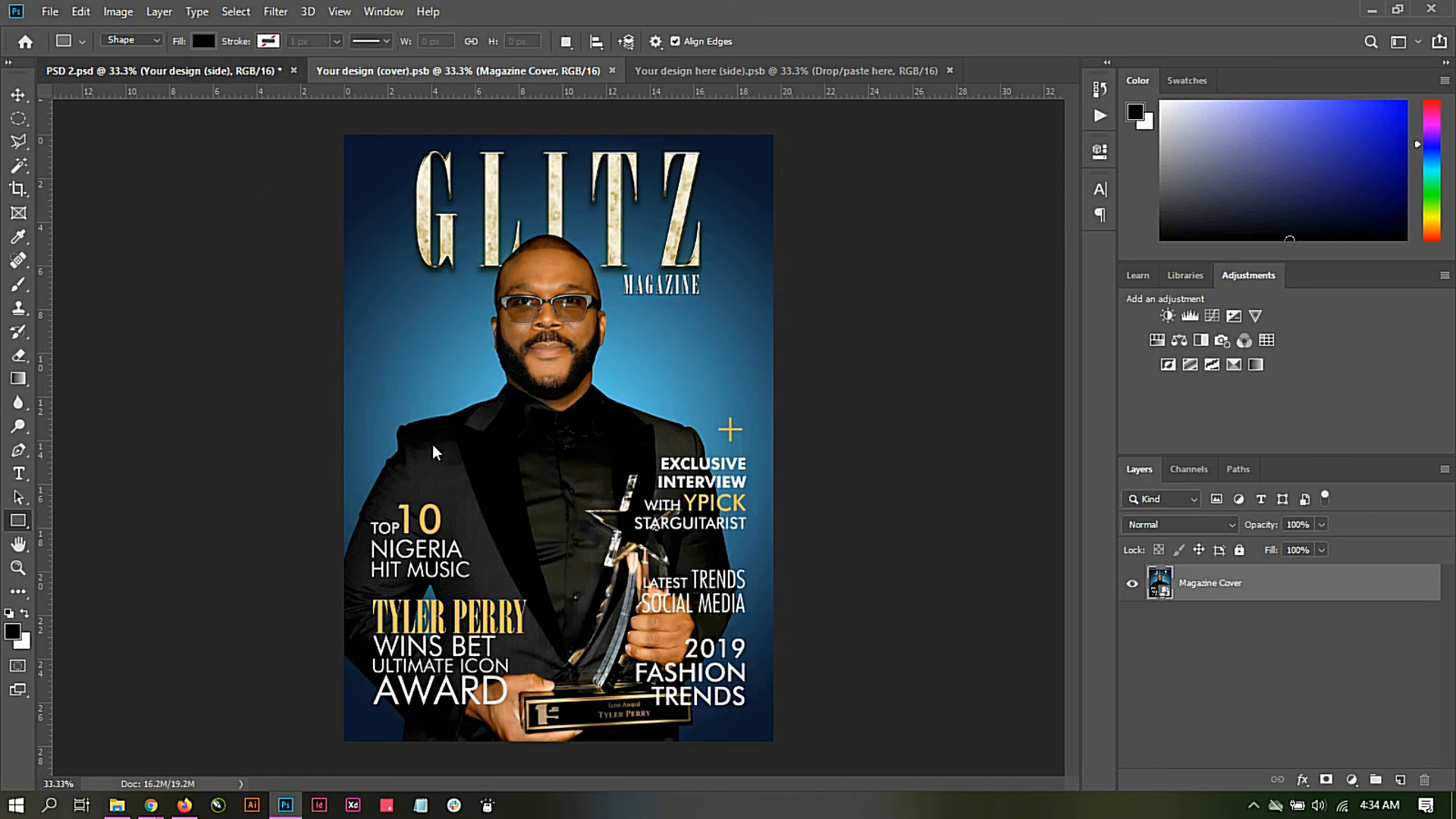
{"action": "left_click", "coordinate": [229, 68]}
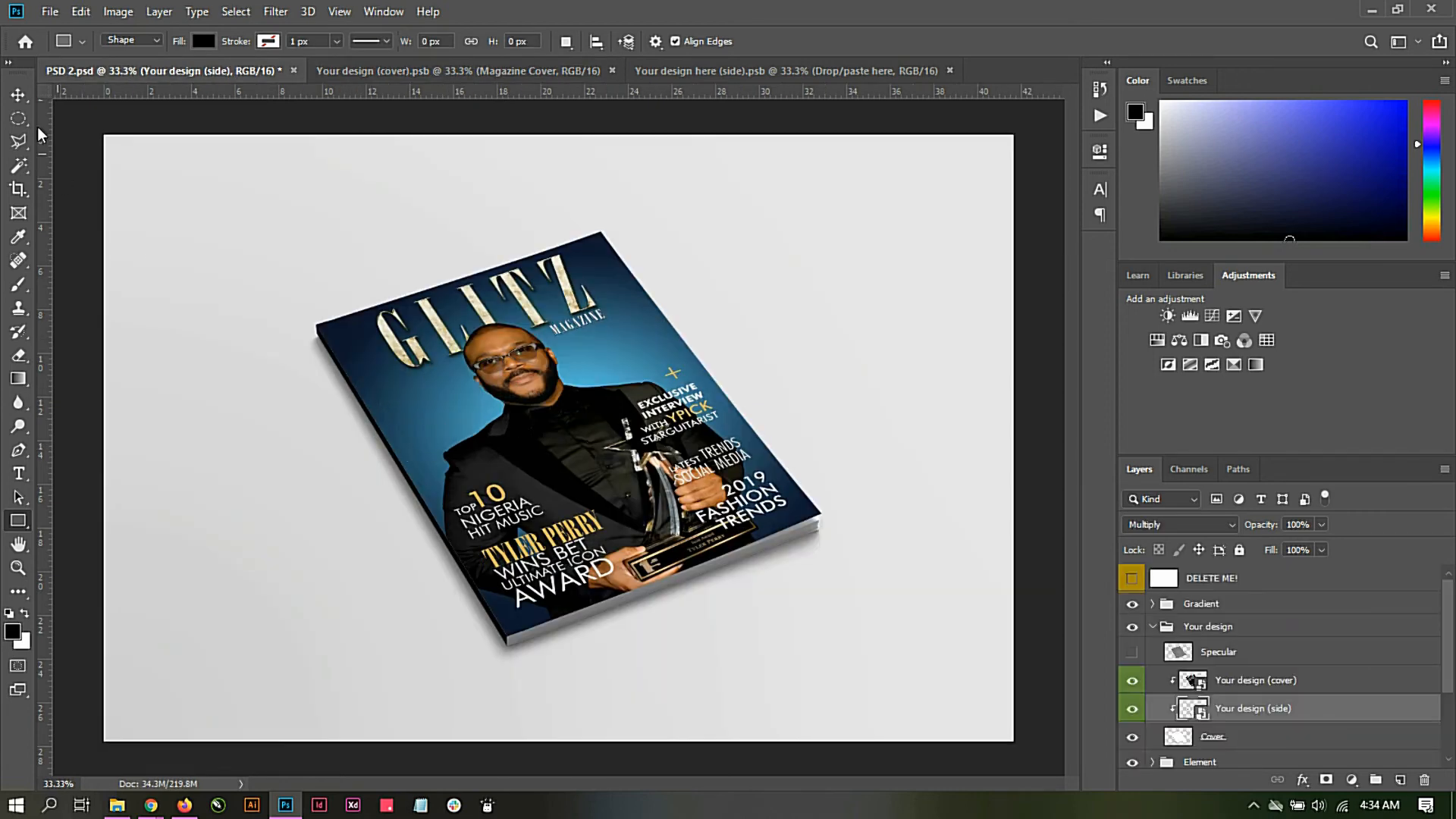
{"action": "left_click", "coordinate": [20, 97]}
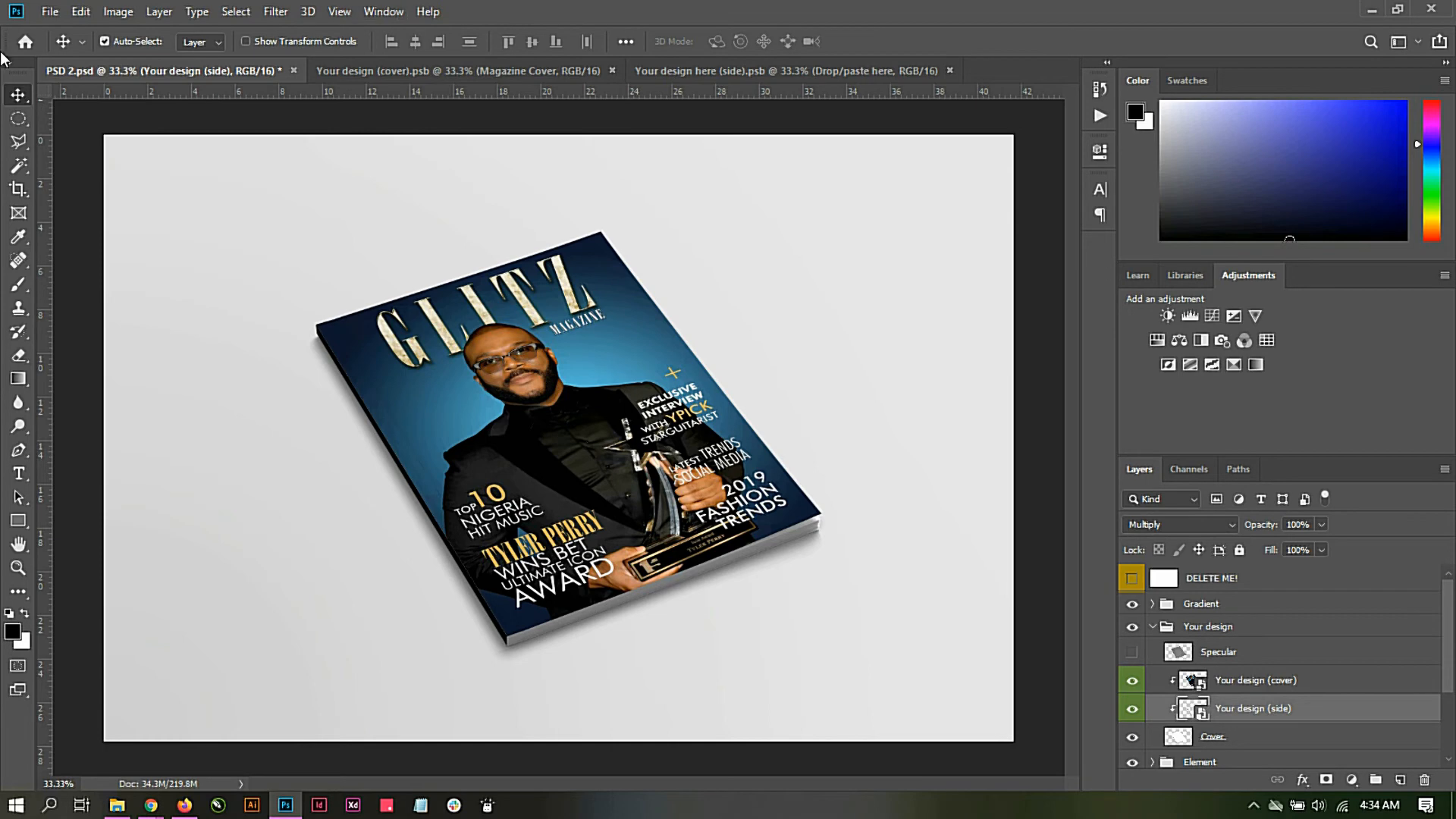
{"action": "left_click", "coordinate": [50, 11]}
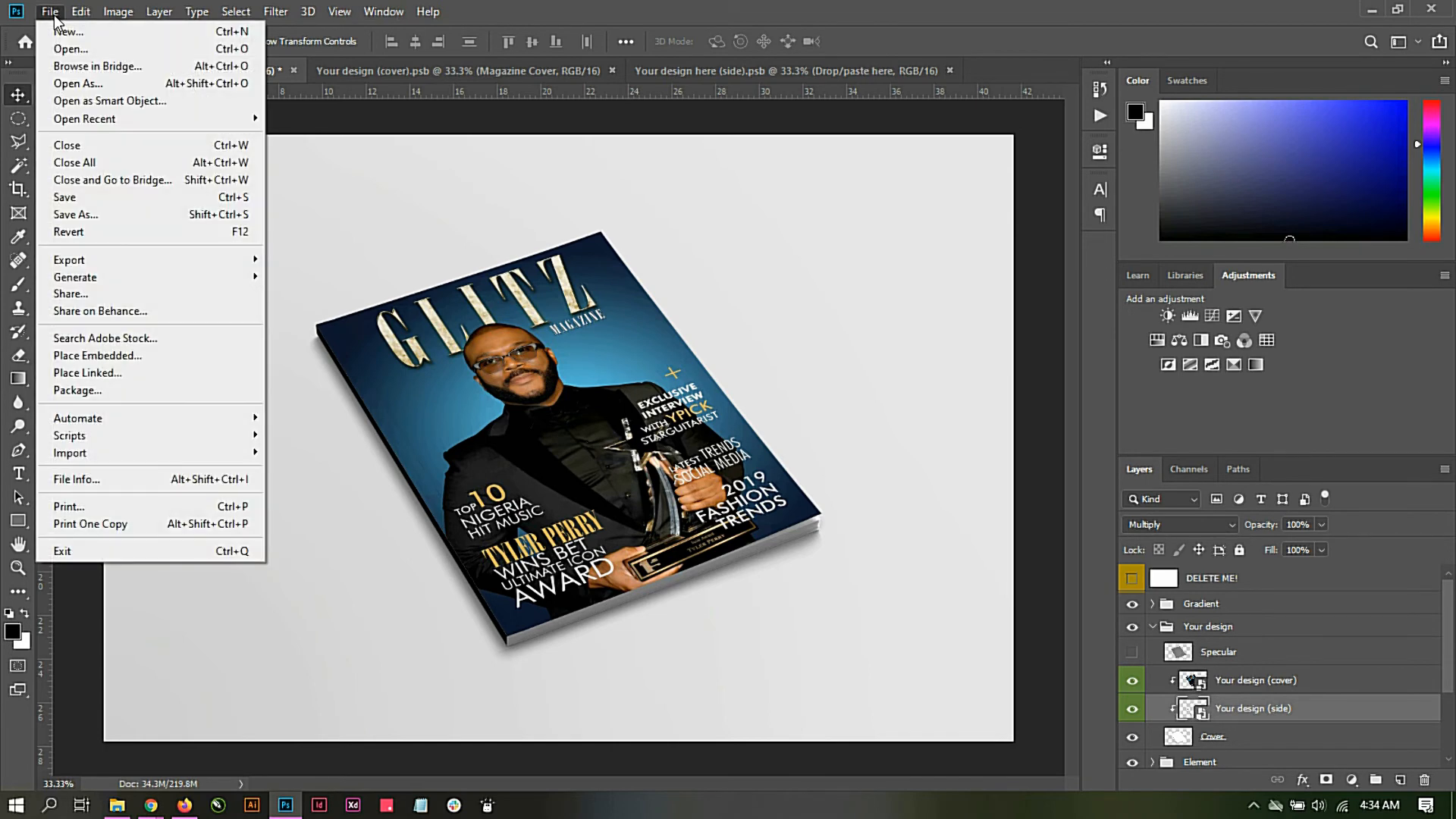
{"action": "left_click", "coordinate": [106, 221]}
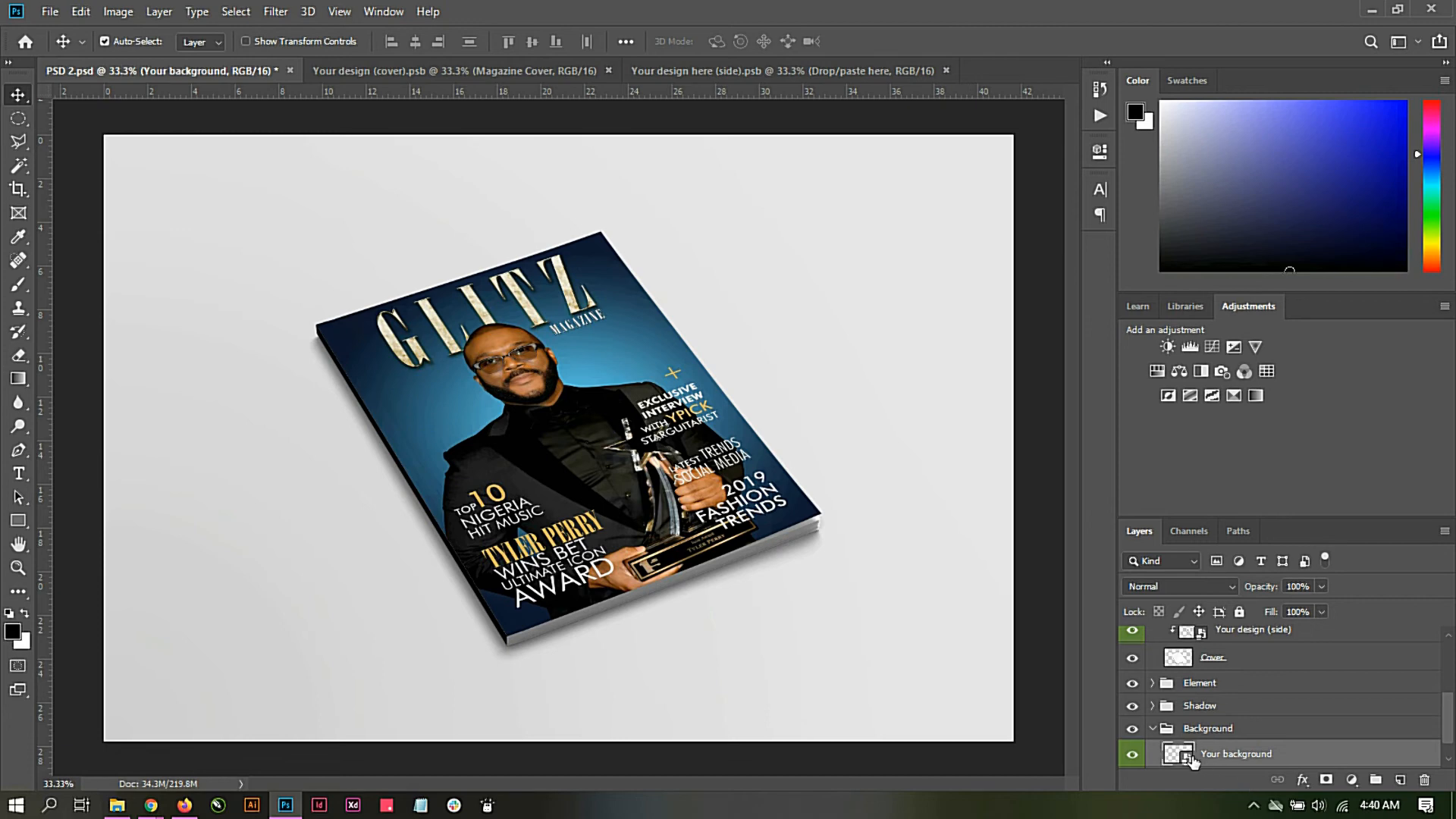
Step: Open the "Your background" smart object and place the Bg wood image from the Magazine folder, scaled to about 112% to cover the canvas
{"action": "double_click", "coordinate": [1180, 759]}
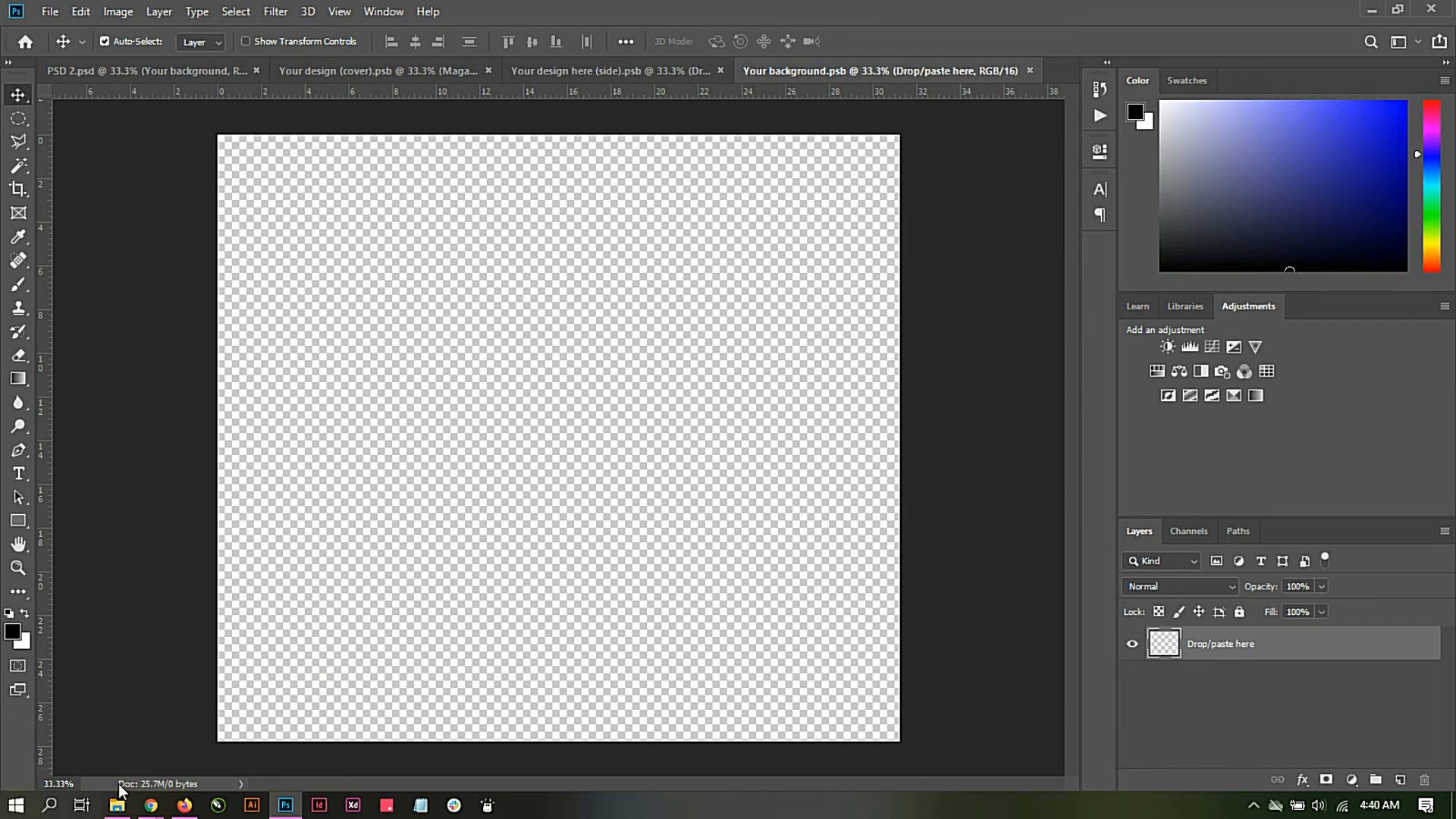
{"action": "left_click", "coordinate": [117, 804]}
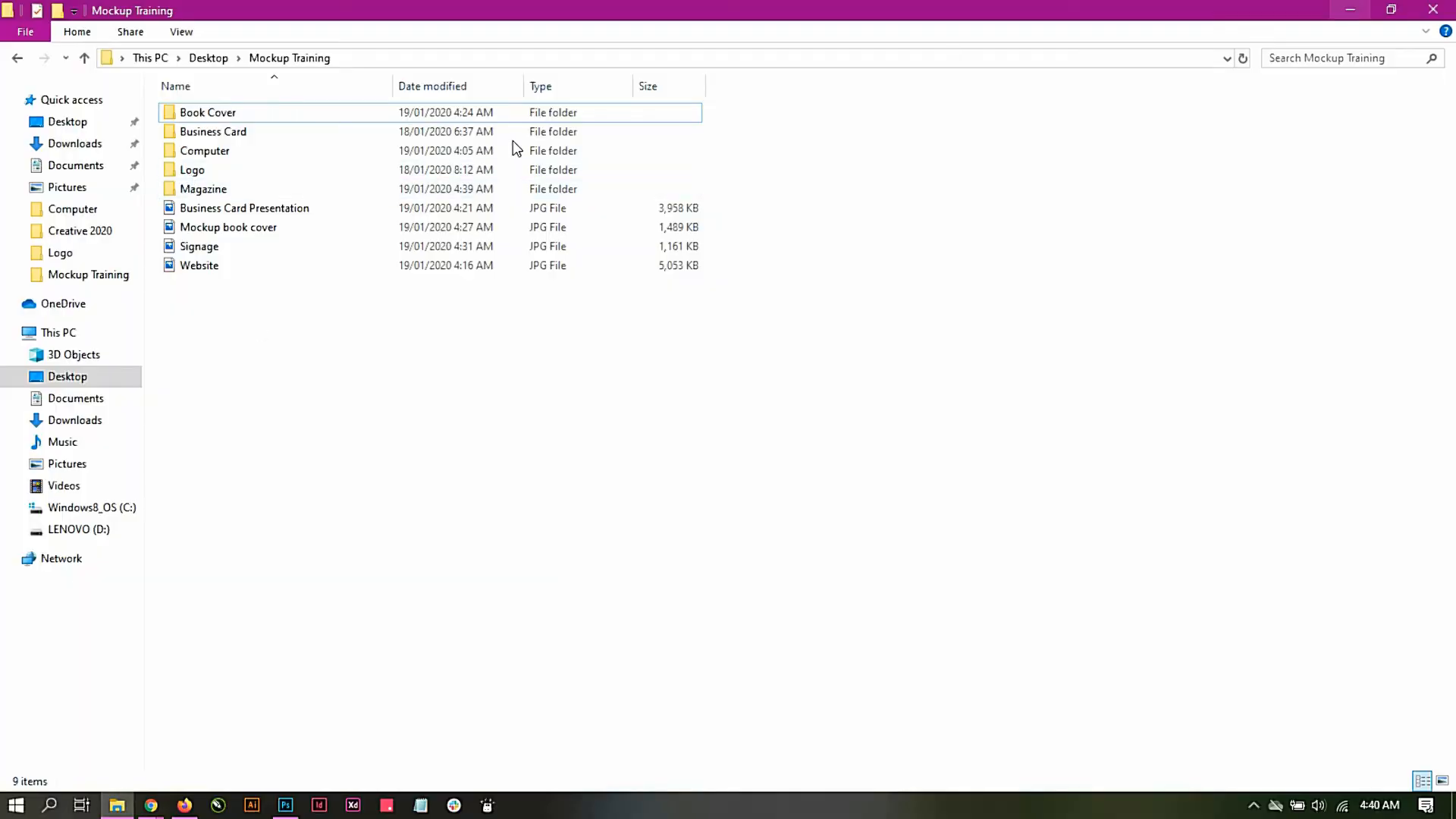
{"action": "double_click", "coordinate": [234, 190]}
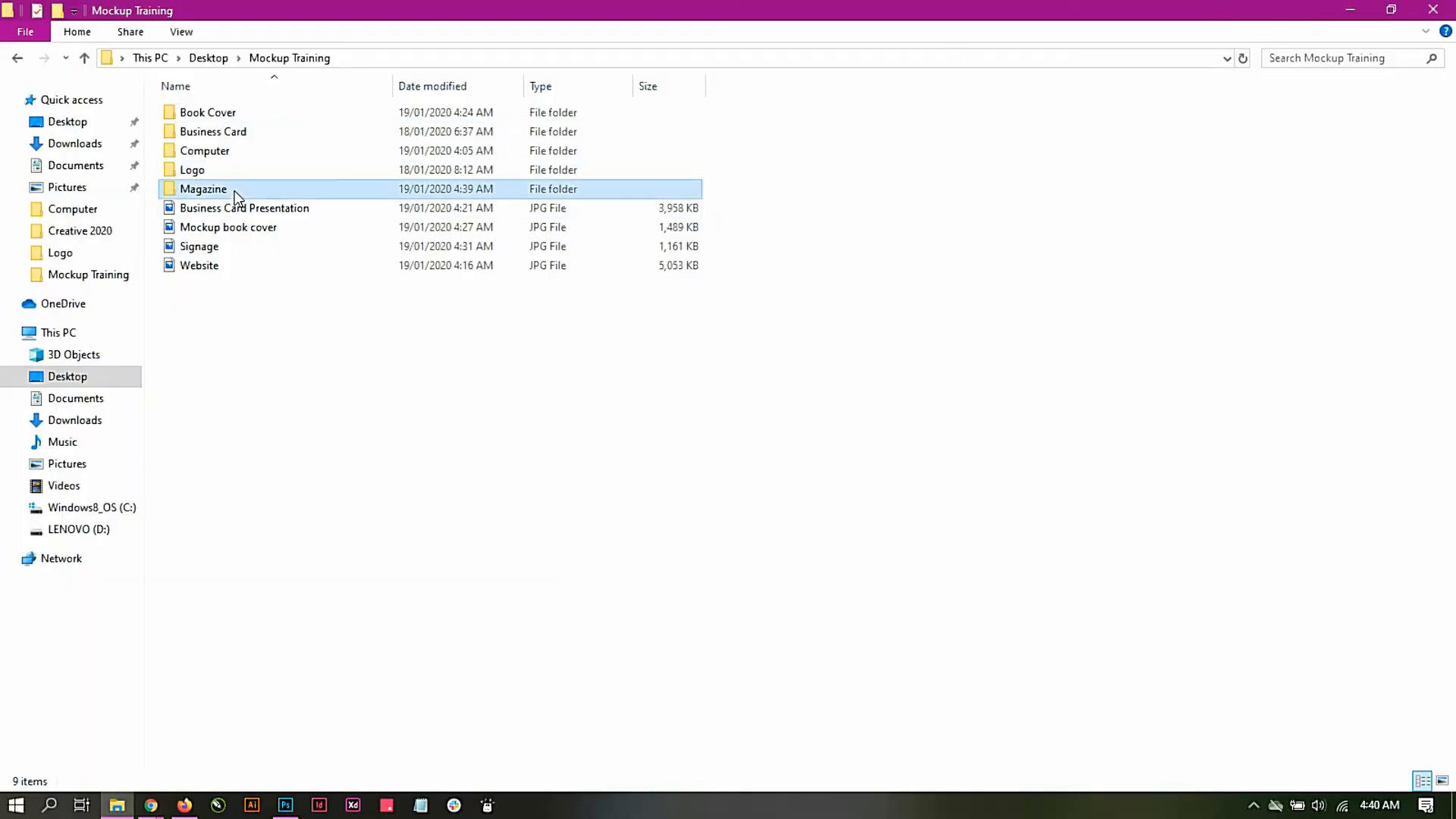
{"action": "left_click_drag", "start_coordinate": [307, 130], "coordinate": [501, 434]}
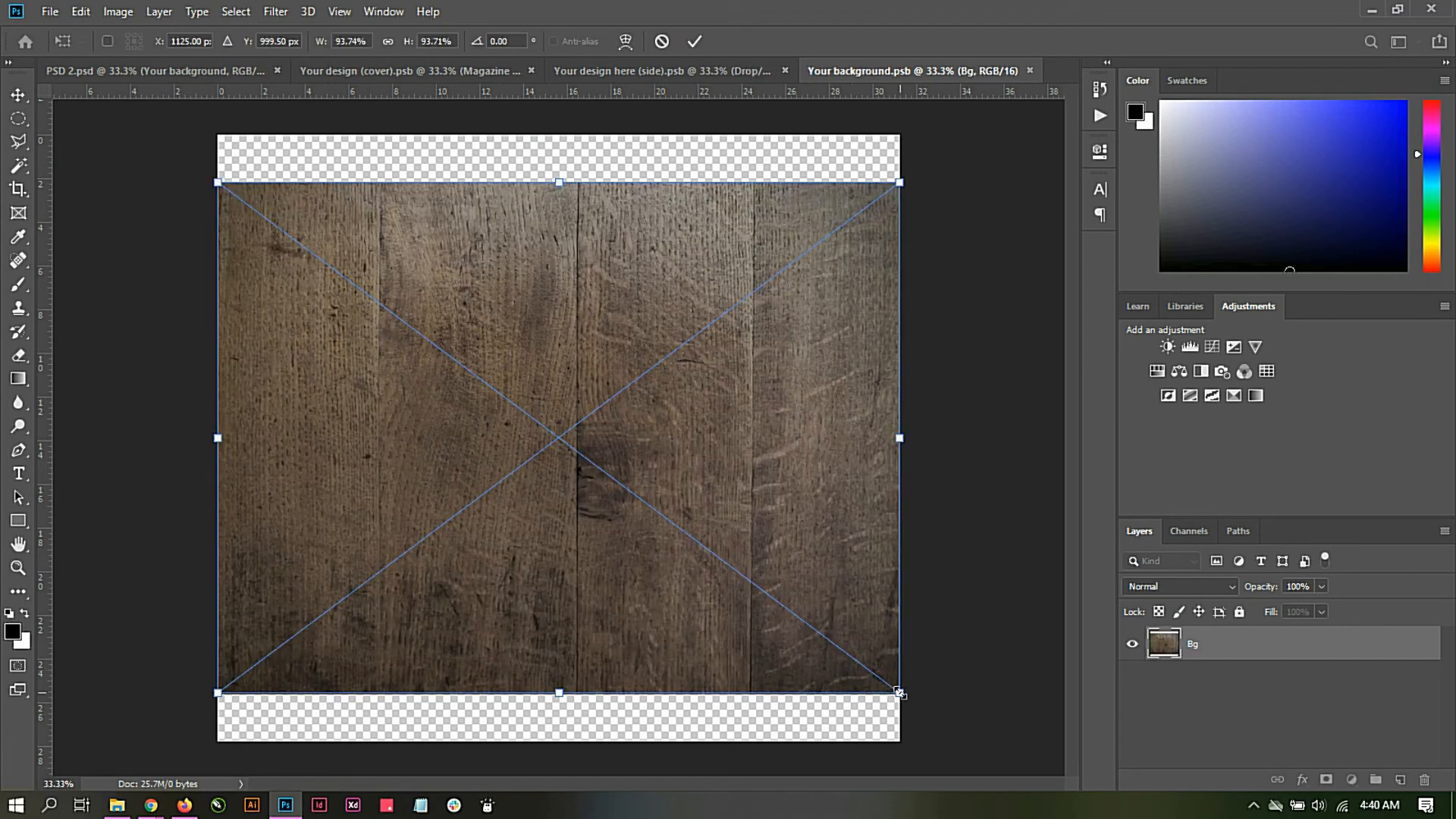
{"action": "left_click_drag", "start_coordinate": [896, 688], "coordinate": [967, 744]}
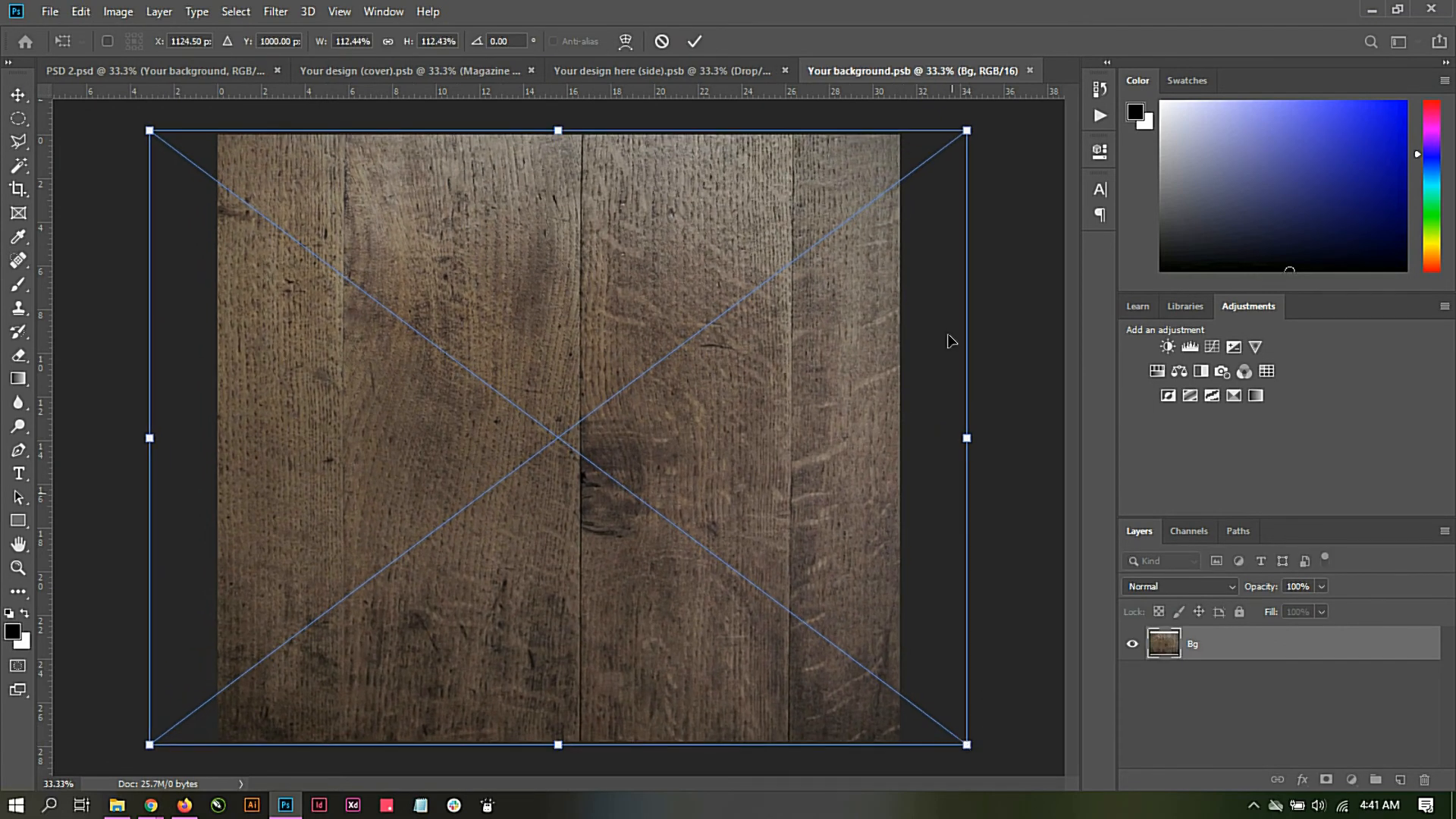
{"action": "left_click", "coordinate": [693, 41]}
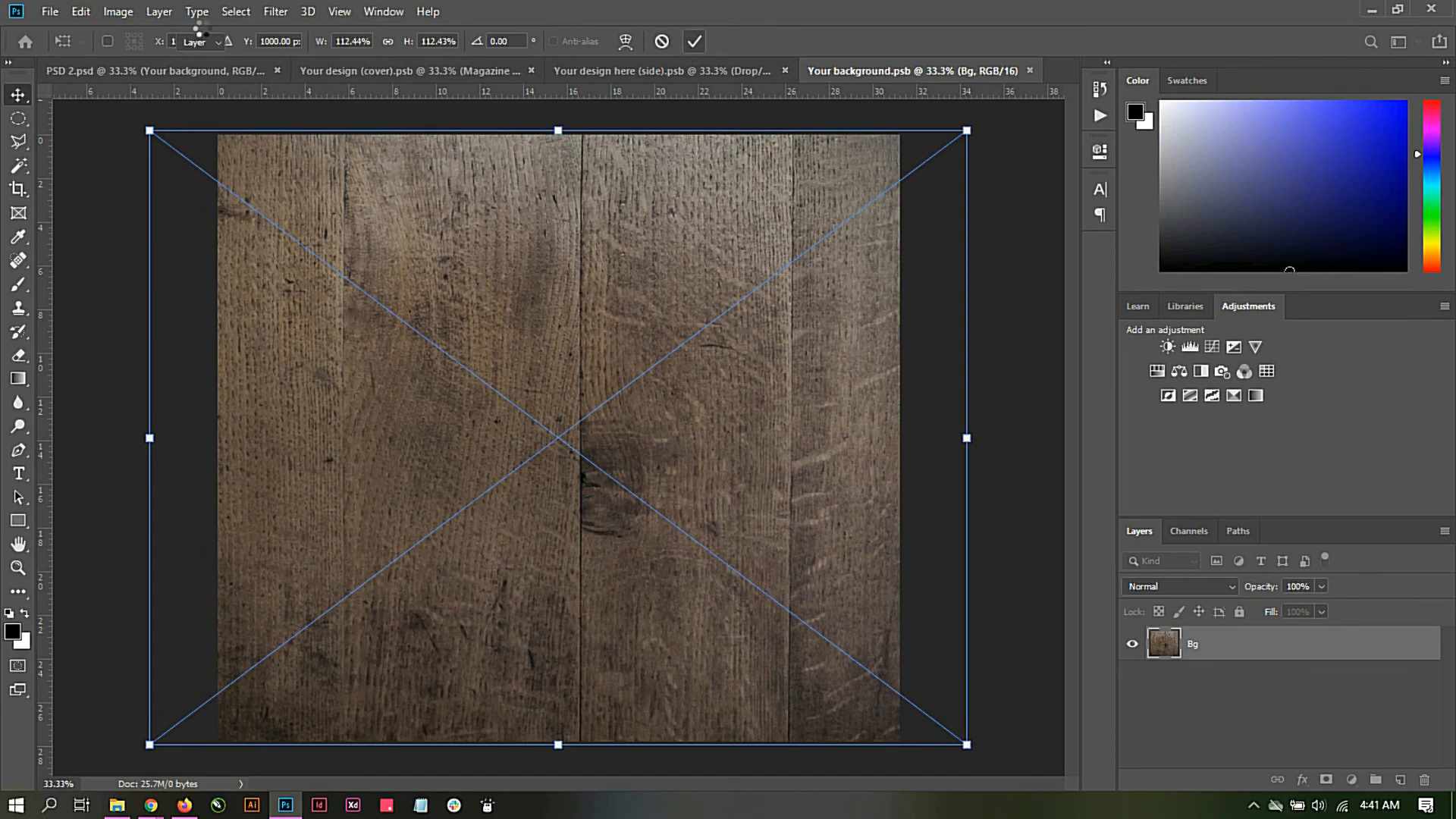
Step: Save the background smart object document and return to the PSD 2 magazine mockup
{"action": "left_click", "coordinate": [50, 11]}
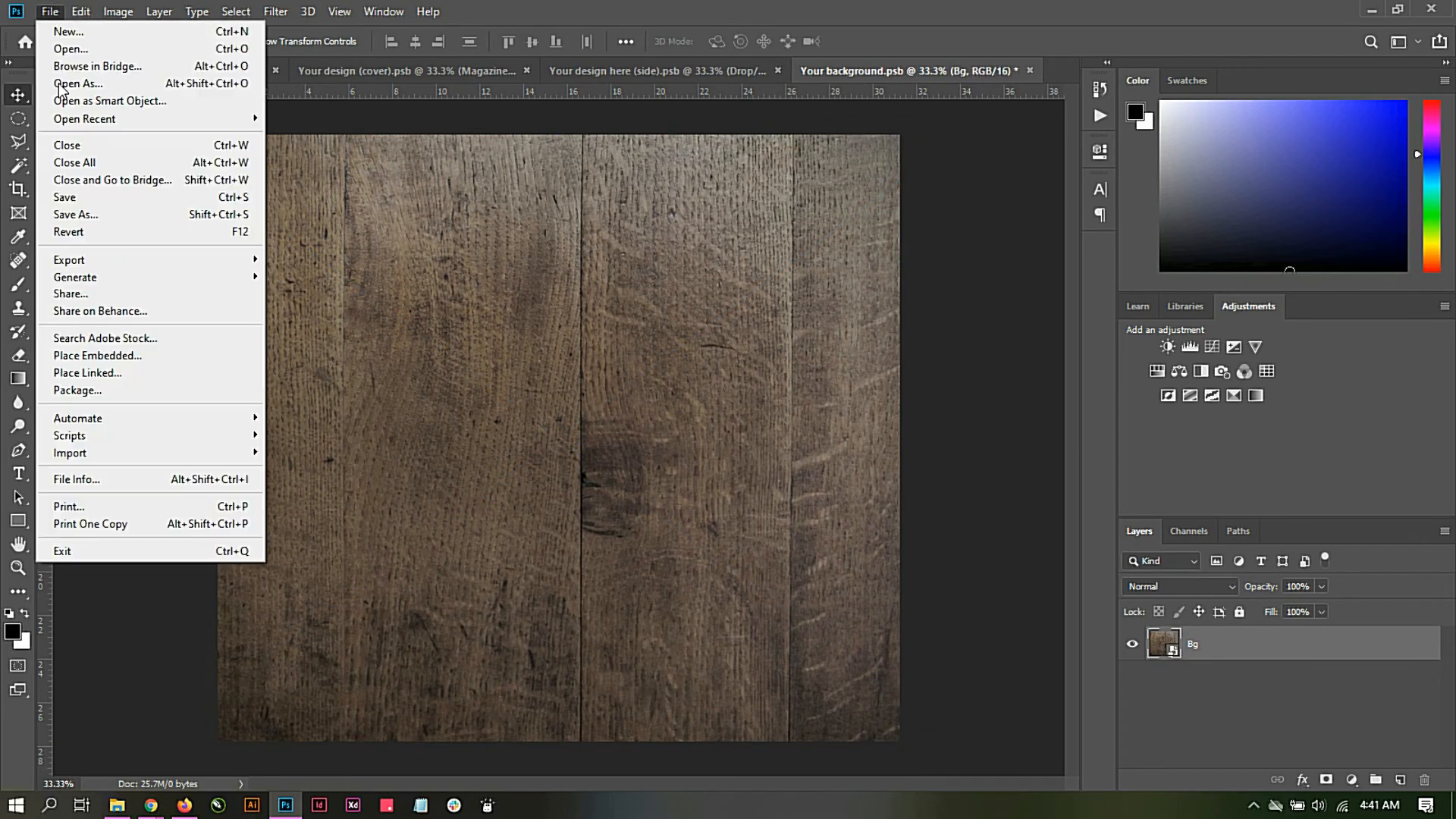
{"action": "left_click", "coordinate": [68, 197]}
{"action": "left_click", "coordinate": [182, 74]}
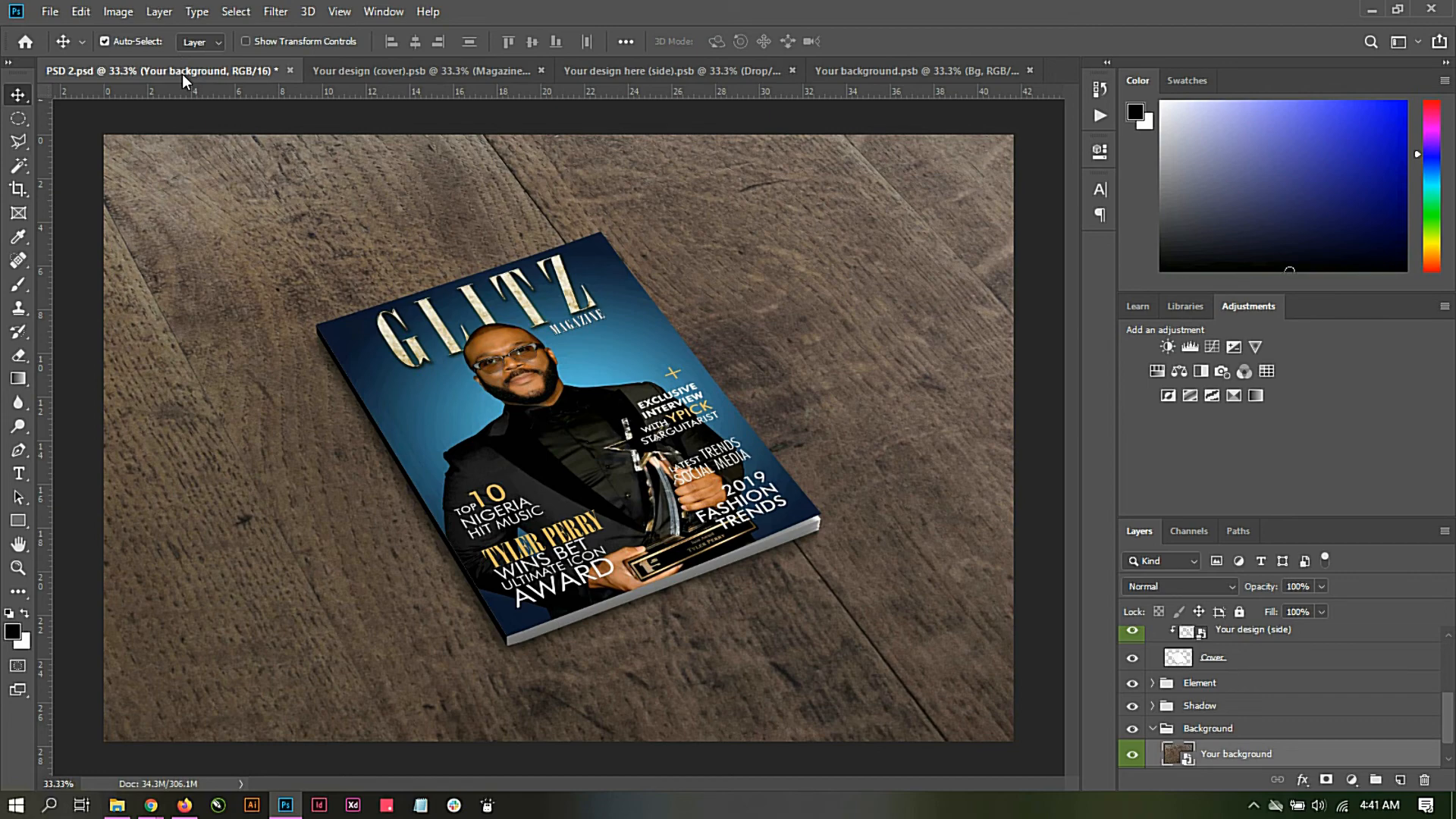
Step: Start saving the magazine mockup under a new name, "Magazine Mockup", in the Mockup Training folder
{"action": "left_click", "coordinate": [61, 15]}
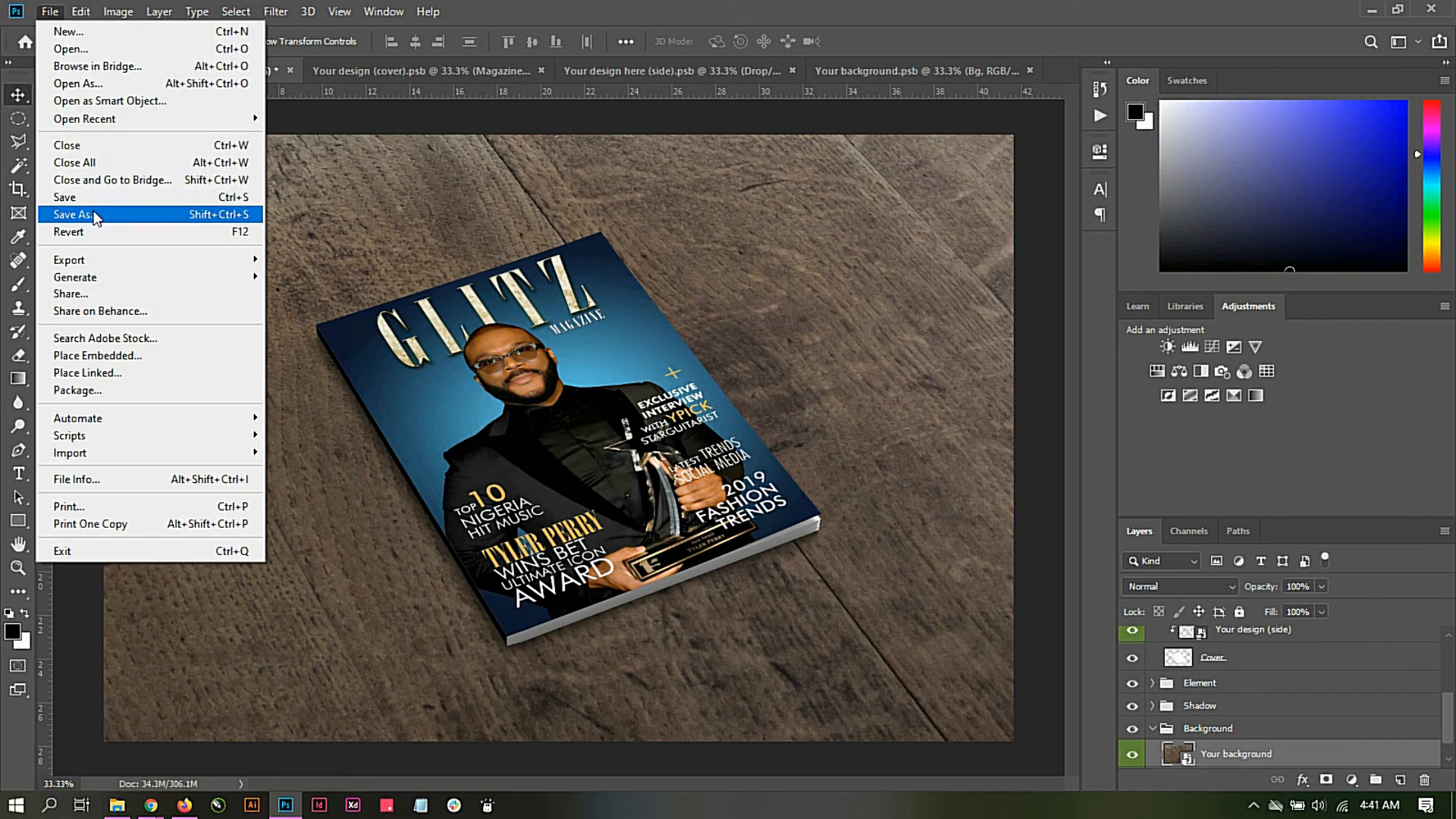
{"action": "left_click", "coordinate": [812, 2]}
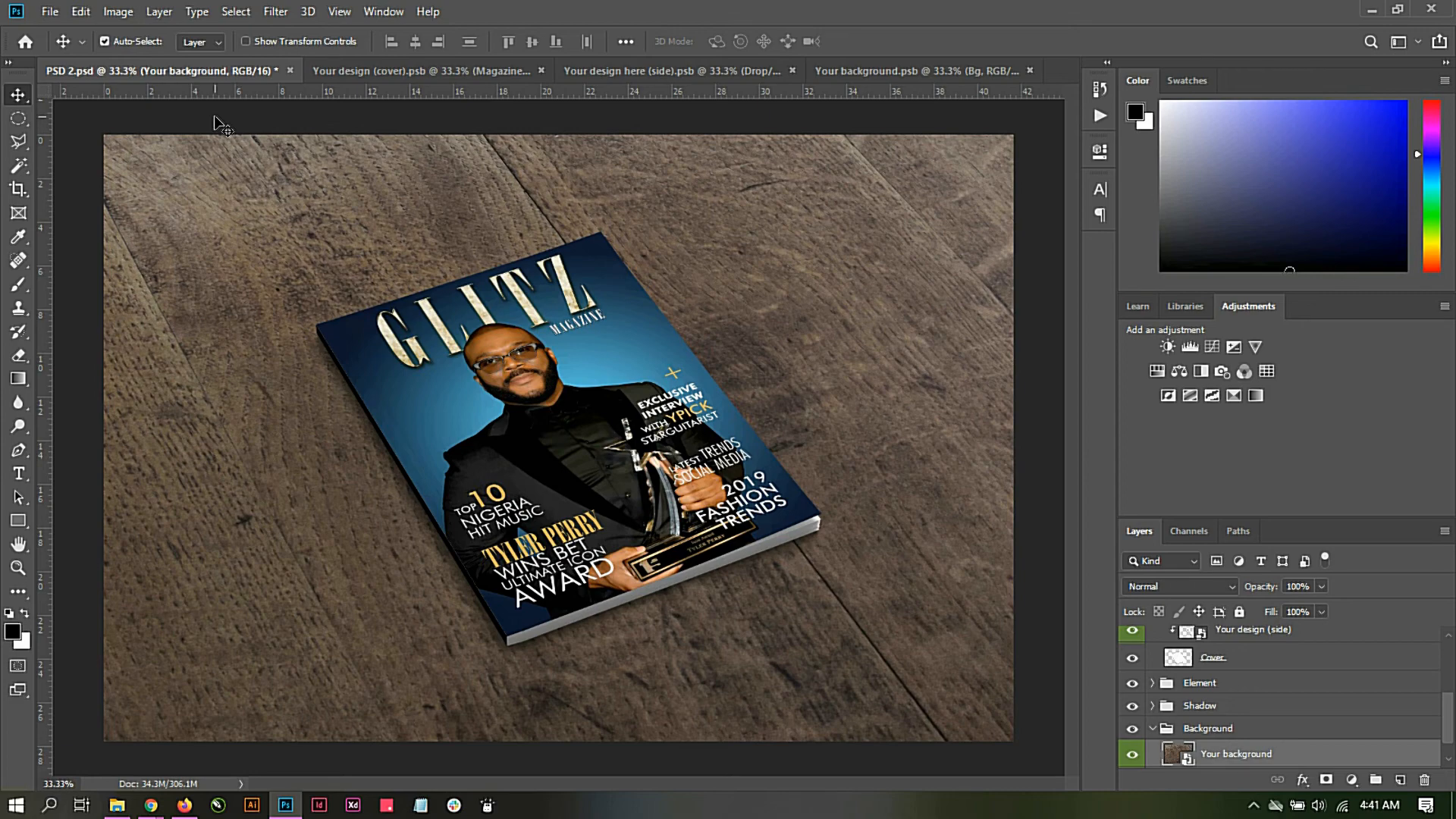
{"action": "left_click", "coordinate": [43, 14]}
{"action": "left_click", "coordinate": [80, 216]}
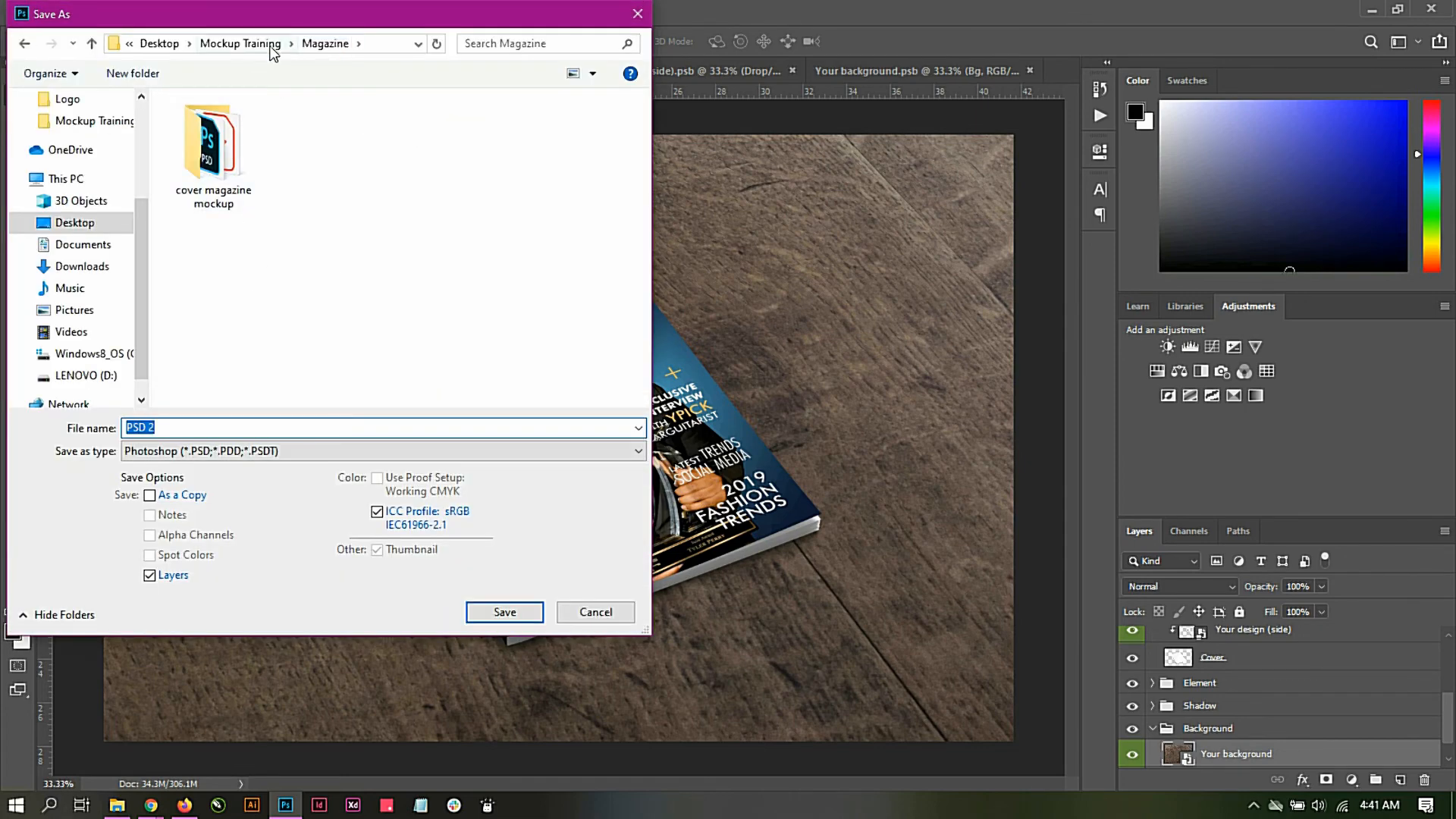
{"action": "left_click", "coordinate": [218, 423]}
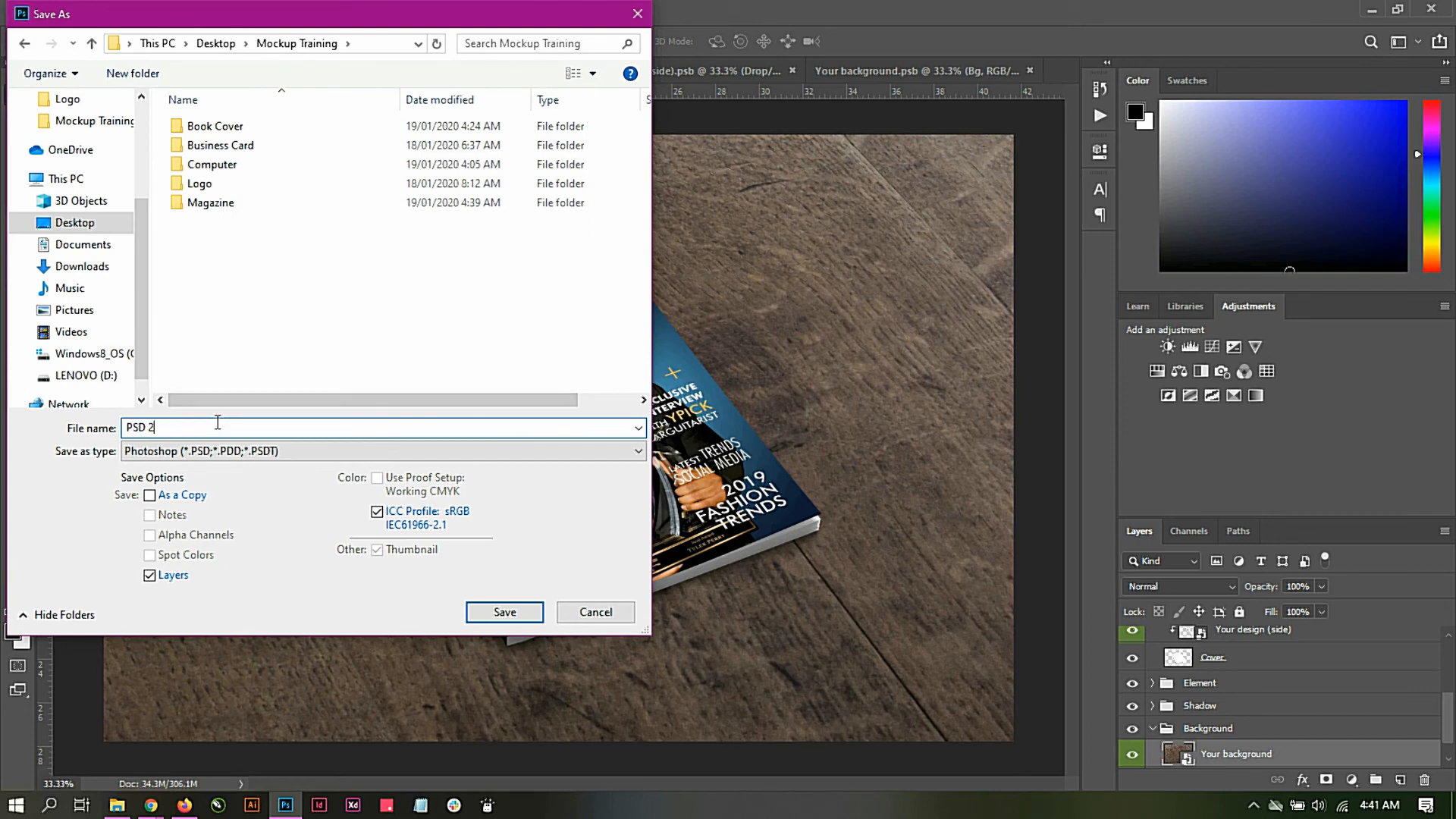
{"action": "key", "text": "BackSpace"}
{"action": "key", "text": "BackSpace"}
{"action": "key", "text": "BackSpace"}
{"action": "type", "text": "Mag"}
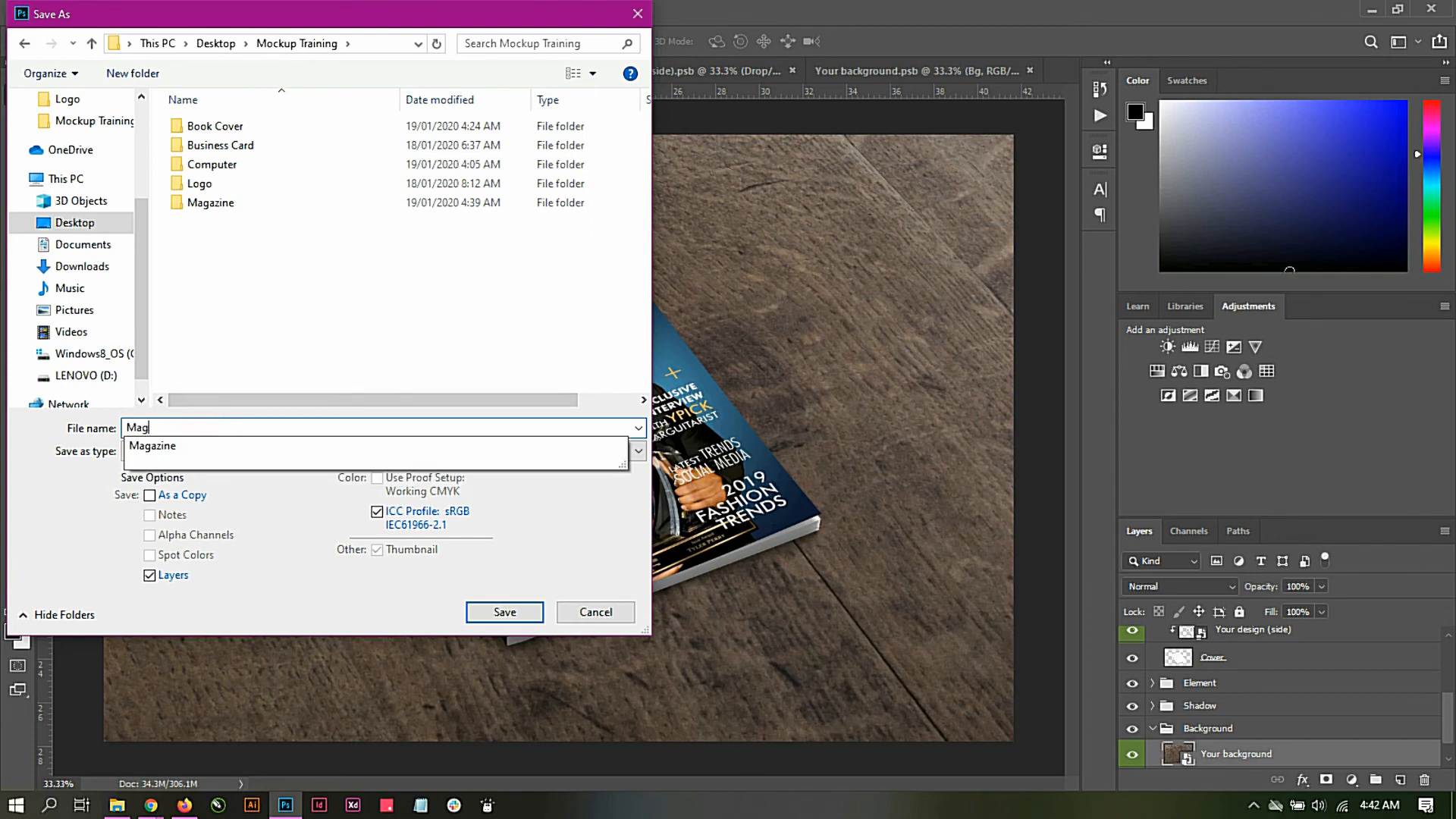
{"action": "left_click", "coordinate": [199, 446]}
{"action": "left_click", "coordinate": [210, 429]}
{"action": "type", "text": "M"}
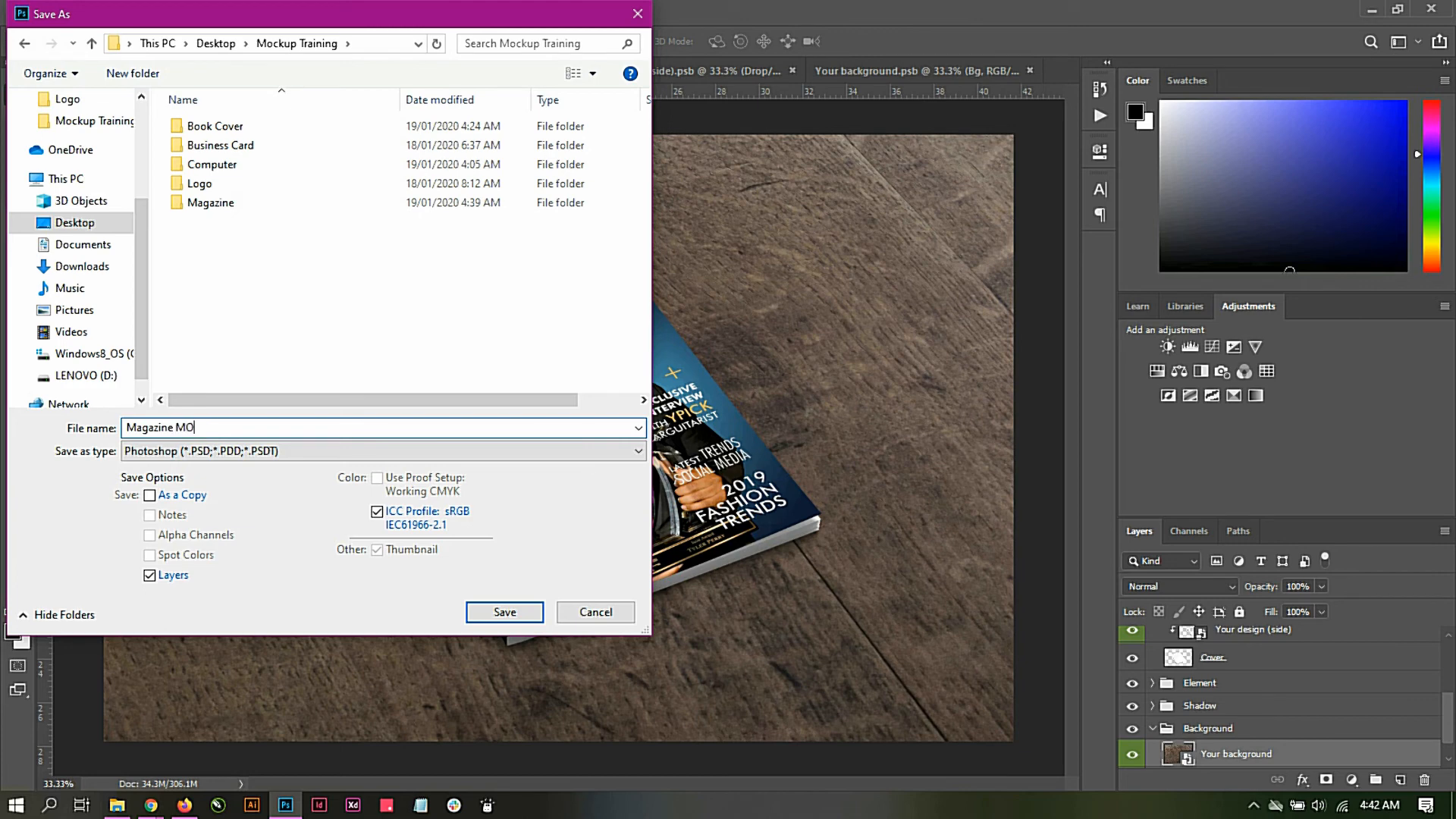
{"action": "type", "text": "ockup"}
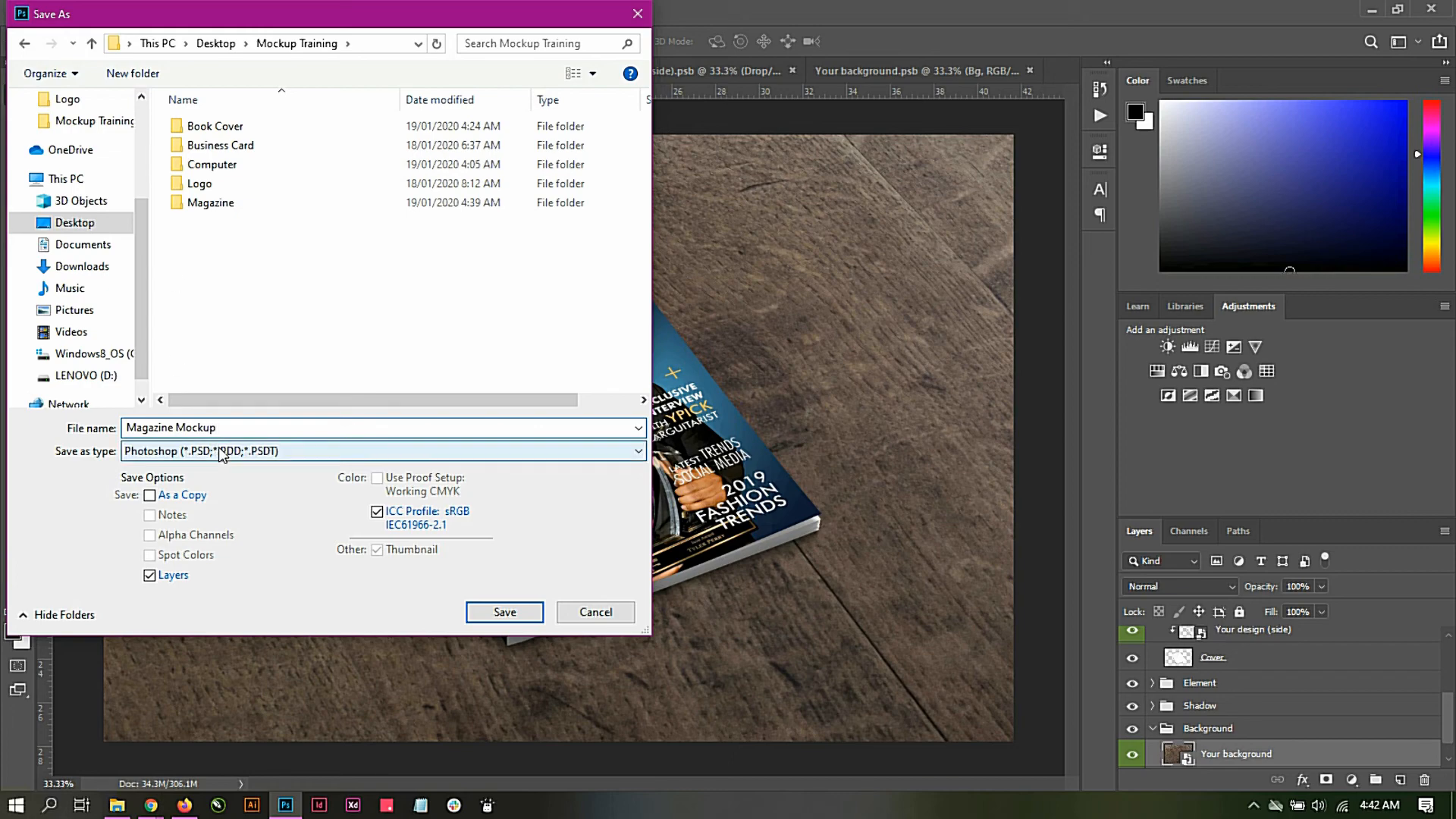
Step: Choose JPEG as the file format and save the magazine mockup at Maximum quality 12 with the Baseline ("Standard") option
{"action": "left_click", "coordinate": [222, 453]}
{"action": "left_click", "coordinate": [227, 550]}
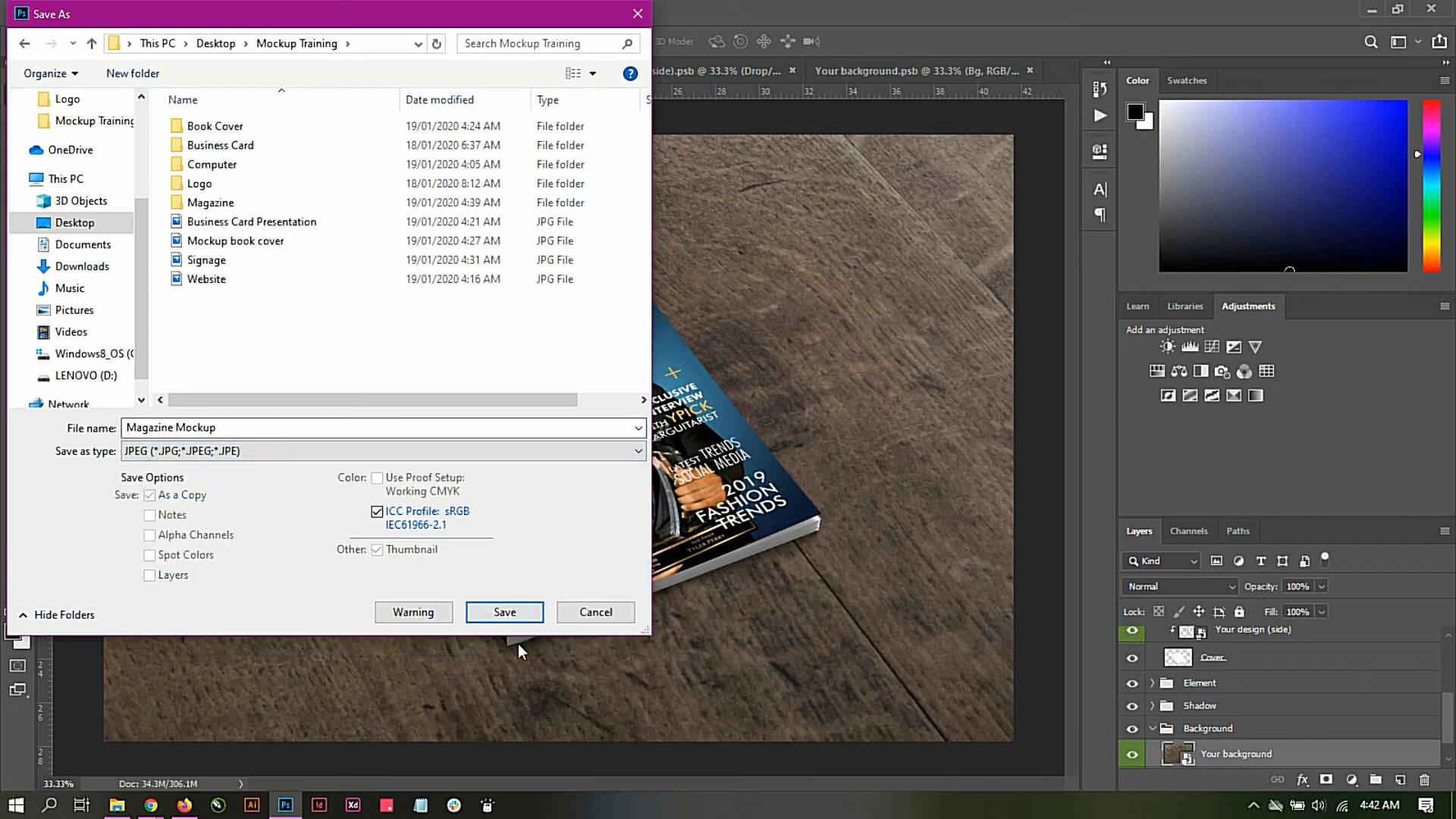
{"action": "left_click", "coordinate": [517, 617]}
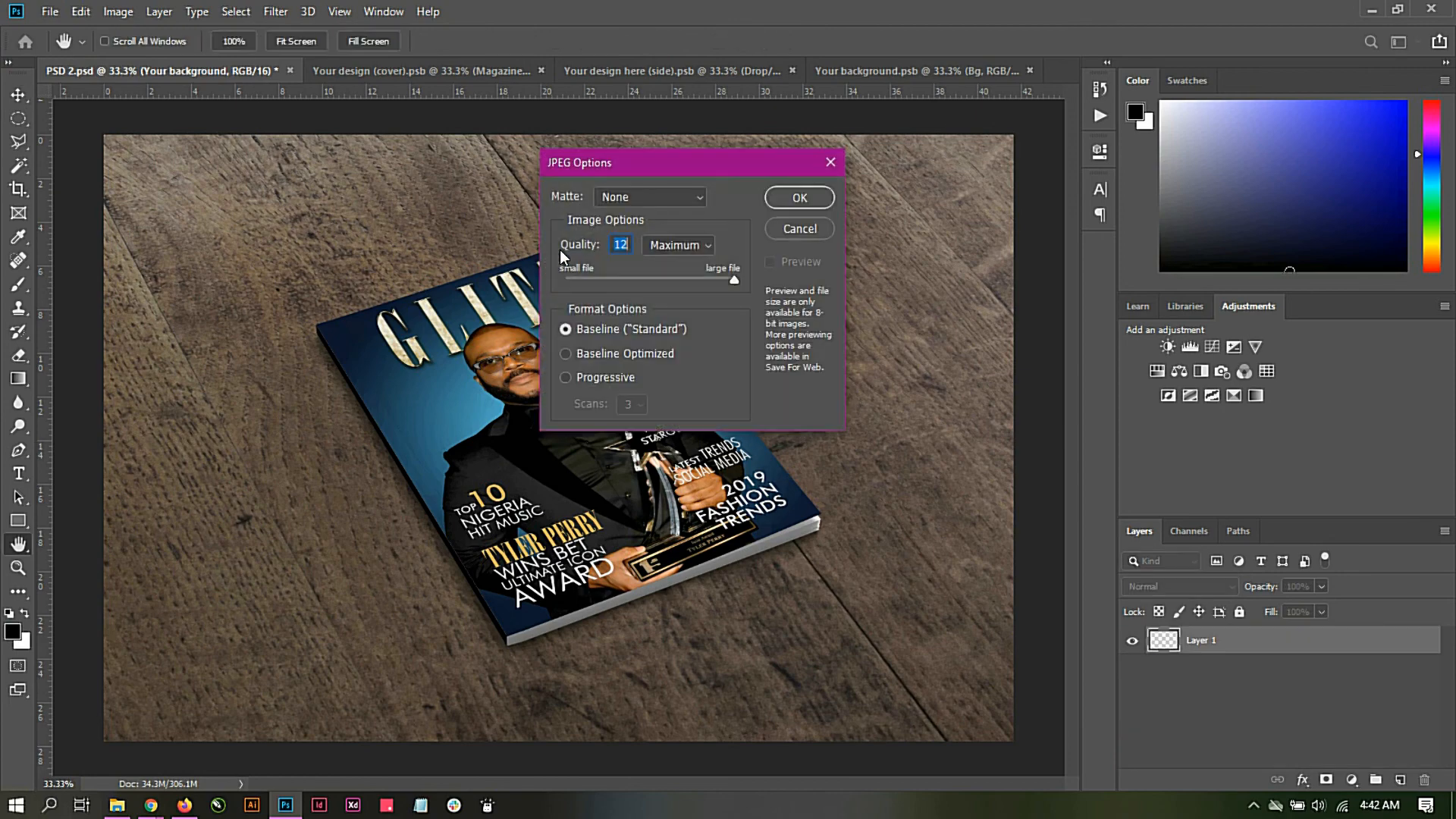
{"action": "left_click", "coordinate": [813, 197]}
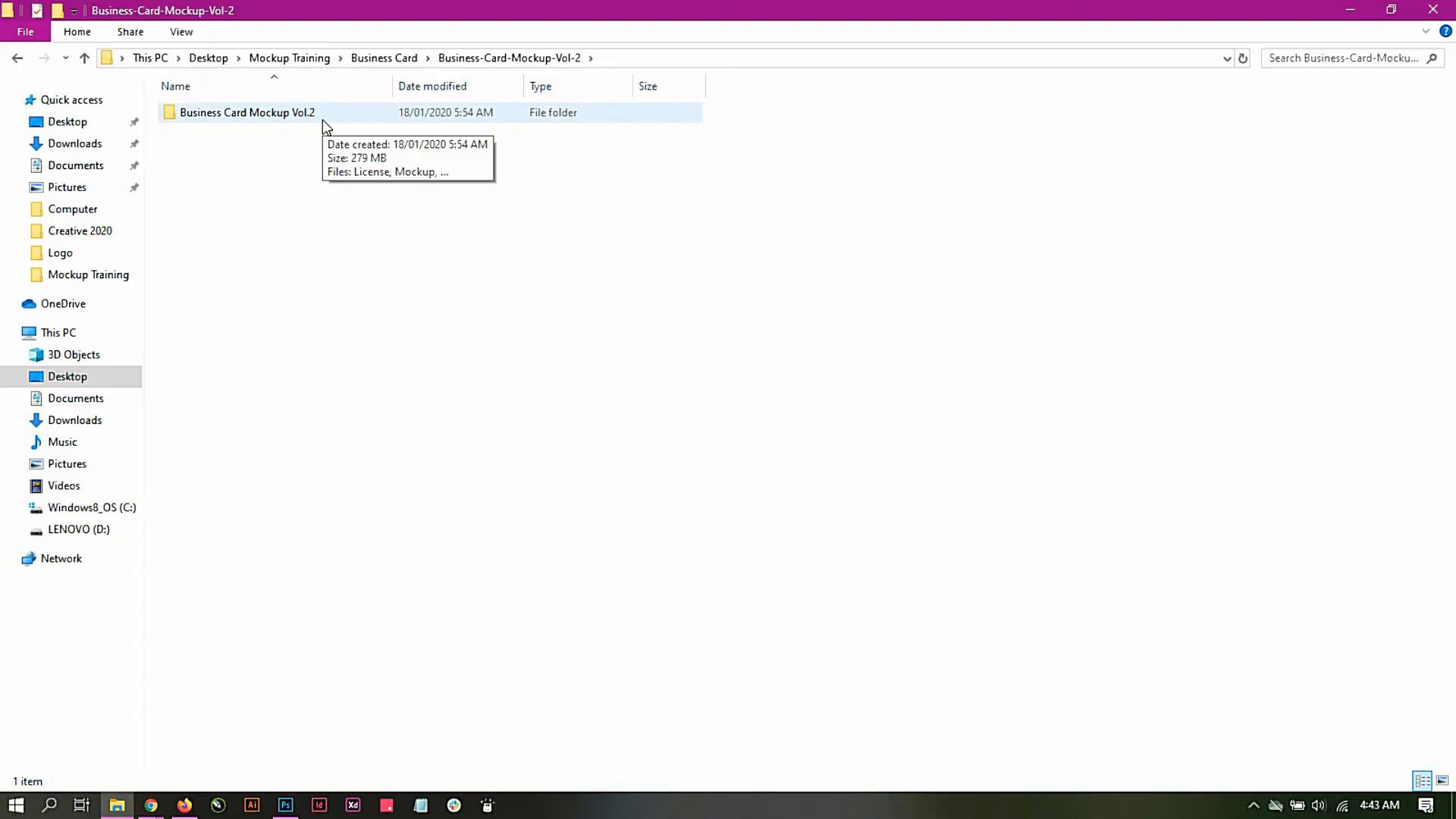
Step: Open the Mockup file from the Business Card Mockup Vol.2 folder and bring up its Business Card 1 smart object for editing
{"action": "double_click", "coordinate": [321, 115]}
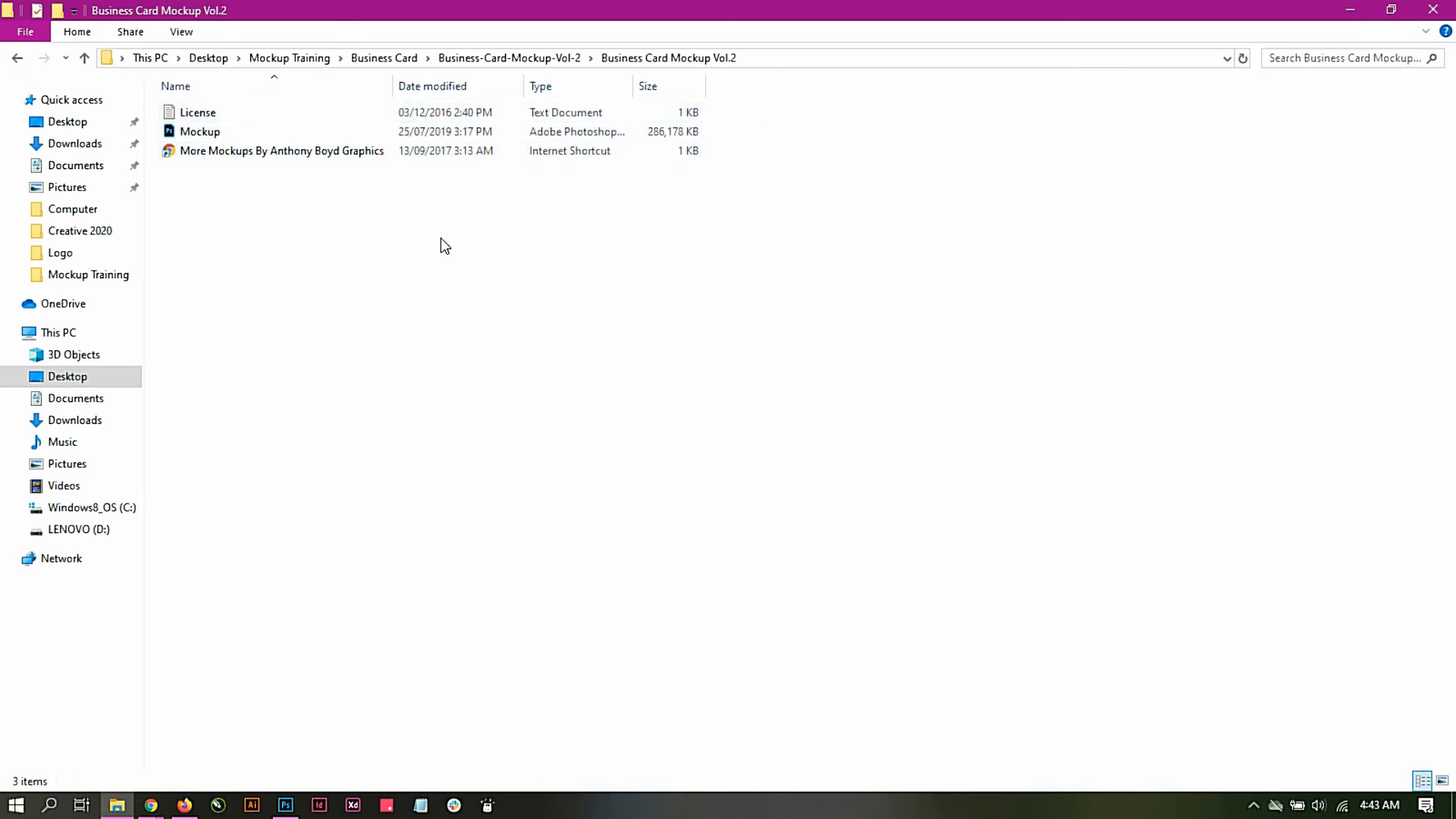
{"action": "double_click", "coordinate": [201, 132]}
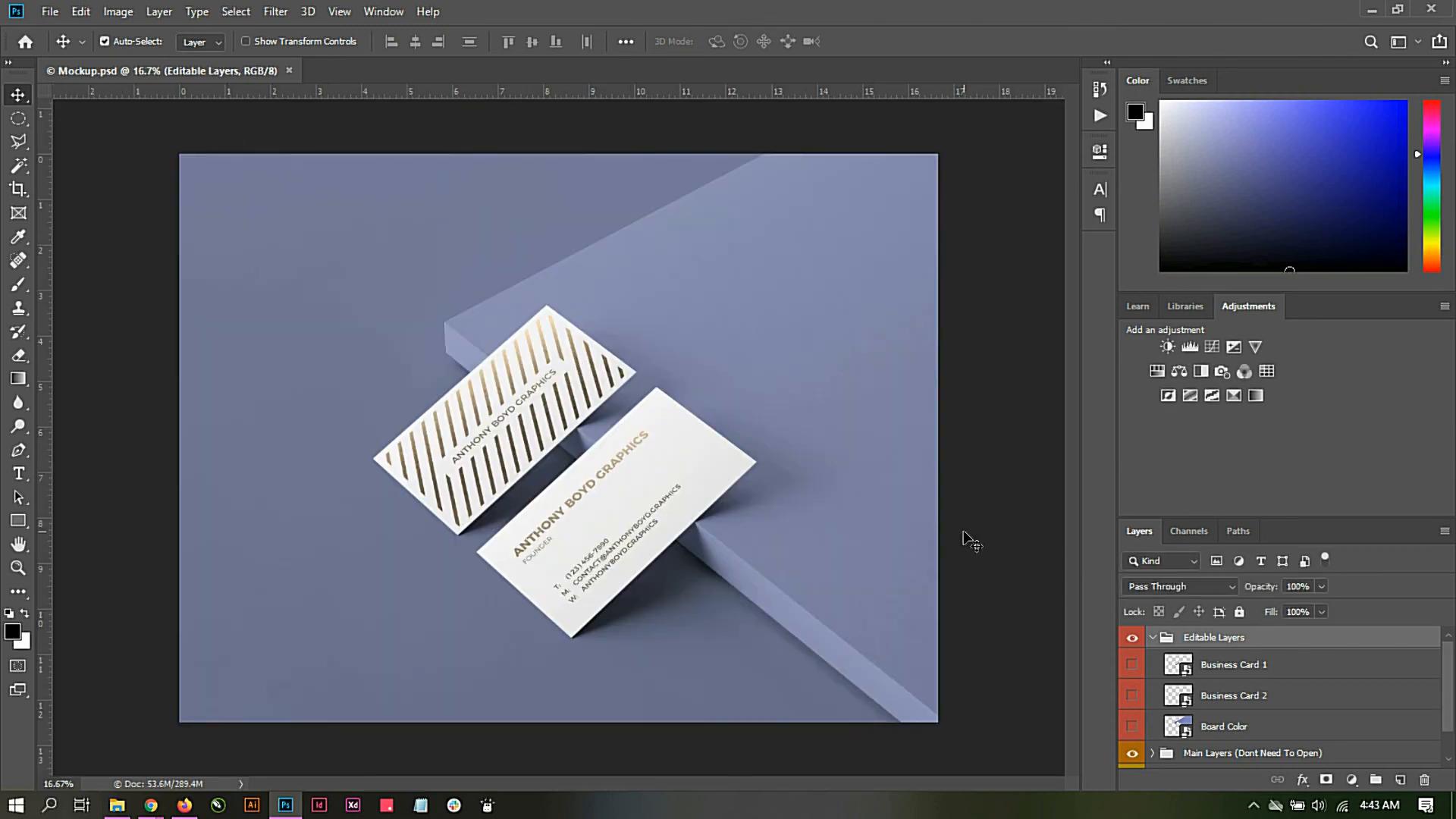
{"action": "double_click", "coordinate": [1179, 666]}
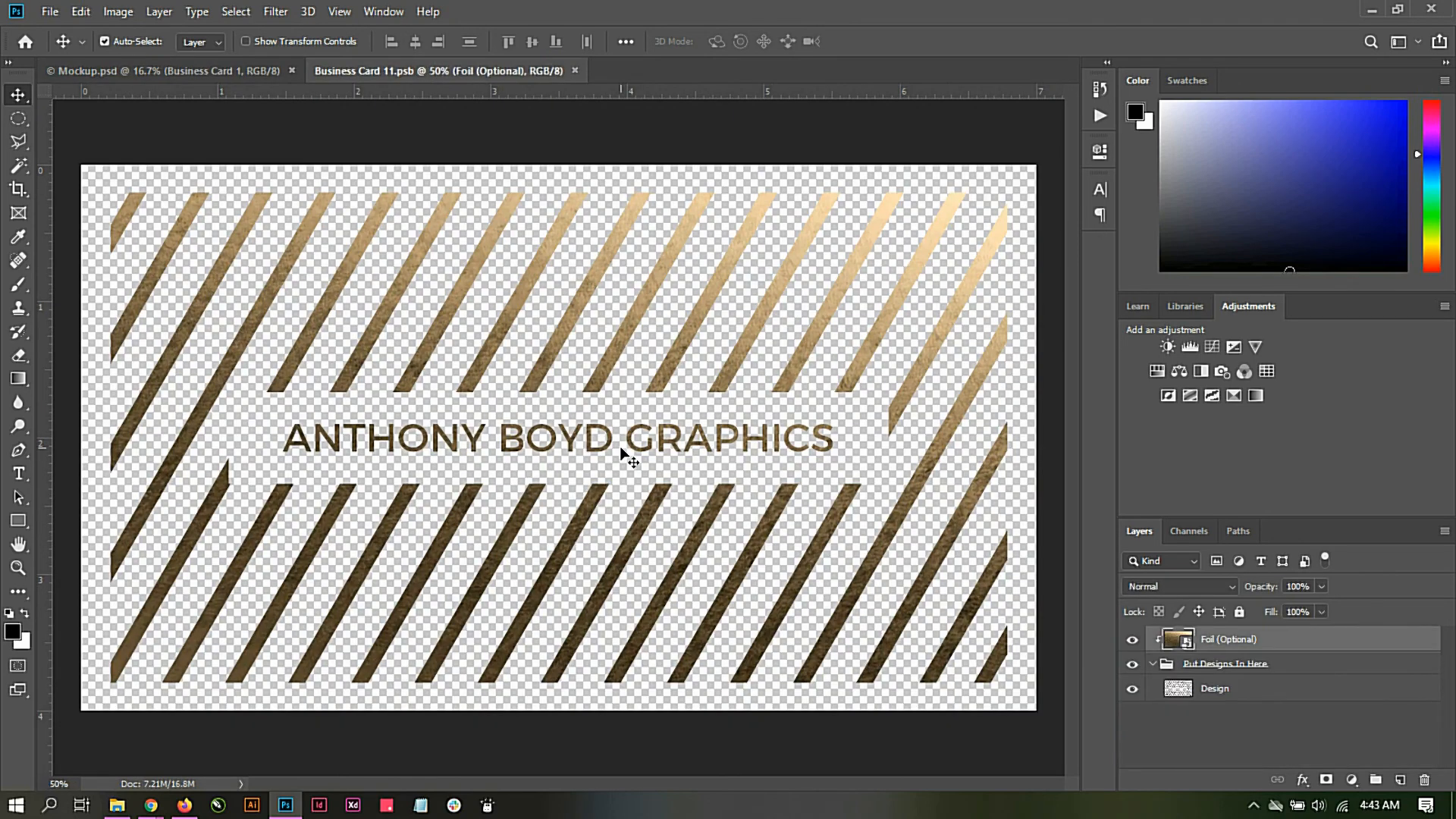
{"action": "left_click", "coordinate": [162, 72]}
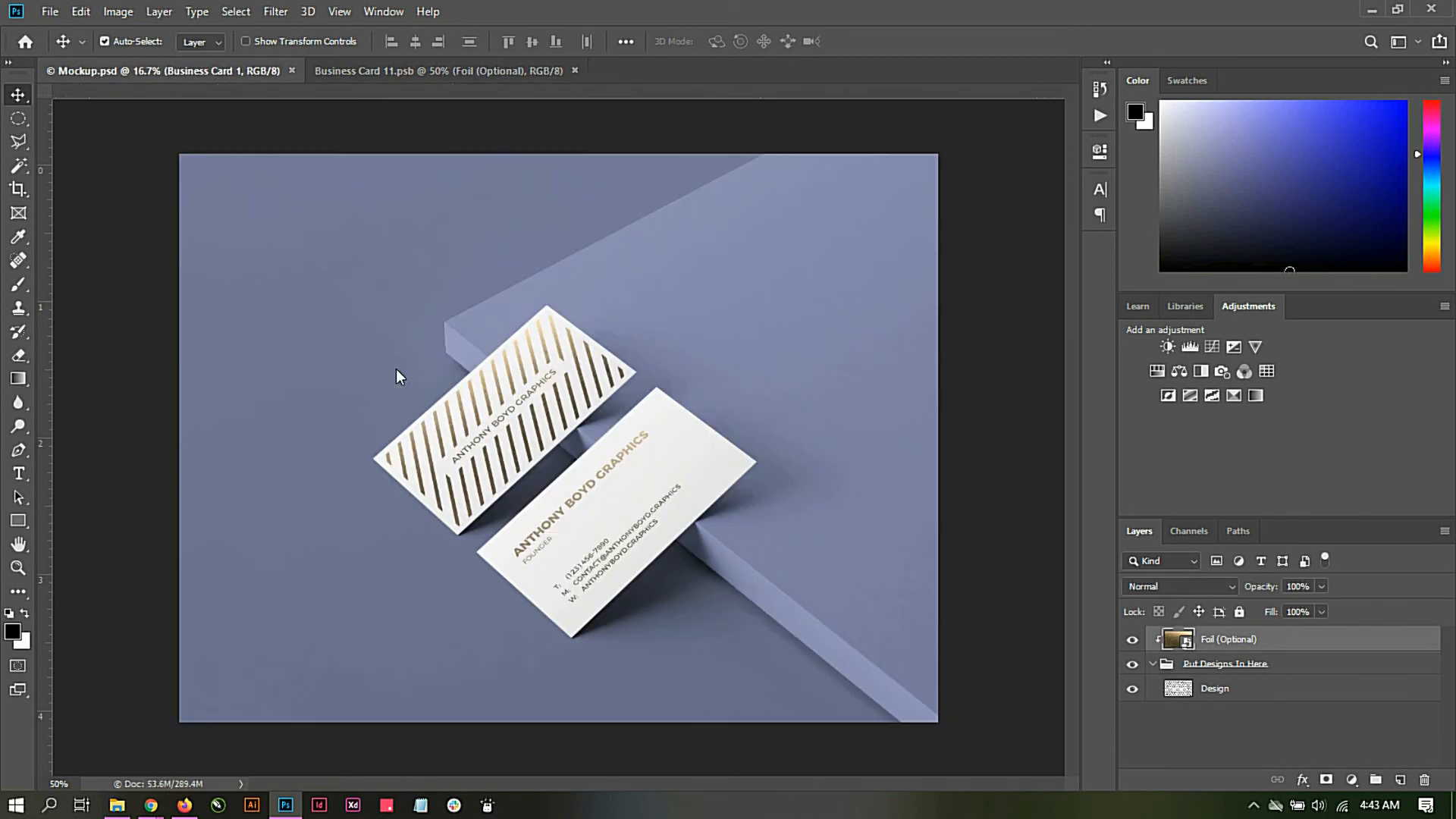
{"action": "left_click", "coordinate": [398, 70]}
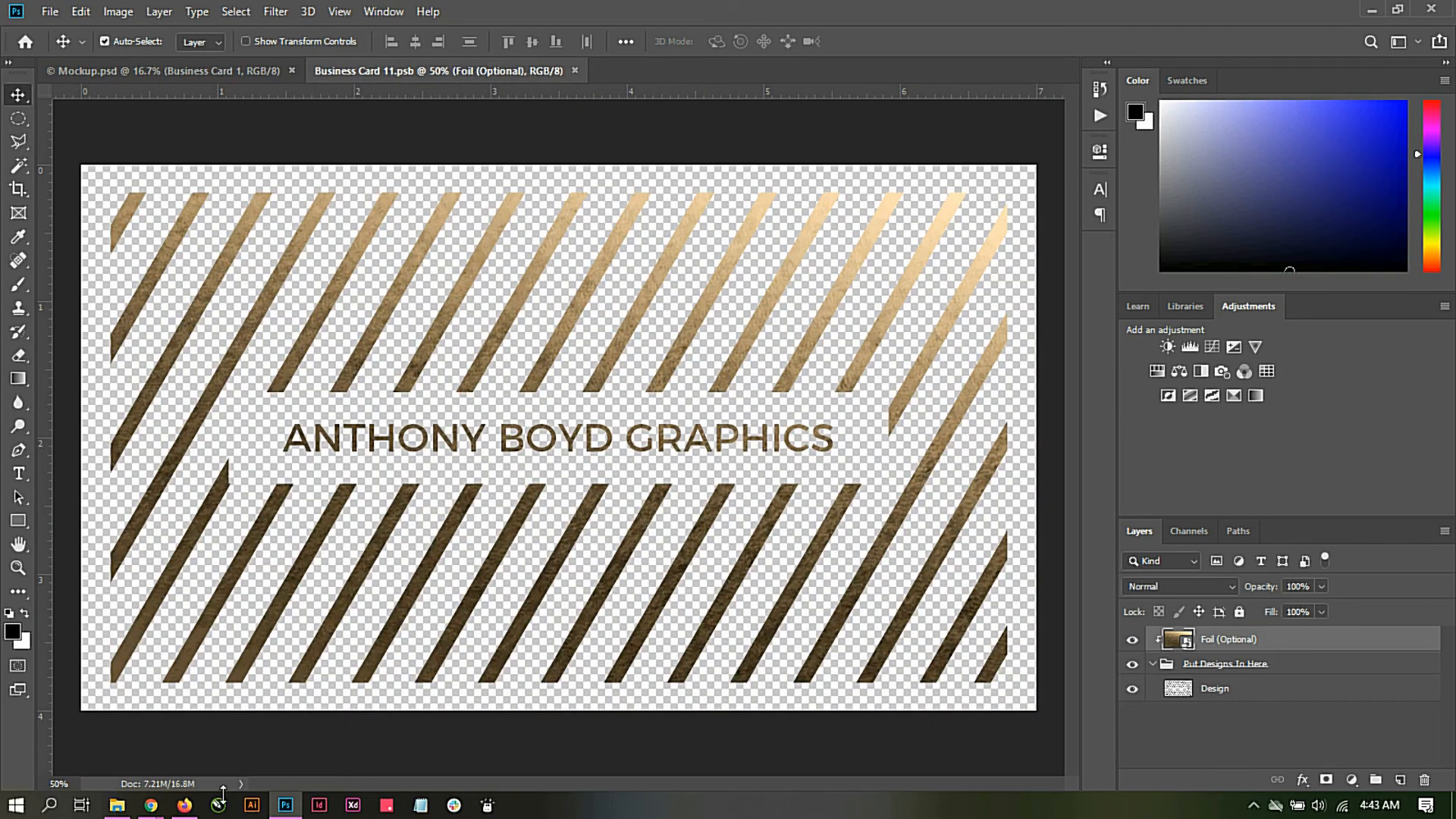
Step: Place the "Vine Insight Business Card Back Front" image from the Business Card folder, scaled to about 202% to cover the card canvas
{"action": "left_click", "coordinate": [116, 806]}
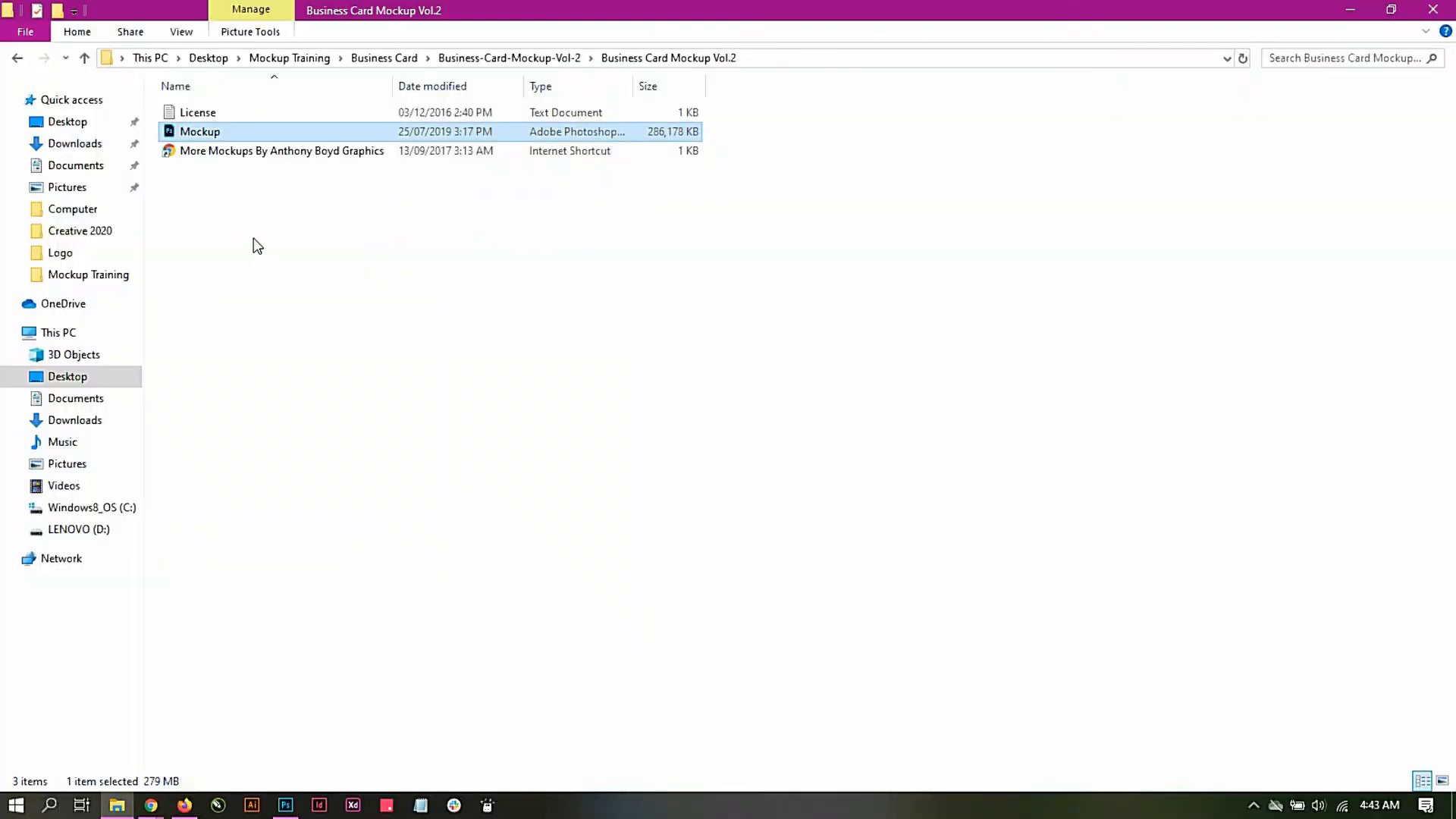
{"action": "left_click", "coordinate": [295, 55]}
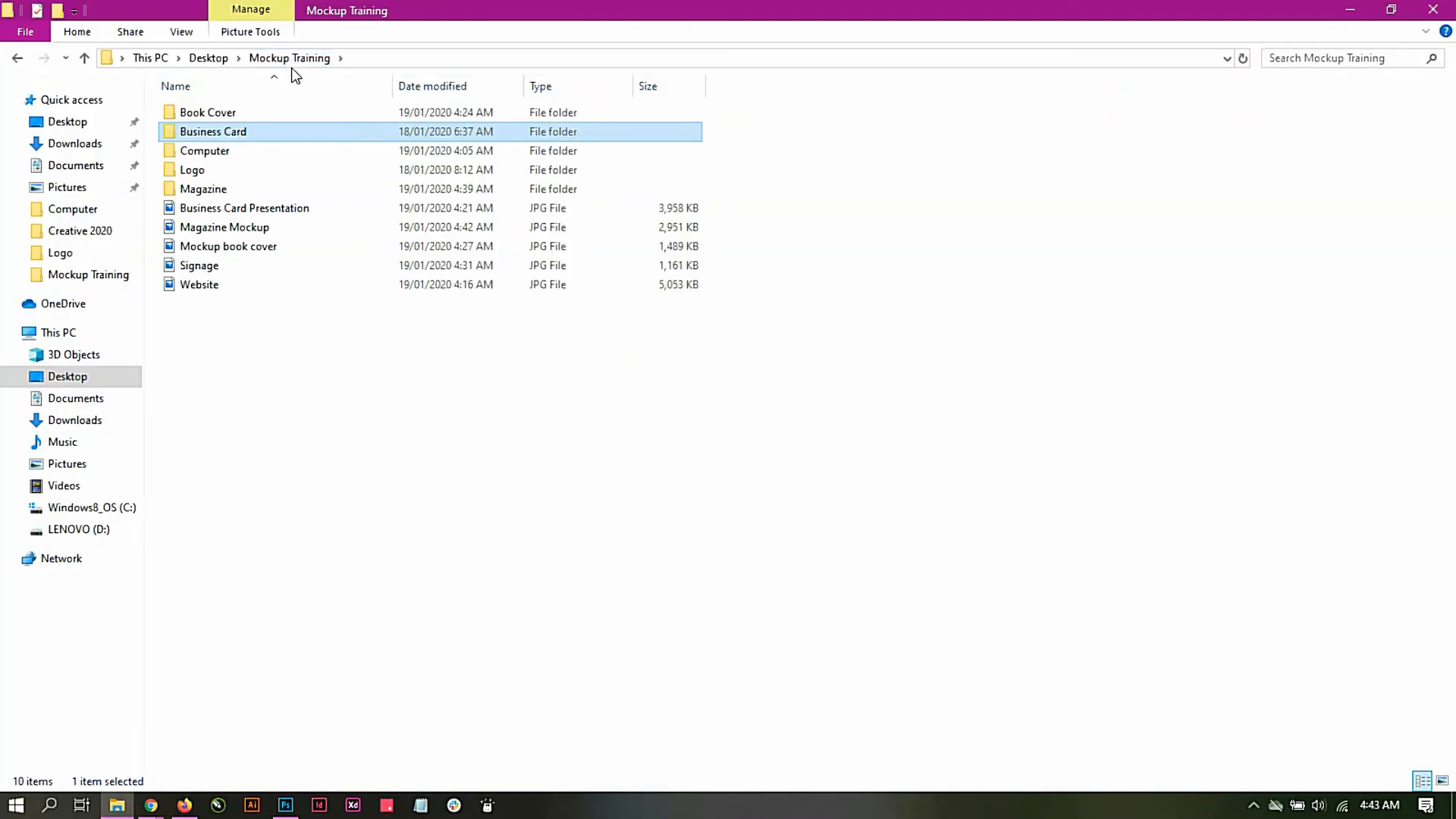
{"action": "double_click", "coordinate": [199, 135]}
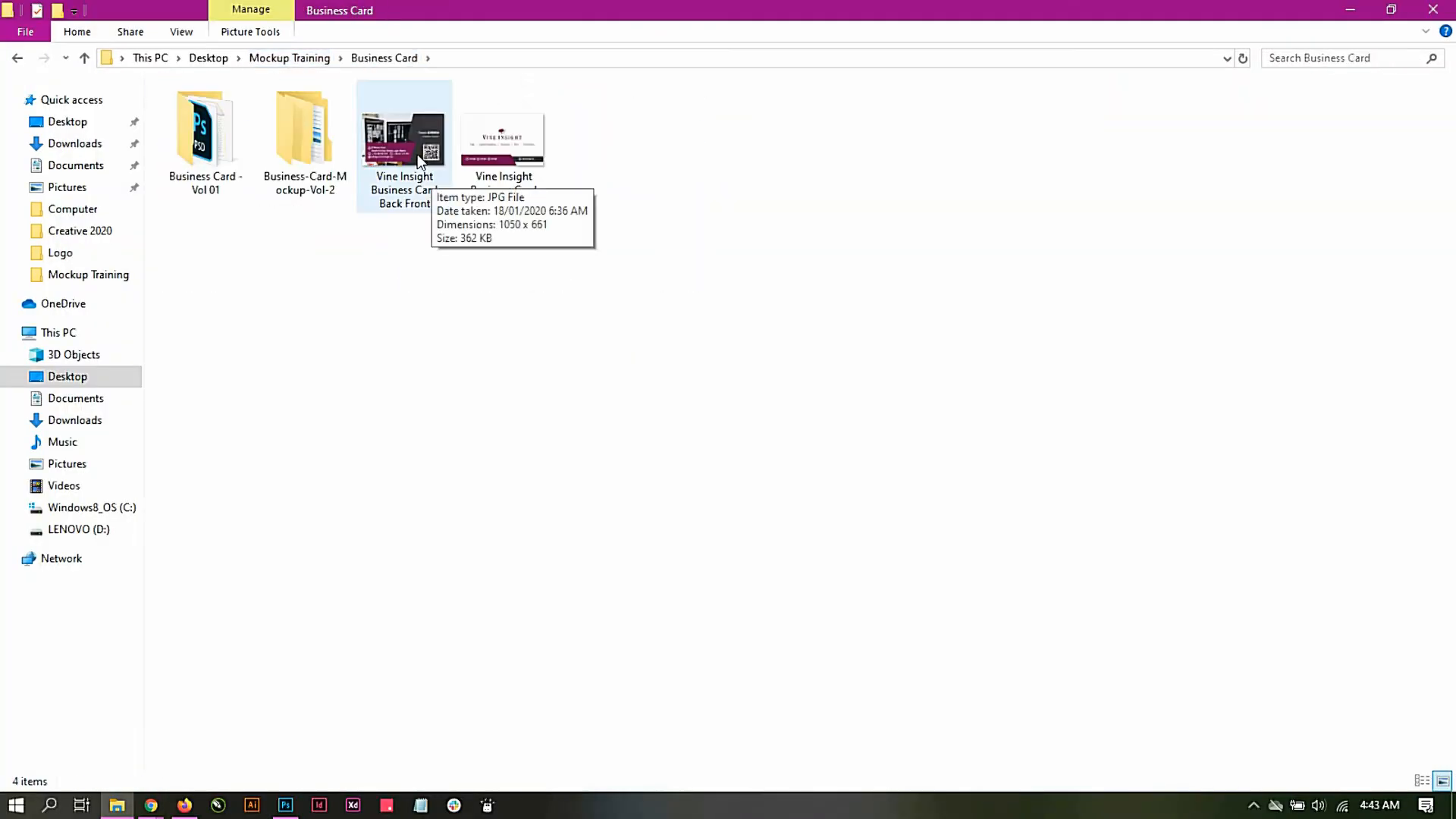
{"action": "left_click", "coordinate": [412, 135]}
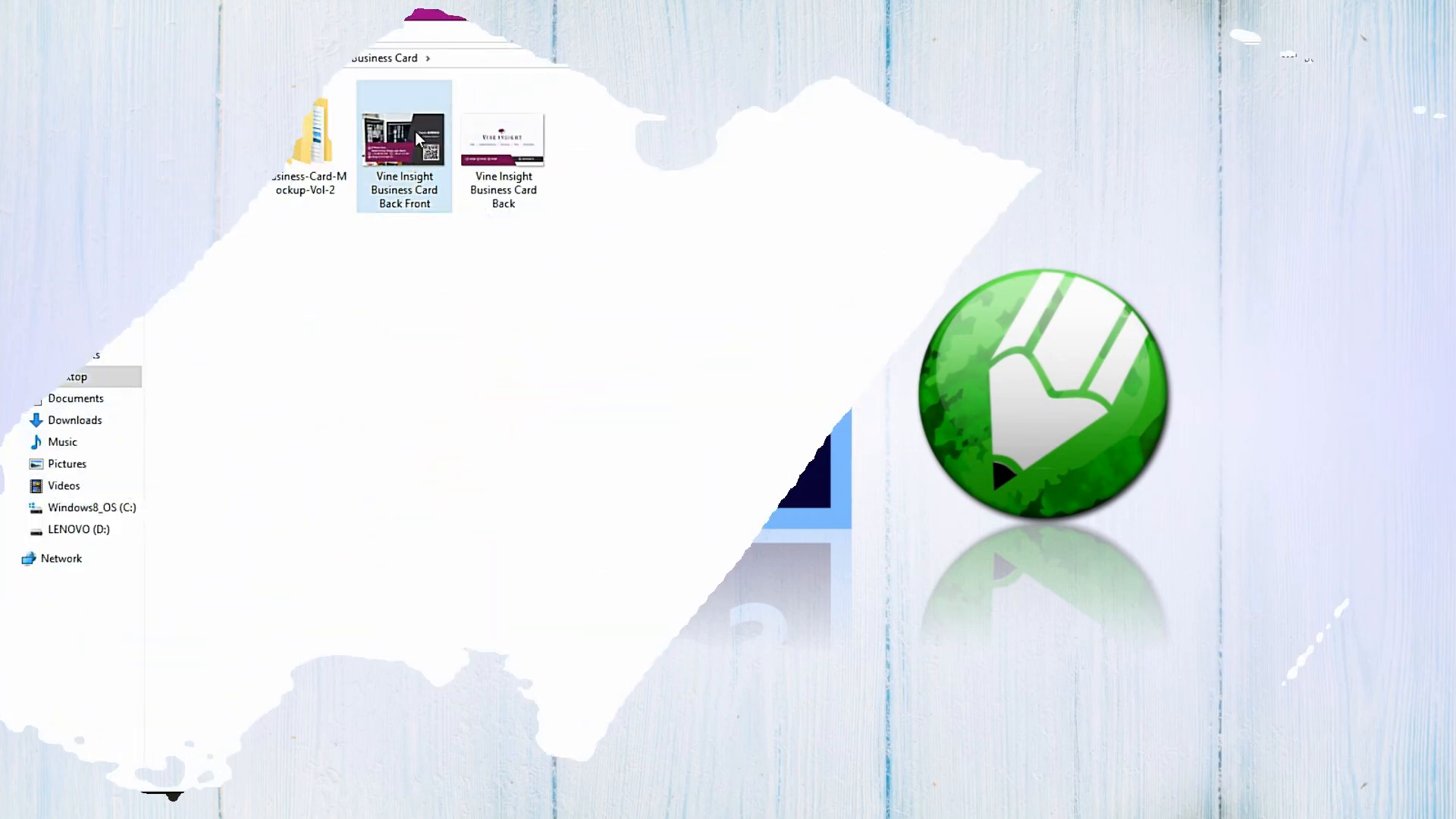
{"action": "left_click_drag", "start_coordinate": [416, 131], "coordinate": [438, 477]}
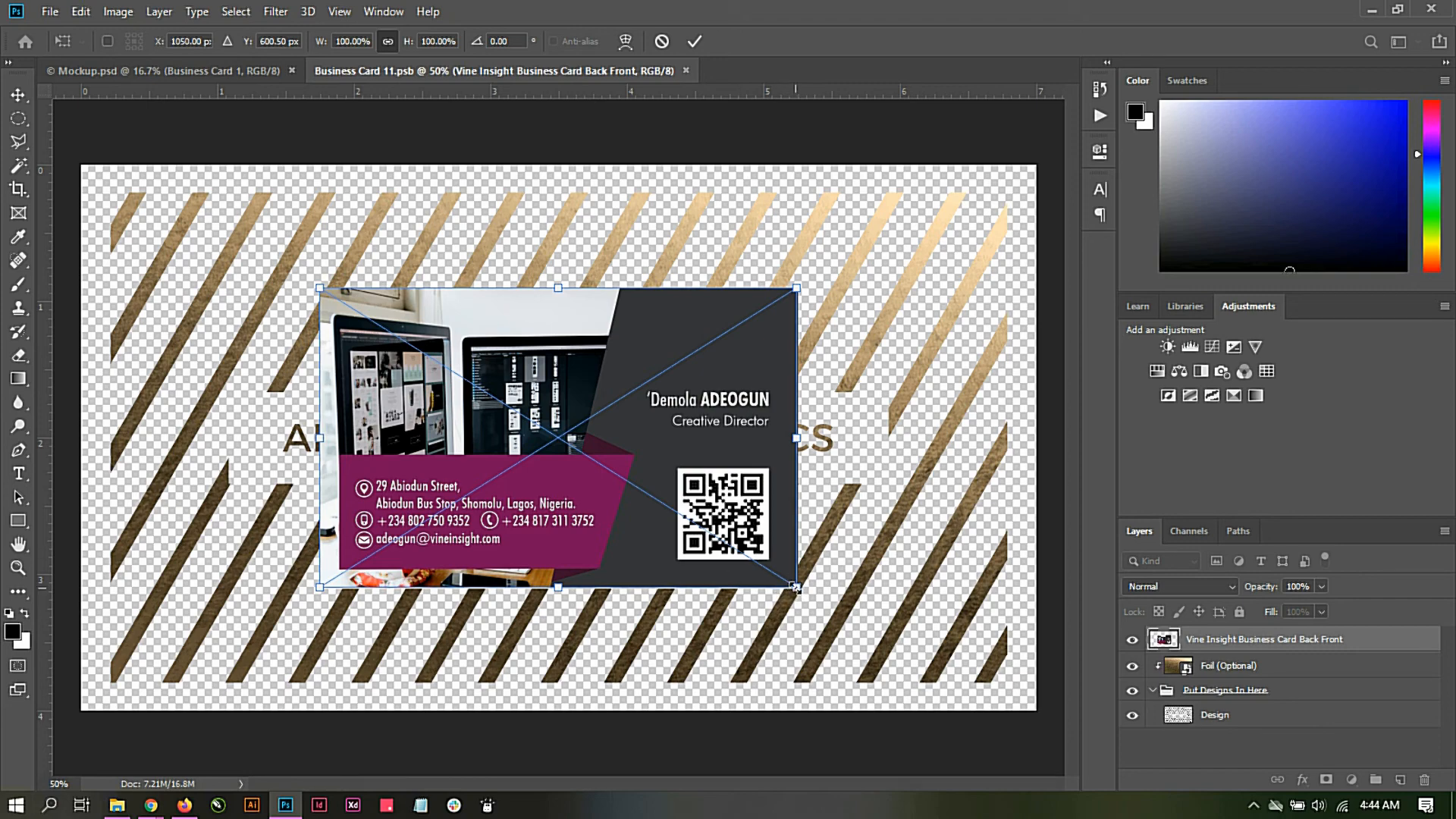
{"action": "left_click_drag", "start_coordinate": [794, 586], "coordinate": [1041, 739]}
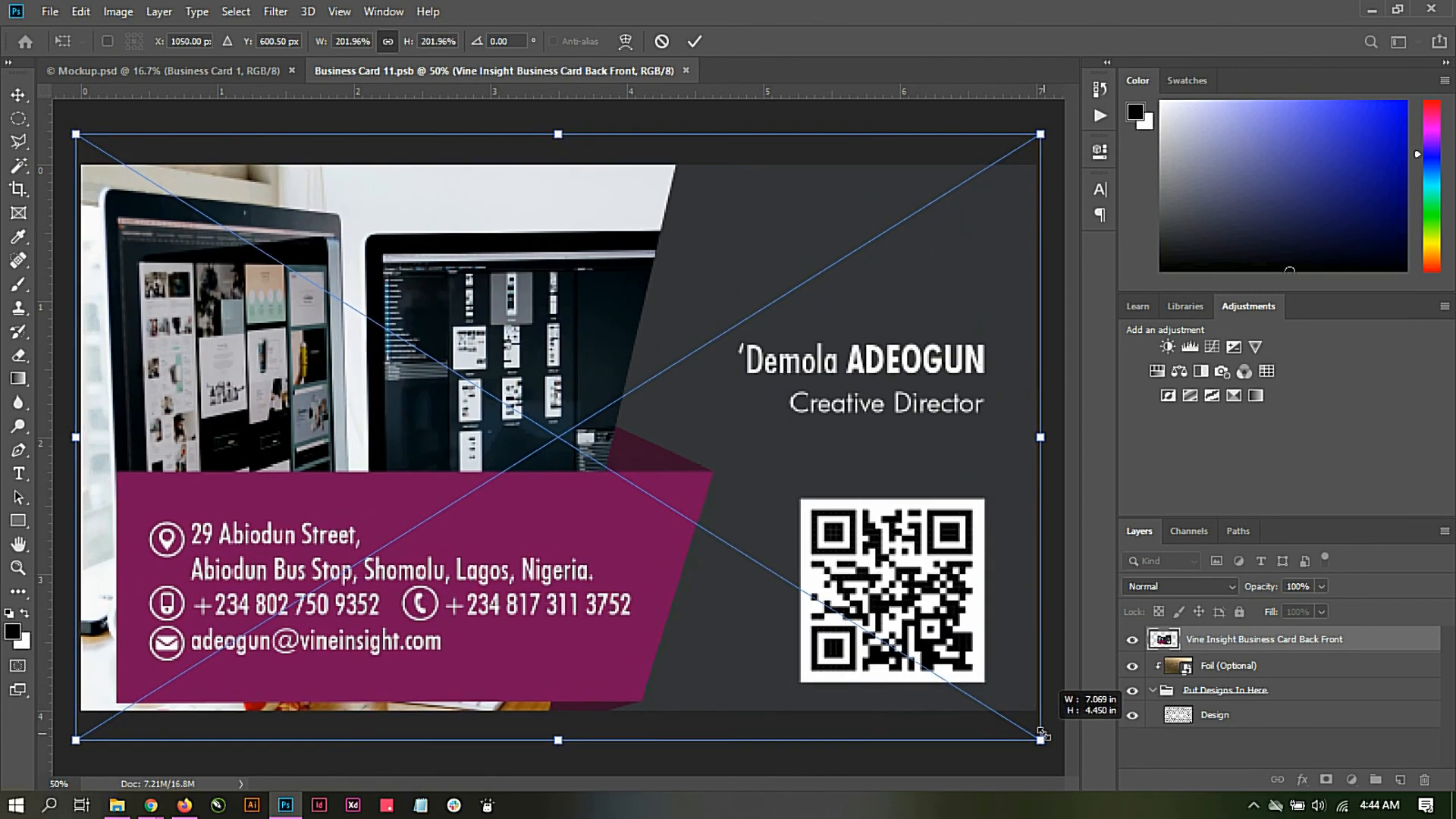
{"action": "left_click", "coordinate": [695, 42]}
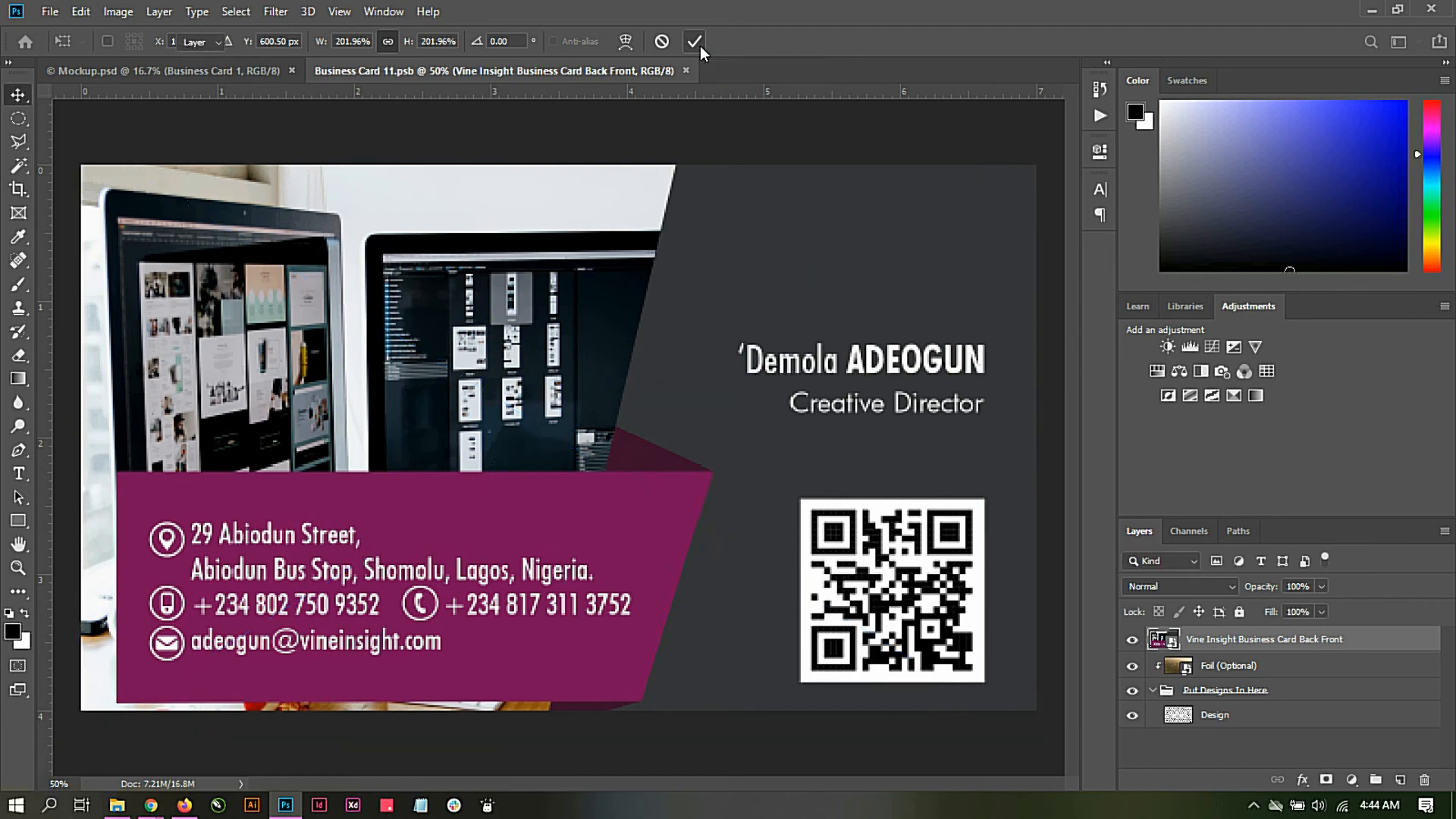
Step: Save the edited Business Card 1 smart object and return to the Mockup document
{"action": "left_click", "coordinate": [49, 11]}
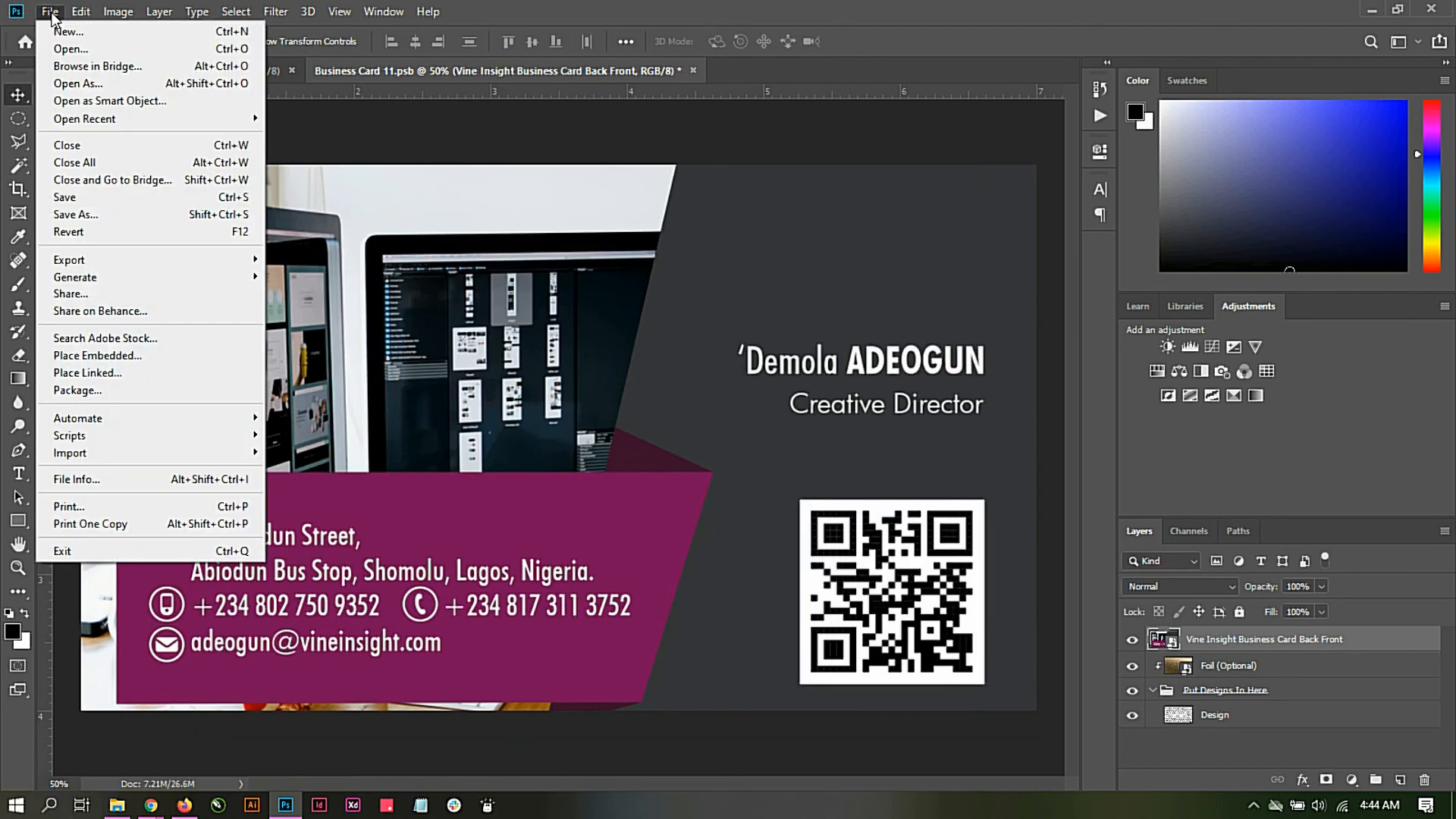
{"action": "left_click", "coordinate": [83, 196]}
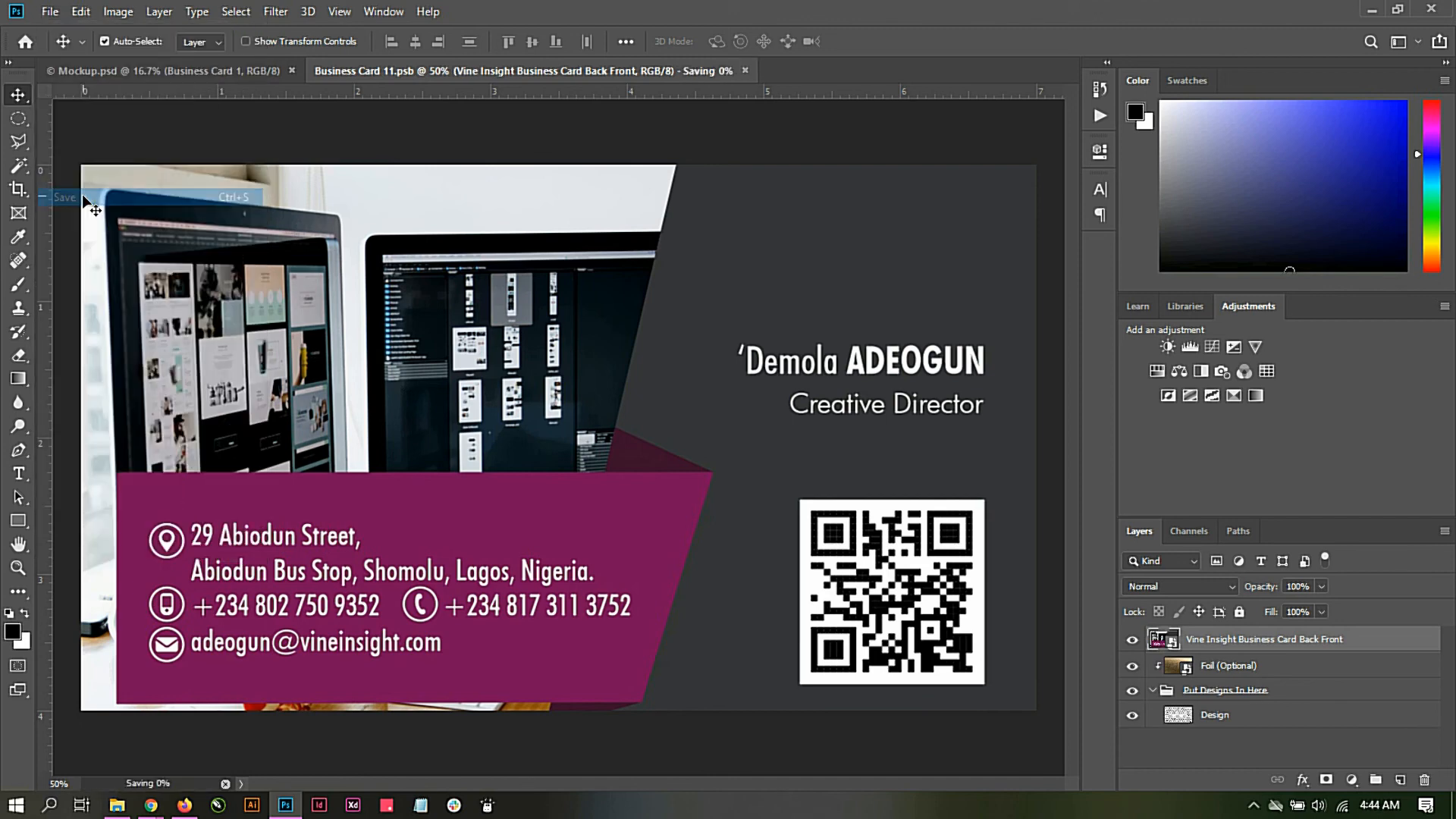
{"action": "left_click", "coordinate": [189, 75]}
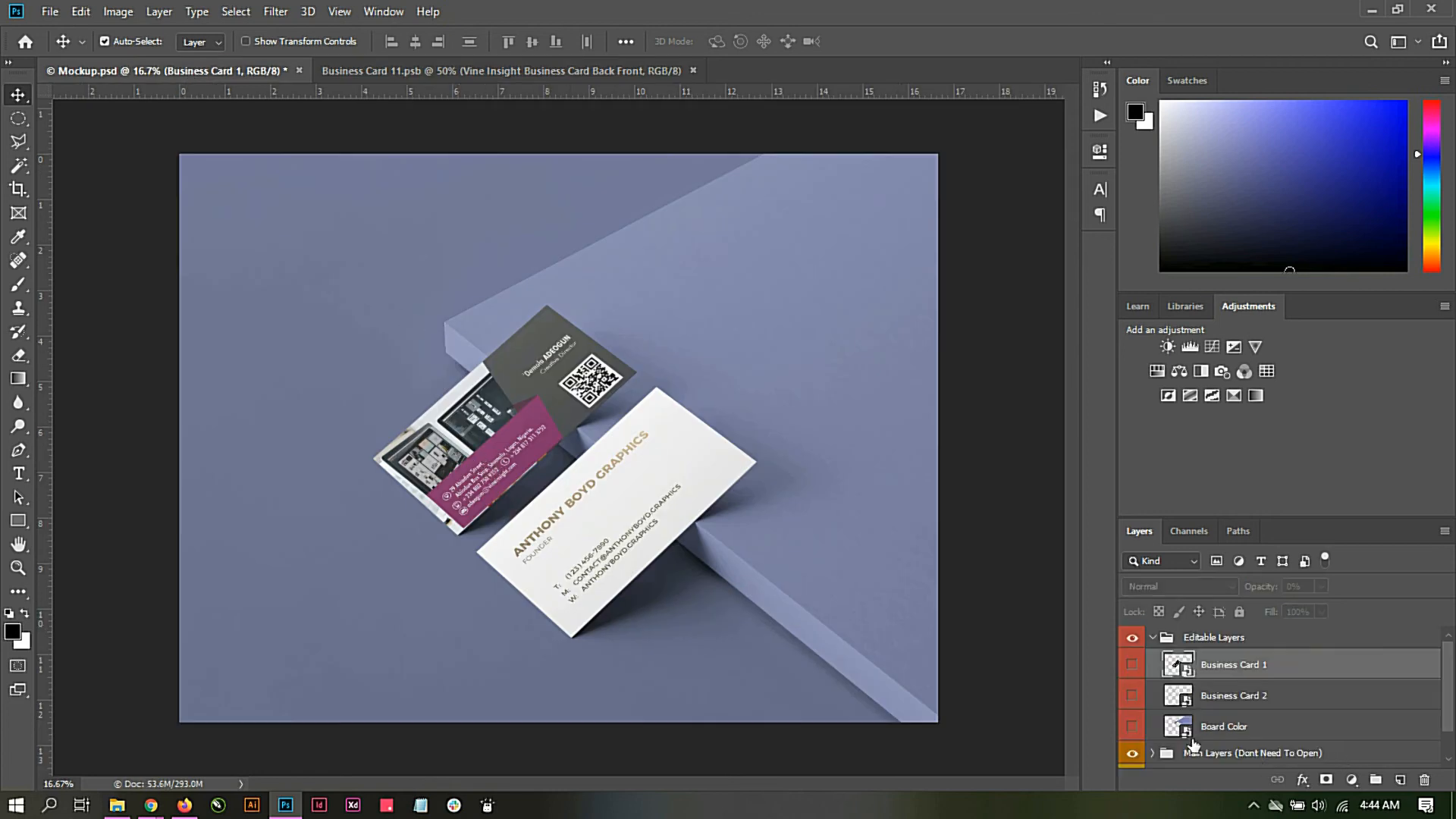
Step: Open the Business Card 2 smart object and place the "Vine Insight Business Card Back" image, scaled to about 202% to cover the canvas
{"action": "double_click", "coordinate": [1187, 702]}
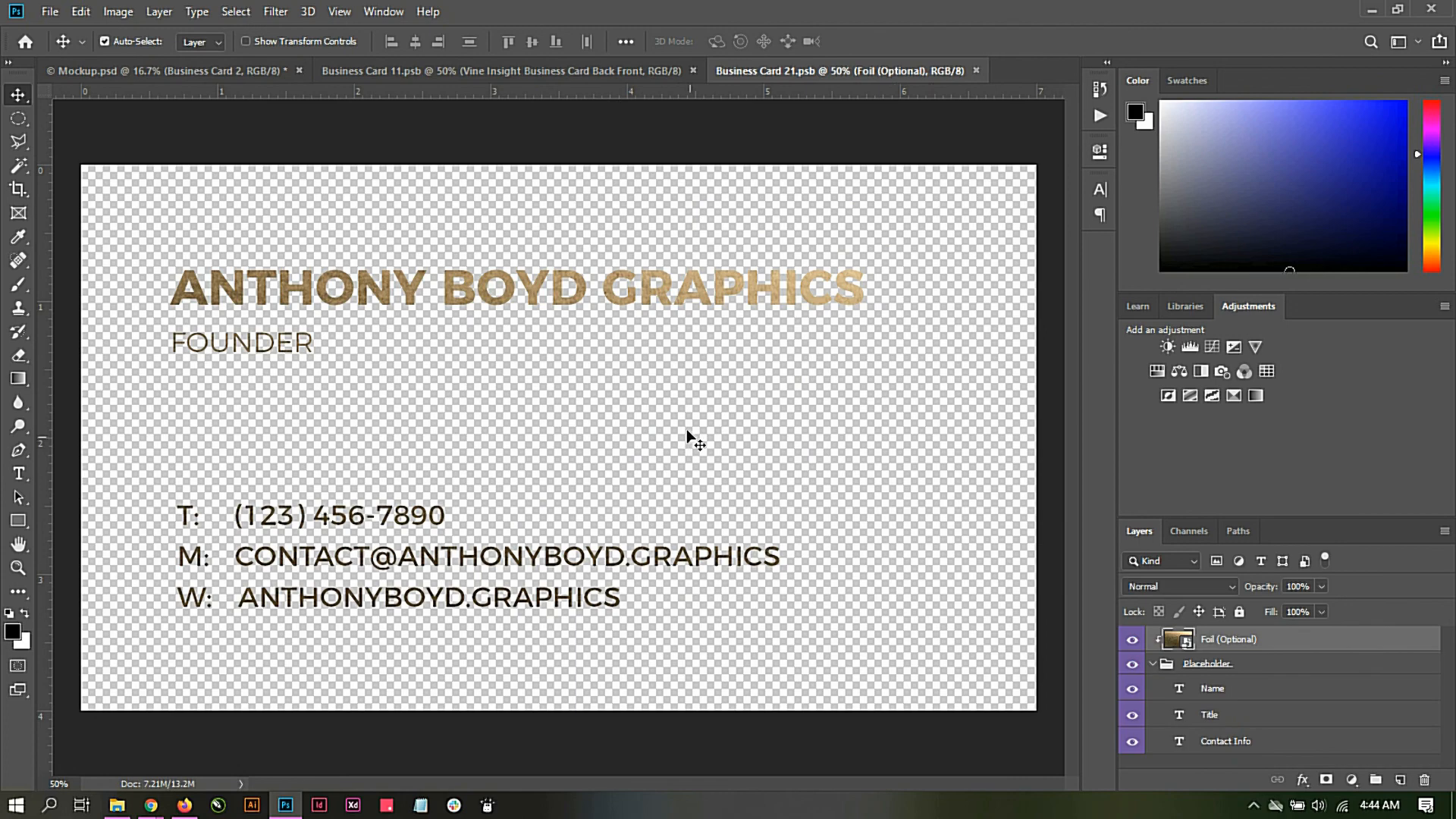
{"action": "left_click", "coordinate": [114, 805]}
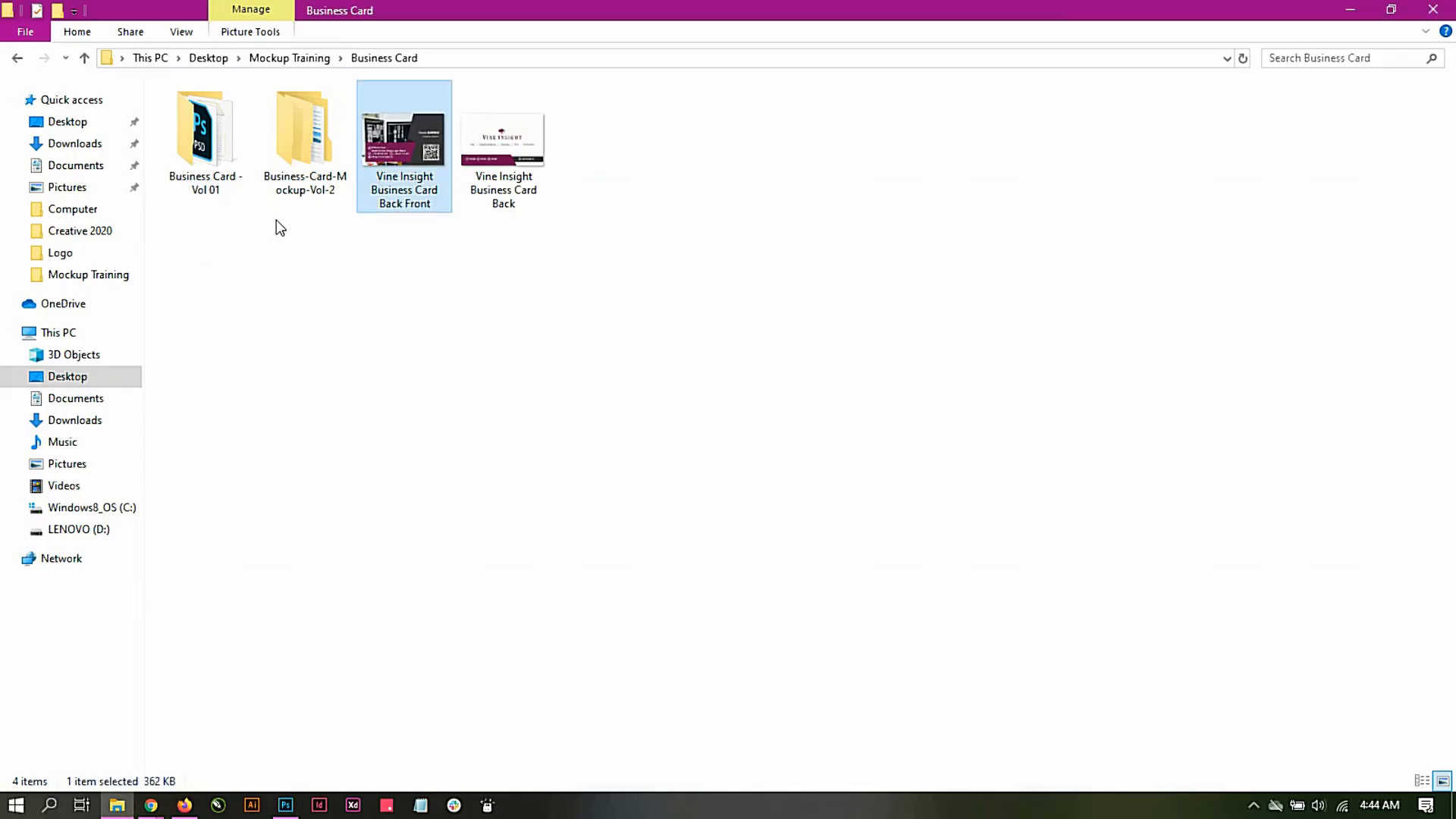
{"action": "left_click", "coordinate": [532, 142]}
{"action": "left_click_drag", "start_coordinate": [516, 144], "coordinate": [419, 394]}
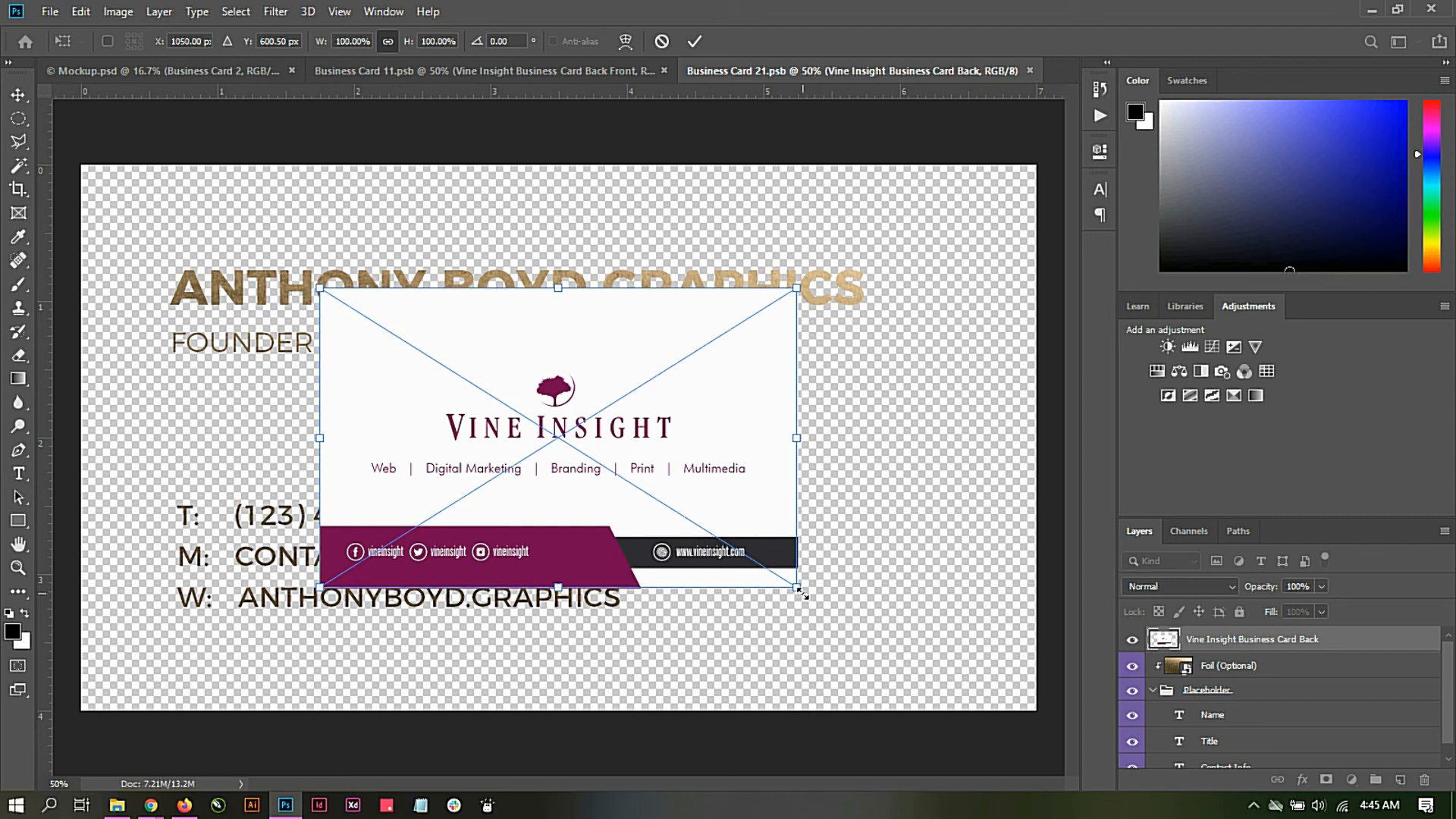
{"action": "left_click_drag", "start_coordinate": [799, 595], "coordinate": [1049, 733]}
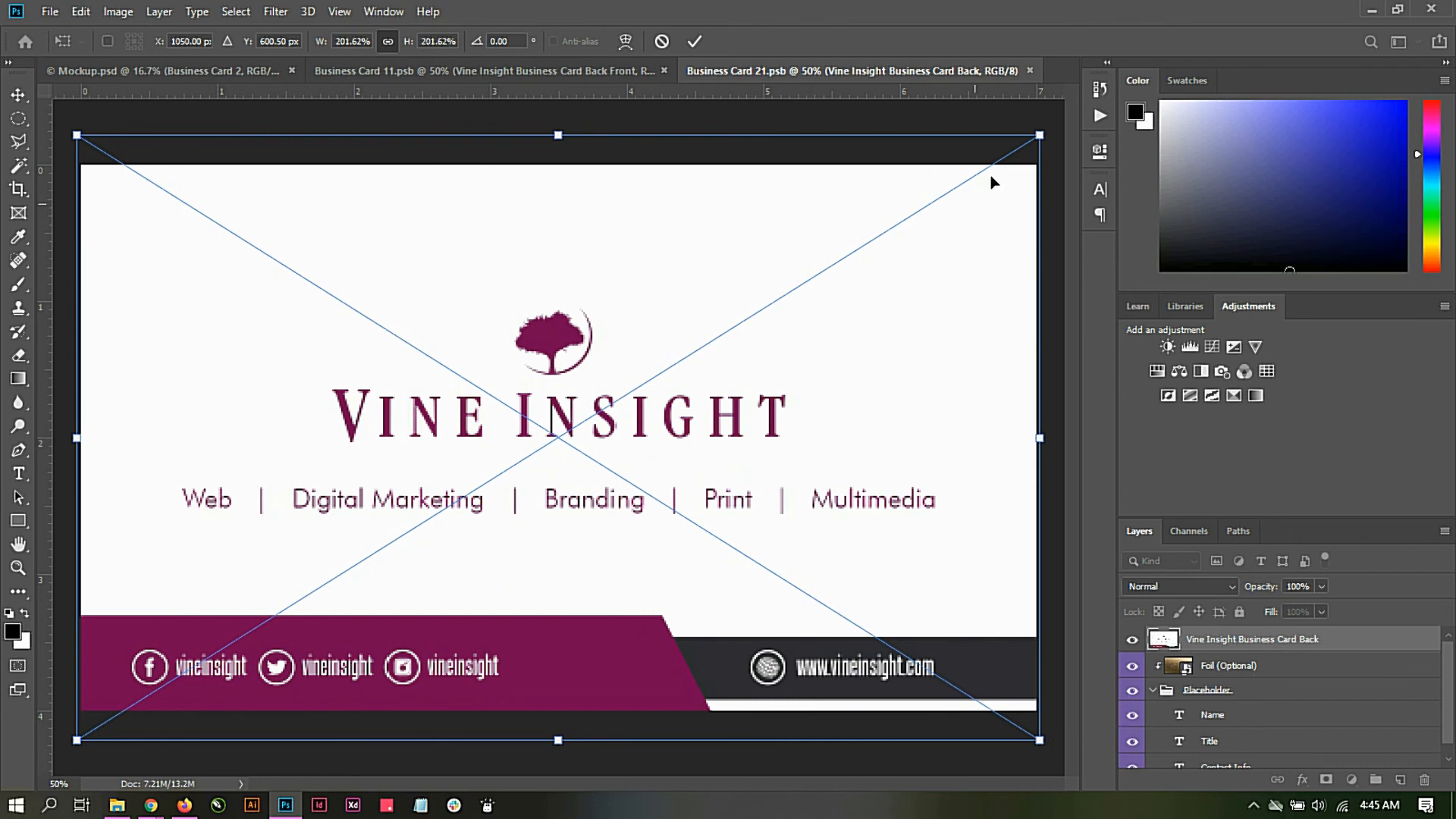
{"action": "left_click", "coordinate": [692, 43]}
Step: Save the edited Business Card 2 smart object and return to the Mockup document
{"action": "left_click", "coordinate": [50, 12]}
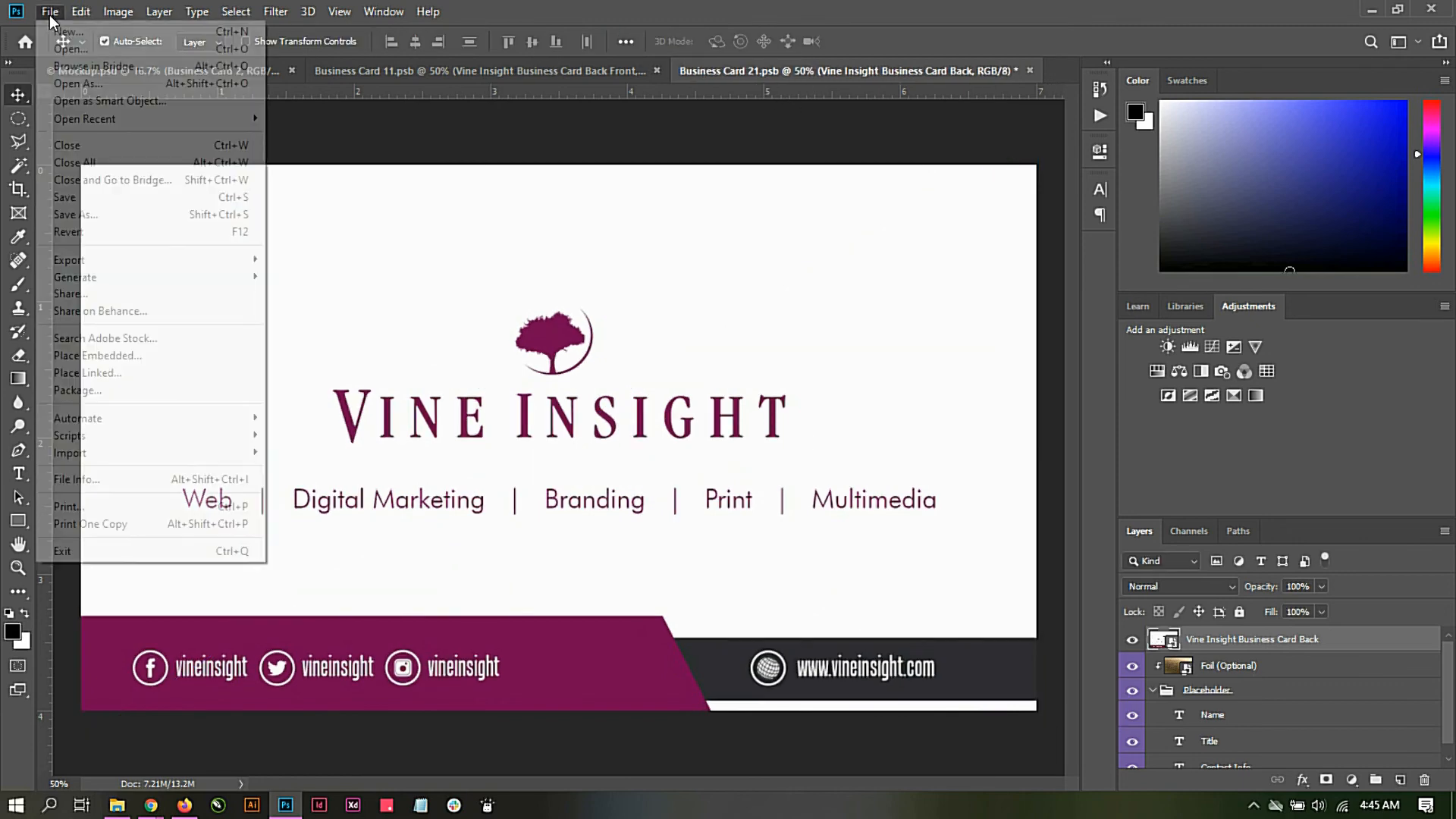
{"action": "left_click", "coordinate": [65, 199]}
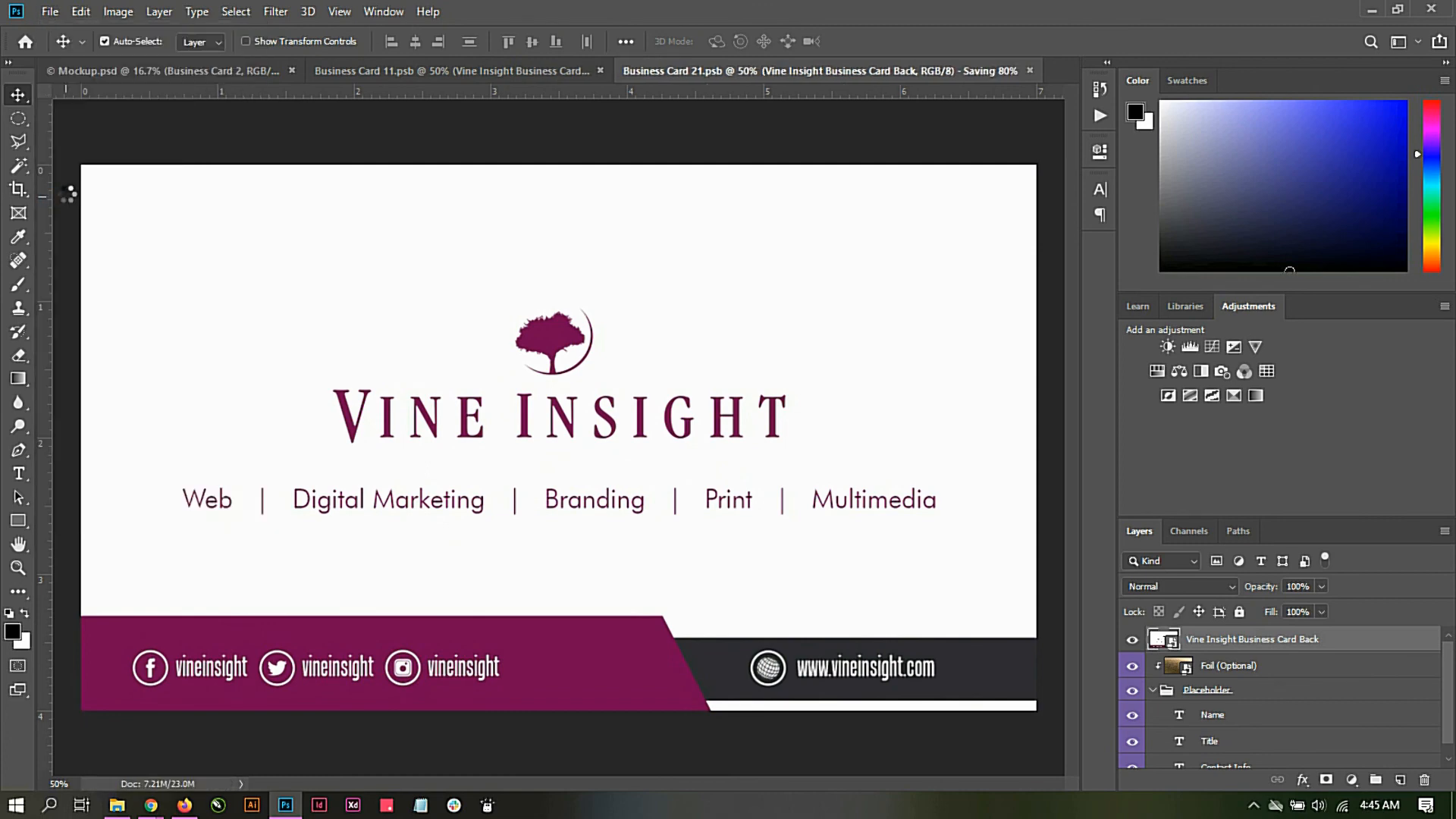
{"action": "left_click", "coordinate": [155, 71]}
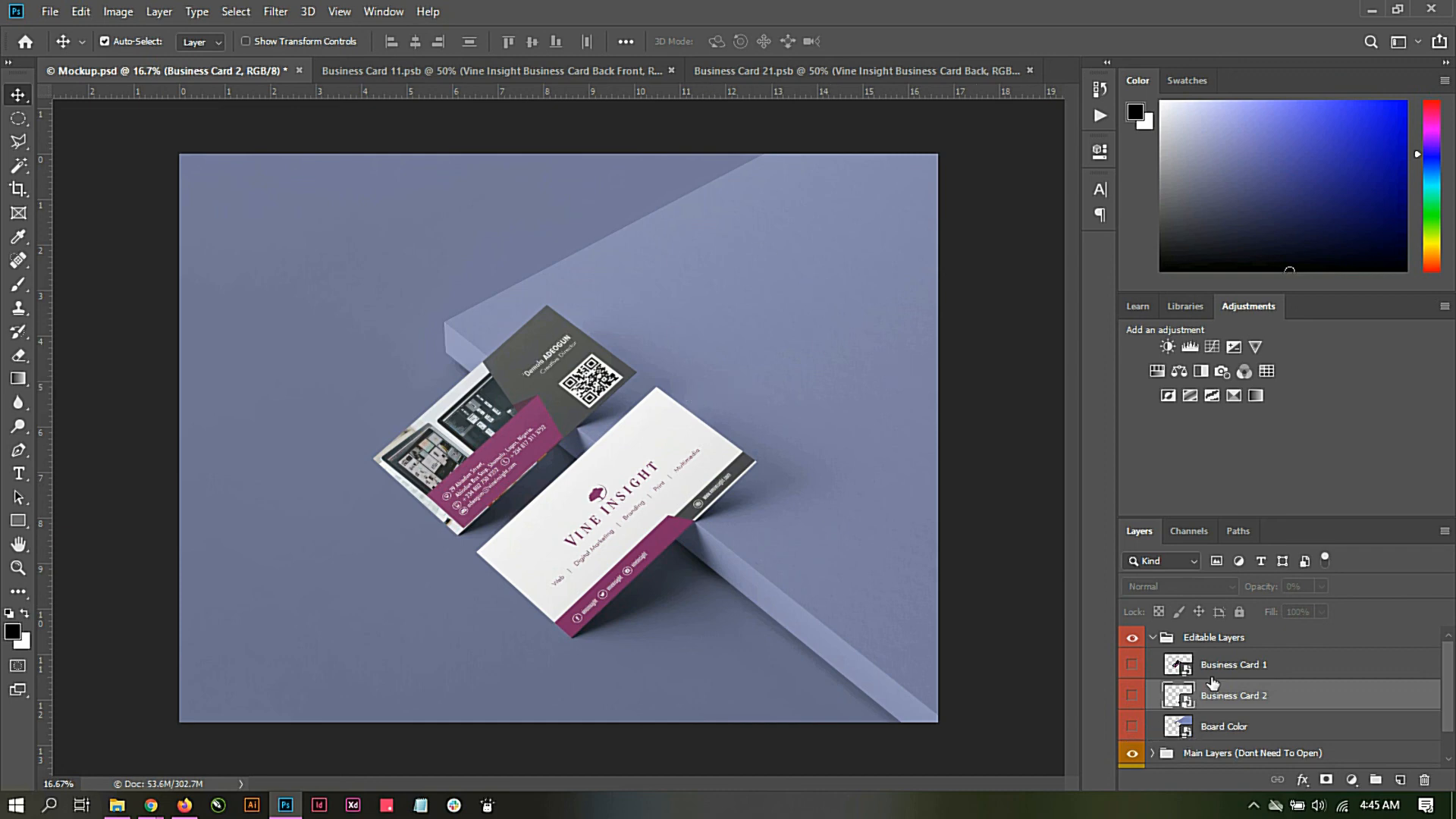
Step: Open the Board Color smart object and set the Board Mask fill to the dark navy color 1c1d2a
{"action": "double_click", "coordinate": [1180, 728]}
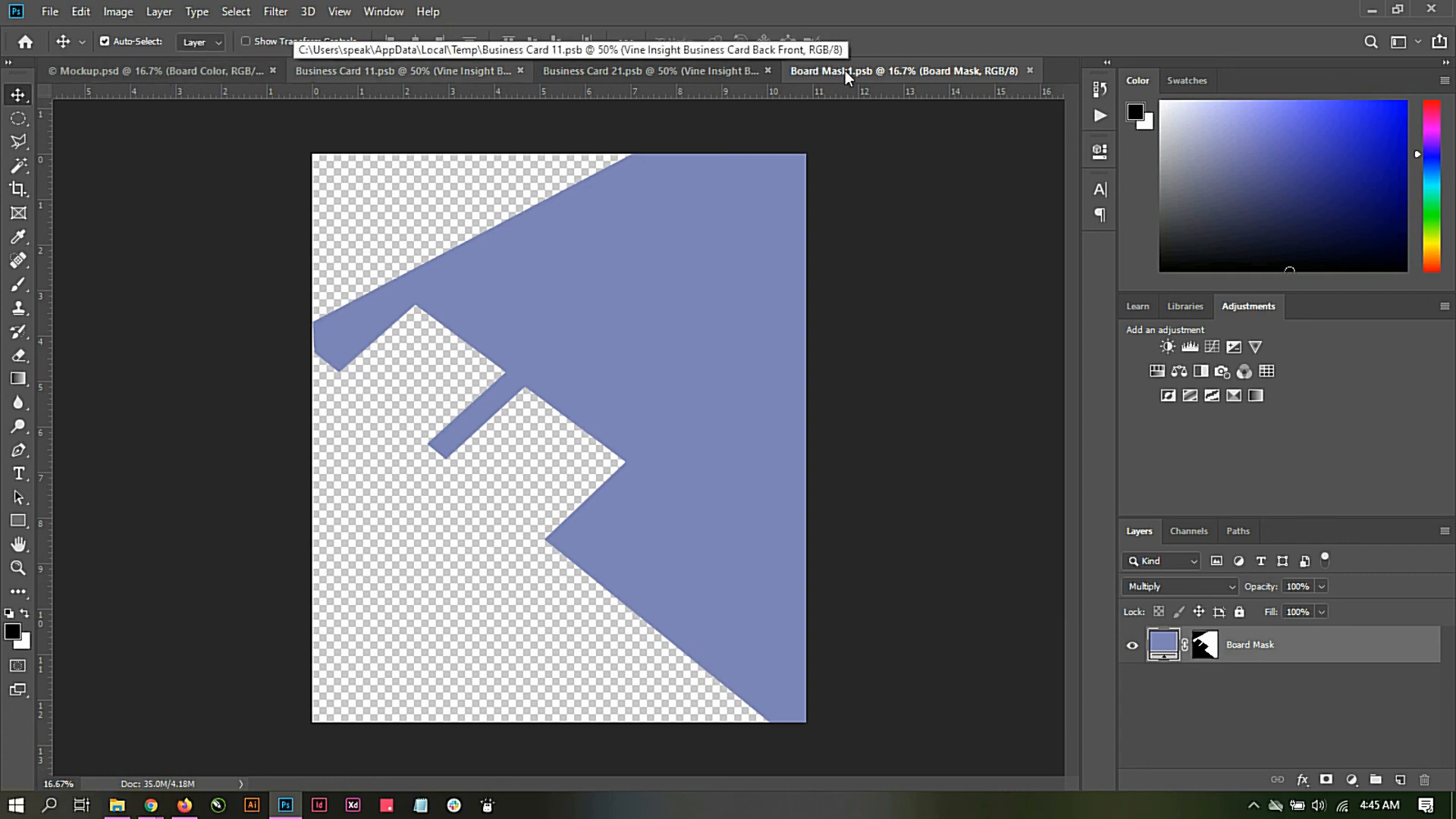
{"action": "double_click", "coordinate": [1164, 644]}
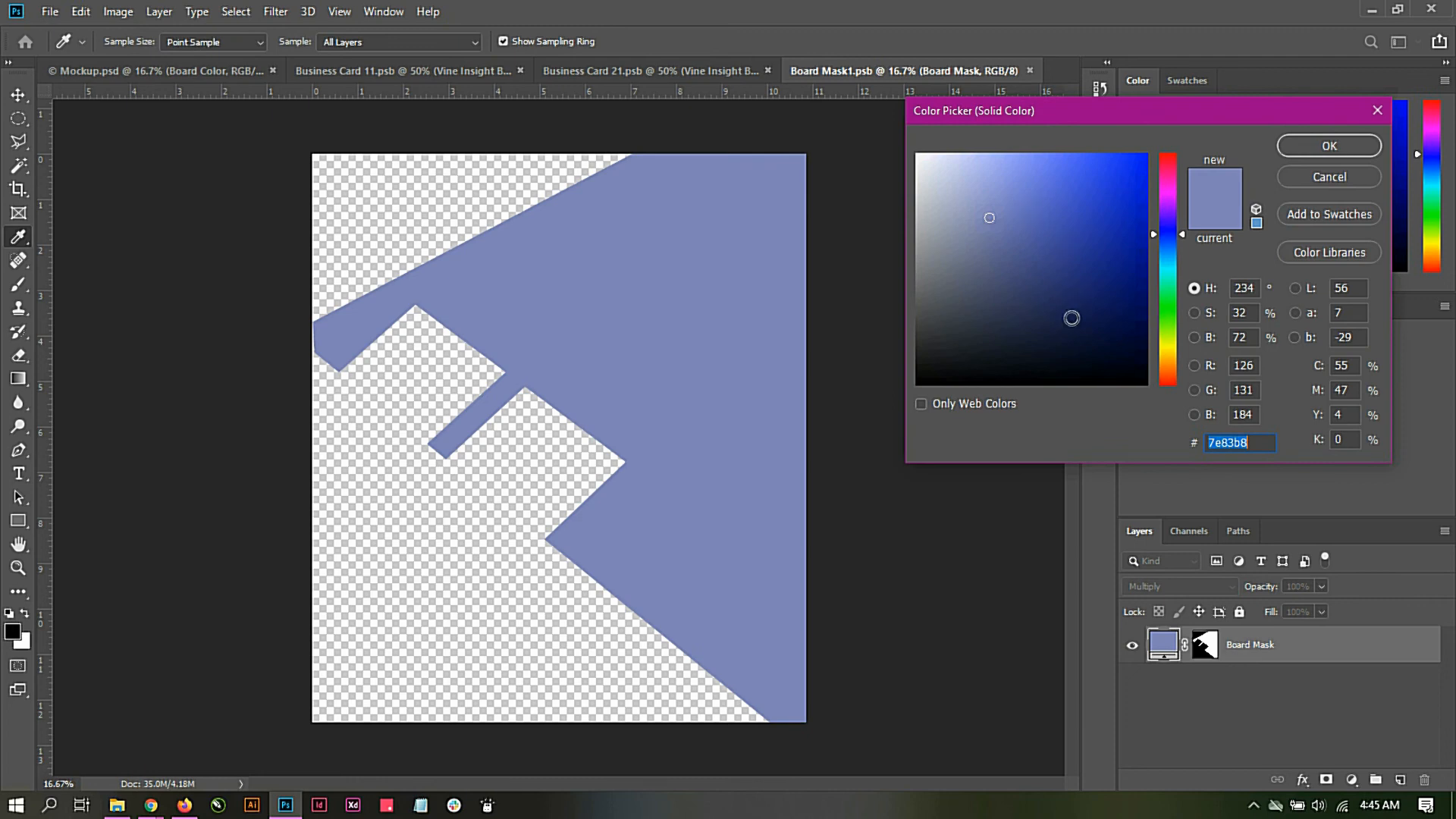
{"action": "left_click", "coordinate": [993, 348]}
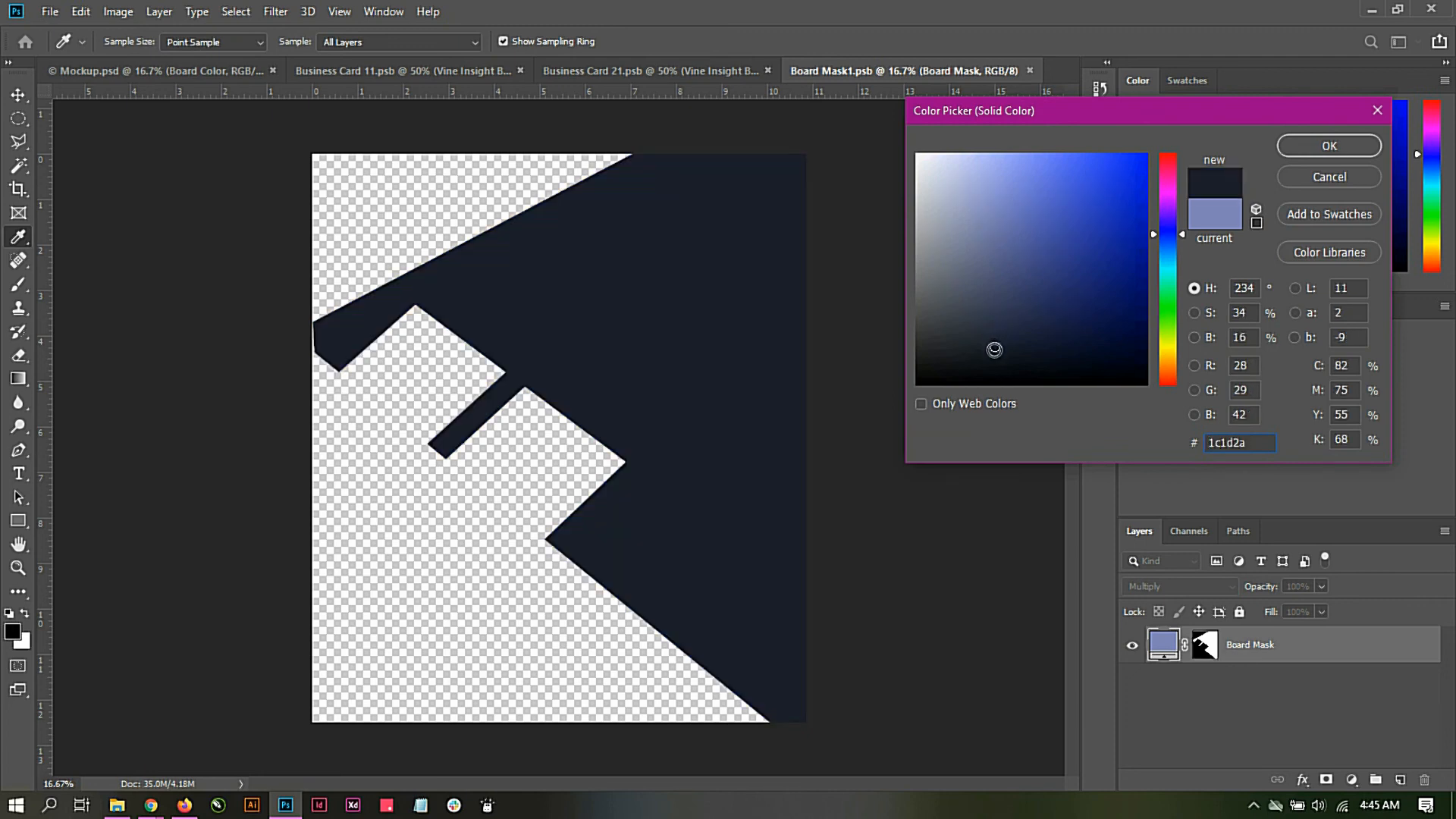
{"action": "left_click", "coordinate": [1310, 146]}
{"action": "key", "text": "v"}
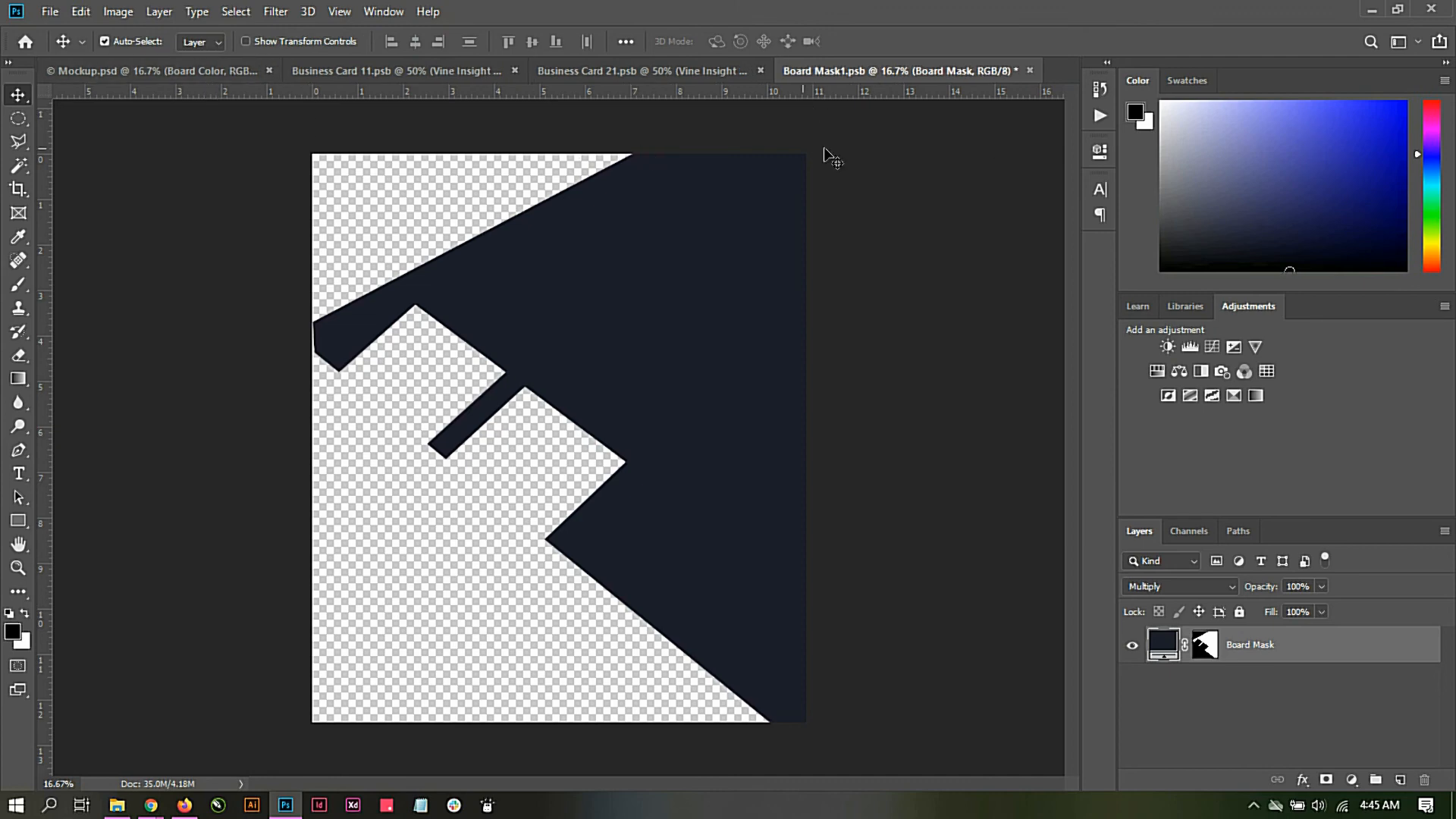
Step: Save the recolored board smart object and return to the Mockup document
{"action": "left_click", "coordinate": [50, 11]}
{"action": "left_click", "coordinate": [89, 197]}
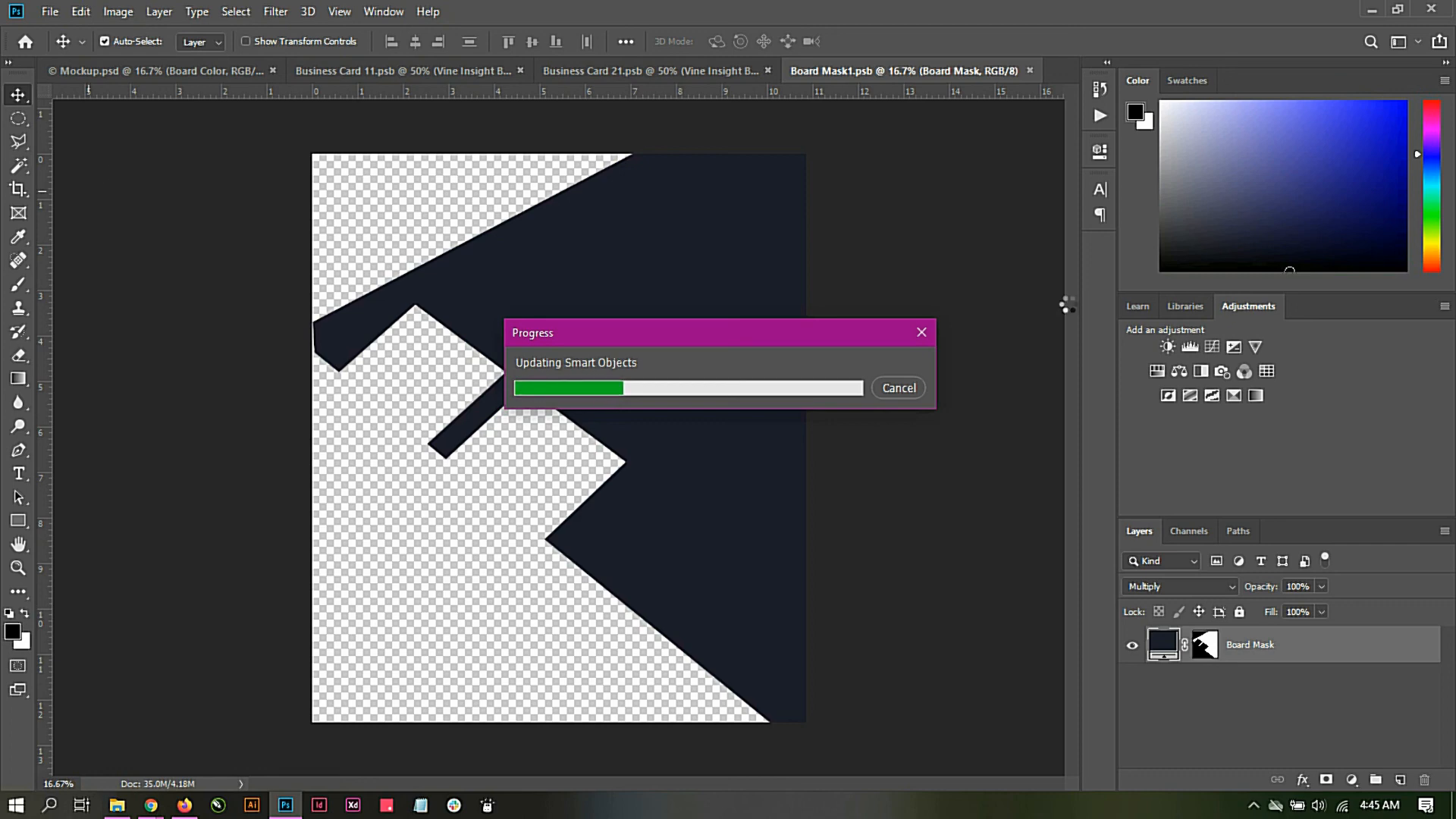
{"action": "left_click", "coordinate": [99, 66]}
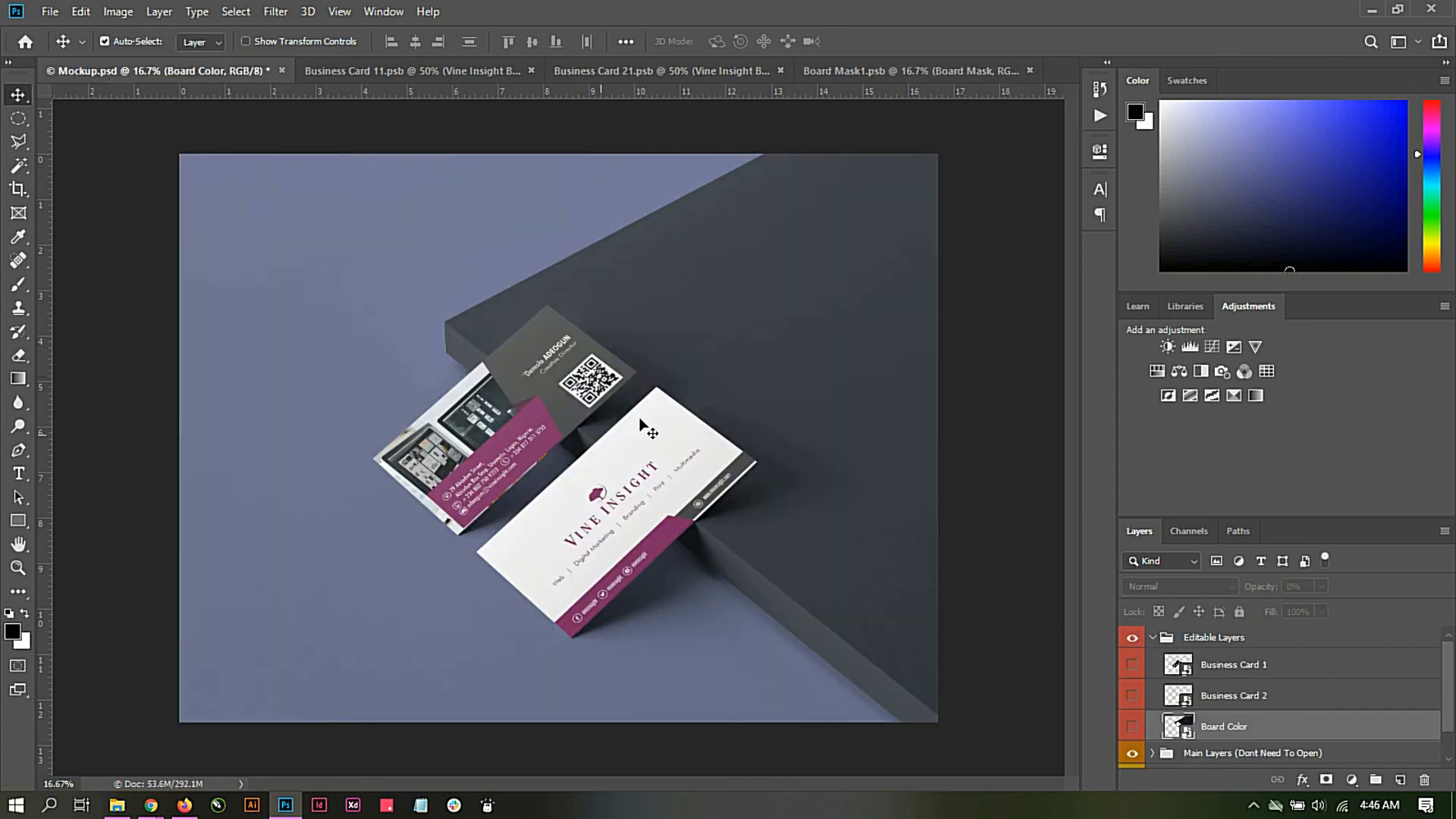
Step: Change the Floor Color (Edit This) fill layer to the purple color b036be
{"action": "scroll", "coordinate": [1251, 660], "scroll_direction": "down", "scroll_amount": 2}
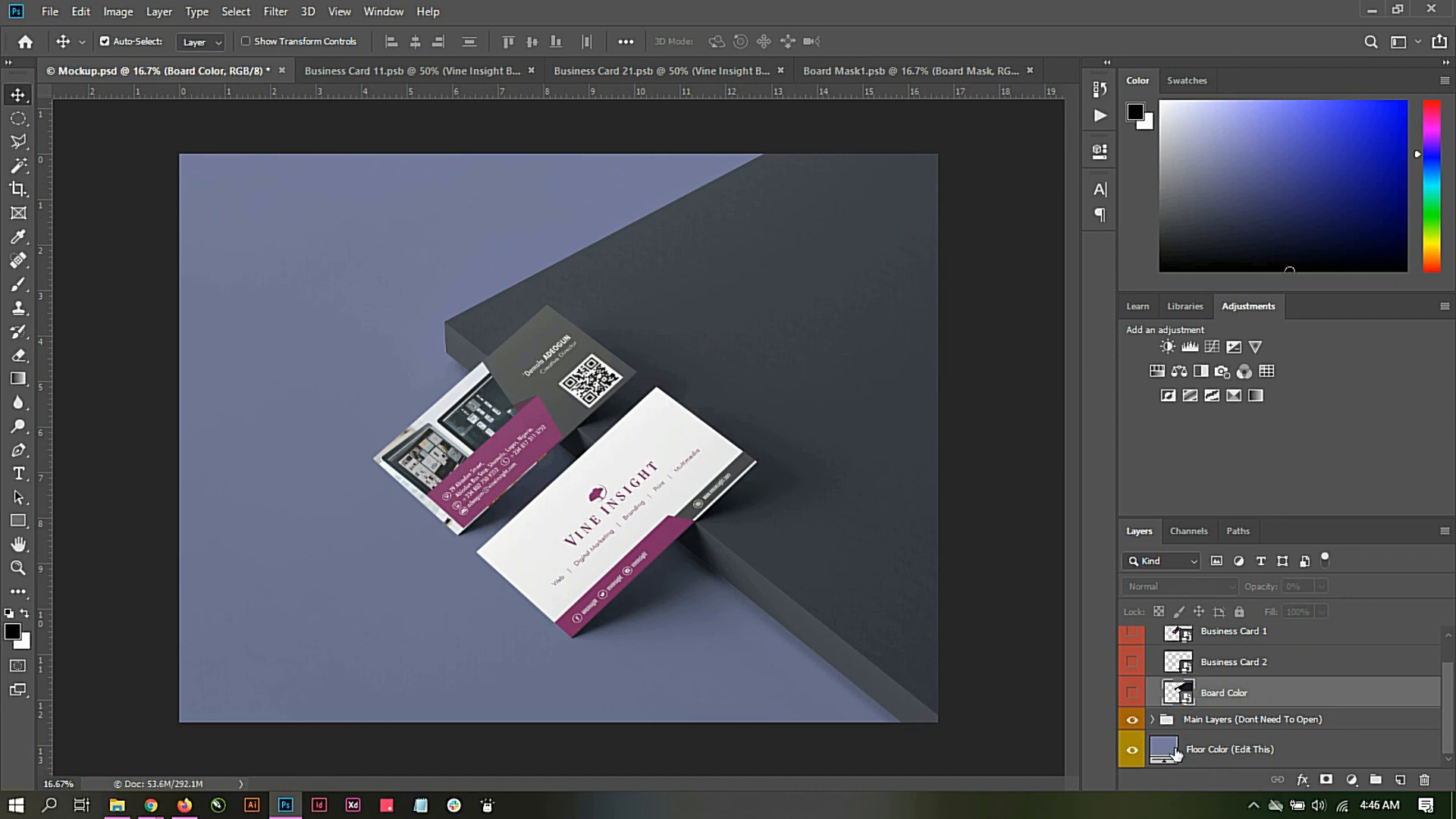
{"action": "left_click", "coordinate": [1171, 750]}
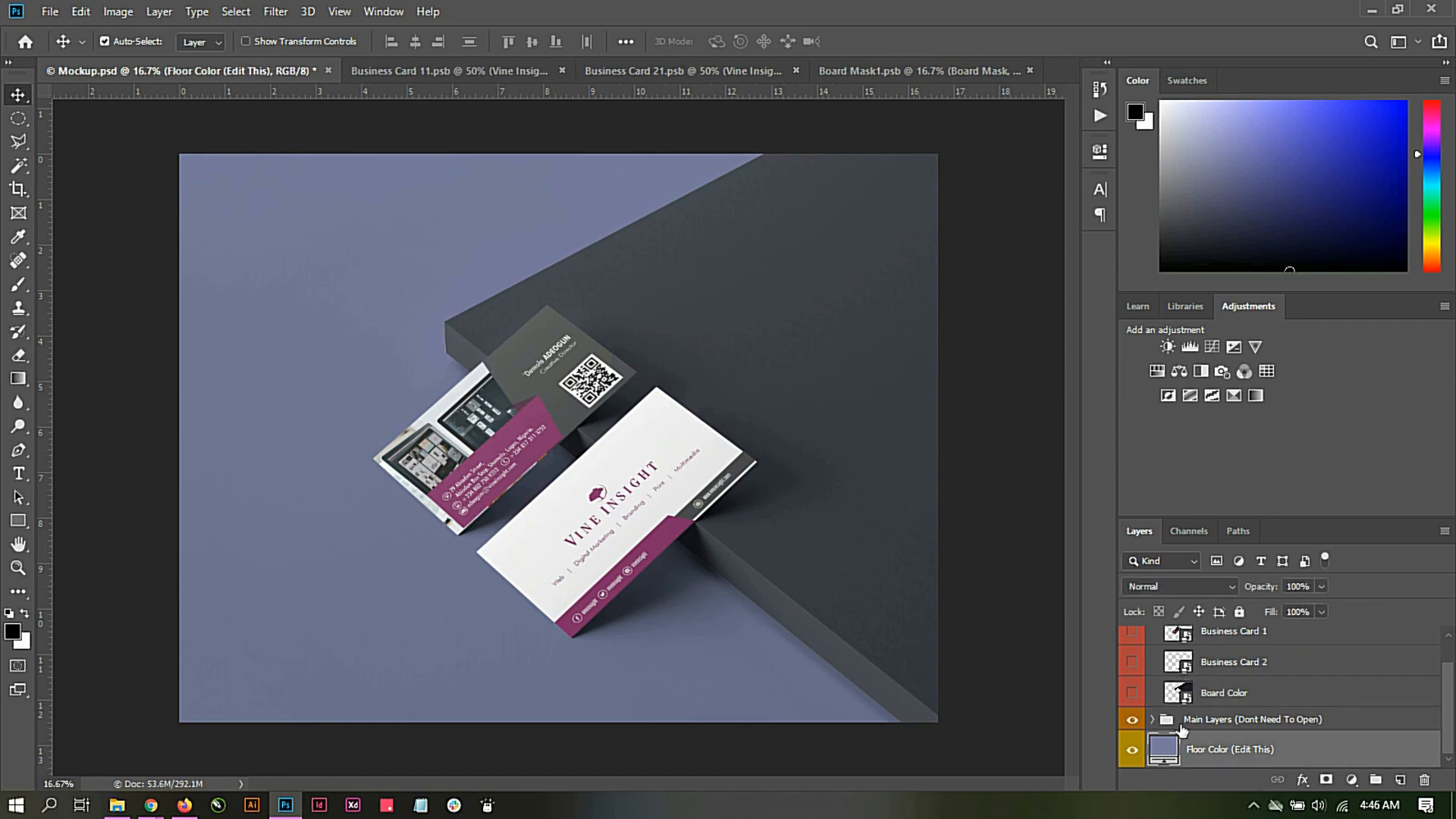
{"action": "double_click", "coordinate": [1172, 751]}
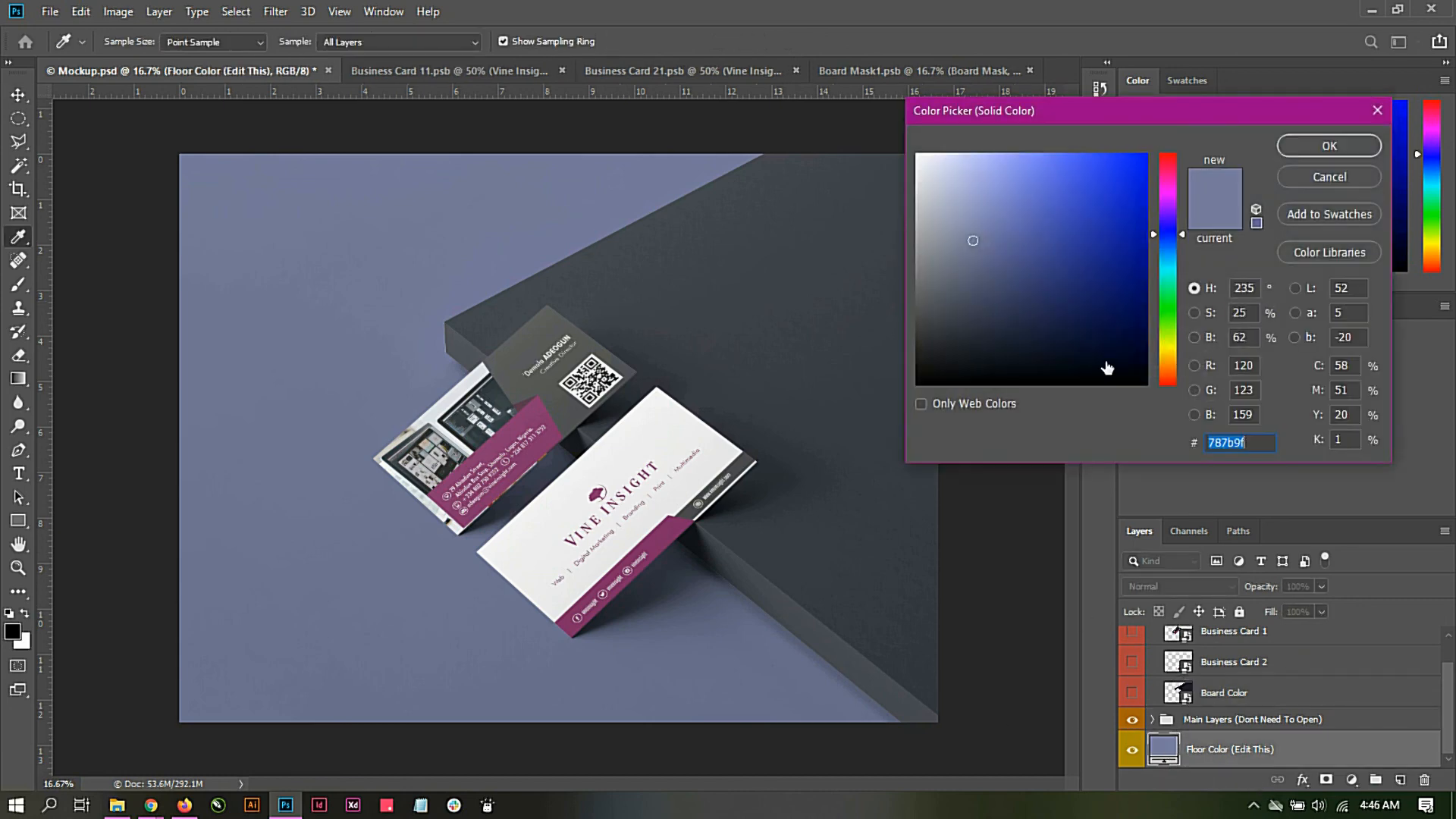
{"action": "left_click_drag", "start_coordinate": [1181, 229], "coordinate": [1175, 195]}
{"action": "left_click", "coordinate": [1139, 255]}
{"action": "left_click_drag", "start_coordinate": [1139, 255], "coordinate": [1129, 221]}
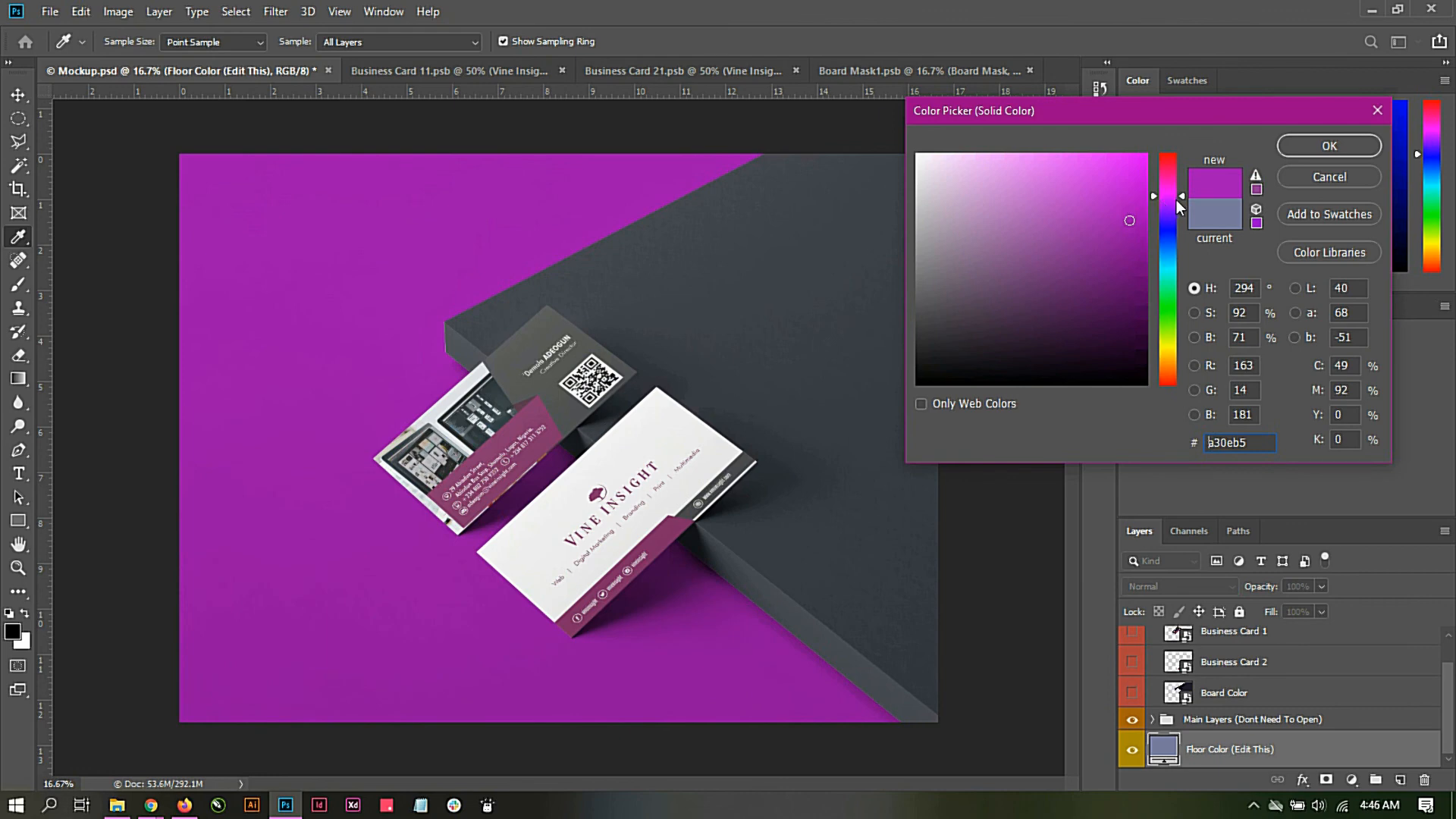
{"action": "left_click", "coordinate": [1082, 213]}
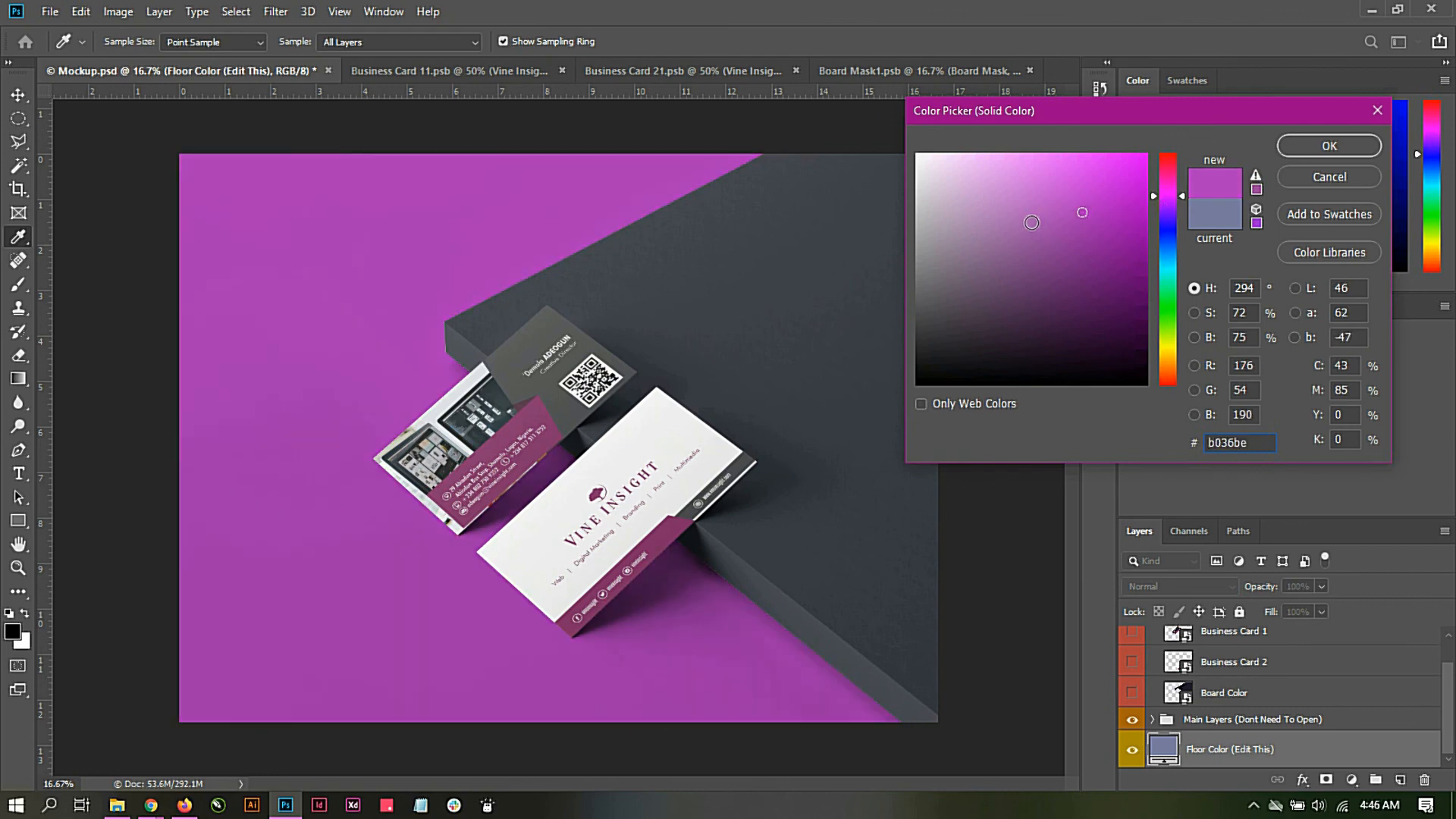
{"action": "left_click", "coordinate": [1316, 144]}
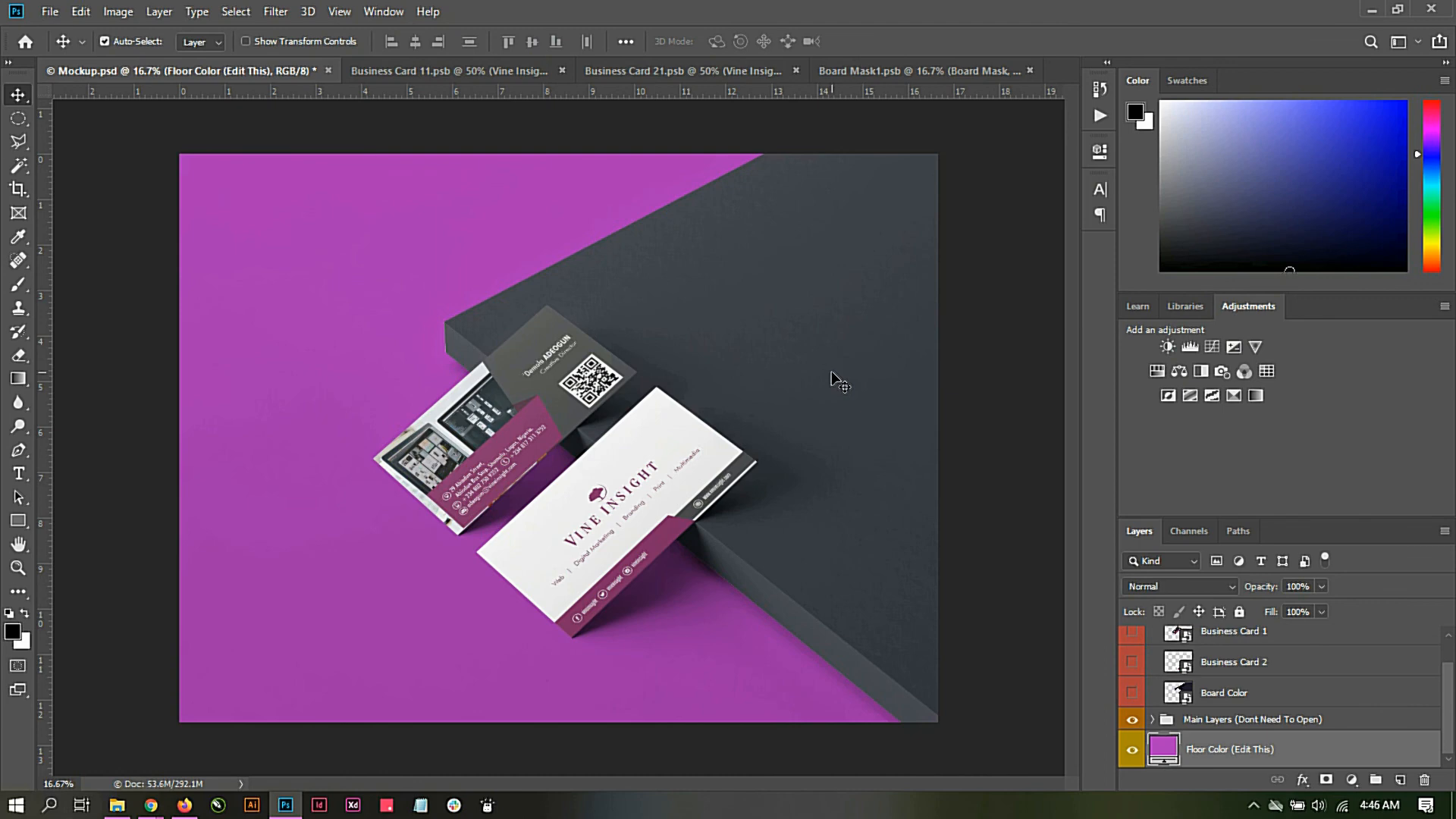